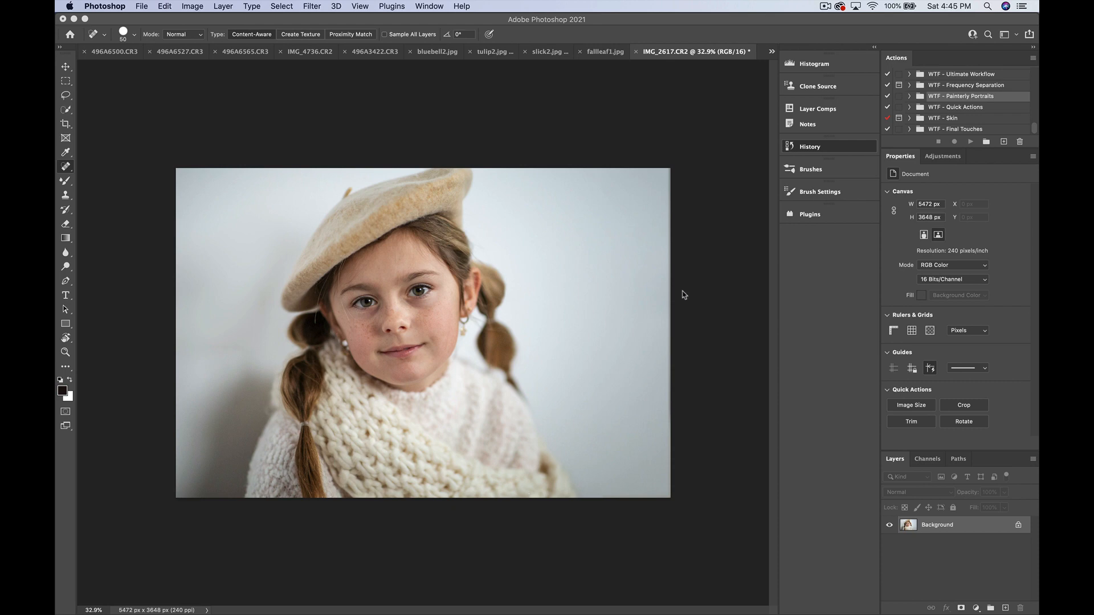
Compare the original image with Snapshot 1 and Snapshot 2 in the document history, leaving Snapshot 2 active
left_click(806, 147)
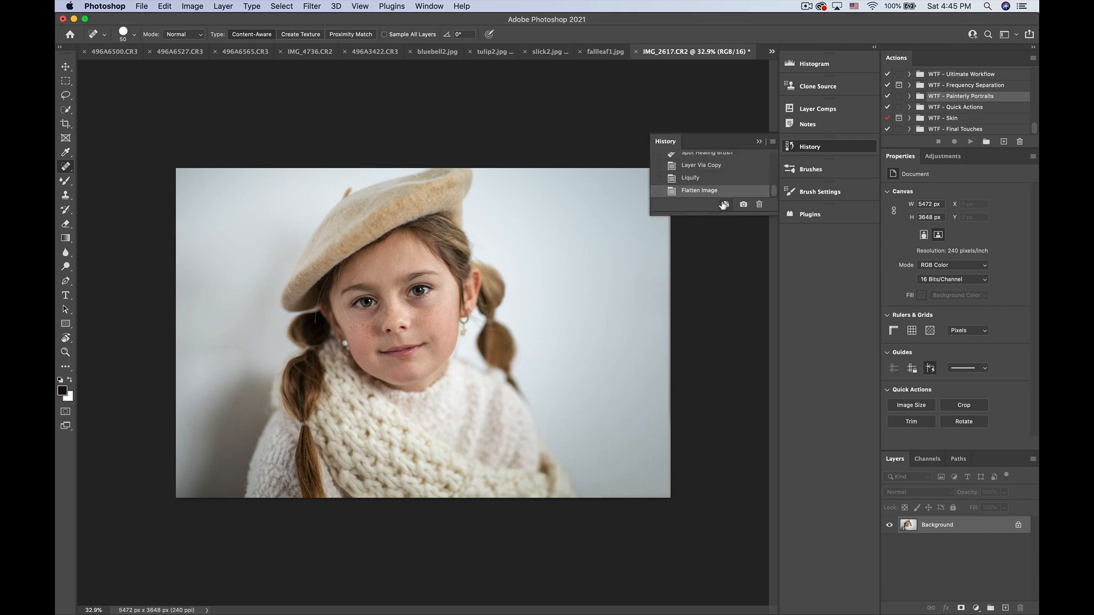
scroll(721, 185, "up", 10)
left_click(713, 161)
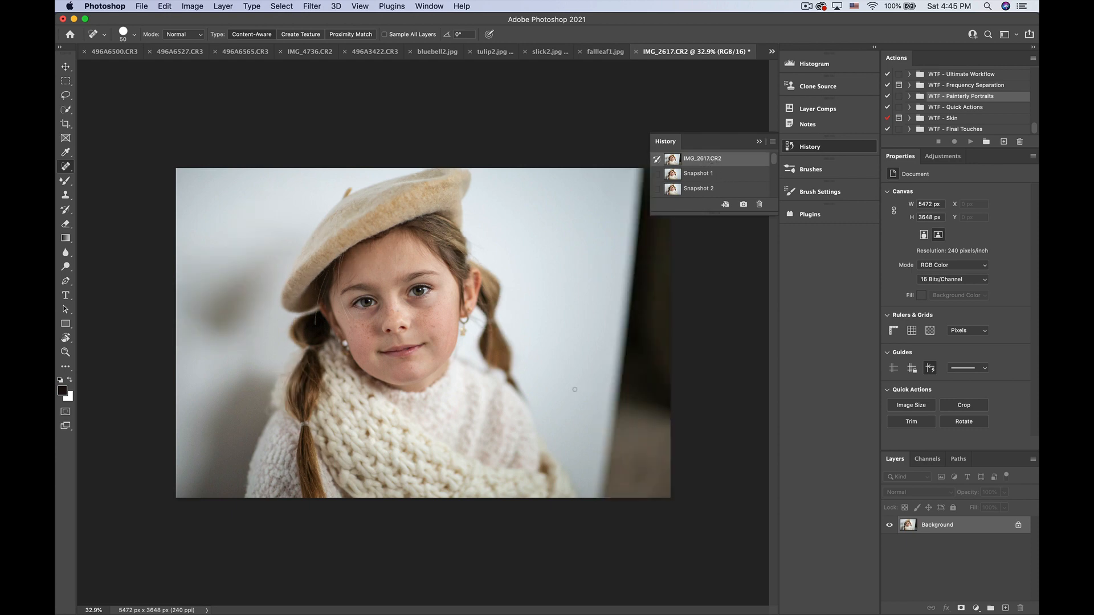
left_click(712, 188)
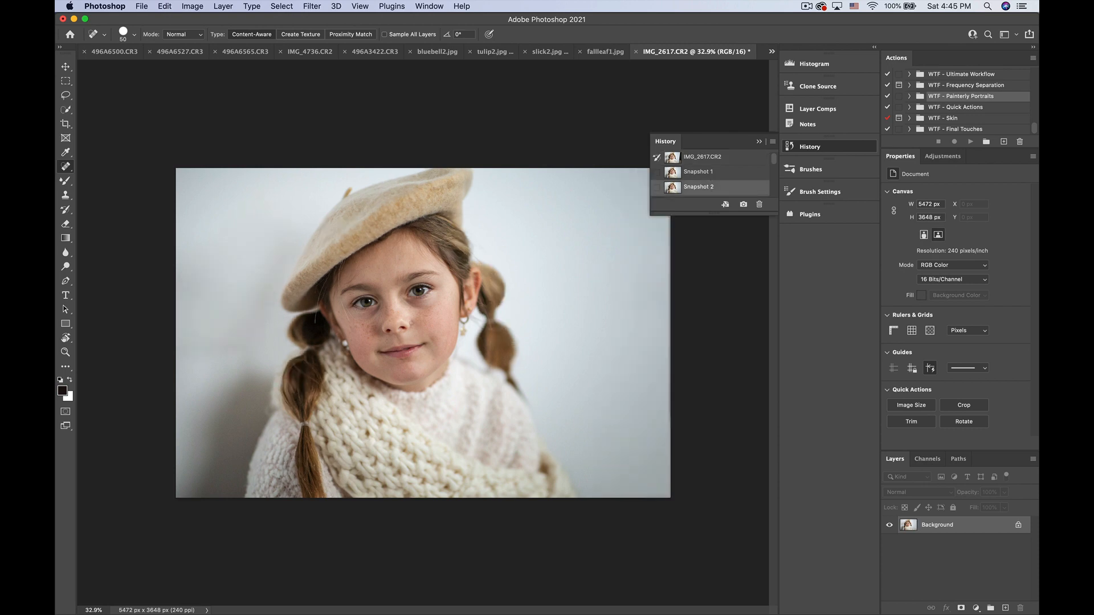
left_click(705, 172)
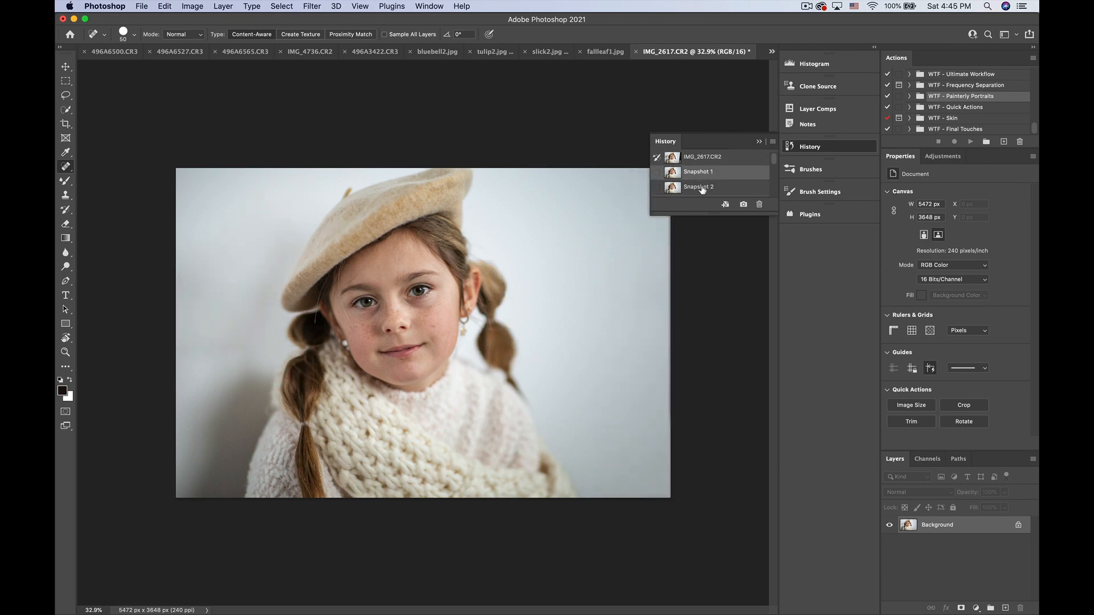
left_click(702, 188)
left_click(701, 172)
scroll(428, 334, "up", 5)
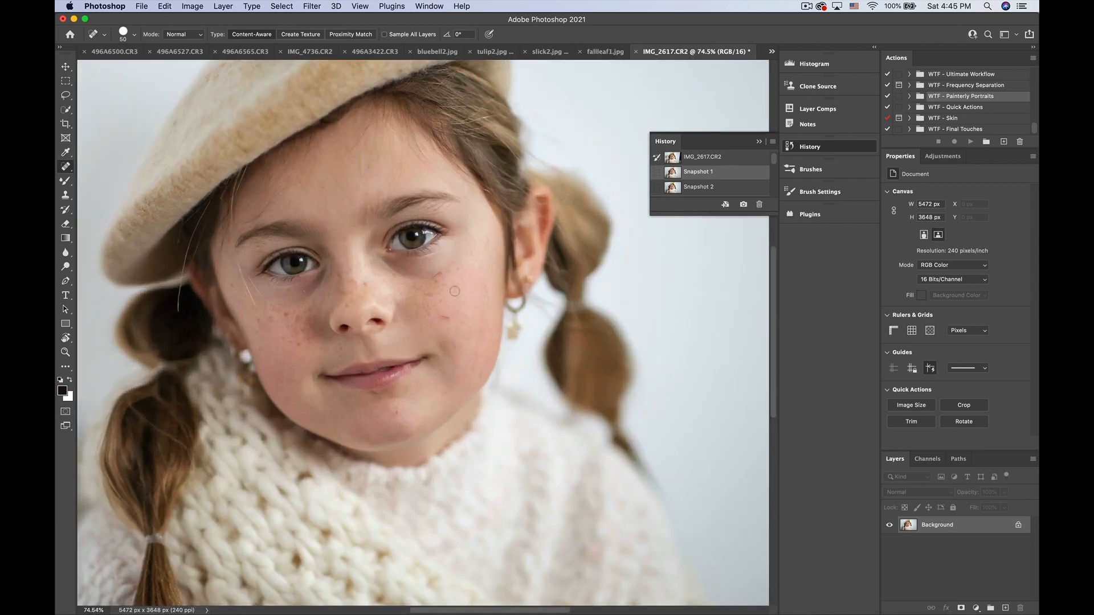
left_click(702, 188)
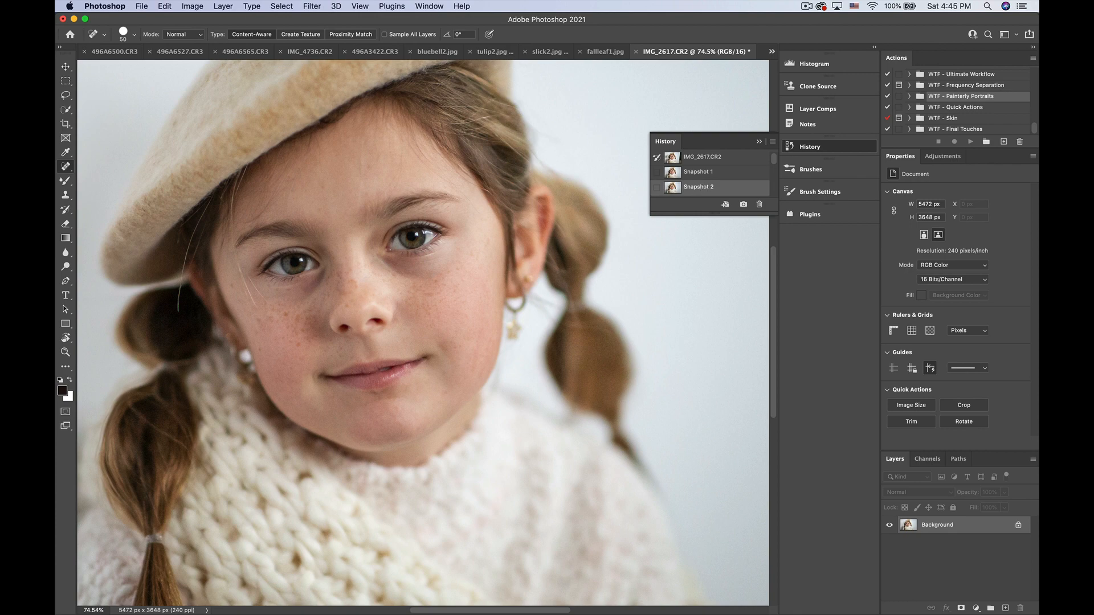
scroll(422, 336, "down", 5)
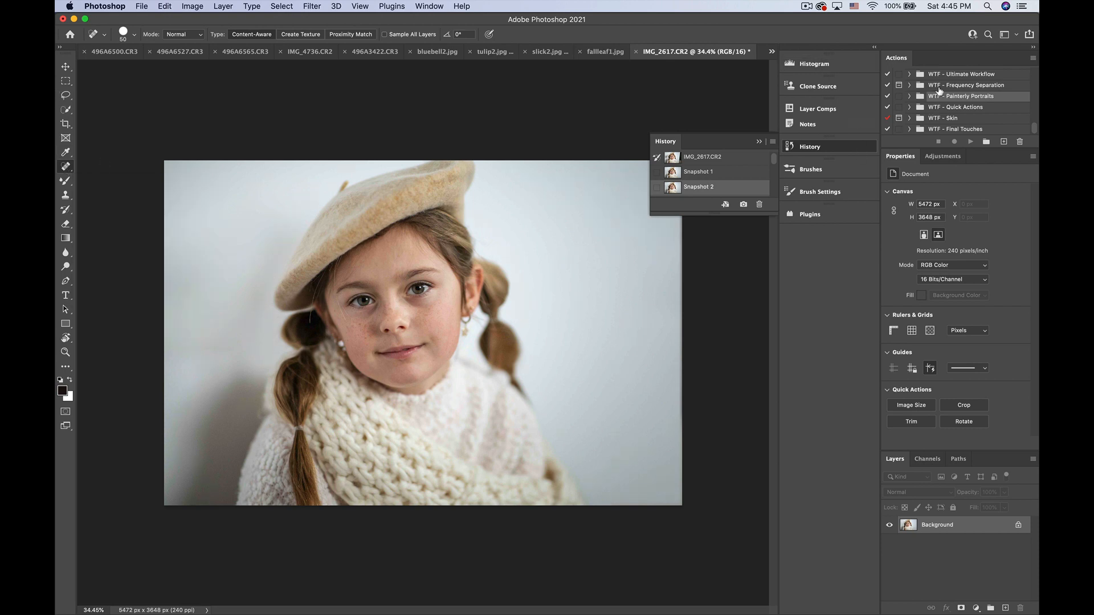
Run the "Auto Skin Smoothing copy" action from the WTF - Skin action set on the portrait
left_click(910, 119)
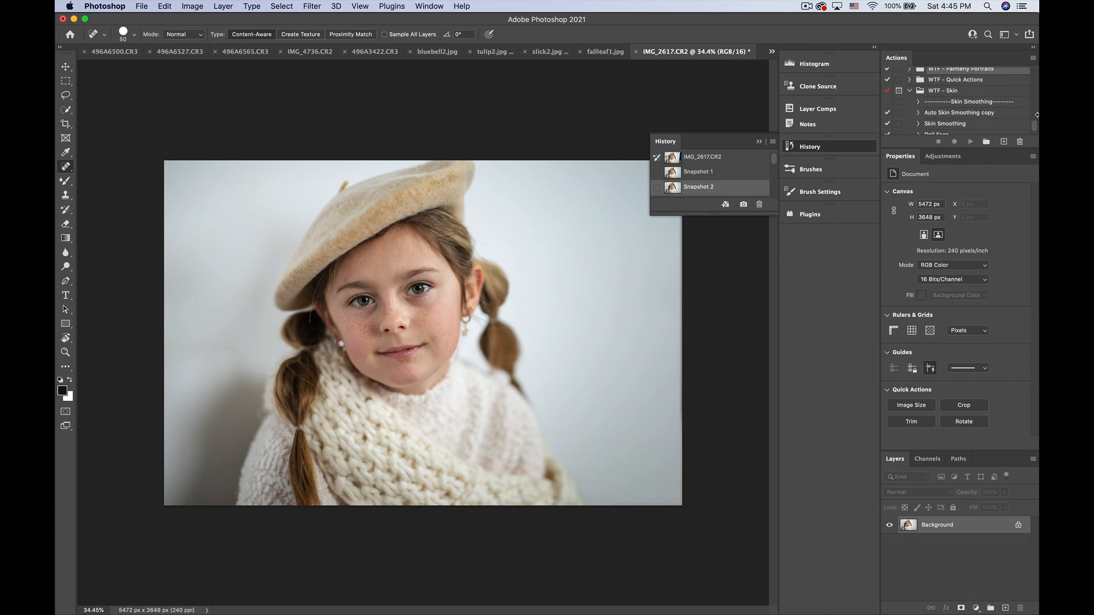
scroll(986, 116, "down", 1)
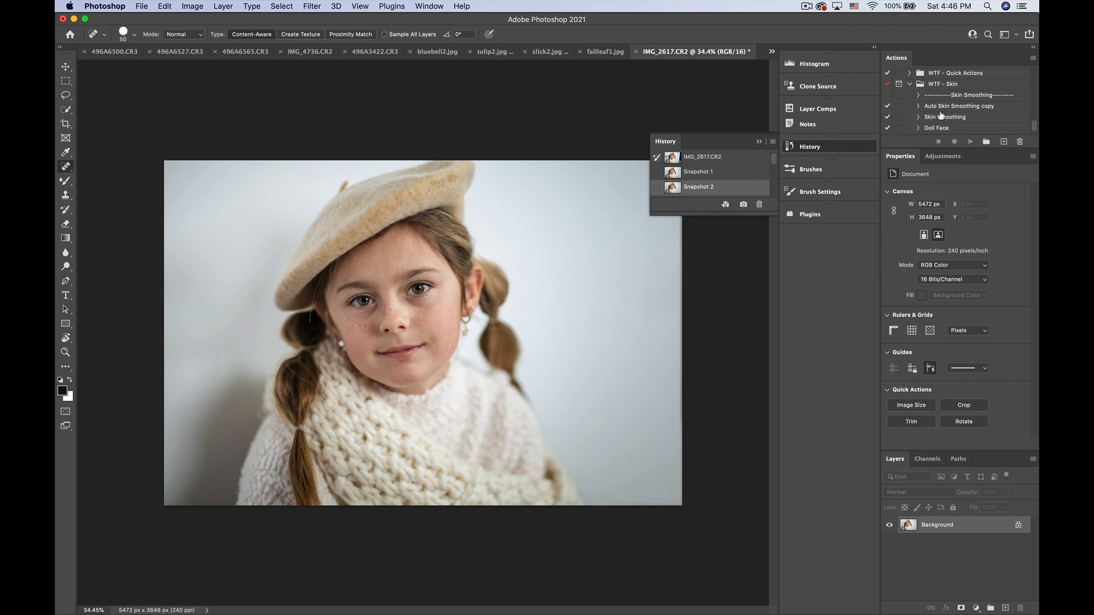
scroll(940, 116, "up", 1)
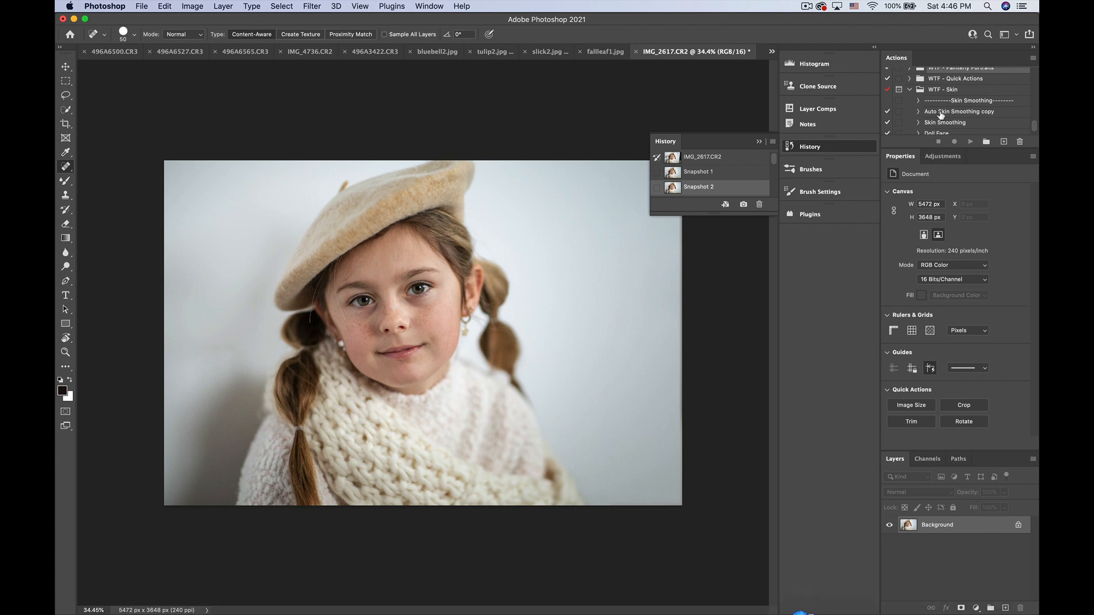
scroll(978, 92, "down", 1)
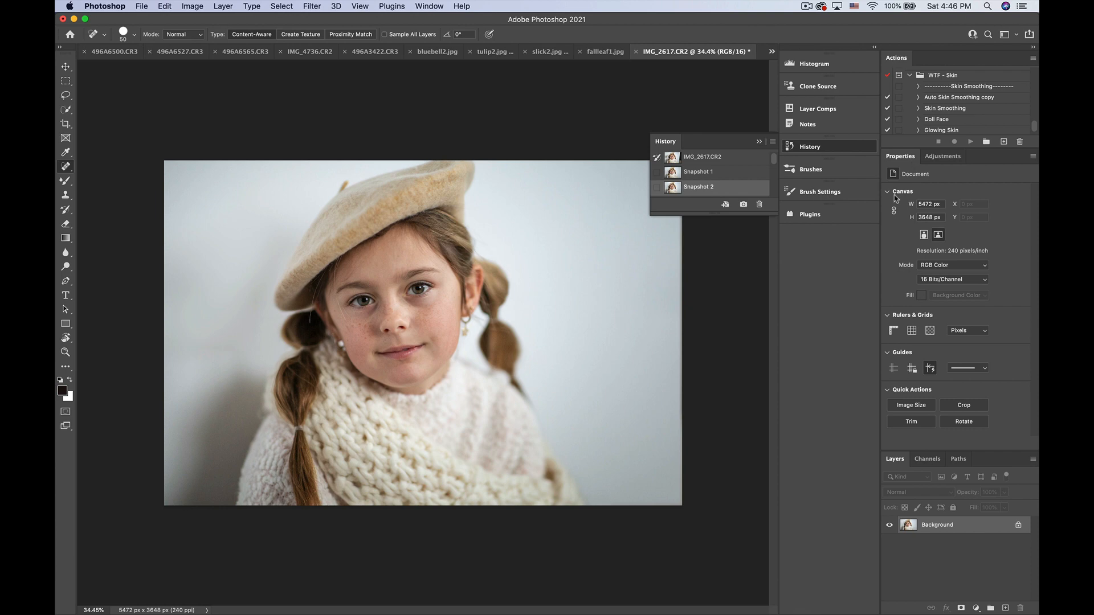
left_click(974, 99)
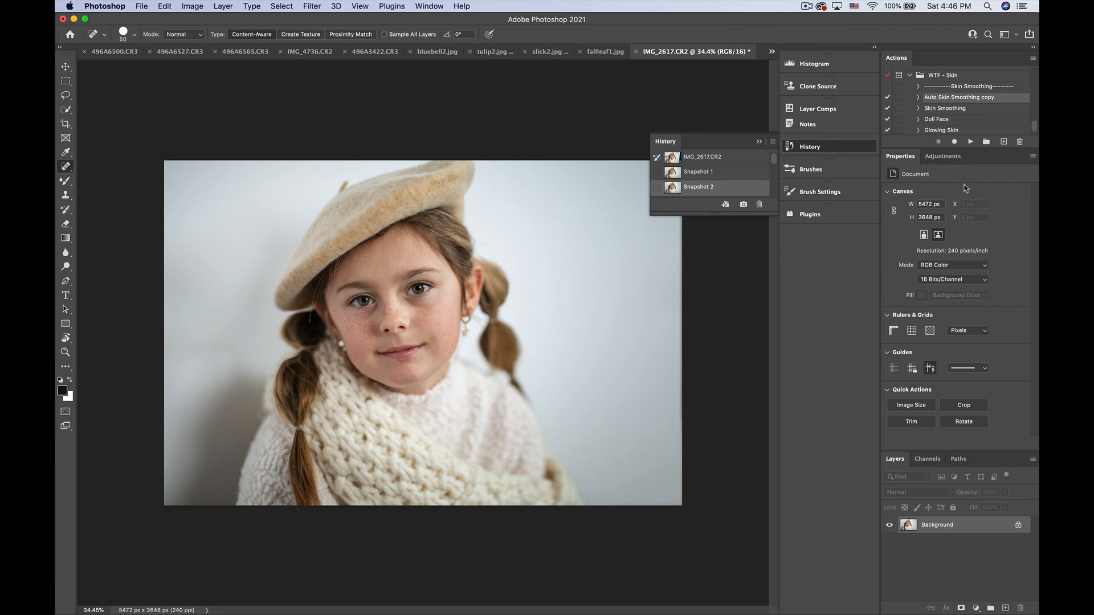
left_click(969, 143)
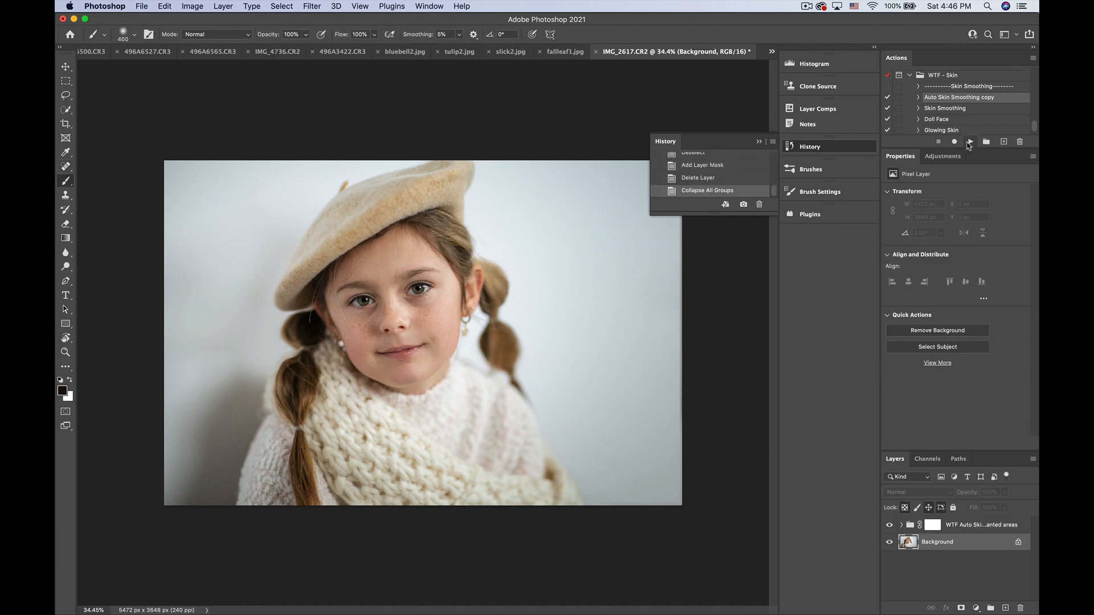
Expand the WTF Auto Skin Smoothing group and its Skin select subgroup to inspect the layers inside
scroll(444, 339, "up", 3)
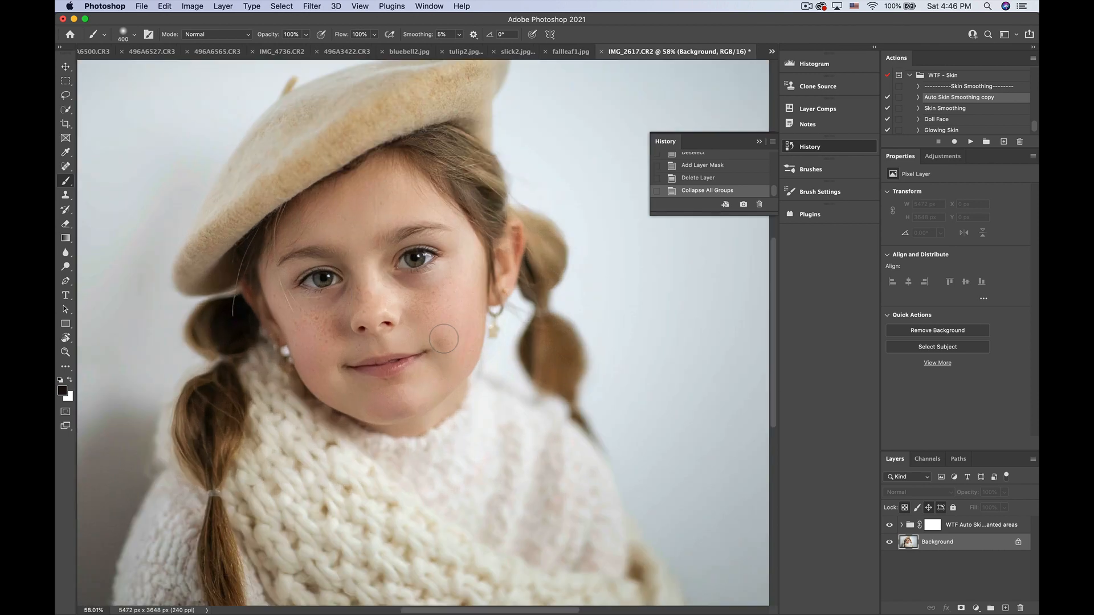
scroll(444, 339, "up", 2)
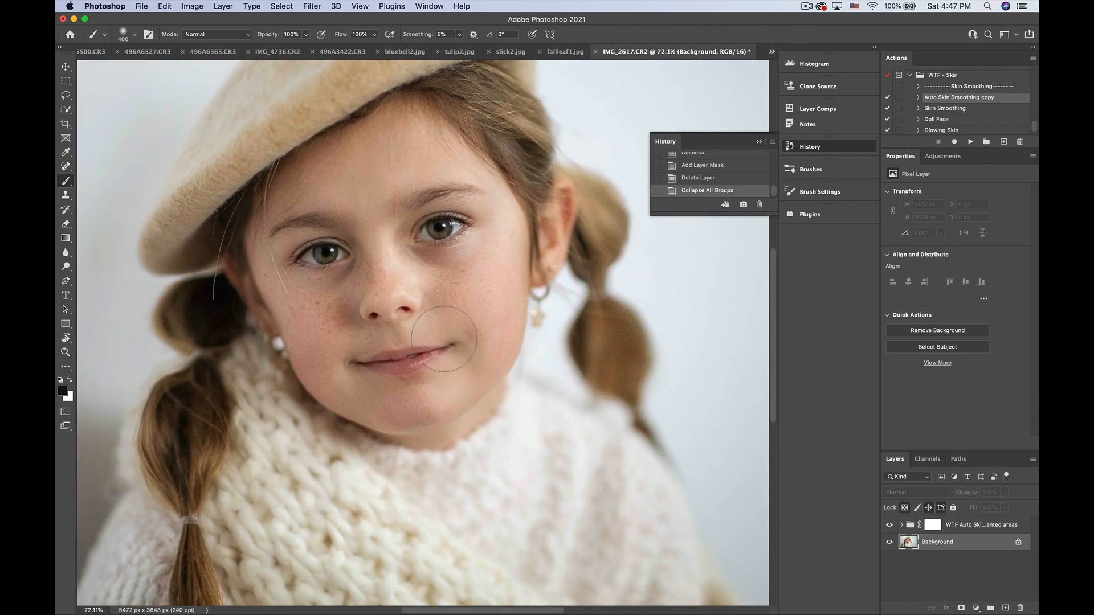
left_click(901, 525)
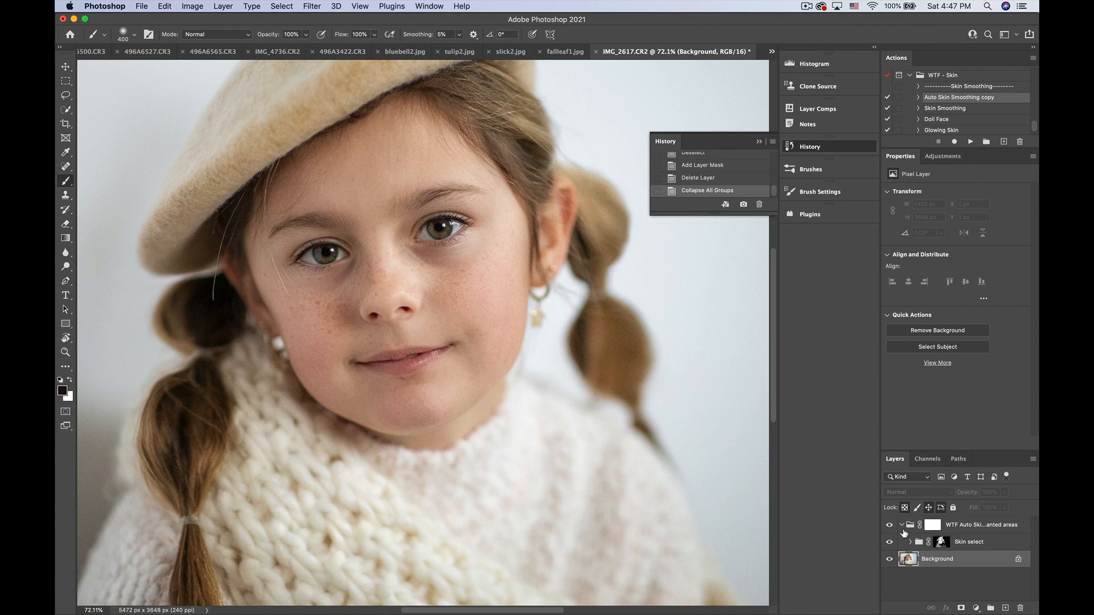
left_click(911, 542)
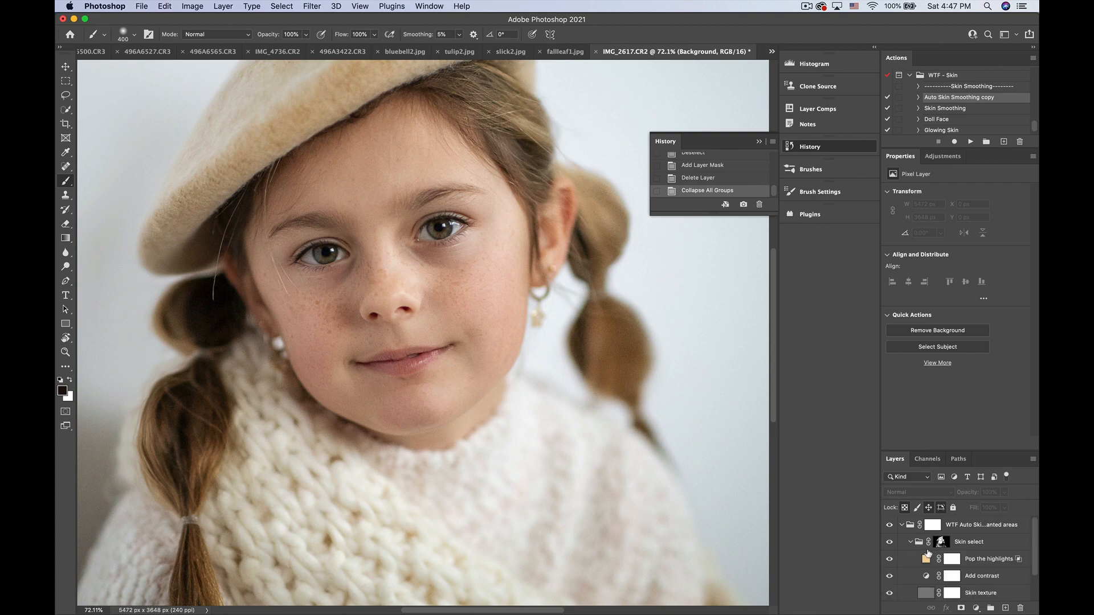
scroll(927, 554, "down", 1)
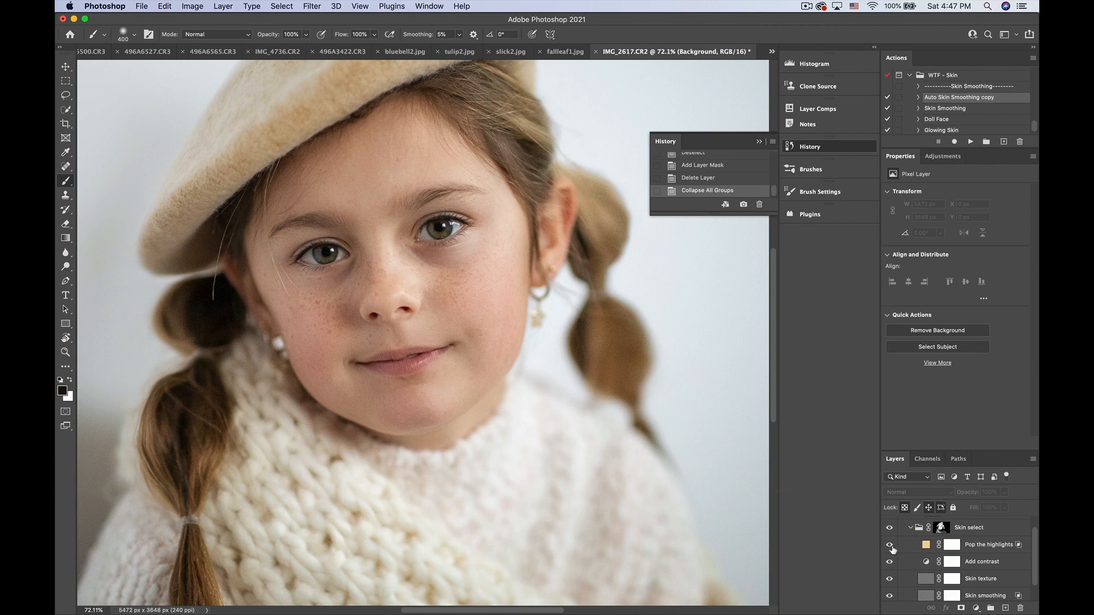
Compare the face with the individual skin layers, including Skin smoothing, hidden and shown, and collapse the WTF Auto Skin Smoothing group
left_click(890, 546)
left_click(890, 546)
left_click(891, 546)
left_click(890, 546)
scroll(889, 578, "down", 1)
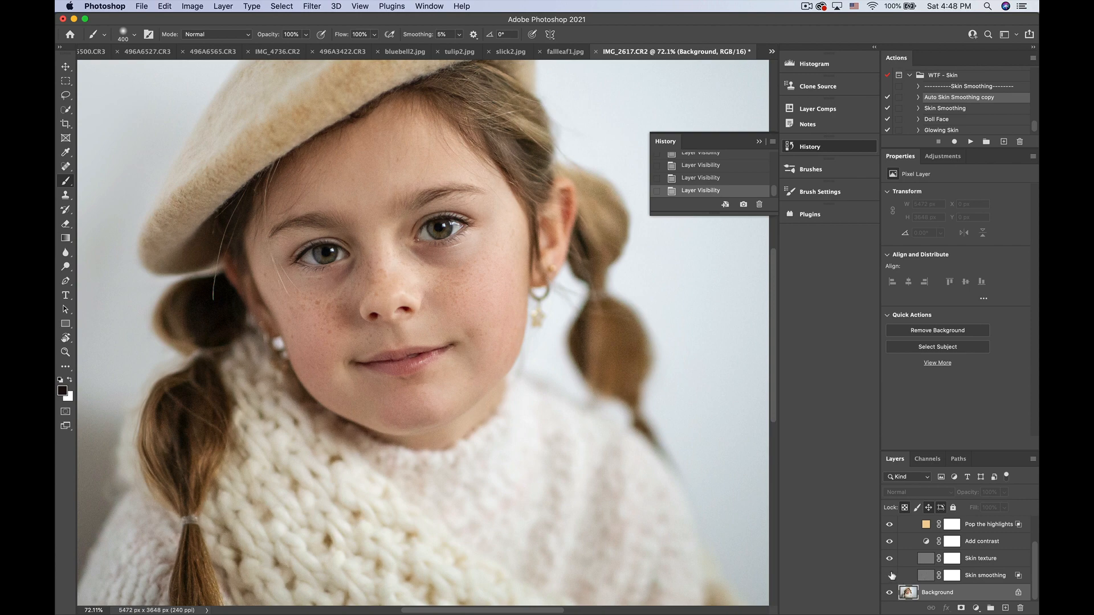
left_click(890, 576)
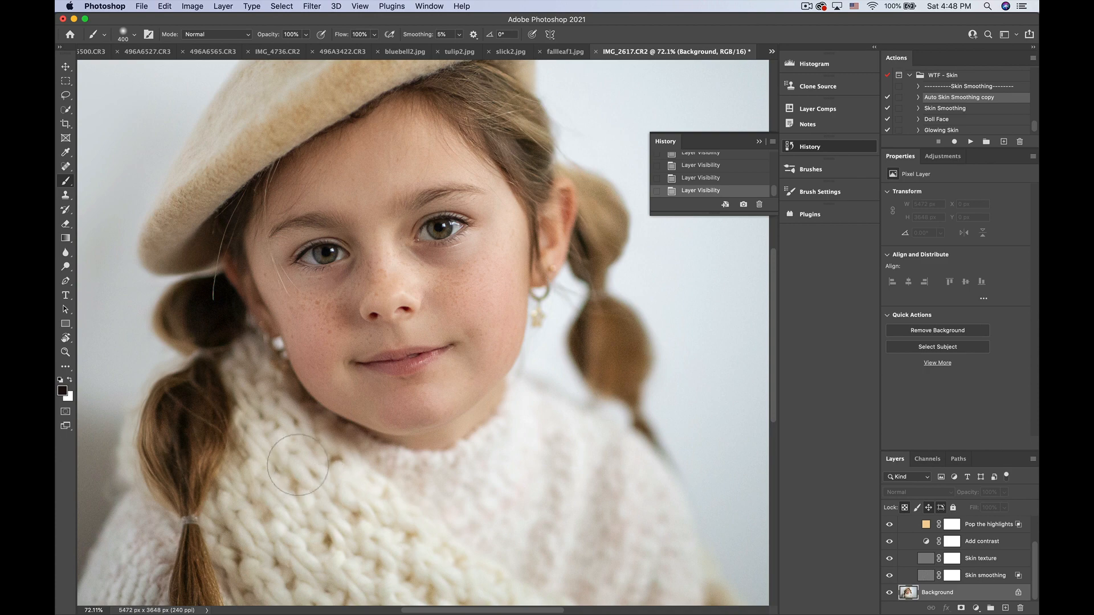
scroll(396, 536, "down", 3)
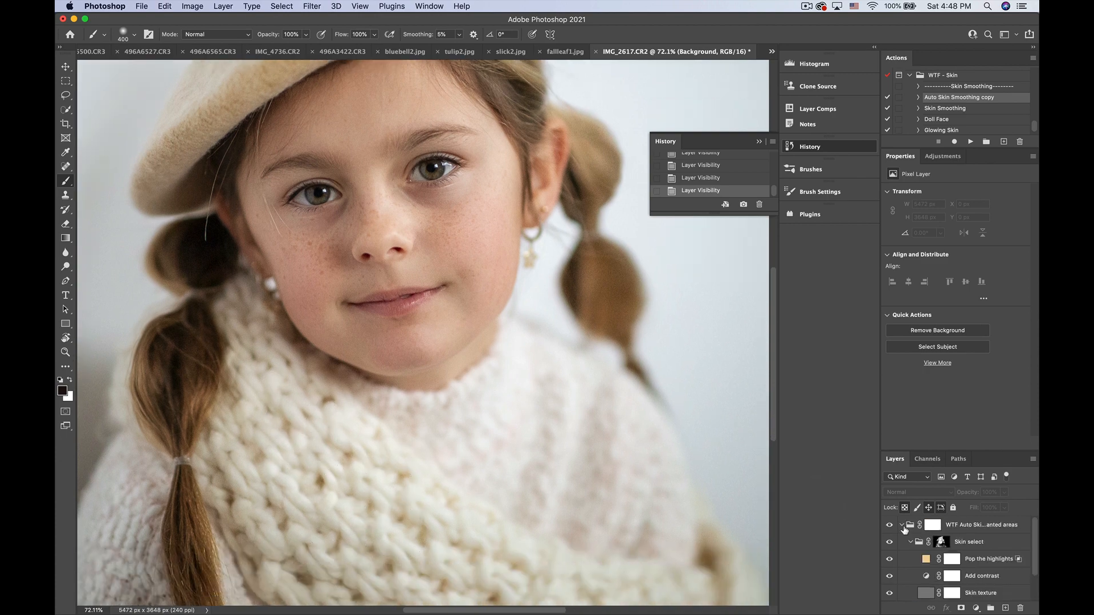
left_click(901, 525)
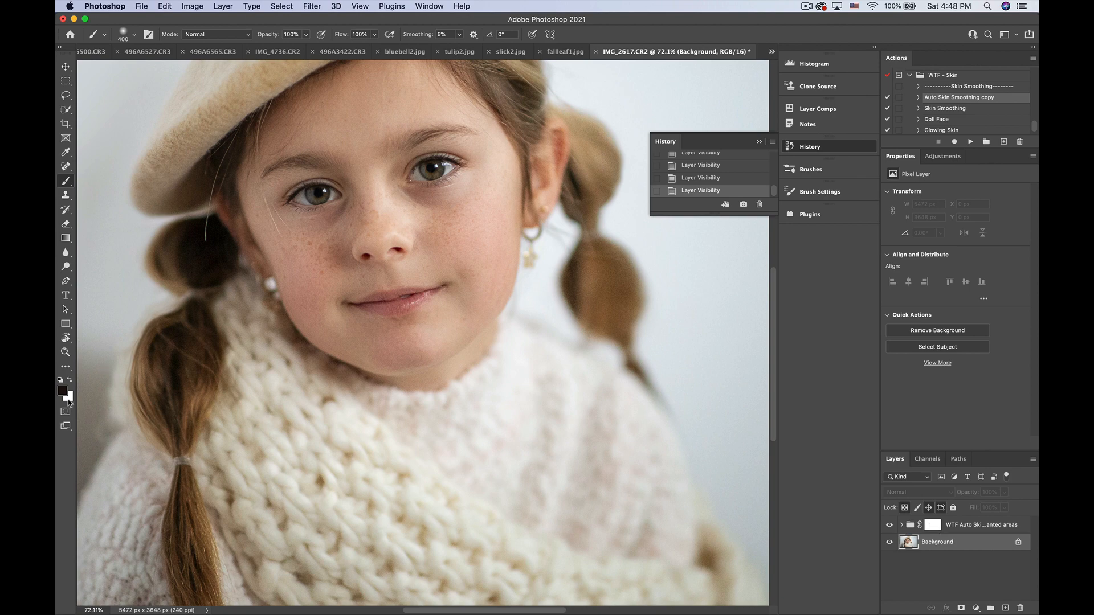
Target the WTF Auto Skin Smoothing group's layer mask and brush over the scarf with white as the foreground colour
left_click(933, 525)
key("x")
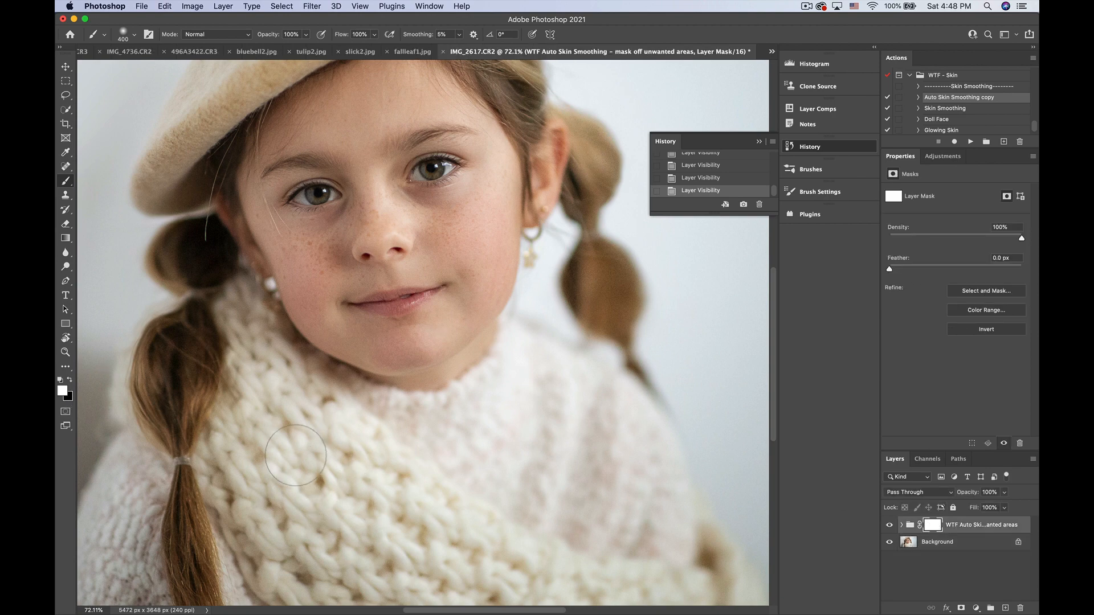
mouse_move(363, 497)
left_mouse_down()
mouse_move(487, 562)
mouse_move(387, 547)
mouse_move(339, 480)
mouse_move(309, 477)
left_mouse_up()
key("x")
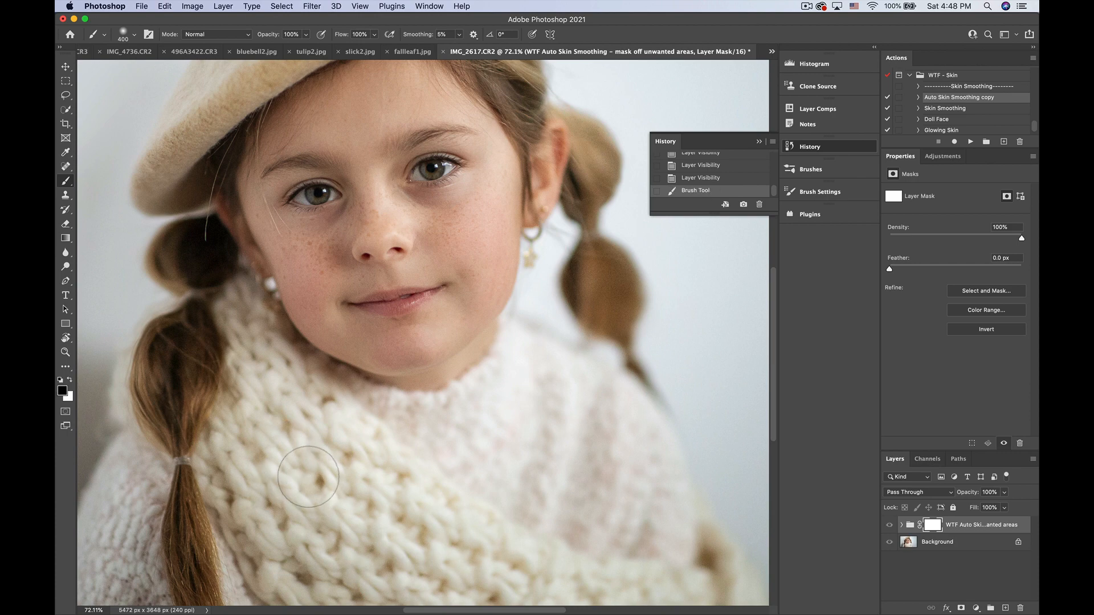
key("x")
key("x")
key("x")
mouse_move(298, 461)
left_mouse_down()
mouse_move(364, 514)
mouse_move(421, 533)
left_mouse_up()
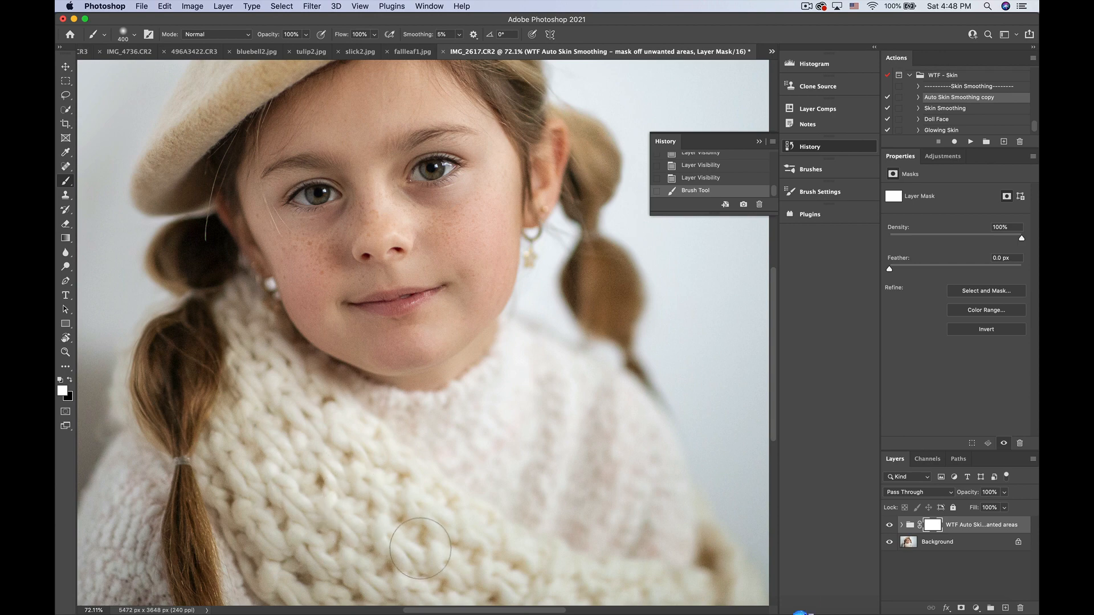
Paint black over the scarf on the group's mask to remove the smoothing there, checking coverage with the red mask overlay
left_click(70, 380)
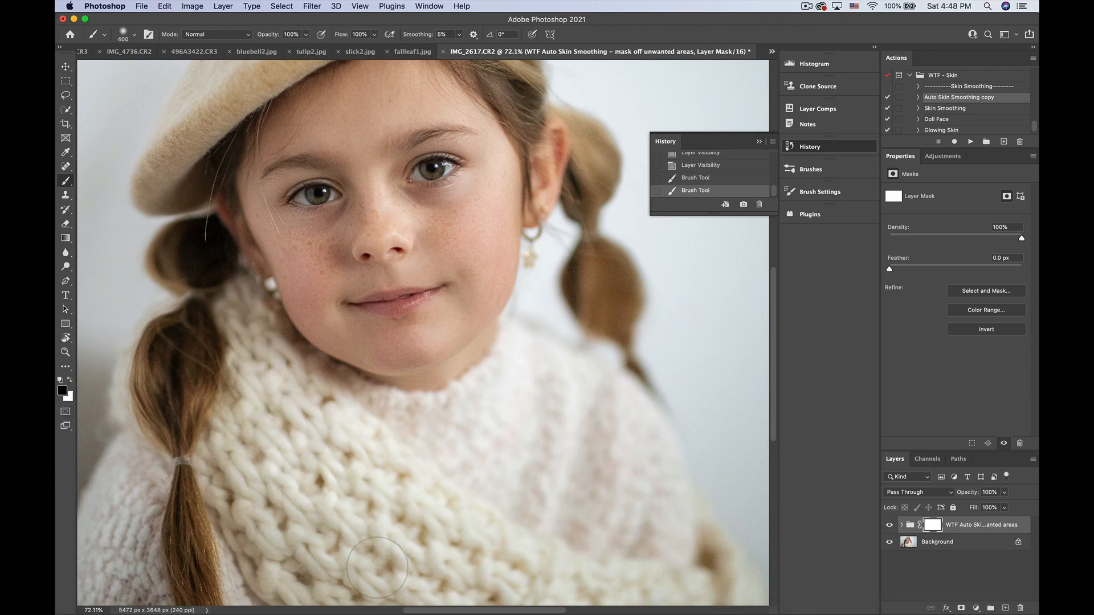
left_click_drag(278, 433, 291, 418)
key("backslash")
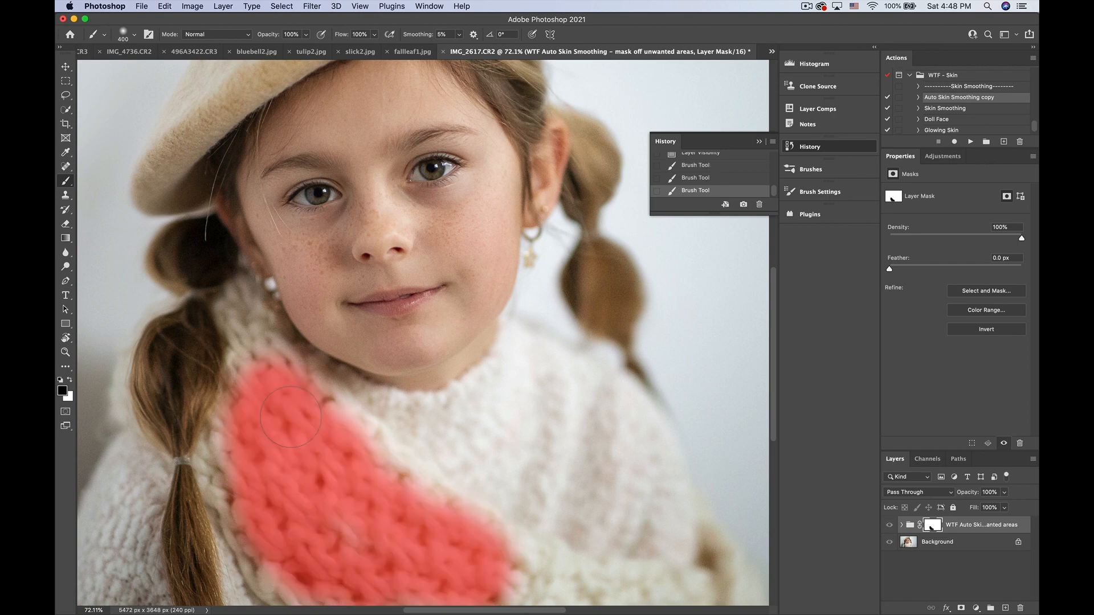
key("backslash")
left_click_drag(285, 410, 302, 461)
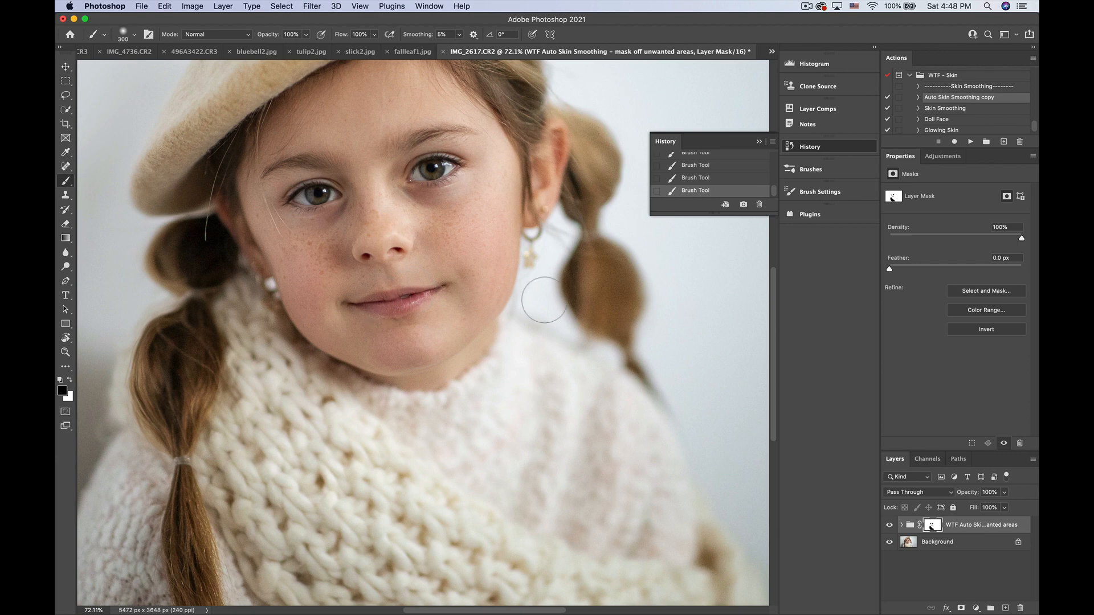
left_click(70, 380)
Compare the whole portrait with the WTF Auto Skin Smoothing group hidden and shown, leaving the group visible
key("super+minus")
key("super+minus")
key("super+minus")
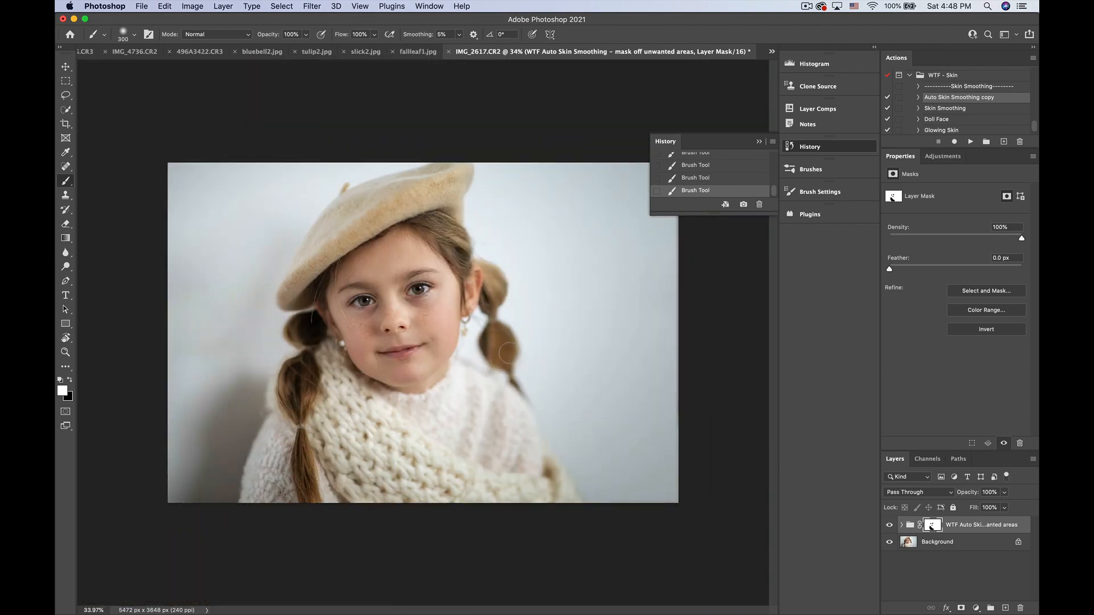
left_click(889, 526)
left_click(889, 526)
left_click(889, 525)
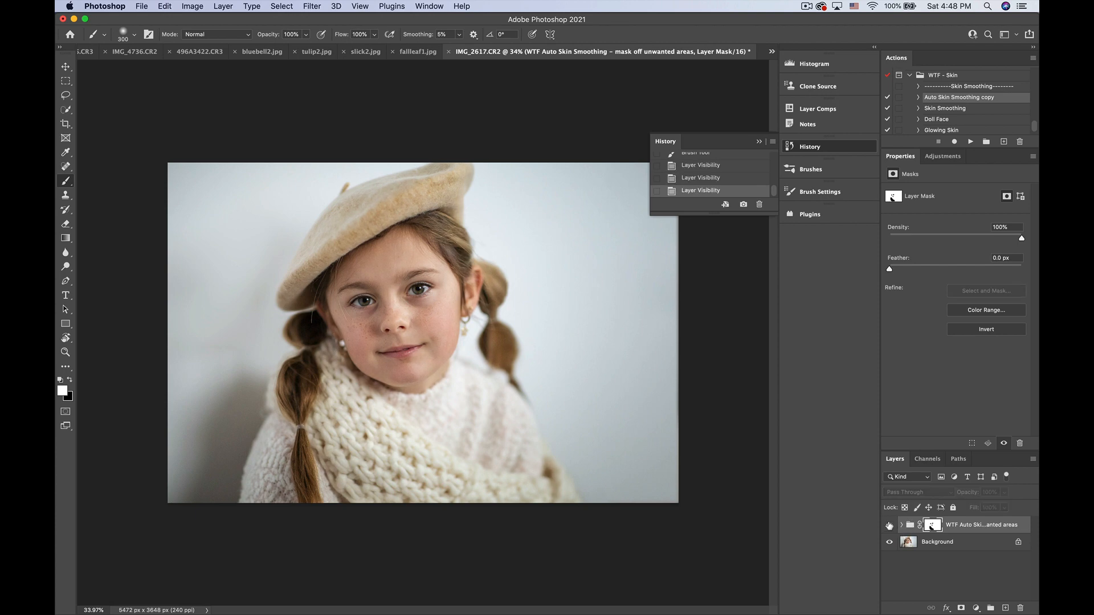
left_click(889, 526)
left_click(889, 525)
left_click(889, 525)
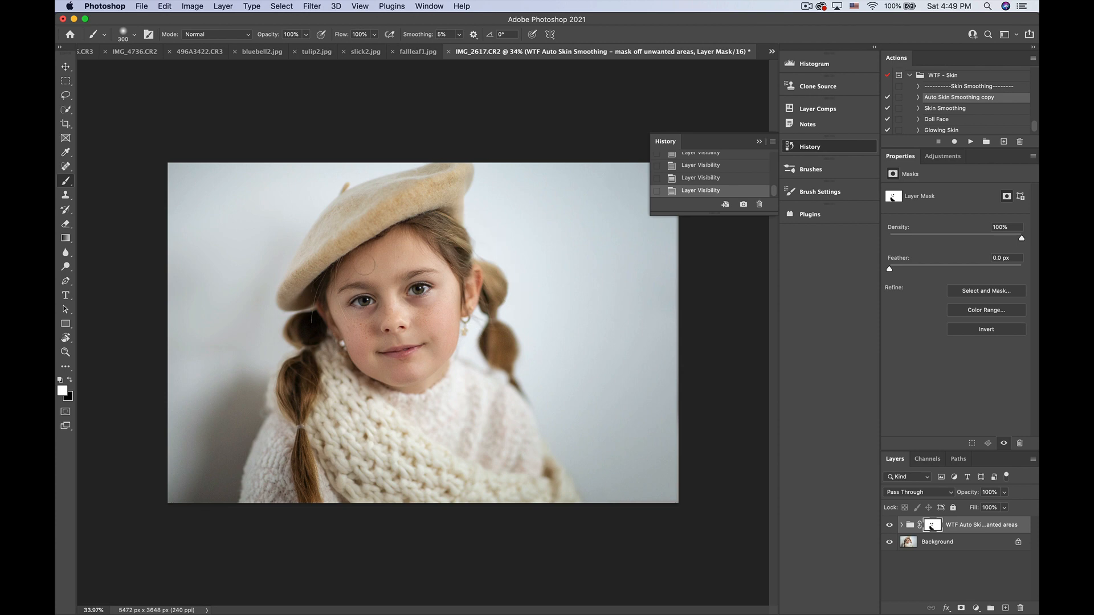
Expand the smoothing group, select the Pop the highlights layer's mask, and compare the portrait with that layer hidden and shown
left_click(901, 525)
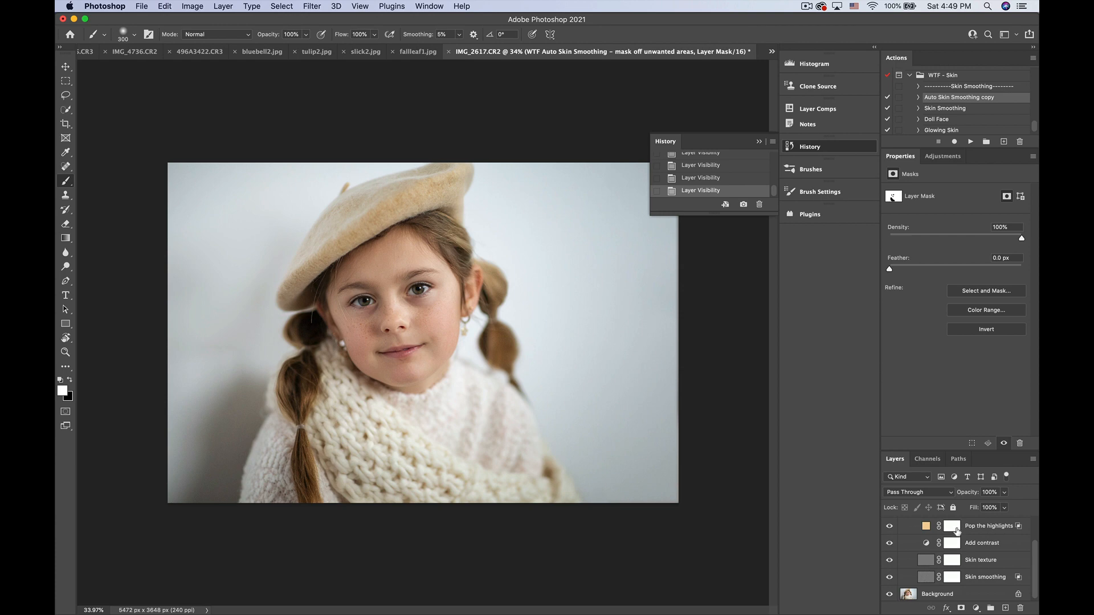
left_click(952, 528)
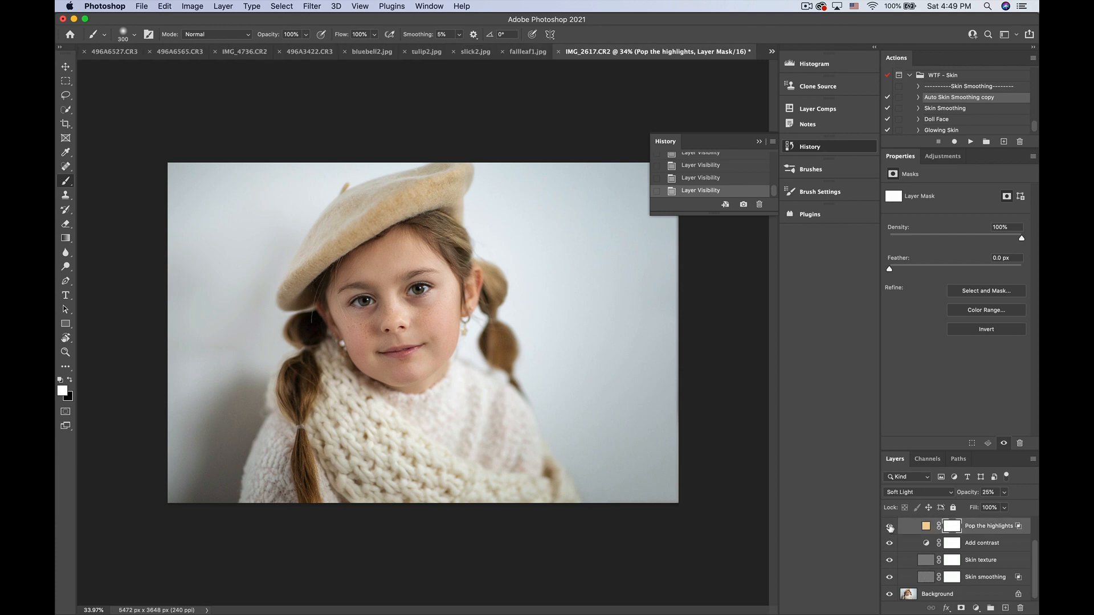
left_click(890, 528)
left_click(891, 528)
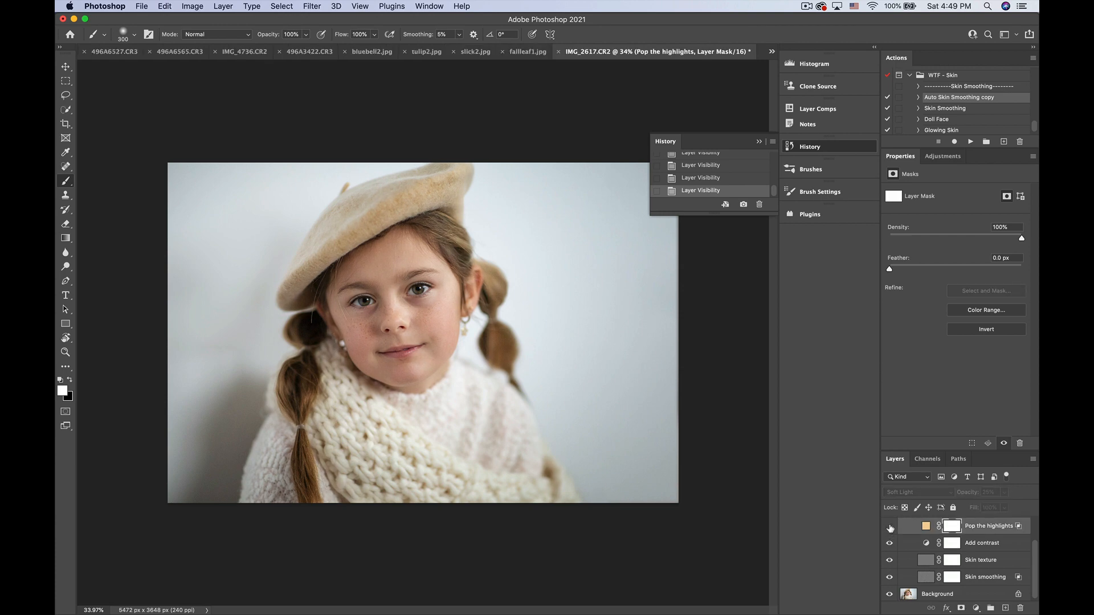
left_click(890, 529)
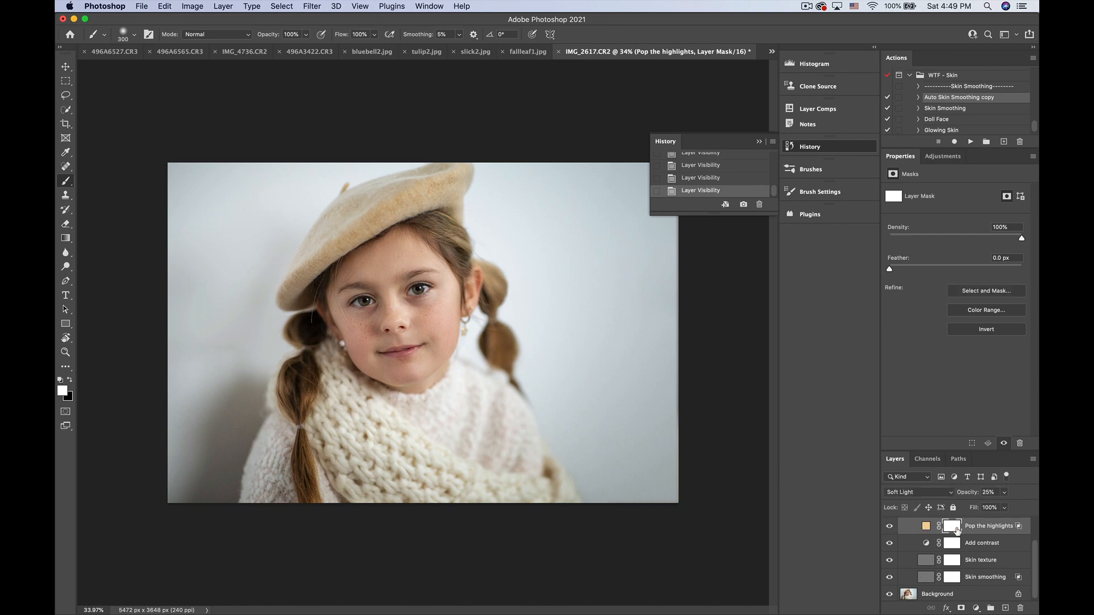
Try adjusting the Pop the highlights fill layer's opacity, leaving it at 25%
left_click(924, 528)
left_click(1002, 494)
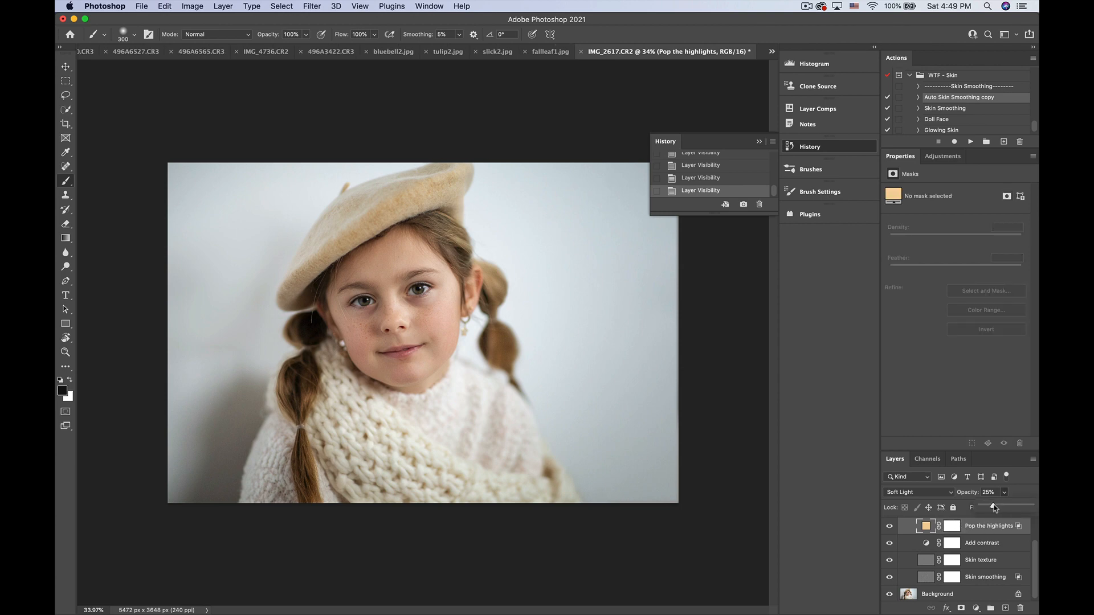
mouse_move(992, 508)
left_mouse_down()
mouse_move(1011, 508)
mouse_move(993, 507)
left_mouse_up()
Recolour the Pop the highlights fill to a light peach-orange, shifting its hue to 28°
double_click(926, 528)
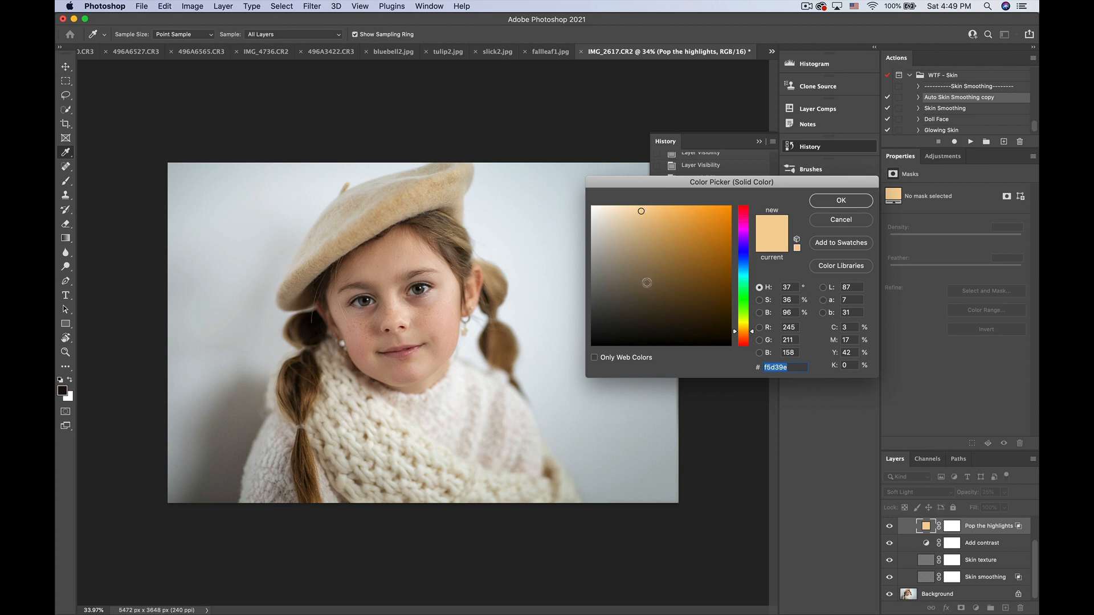
left_click(647, 282)
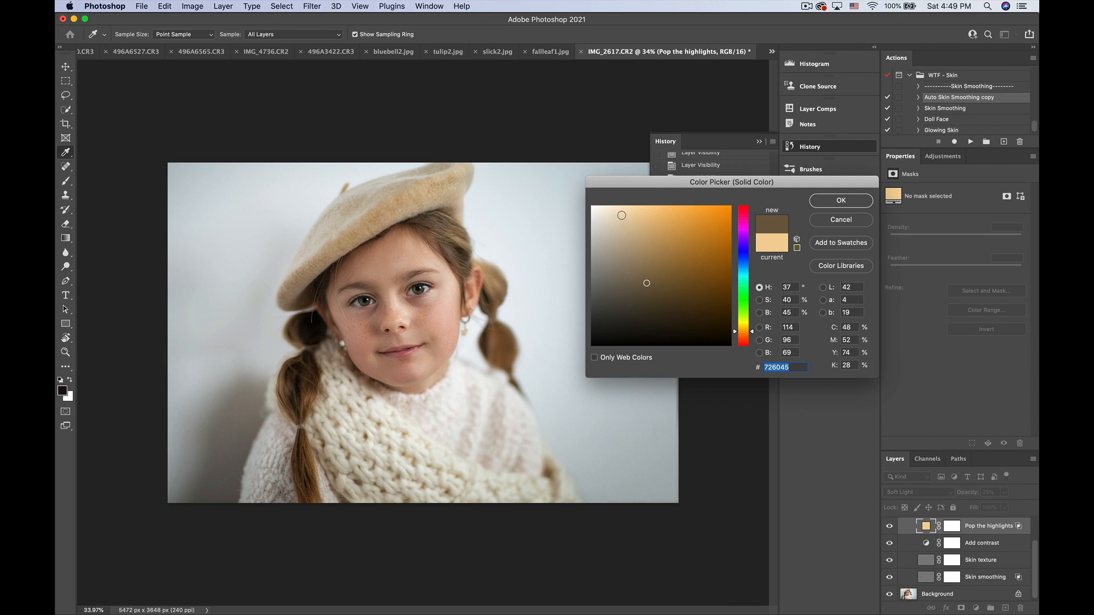
left_click(626, 212)
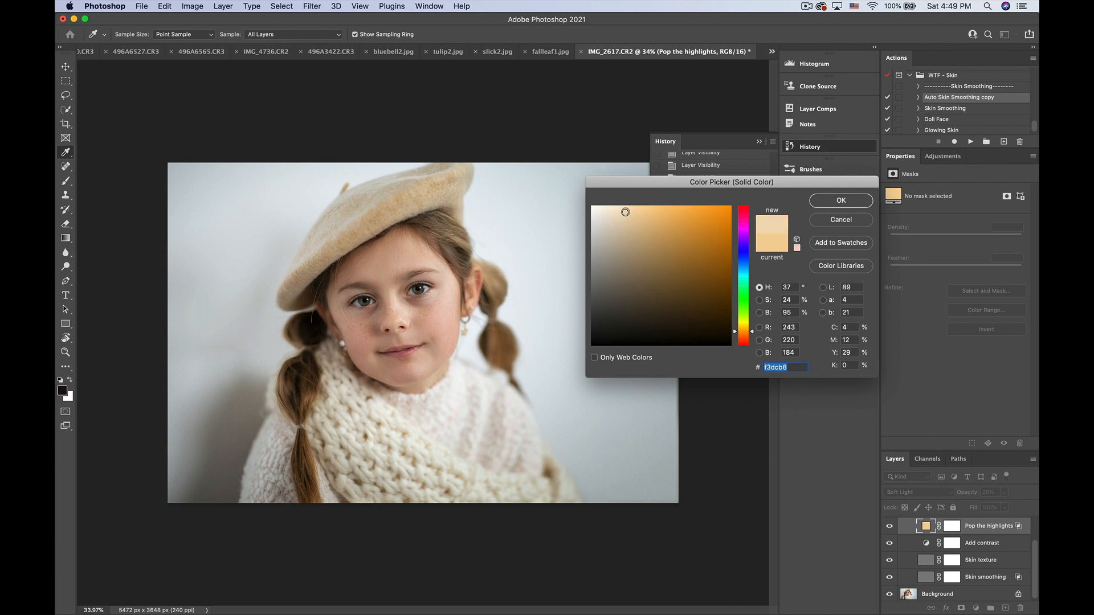
left_click(712, 215)
left_click(650, 210)
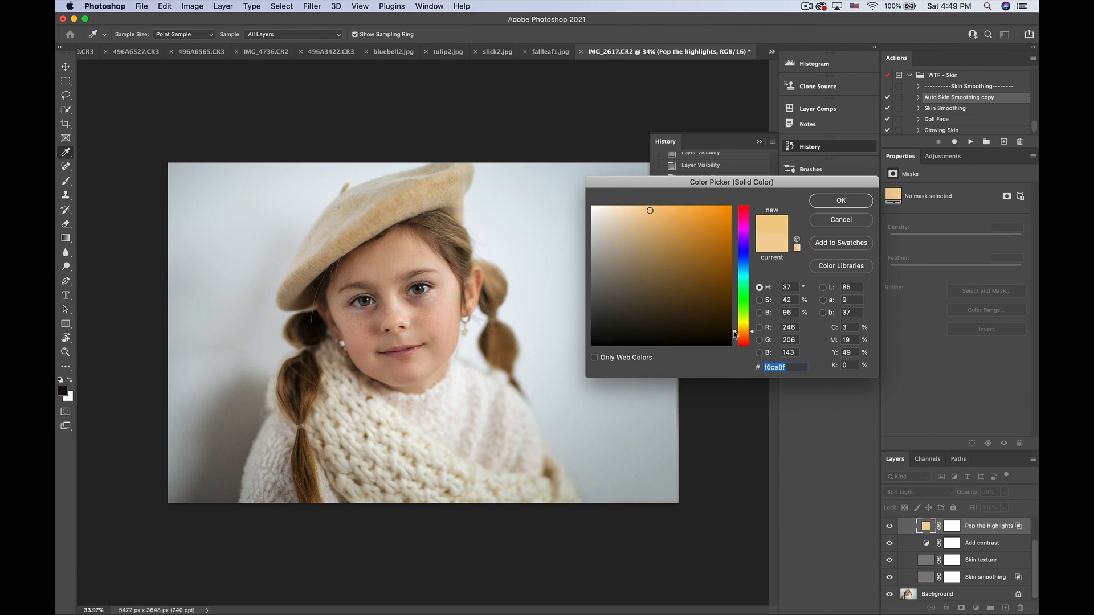
left_click_drag(735, 331, 734, 334)
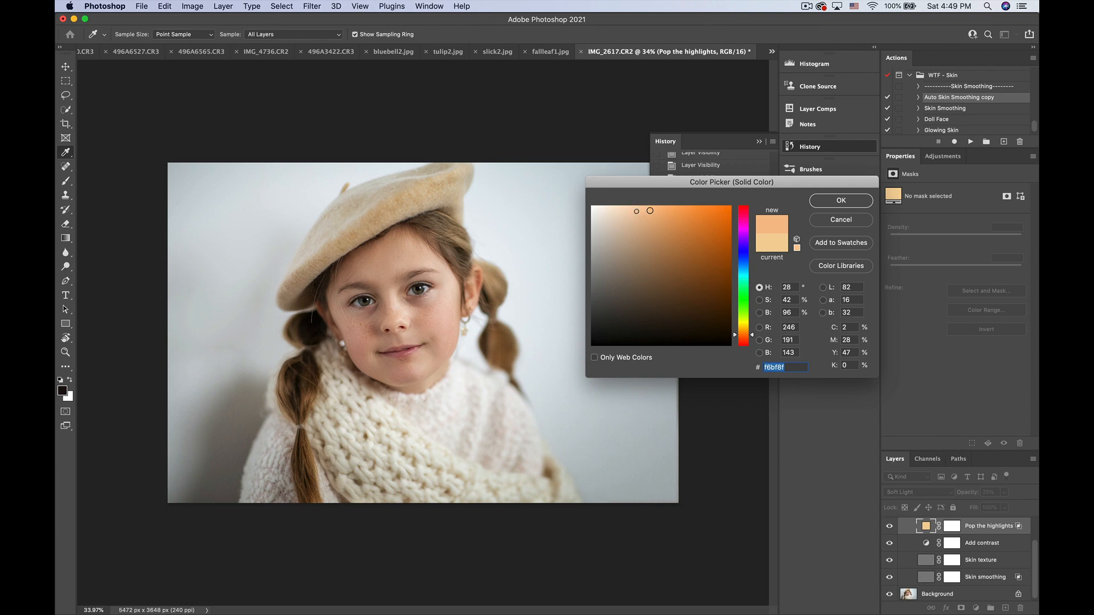
left_click(863, 202)
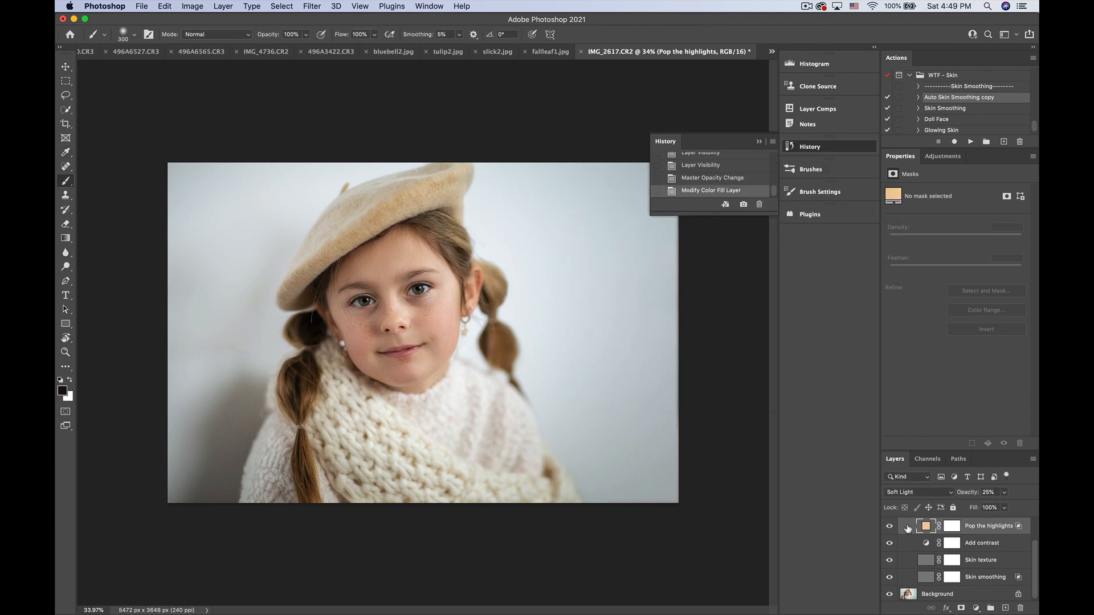
Compare the portrait with the Pop the highlights layer hidden and shown, leaving the layer visible
left_click(888, 528)
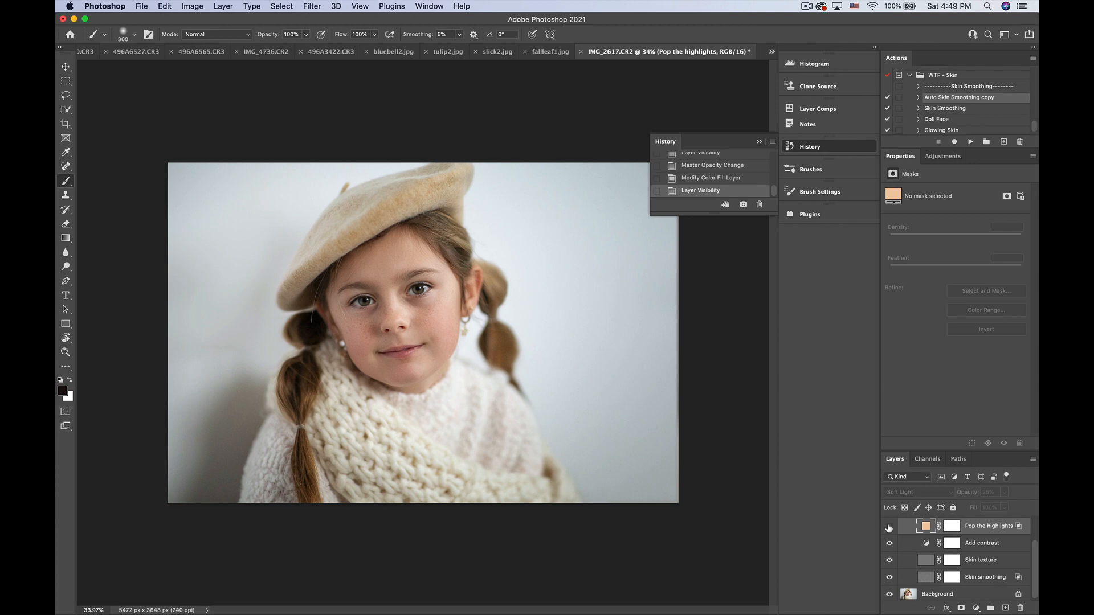
left_click(889, 527)
left_click(888, 527)
left_click(889, 527)
left_click(888, 527)
left_click(888, 528)
left_click(889, 527)
left_click(888, 527)
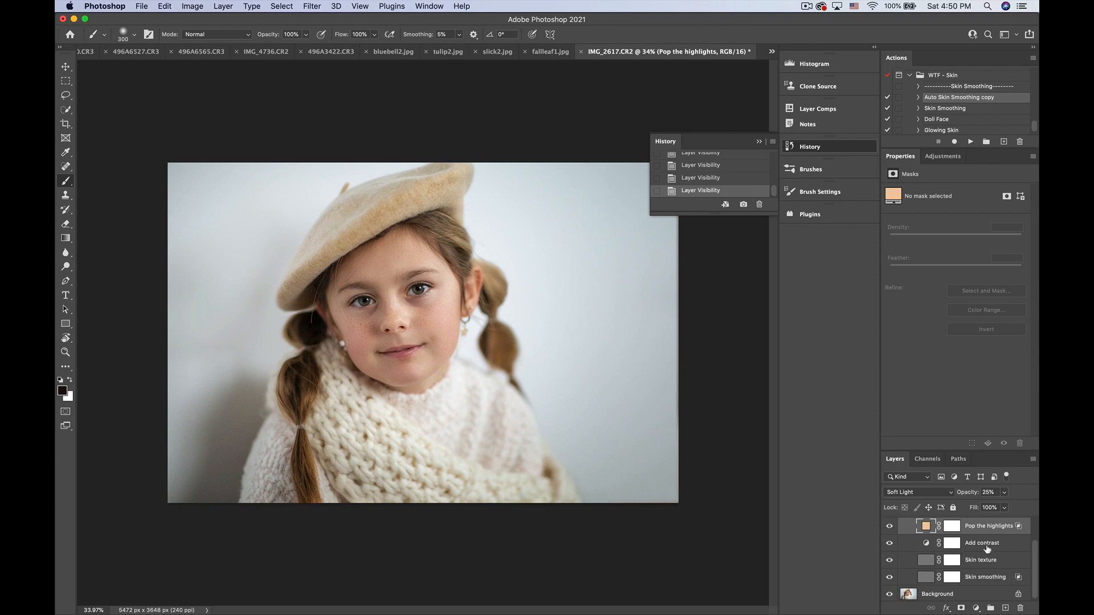
Fine-tune the opacity of the Add contrast layer
left_click(951, 545)
left_click(1004, 493)
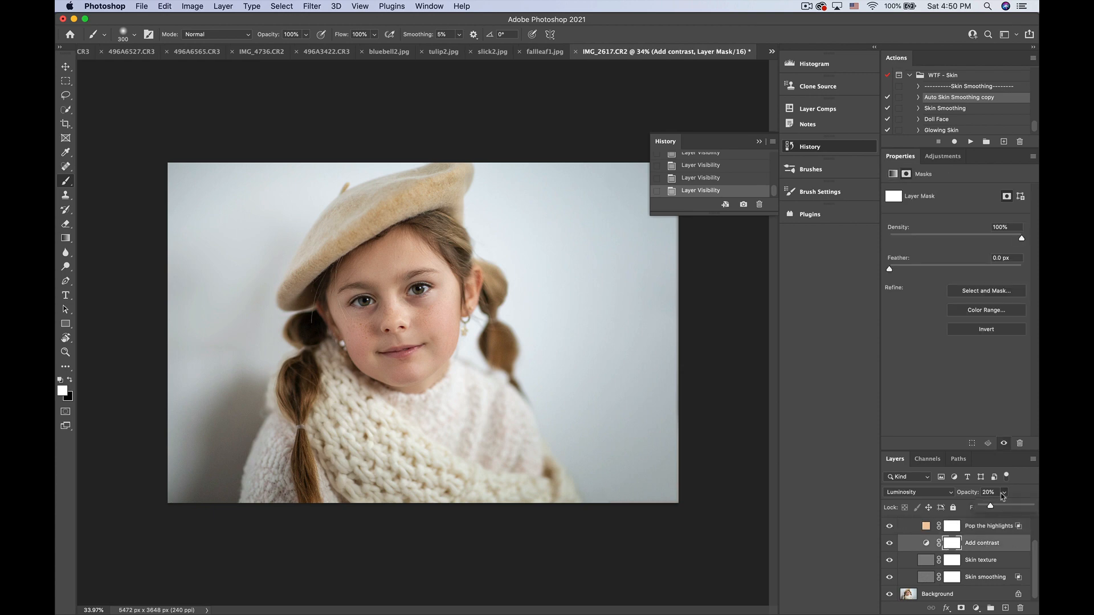
left_click_drag(988, 509, 987, 509)
Try the Skin texture layer at 92% opacity, check the face up close, and reduce the opacity to a low value
left_click(980, 562)
left_click(1004, 492)
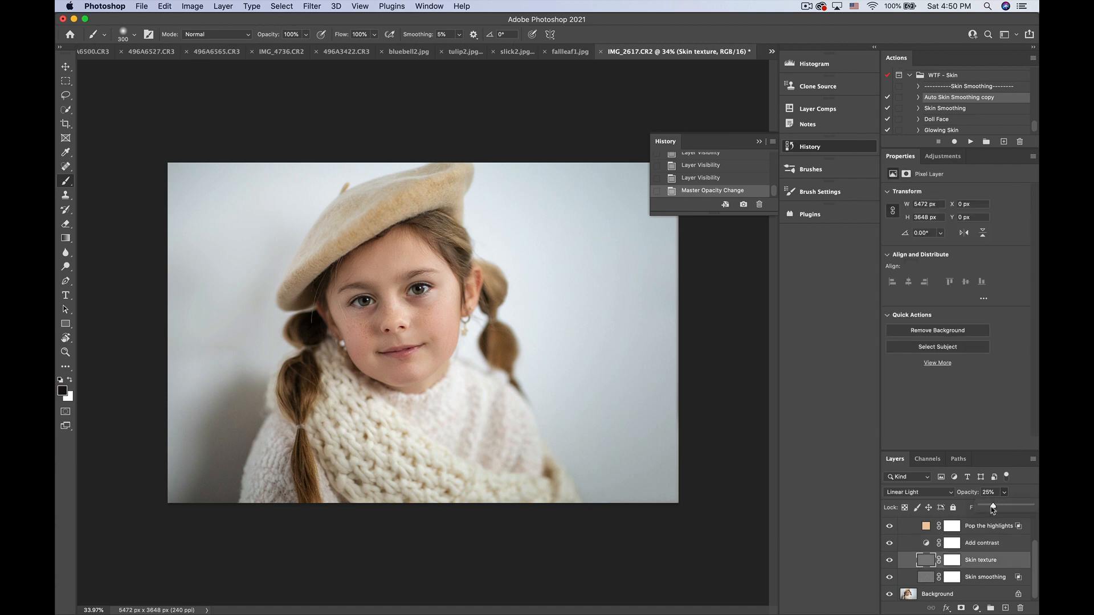
left_click_drag(994, 509, 1028, 509)
scroll(616, 491, "up", 5)
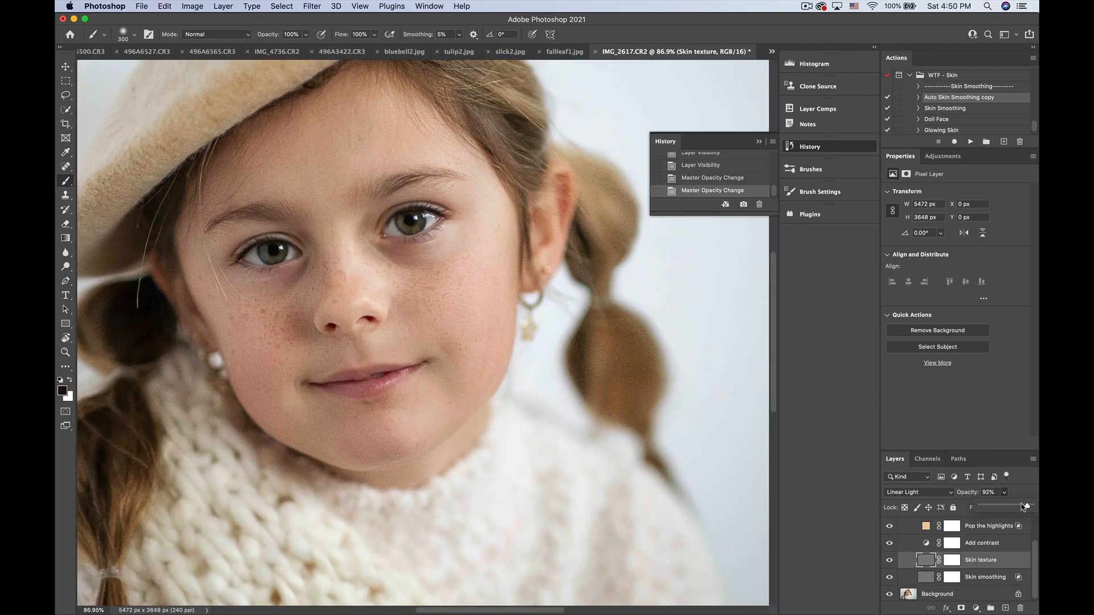
left_click_drag(1027, 505, 987, 509)
Set the Skin smoothing layer's opacity to 66% and fit the whole portrait in view
left_click(952, 578)
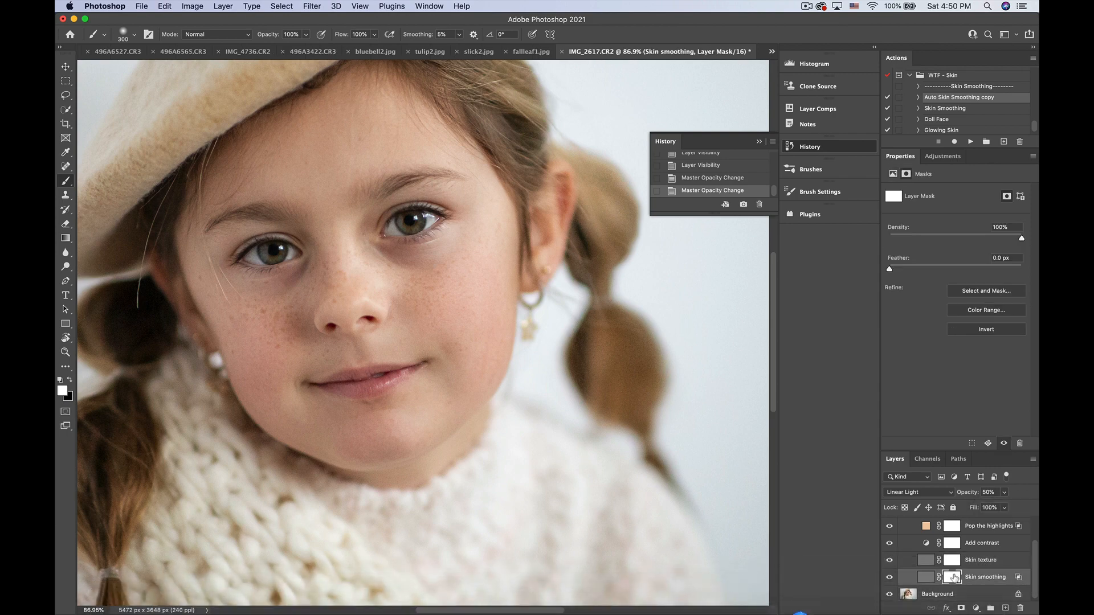
key("x")
left_click(1005, 493)
left_click_drag(1004, 509, 1012, 510)
key("super+0")
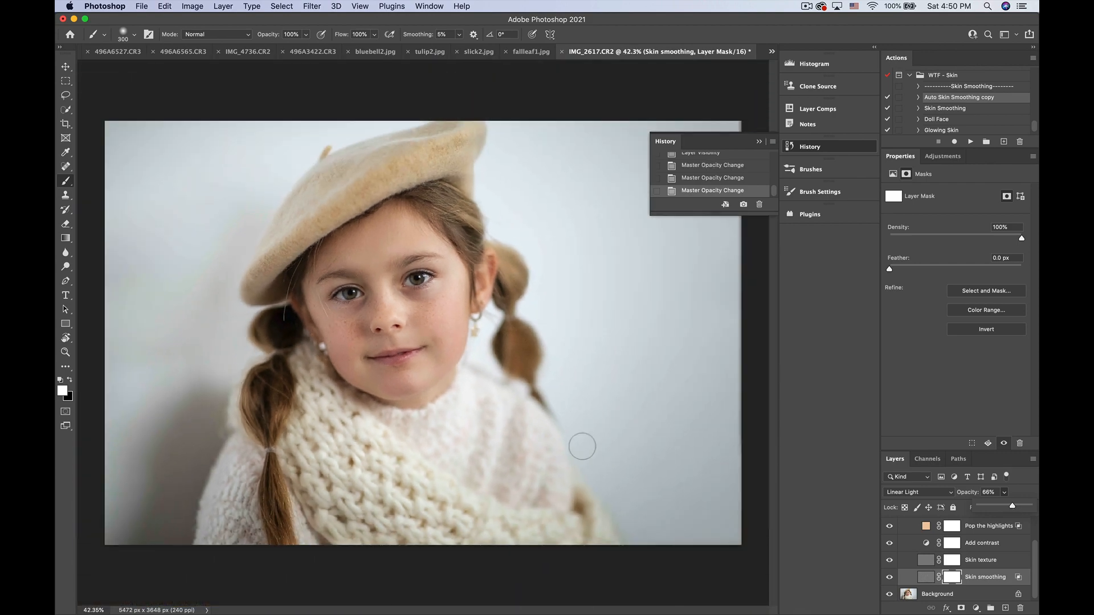
Collapse the Skin select and WTF Auto Skin Smoothing groups and compare the portrait with the whole effect hidden and shown
scroll(938, 557, "up", 2)
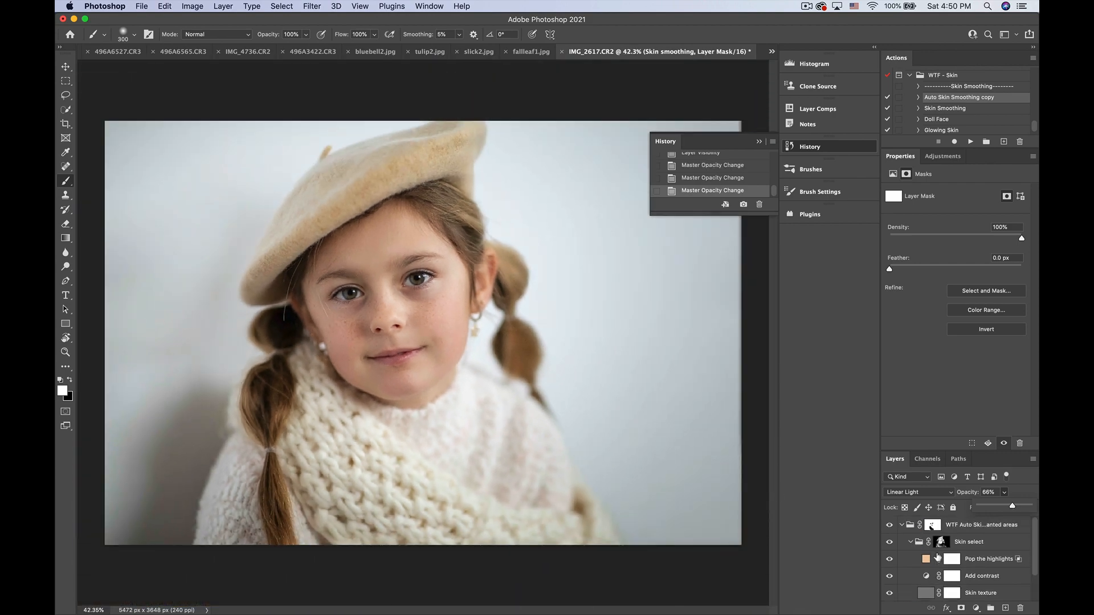
left_click(910, 544)
left_click(902, 525)
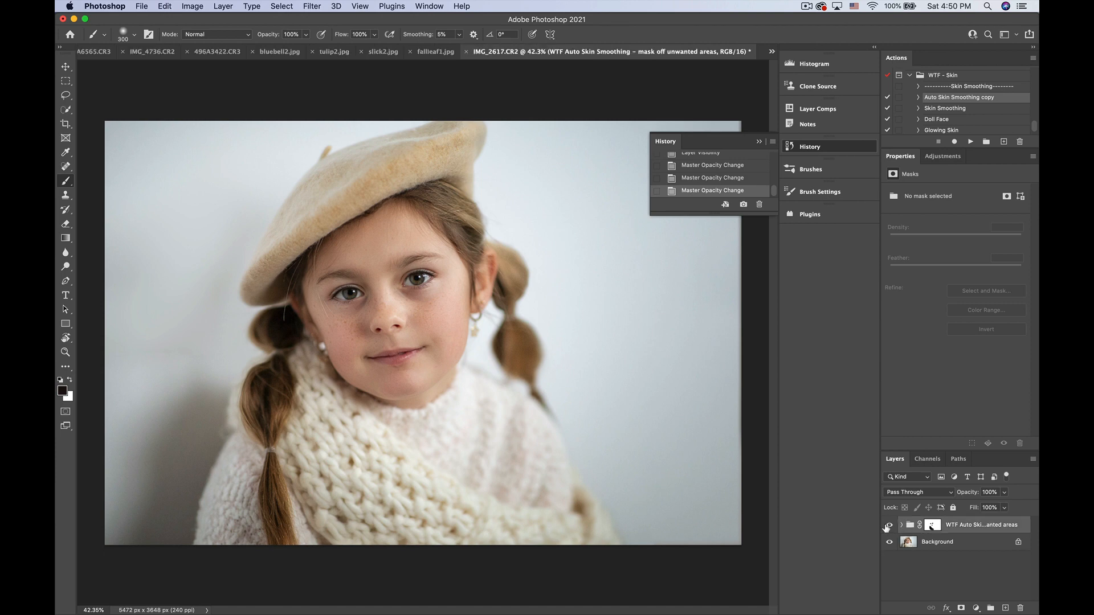
left_click(889, 526)
left_click(888, 526)
left_click(888, 526)
left_click(888, 526)
left_click(888, 526)
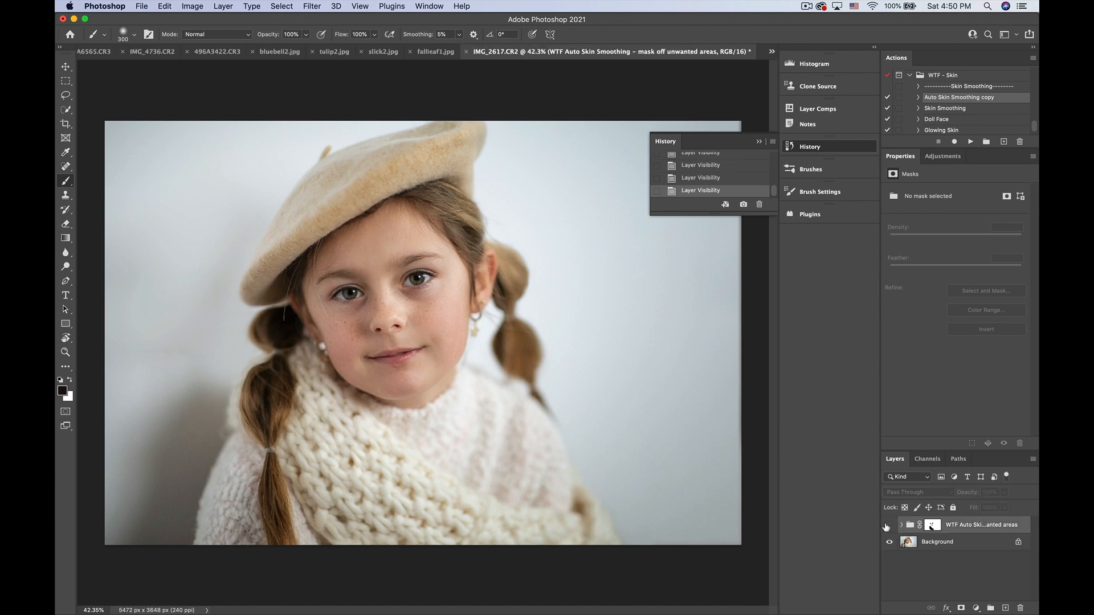
left_click(887, 525)
left_click(887, 525)
left_click(887, 525)
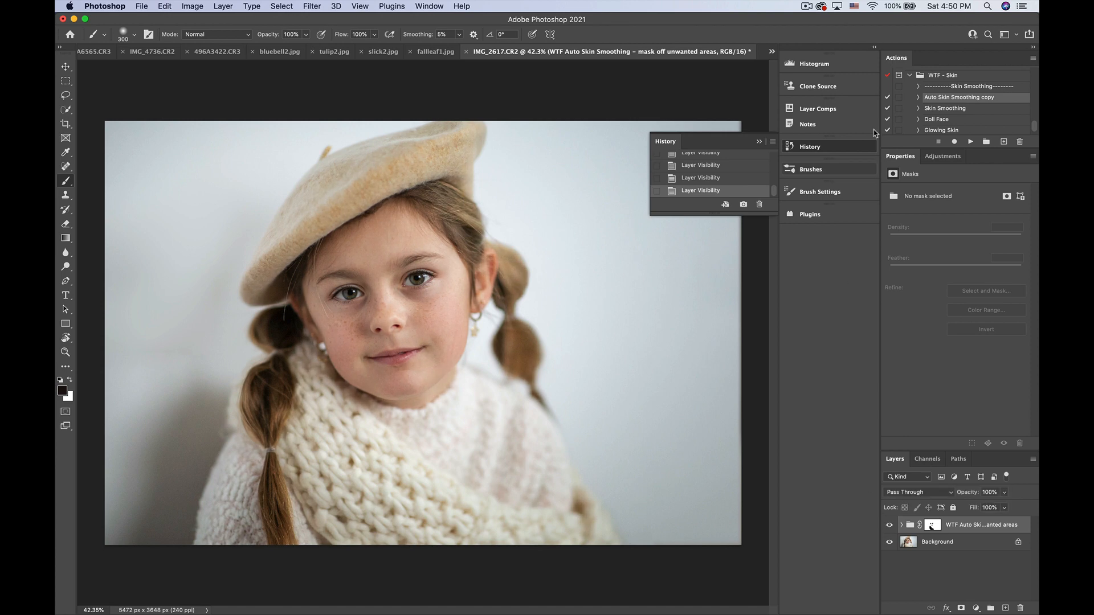
Run the Skin Smoothing action and paint white on its layer mask over both cheeks and the chin with a 300 px brush
left_click(943, 108)
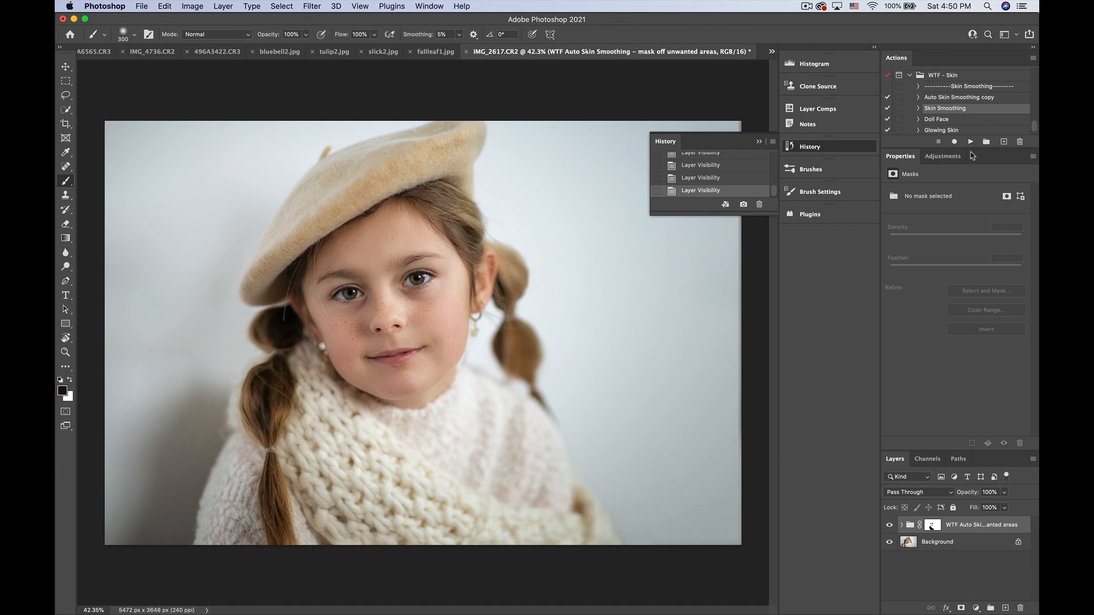
left_click(970, 141)
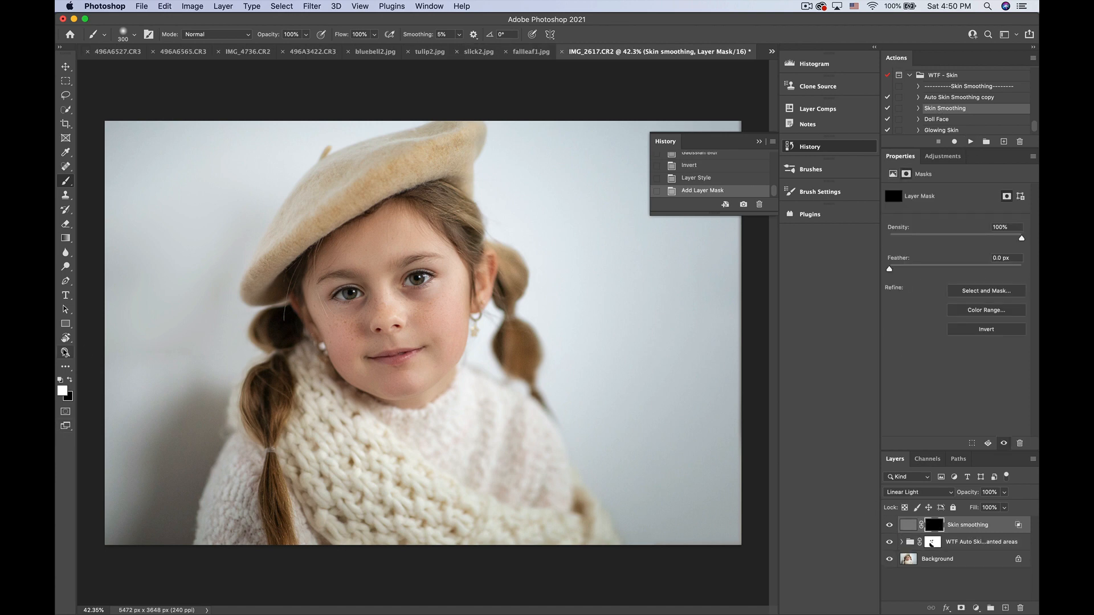
key("bracketright")
key("bracketright")
key("bracketleft")
key("bracketleft")
mouse_move(349, 334)
left_mouse_down()
mouse_move(335, 329)
mouse_move(348, 339)
left_mouse_up()
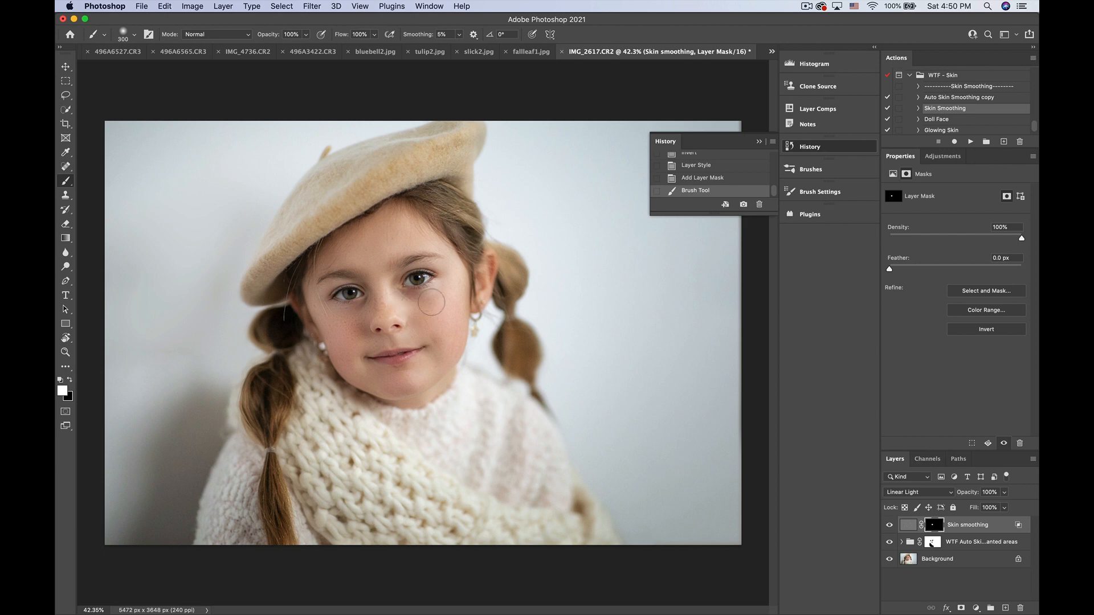
mouse_move(450, 297)
left_mouse_down()
mouse_move(433, 314)
mouse_move(447, 308)
mouse_move(437, 331)
left_mouse_up()
left_click(387, 380)
Lower the new Skin smoothing layer's opacity to 34%
scroll(638, 414, "down", 3)
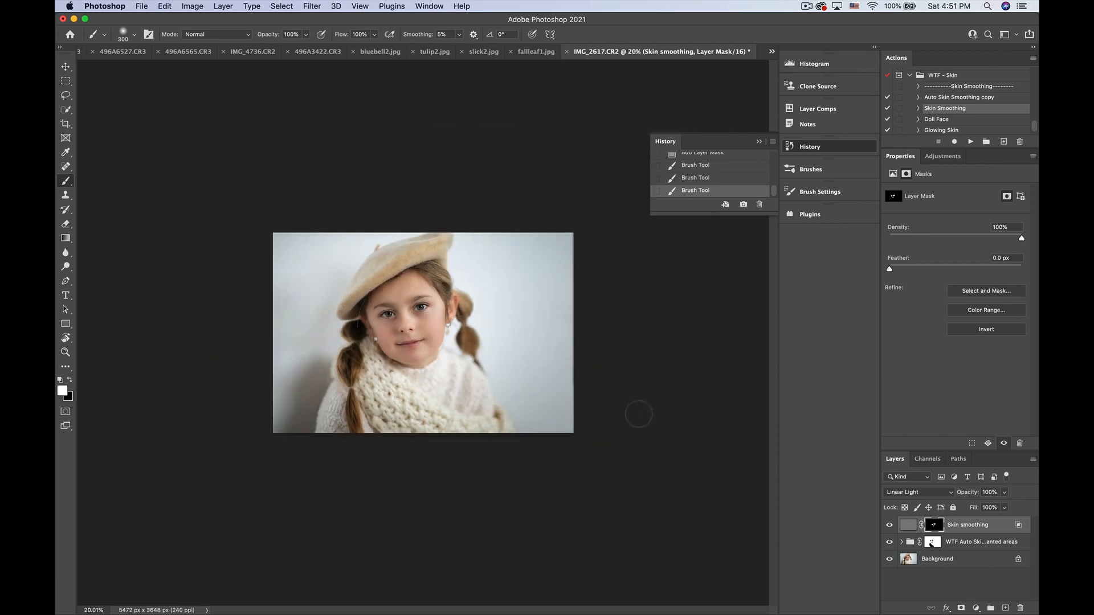
left_click(1004, 492)
left_click_drag(1007, 506, 975, 510)
Paint white around the eyes on the Skin smoothing mask with an 80 px brush, and compare the layer hidden and shown
scroll(418, 370, "up", 6)
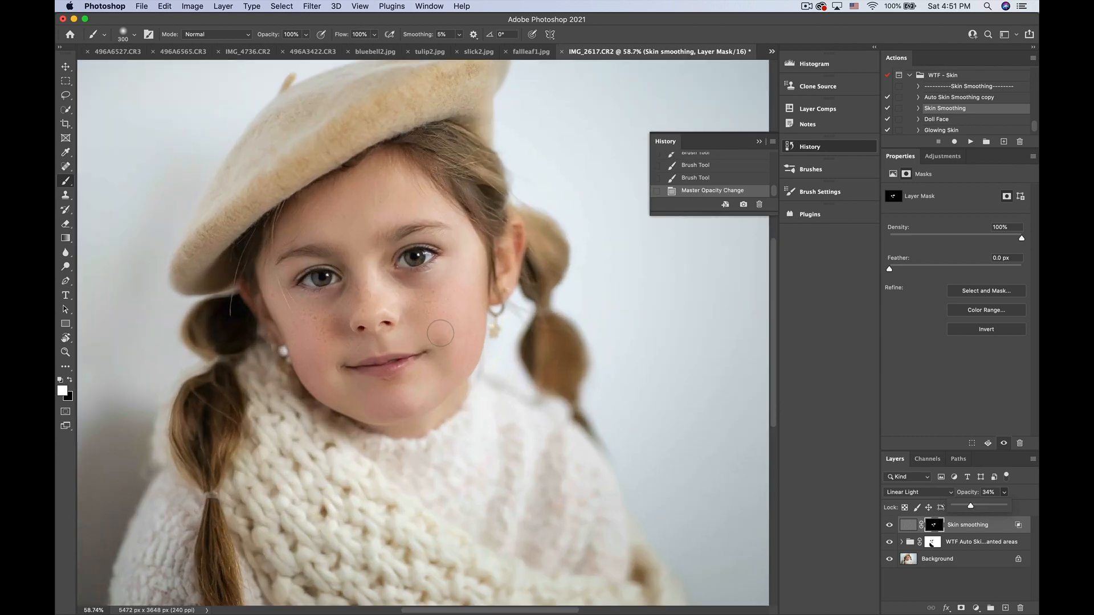
key("bracketleft")
key("bracketleft")
key("bracketleft")
key("bracketleft")
key("bracketleft")
key("bracketleft")
key("bracketleft")
key("bracketleft")
key("bracketleft")
key("bracketleft")
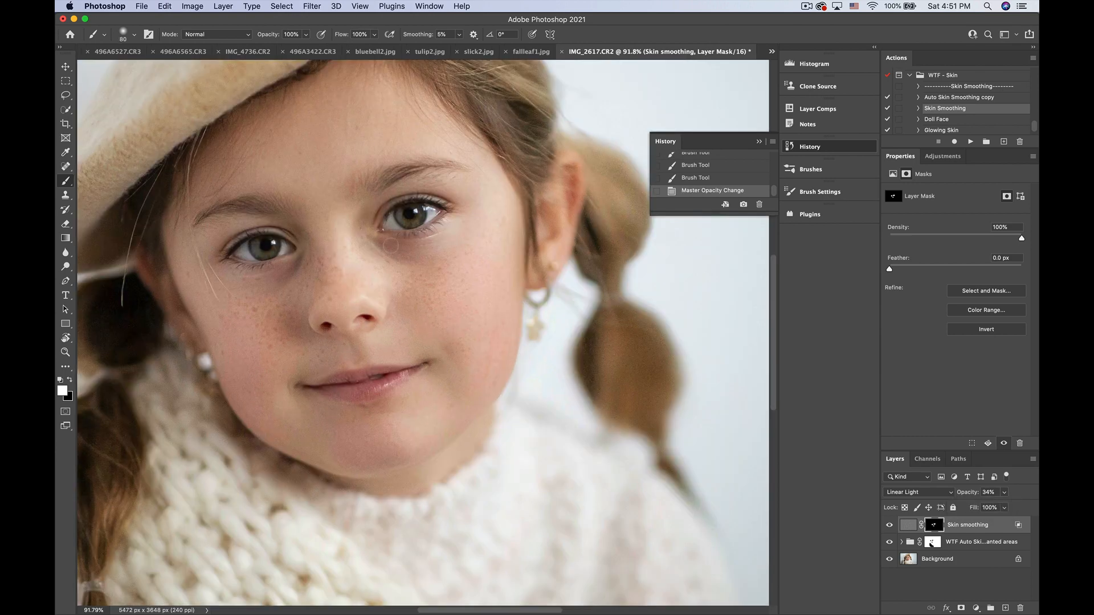
left_click(299, 254)
left_click_drag(299, 253, 278, 283)
scroll(299, 320, "down", 6)
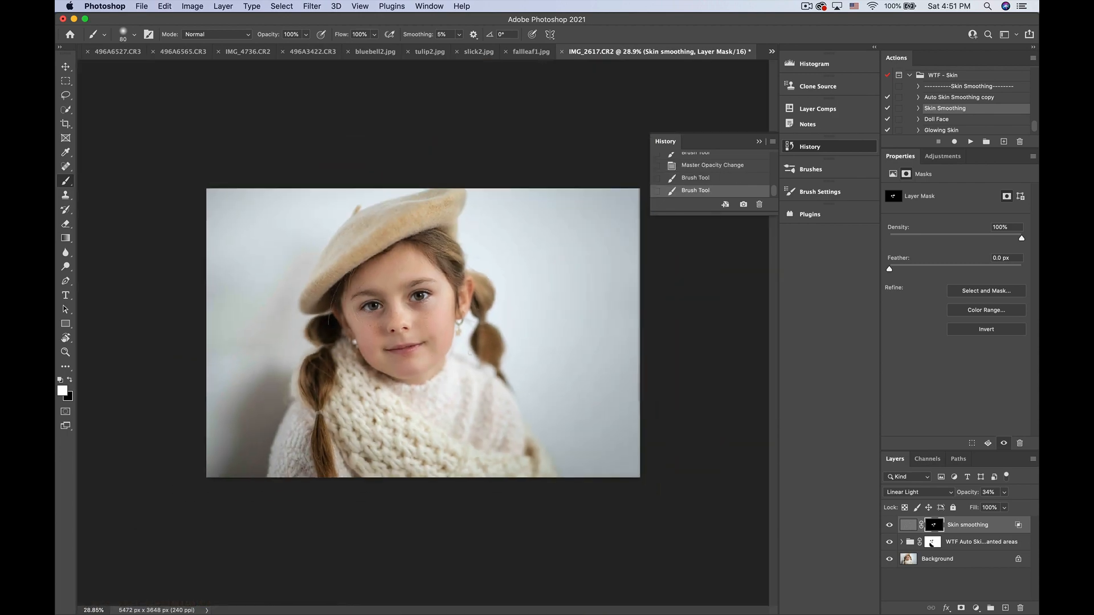
left_click(890, 525)
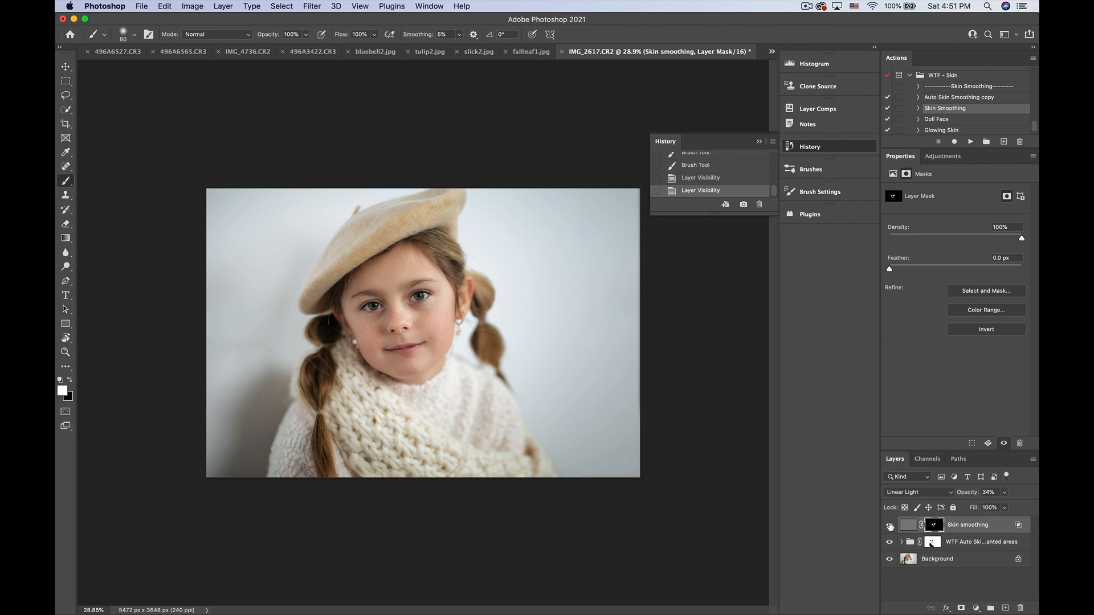
Run the Doll Face action and paint white on its group mask under both eyes, using a 250 px brush for the cheeks
scroll(958, 114, "down", 2)
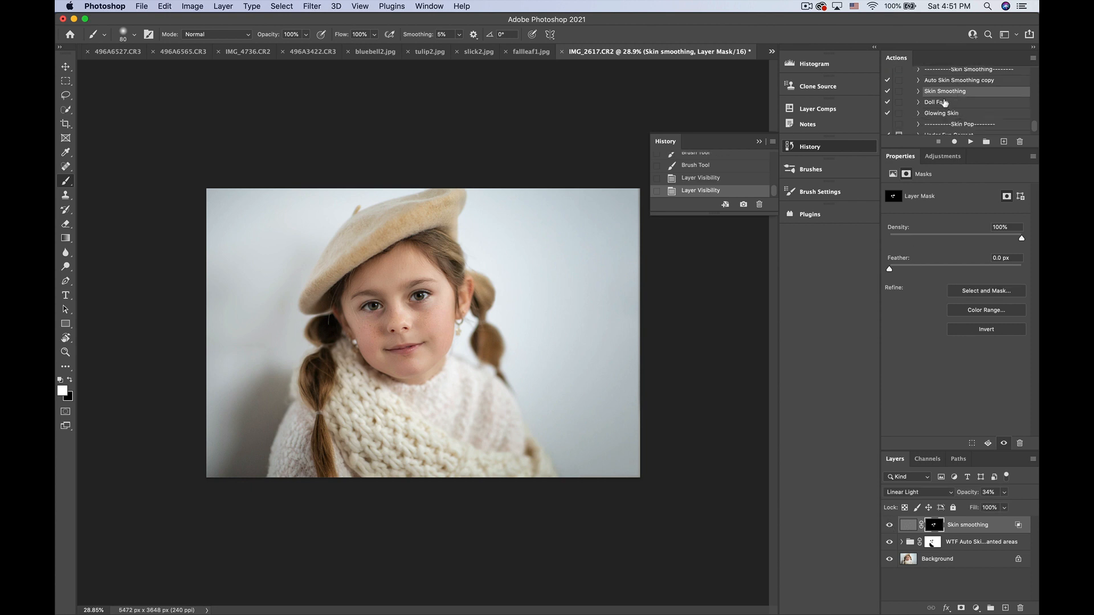
left_click(944, 103)
left_click(971, 142)
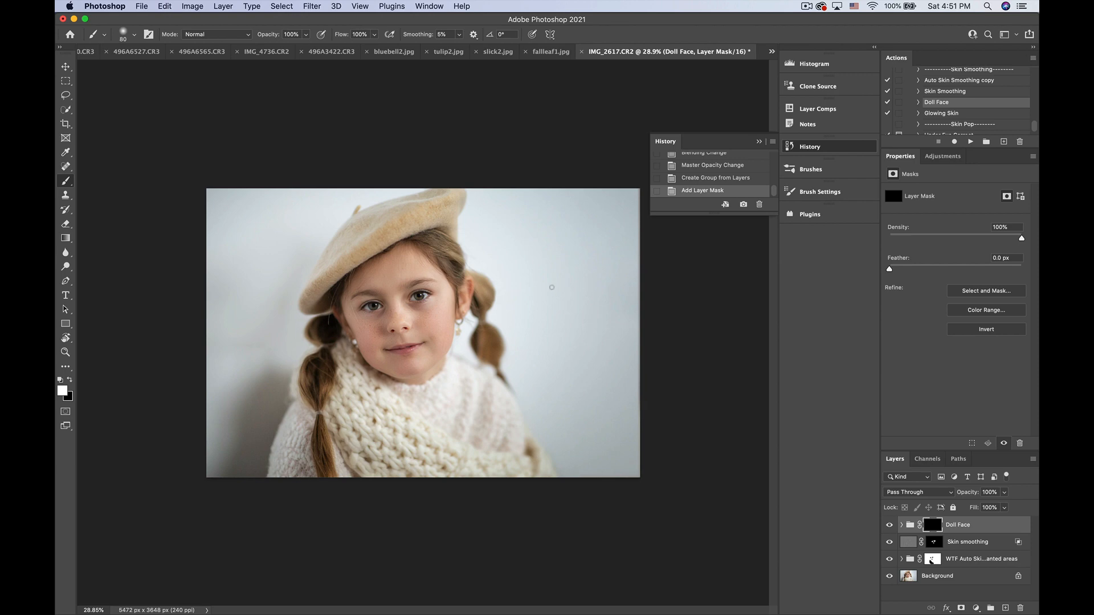
scroll(411, 314, "up", 3)
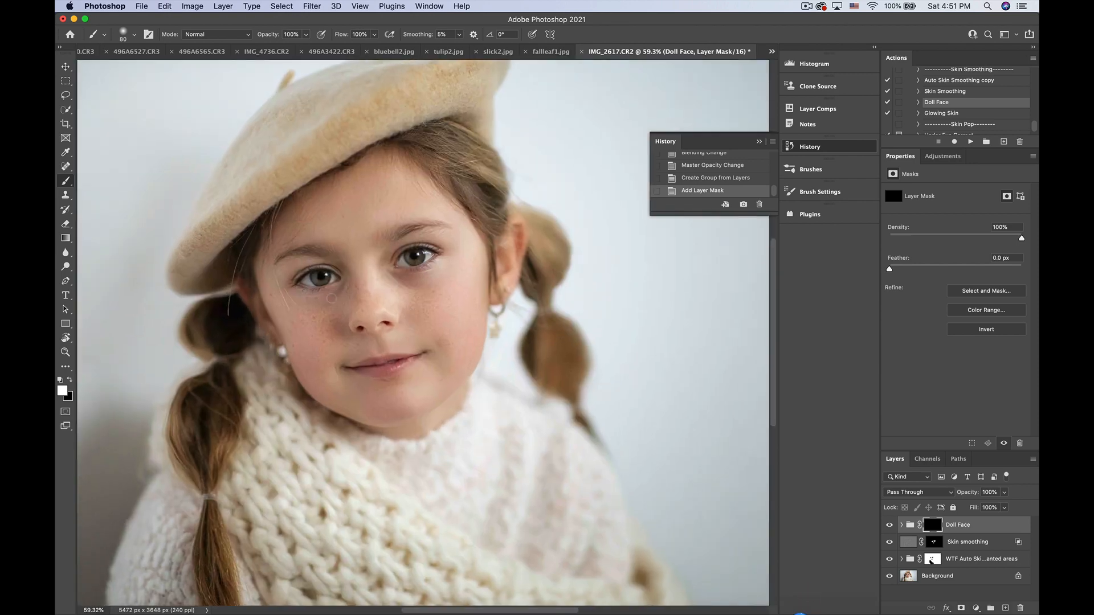
left_click(331, 298)
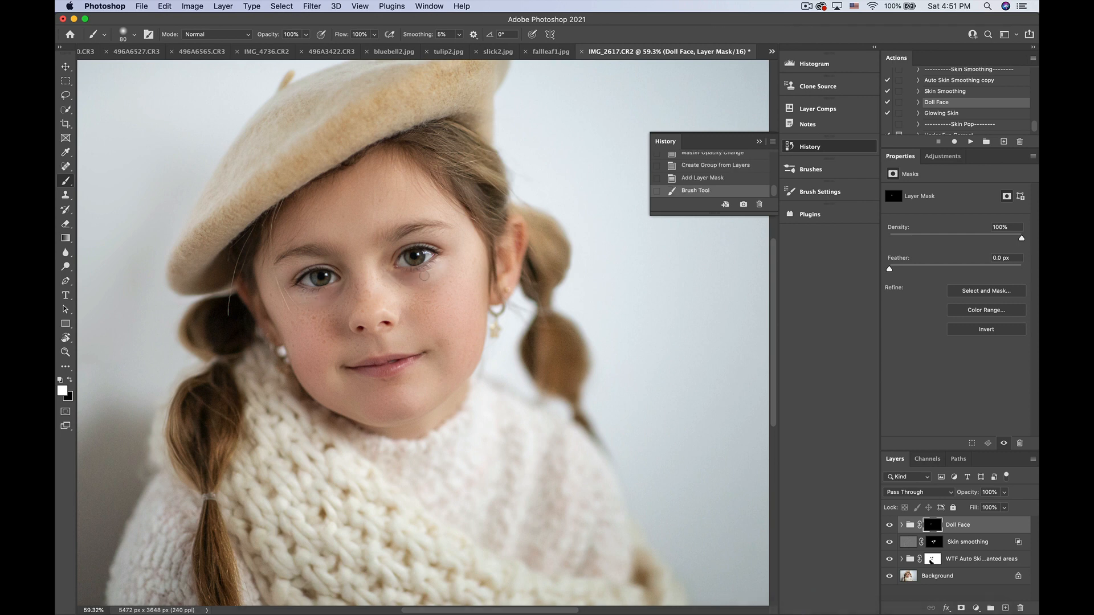
left_click(425, 276)
scroll(425, 276, "down", 3)
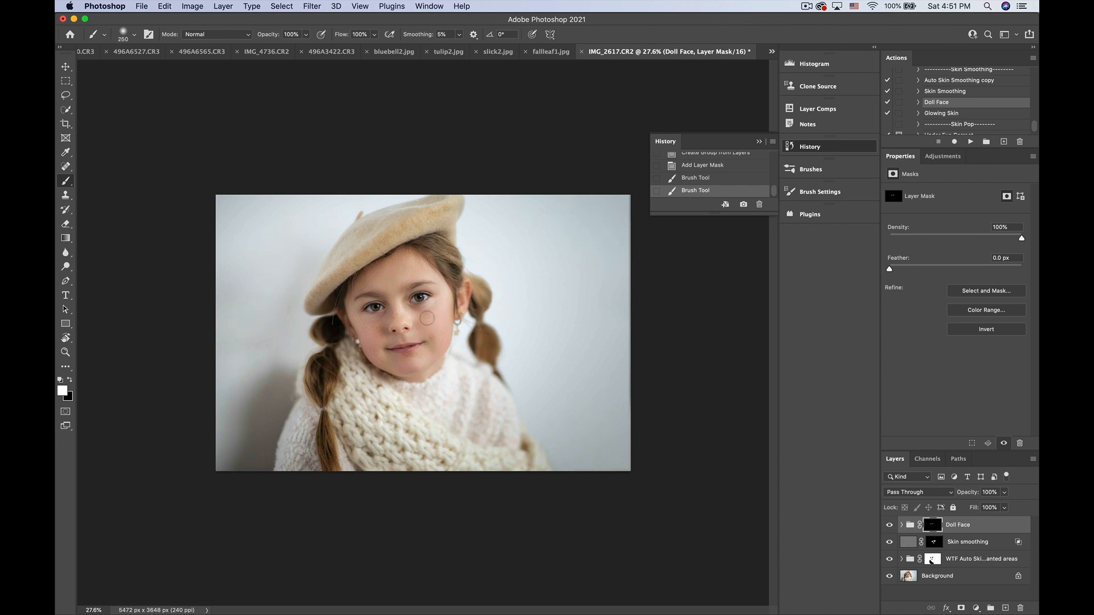
mouse_move(427, 319)
left_mouse_down()
mouse_move(445, 297)
mouse_move(420, 330)
left_mouse_up()
Reduce the Doll Face group's opacity to 48% and compare the portrait with the group hidden and shown
left_click(1004, 492)
left_click_drag(1006, 506, 979, 511)
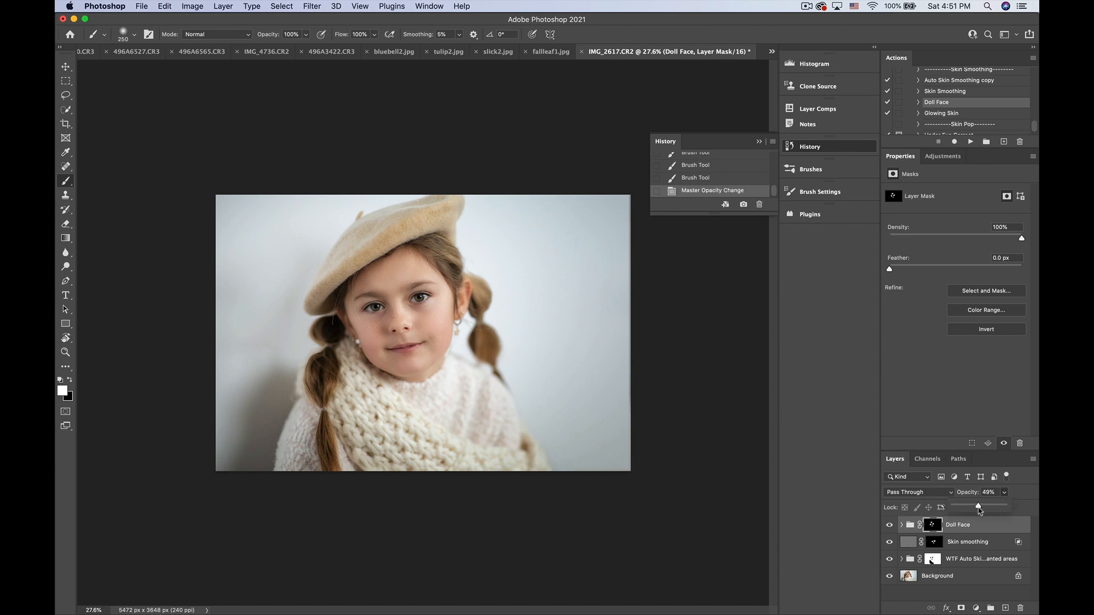
left_click(889, 525)
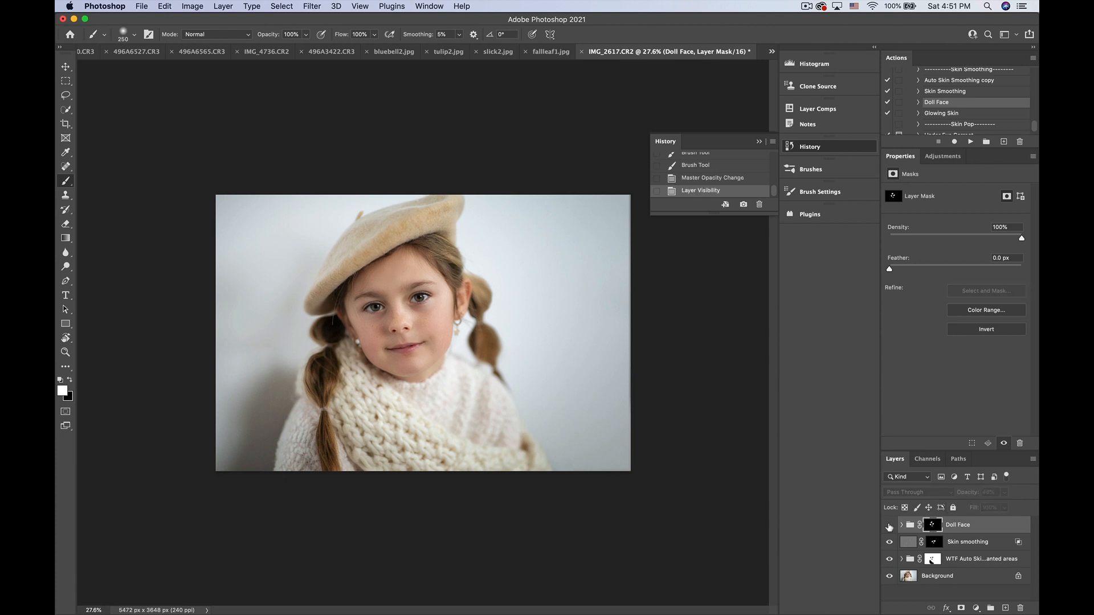
left_click(889, 525)
left_click(889, 525)
left_click(889, 526)
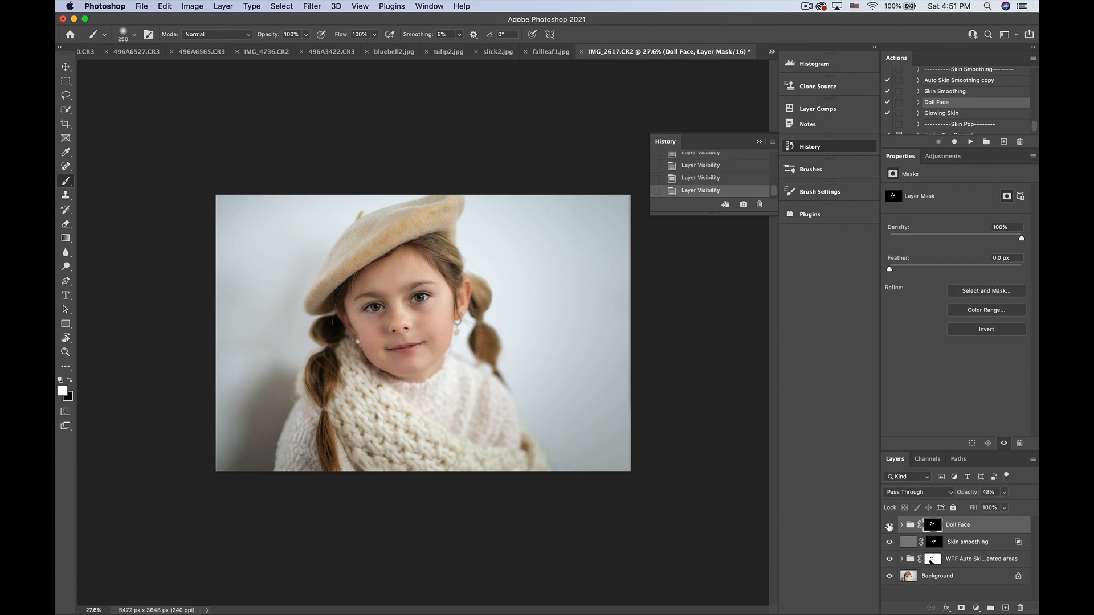
scroll(554, 436, "up", 5)
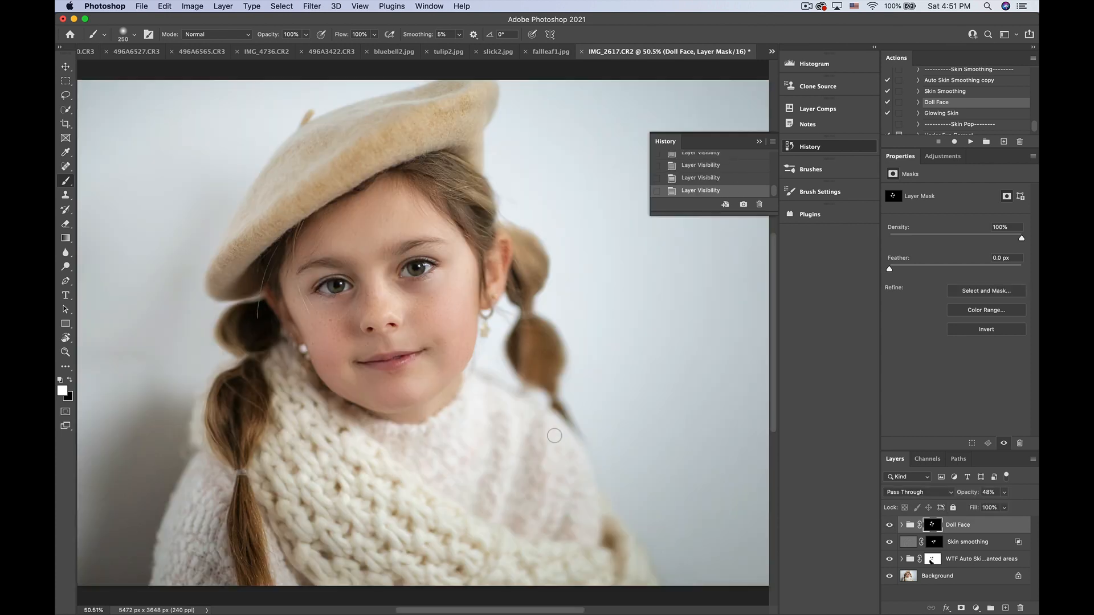
Run the Glowing Skin action and paint white on its mask over both cheeks with 300 to 400 px brushes
scroll(554, 435, "down", 4)
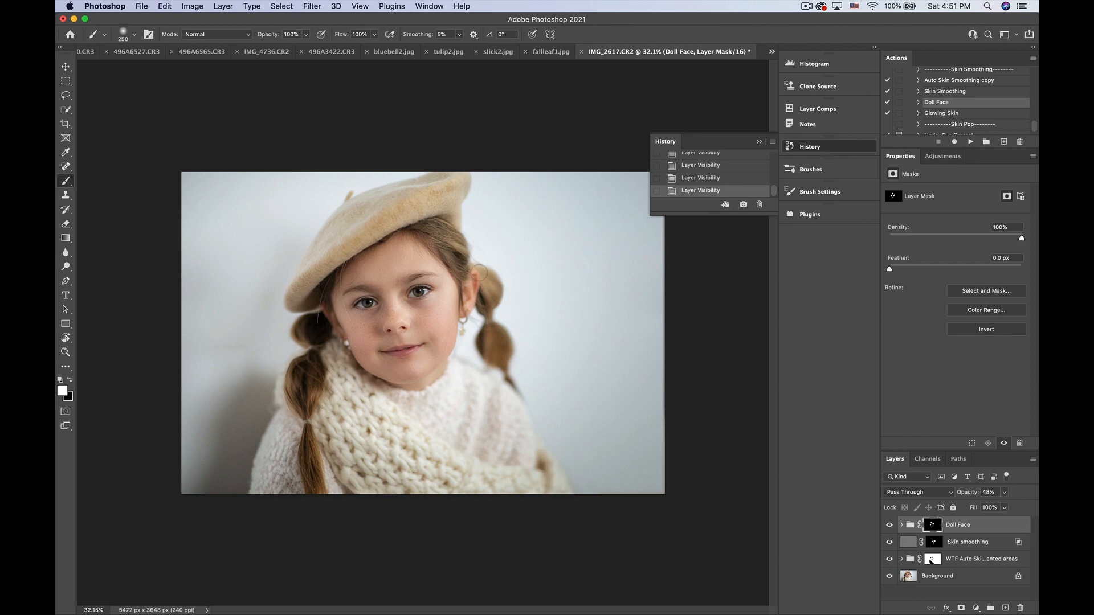
left_click(950, 113)
left_click(970, 141)
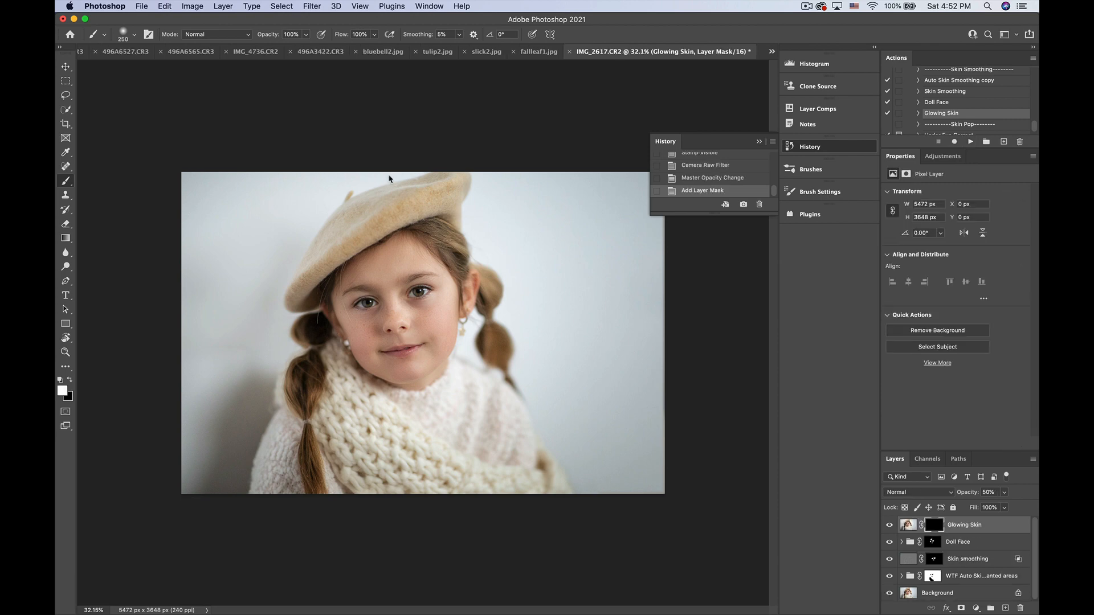
scroll(395, 302, "up", 5)
key("bracketright")
key("bracketright")
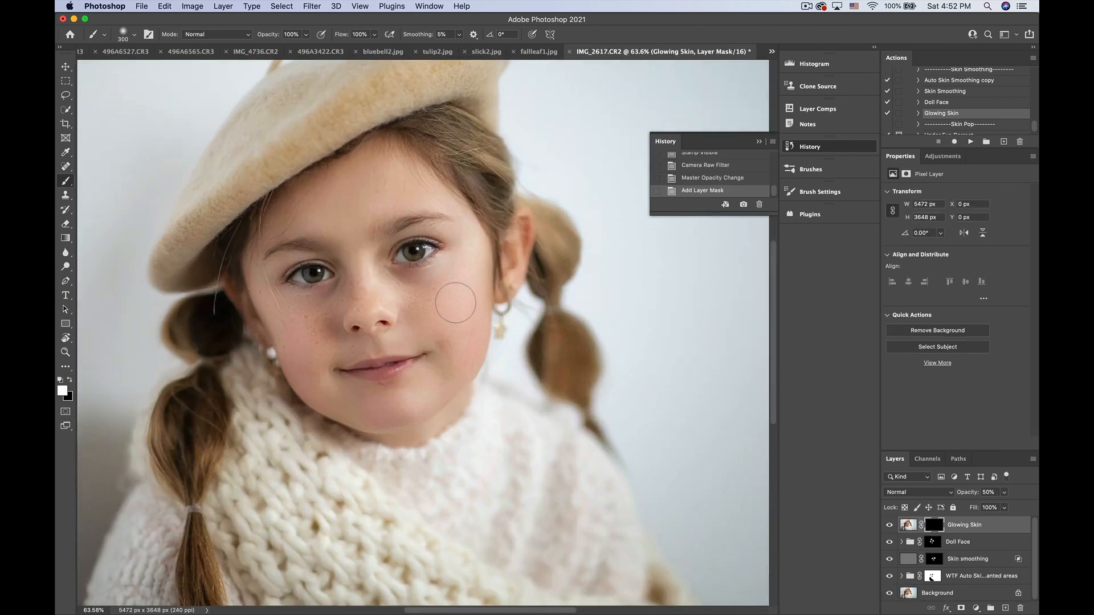
mouse_move(456, 302)
left_mouse_down()
mouse_move(443, 293)
mouse_move(459, 271)
mouse_move(473, 275)
left_mouse_up()
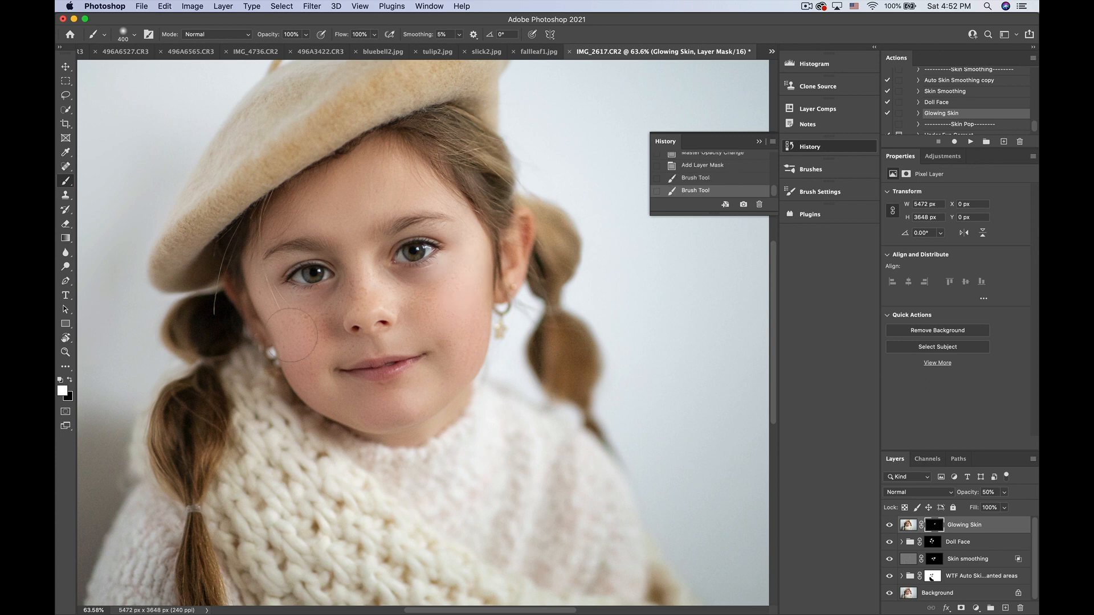
left_click(298, 328)
left_click(397, 313)
Compare the portrait with the Glowing Skin layer hidden and shown
scroll(404, 315, "down", 5)
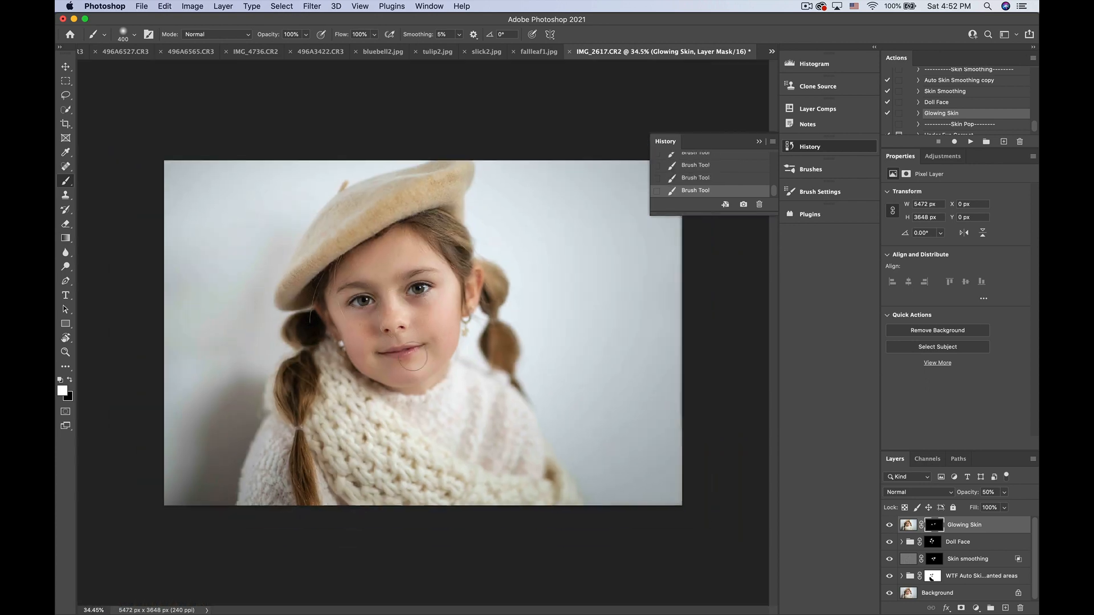
scroll(501, 378, "down", 4)
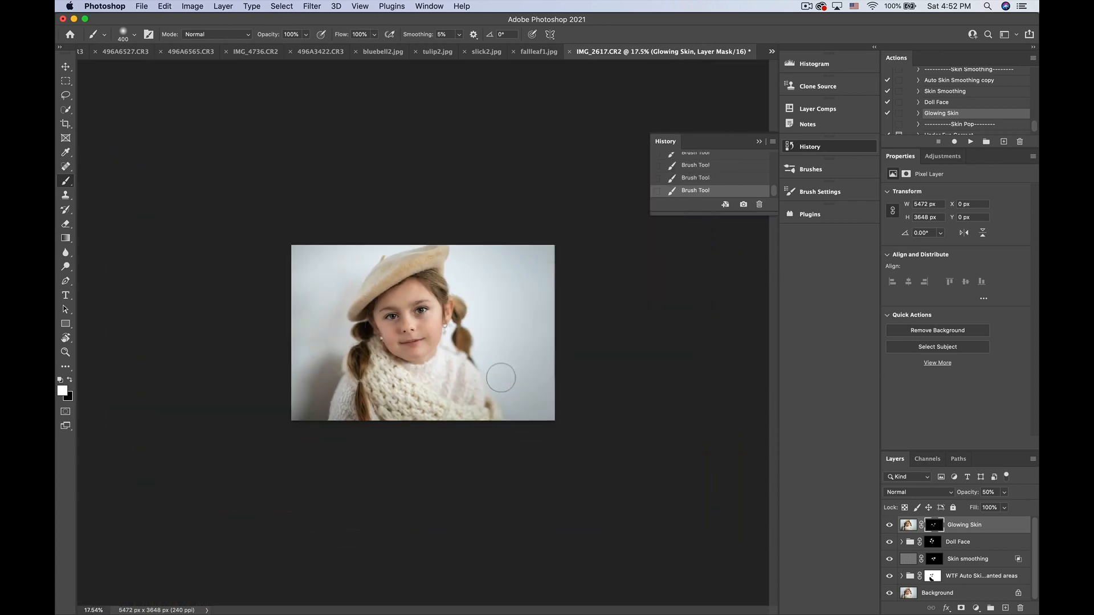
left_click(889, 524)
left_click(889, 525)
left_click(889, 525)
left_click(889, 525)
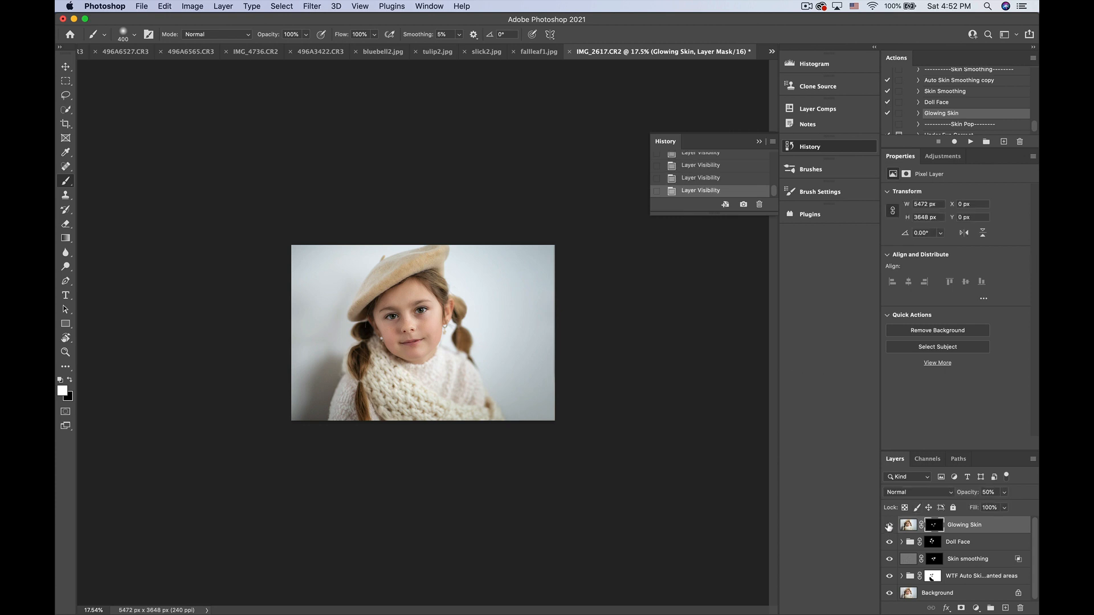
left_click(889, 525)
left_click(889, 525)
Paint white over the lips on the Glowing Skin mask with a 45 px brush
scroll(552, 378, "up", 3)
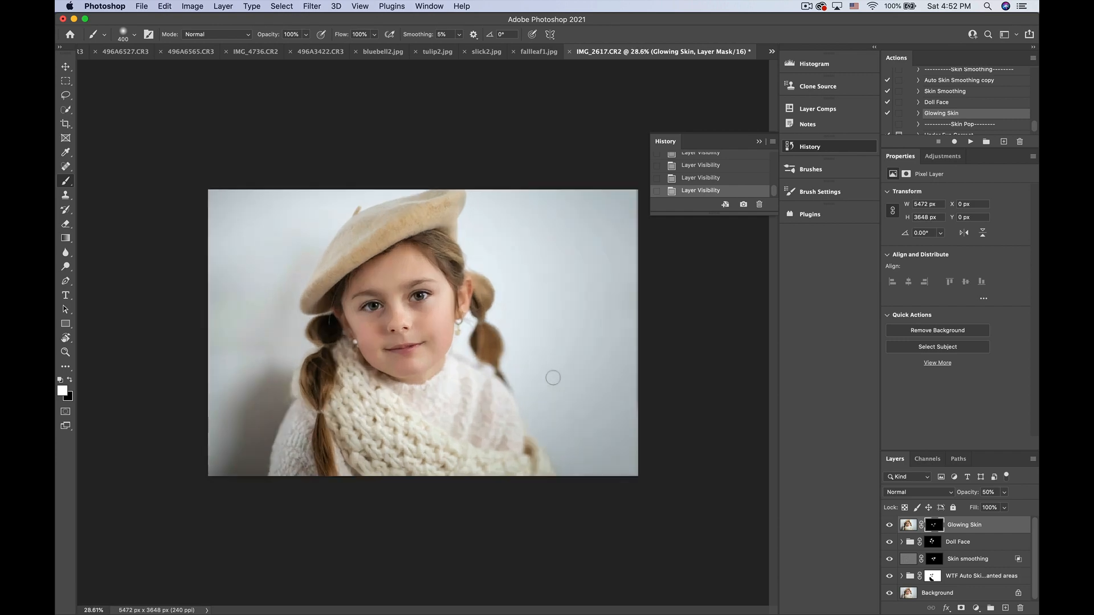
scroll(551, 259, "up", 5)
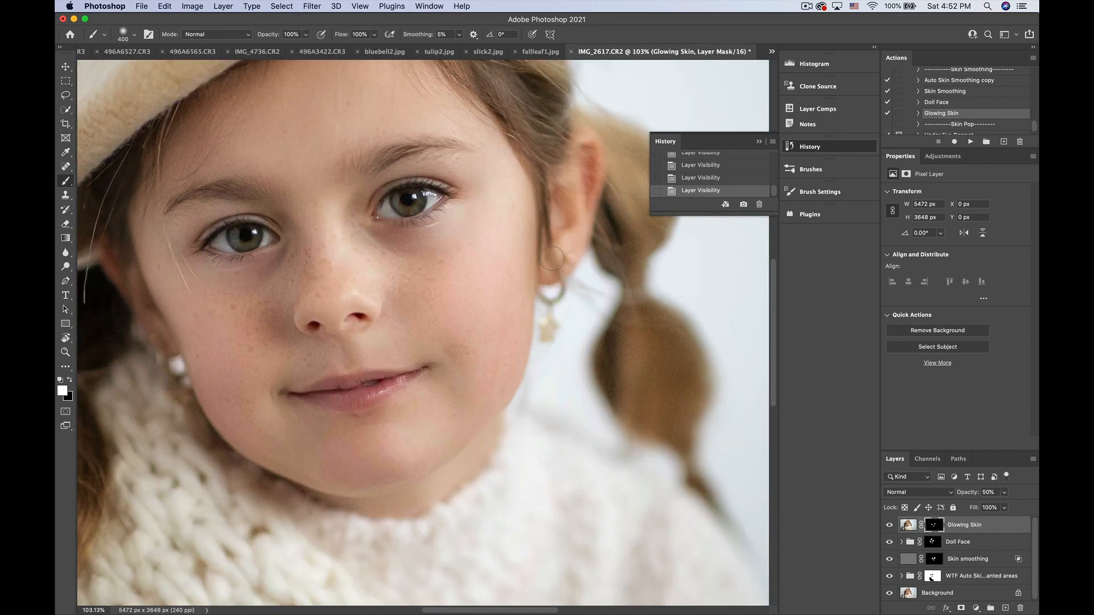
key("bracketleft")
key("bracketleft")
key("bracketleft")
key("bracketleft")
left_click(358, 403)
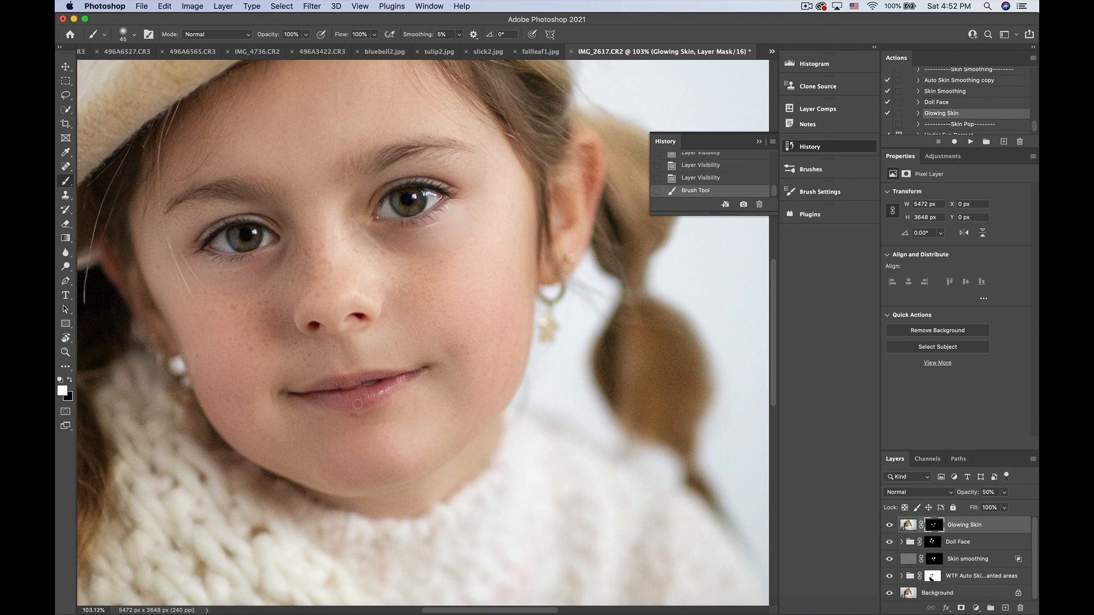
left_click(343, 365)
left_click(340, 362)
left_click(337, 358)
key("super+minus")
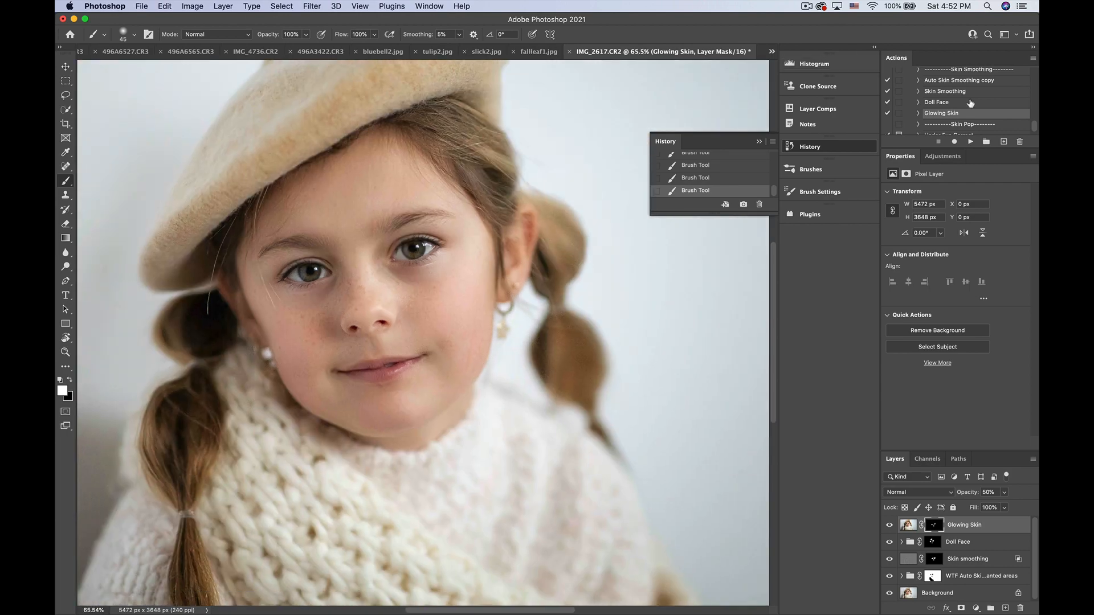
Switch to the Patch tool and inspect the under-eye area up close
scroll(971, 103, "down", 4)
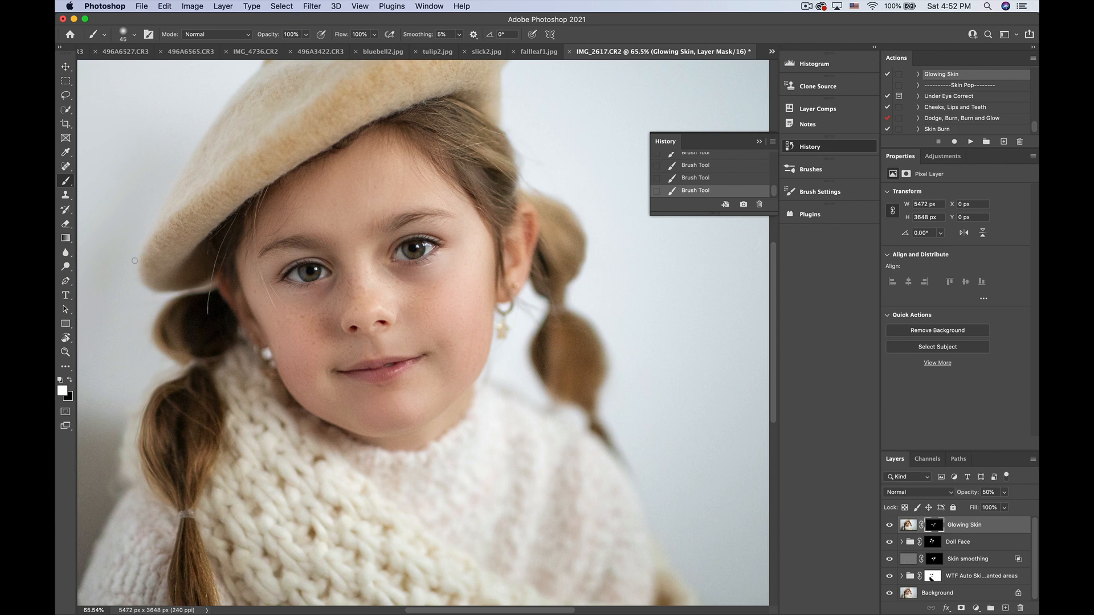
left_click_drag(66, 166, 114, 191)
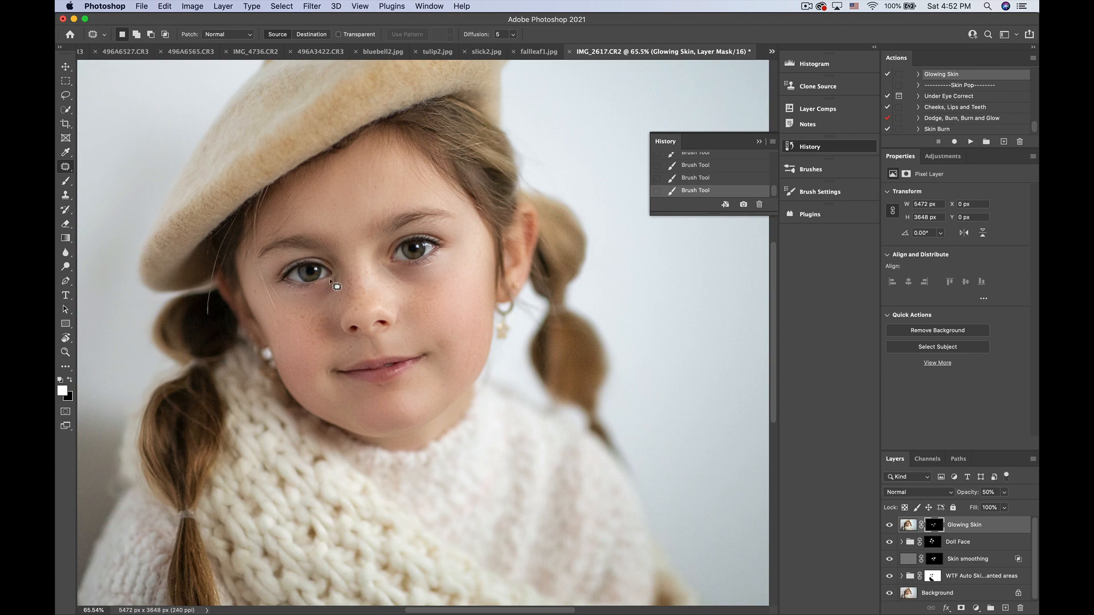
key("super+plus")
key("super+minus")
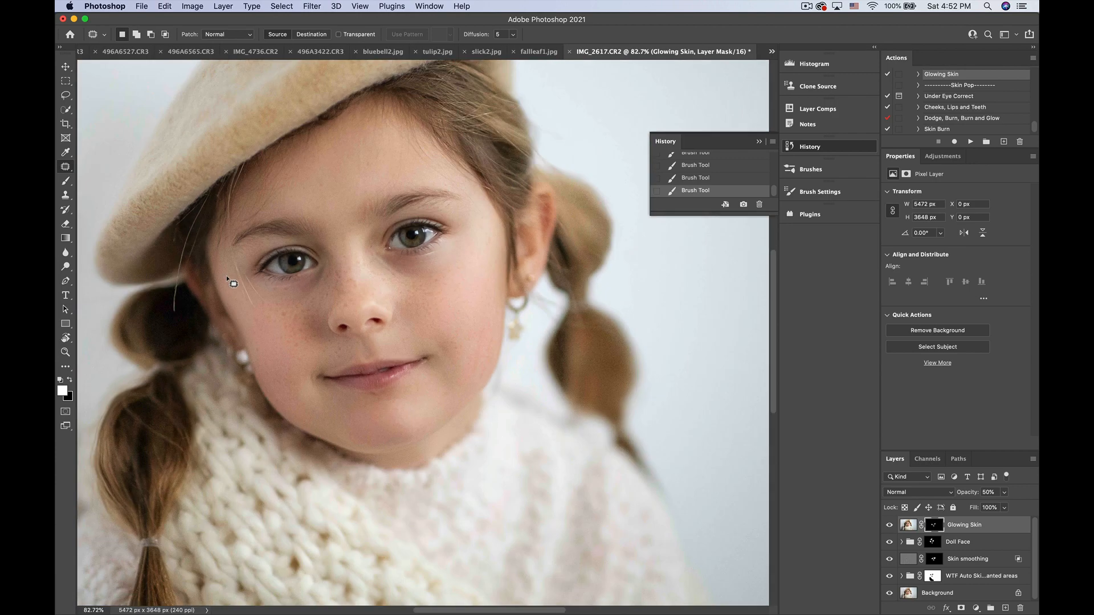
key("super+minus")
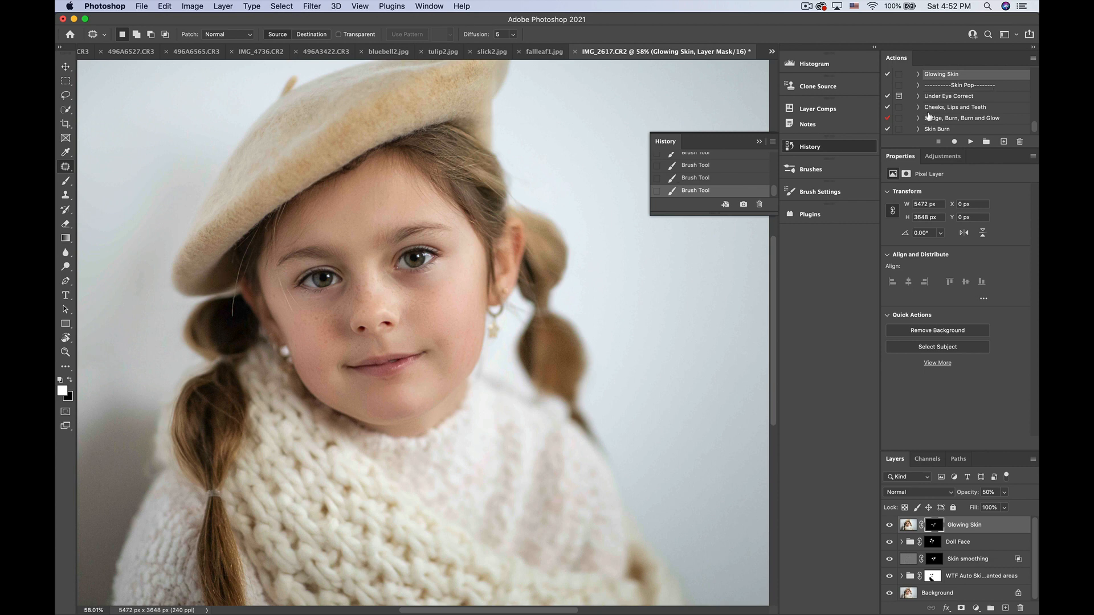
Run the Under Eye Correct action, continuing past its message, and sample the skin colour just below the eye with the Eyedropper
left_click(940, 96)
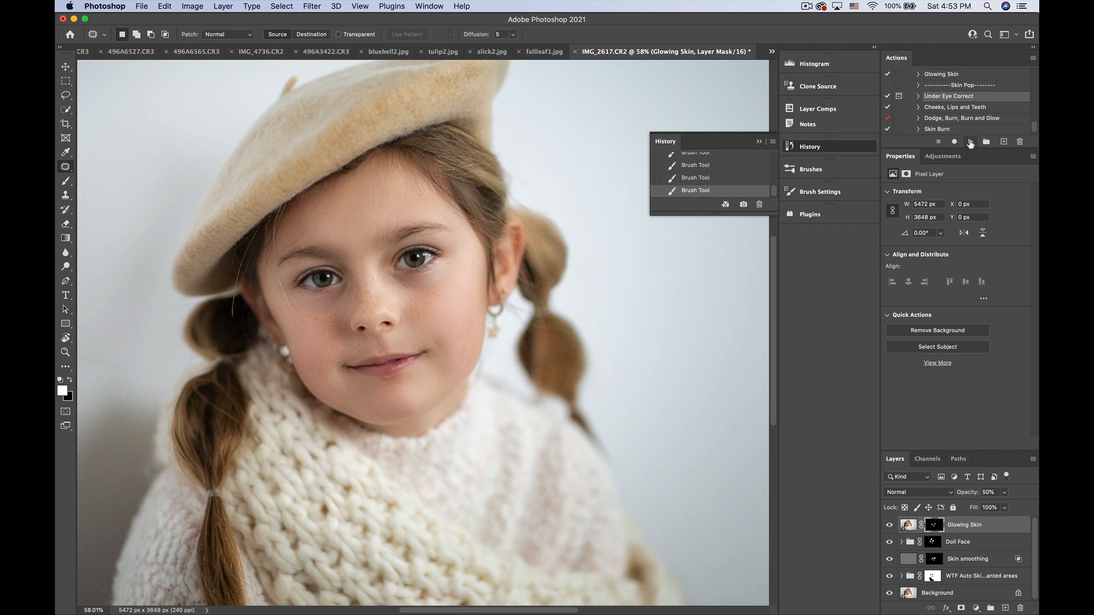
left_click(971, 142)
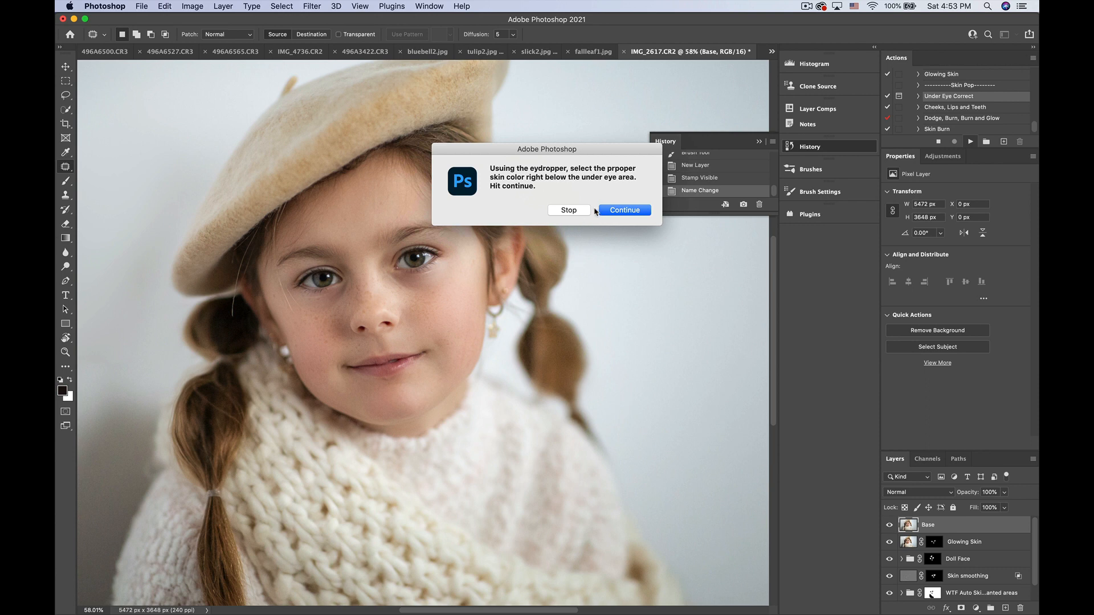
left_click(625, 210)
left_click(66, 153)
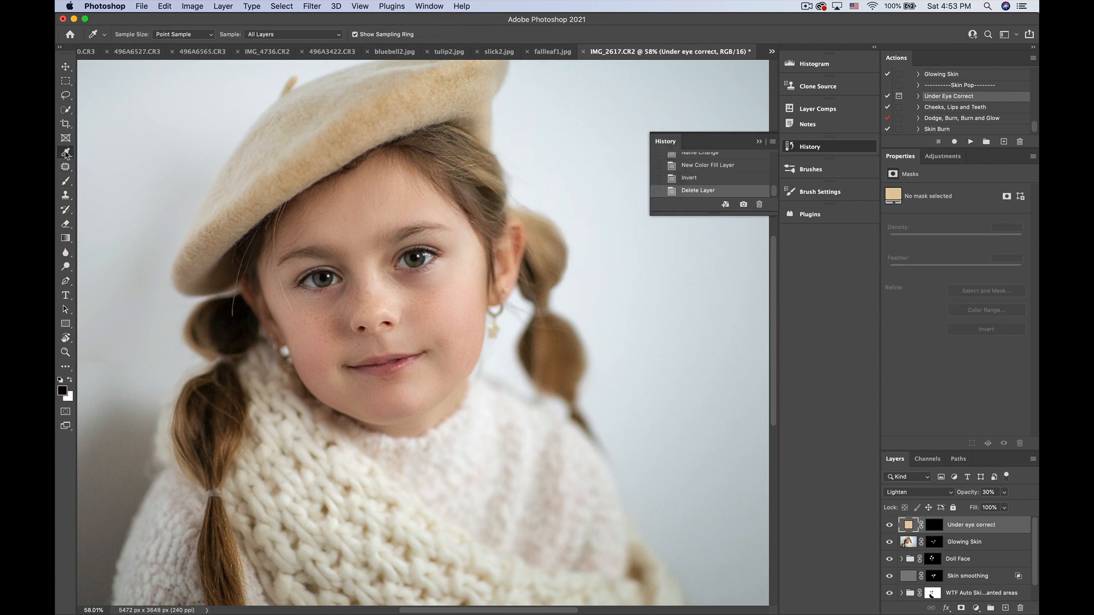
left_click(312, 304)
left_click_drag(312, 304, 311, 301)
left_click(311, 301)
Paint white on the Under eye correct mask beneath both eyes with a 90 px brush
left_click(932, 529)
left_click(308, 301)
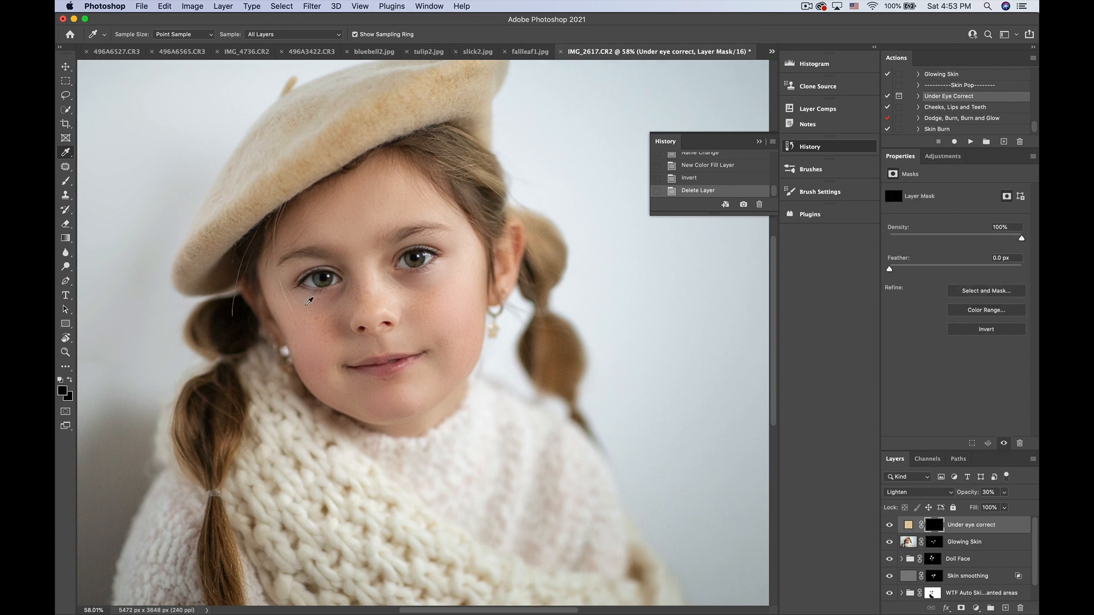
left_click(65, 181)
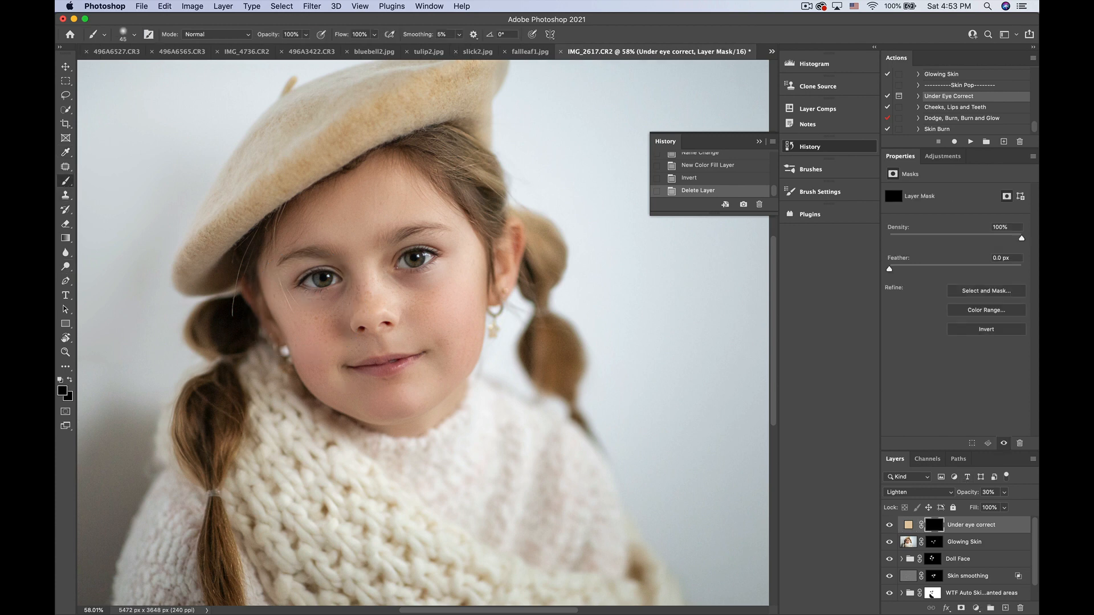
left_click(321, 299)
key("x")
left_click_drag(325, 297, 340, 299)
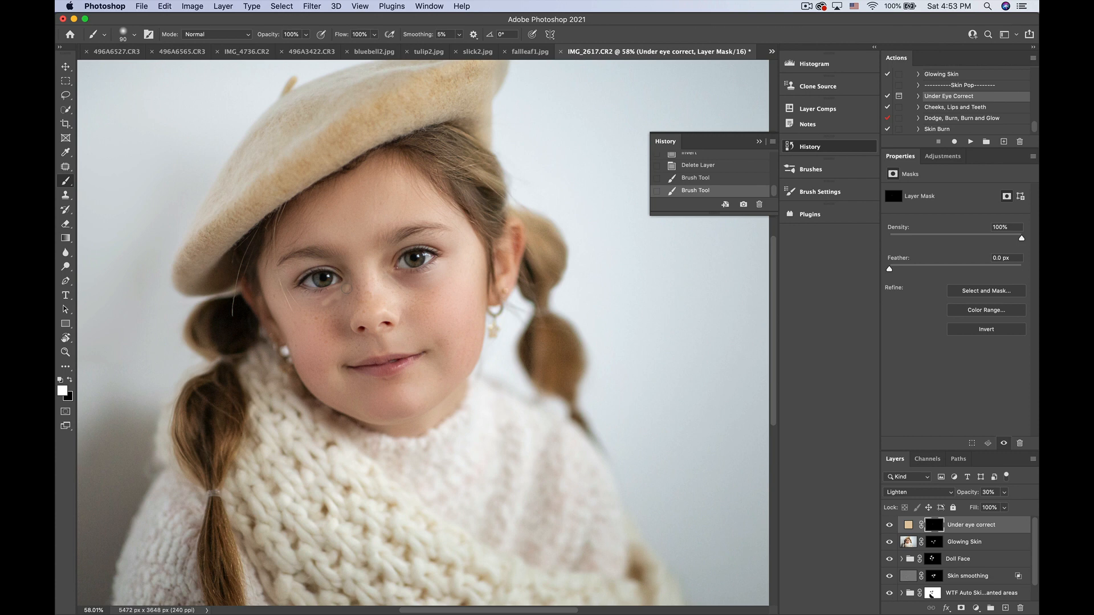
mouse_move(336, 294)
left_mouse_down()
mouse_move(319, 296)
mouse_move(341, 300)
mouse_move(321, 306)
mouse_move(302, 297)
left_mouse_up()
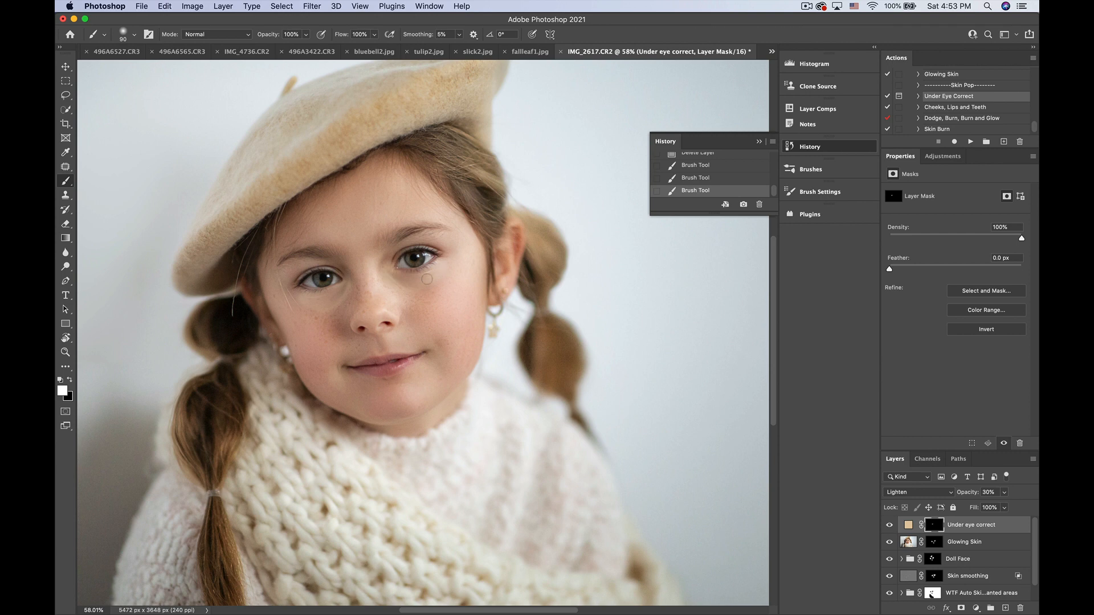
left_click_drag(427, 280, 378, 274)
Change the Under eye correct fill colour to e5c5a6 and lower the layer's opacity to 8%
double_click(909, 526)
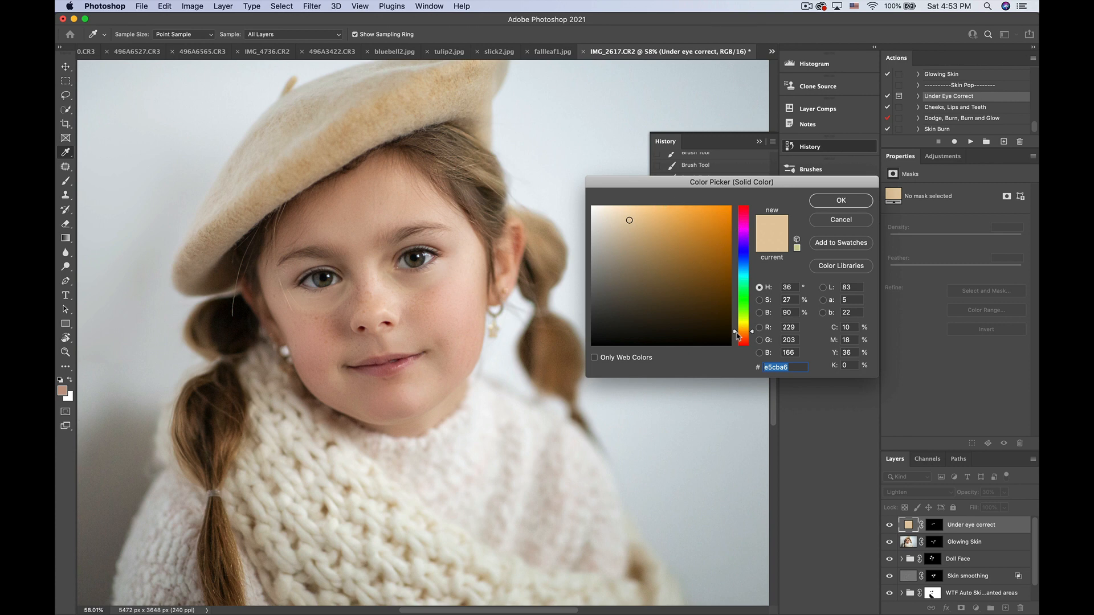
left_click_drag(736, 336, 735, 334)
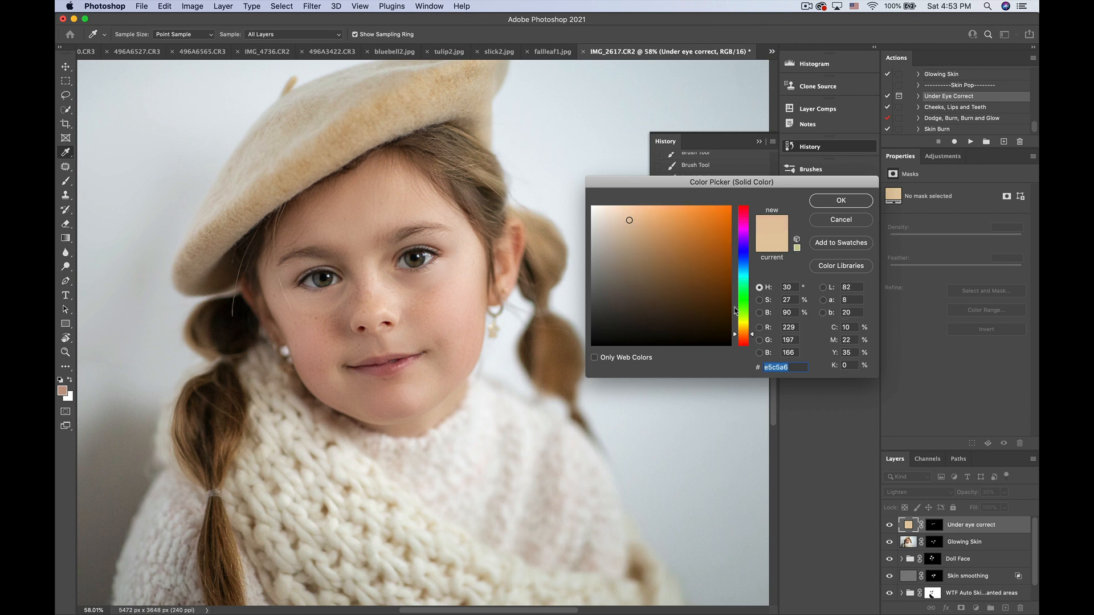
left_click(839, 201)
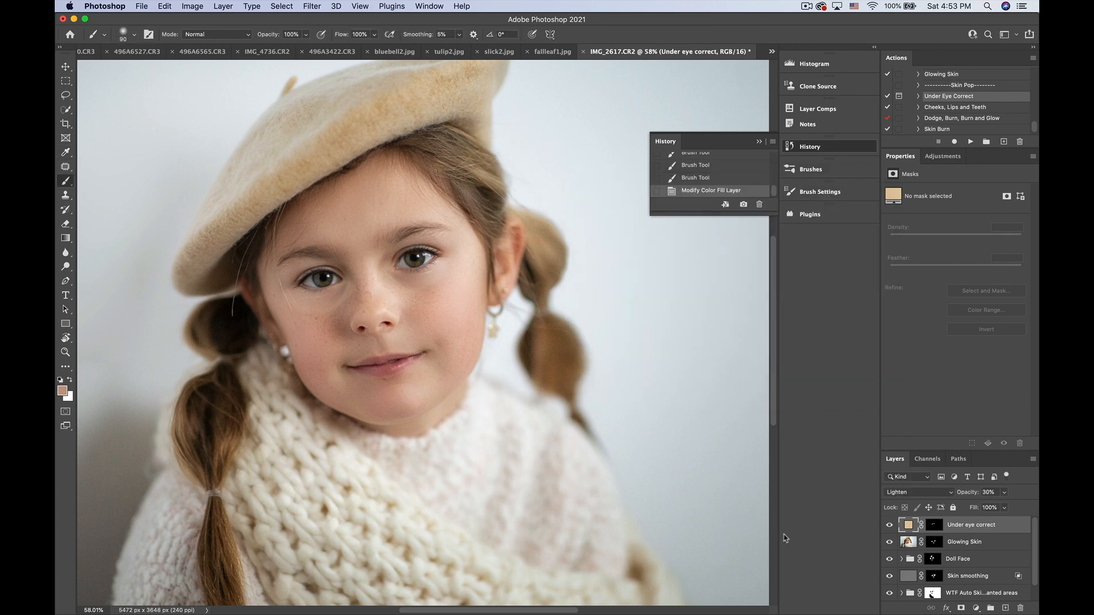
left_click(1004, 492)
left_click_drag(995, 508, 984, 508)
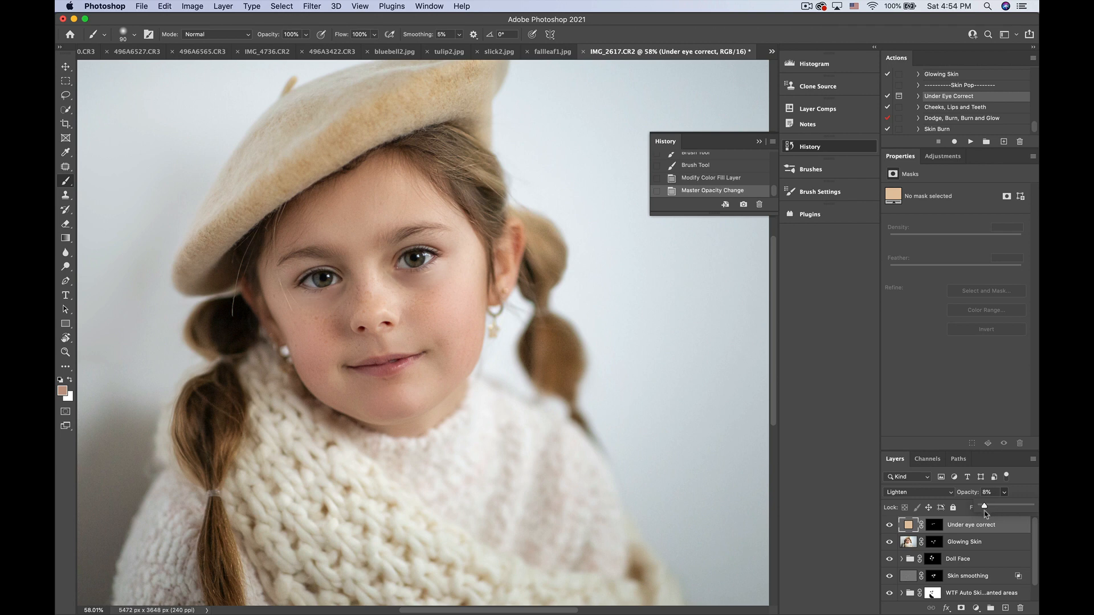
Compare the portrait with the Under eye correct layer hidden and shown
left_click(889, 525)
left_click(889, 525)
left_click(890, 525)
left_click(889, 525)
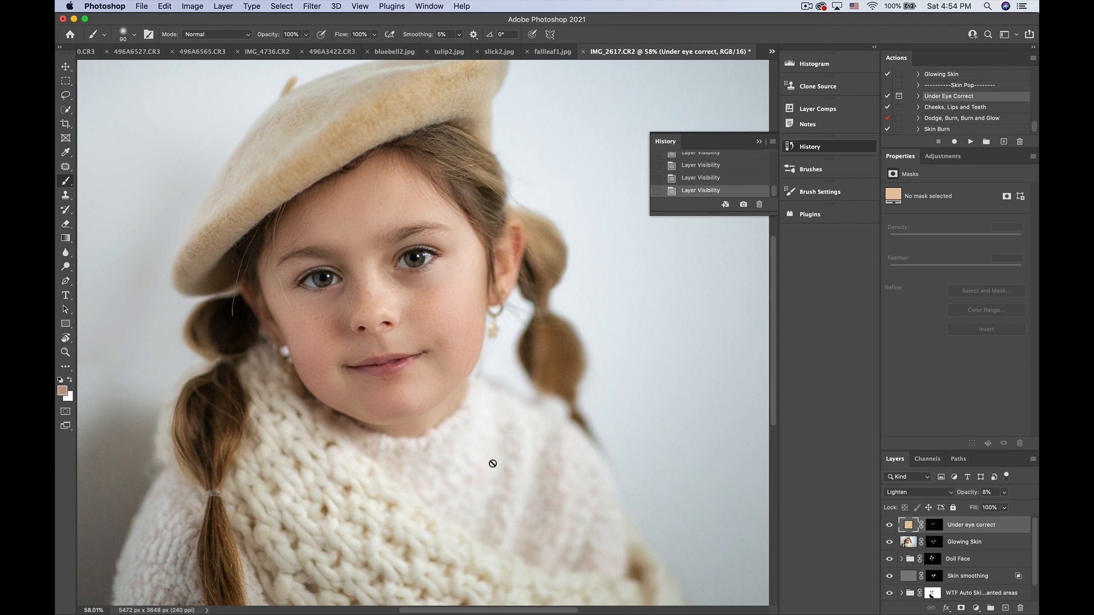
scroll(491, 458, "down", 5)
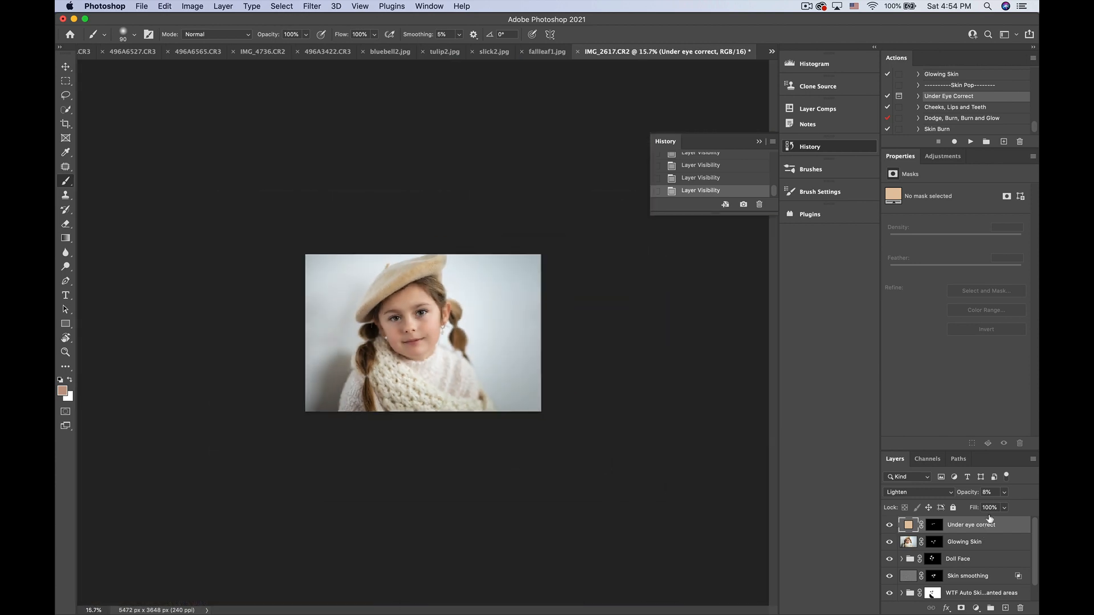
Reduce the Under eye correct layer's opacity to 5% and compare the whole portrait with the layer hidden and shown
left_click(1004, 493)
left_click_drag(985, 507, 985, 507)
left_click(890, 525)
left_click(890, 525)
left_click(890, 525)
left_click(890, 525)
left_click(890, 524)
left_click(890, 525)
Run the Cheeks, Lips and Teeth action and expand its layer group to reach the individual adjustment layers
scroll(436, 363, "up", 5)
left_click(959, 108)
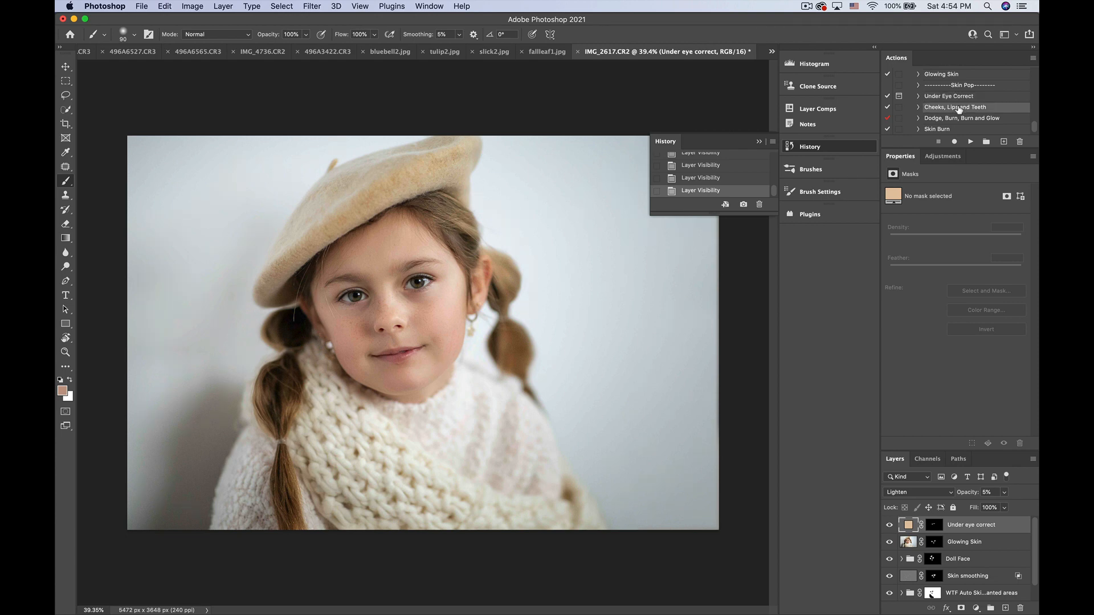
left_click(967, 143)
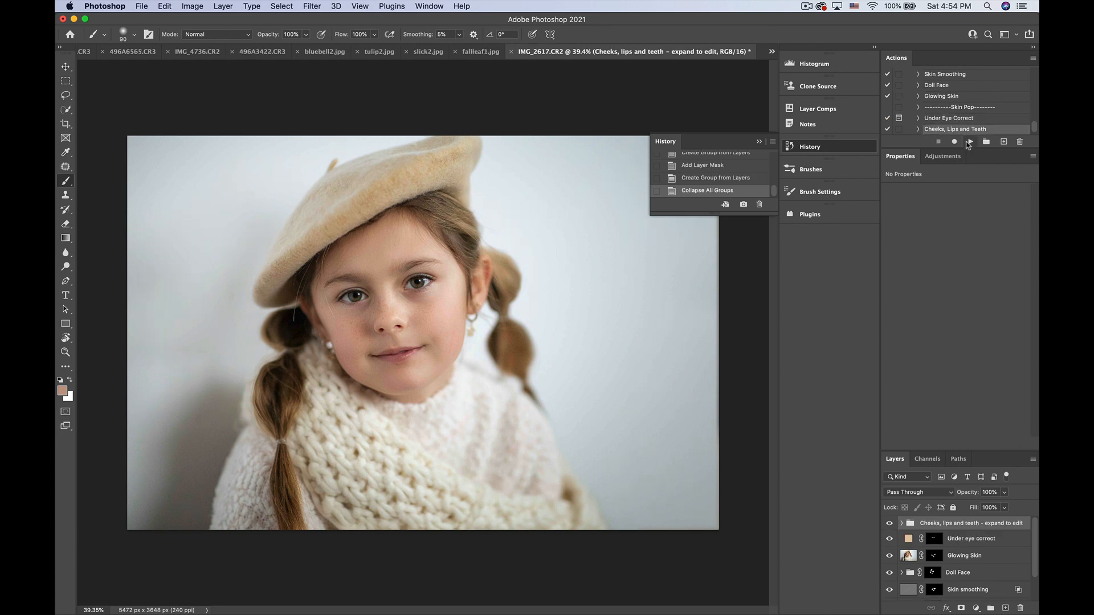
scroll(949, 111, "down", 1)
scroll(949, 111, "down", 2)
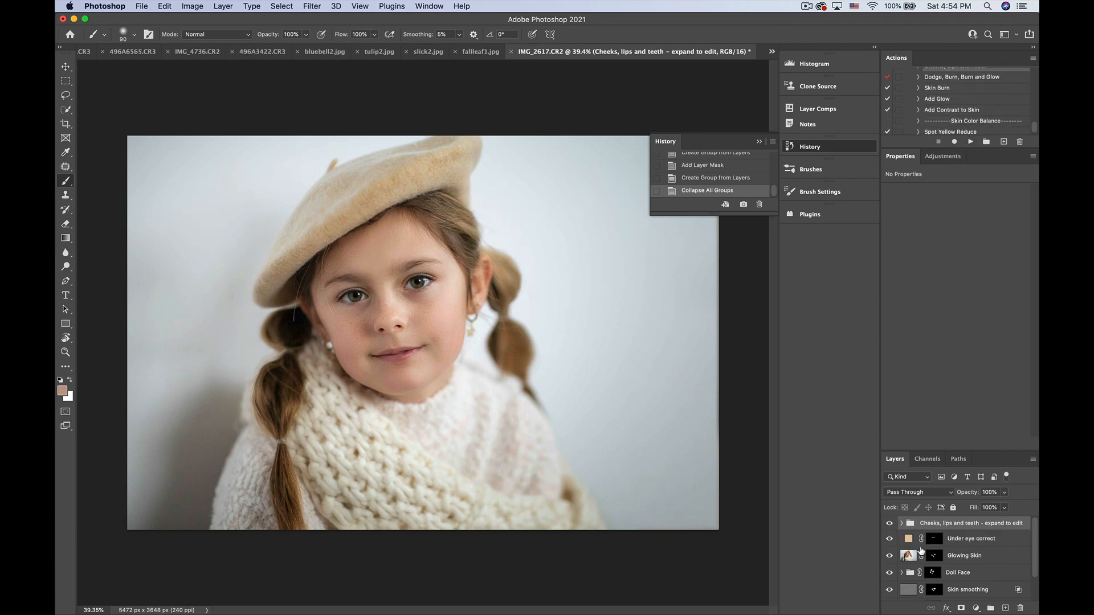
left_click(901, 524)
left_click(903, 524)
left_click(902, 524)
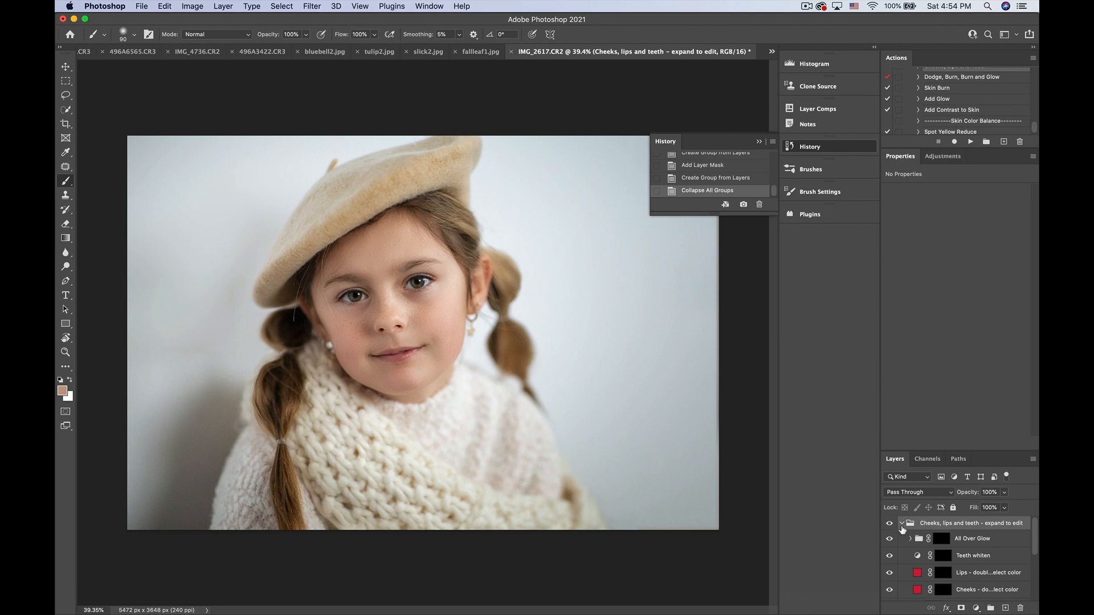
scroll(945, 548, "down", 3)
scroll(945, 549, "up", 2)
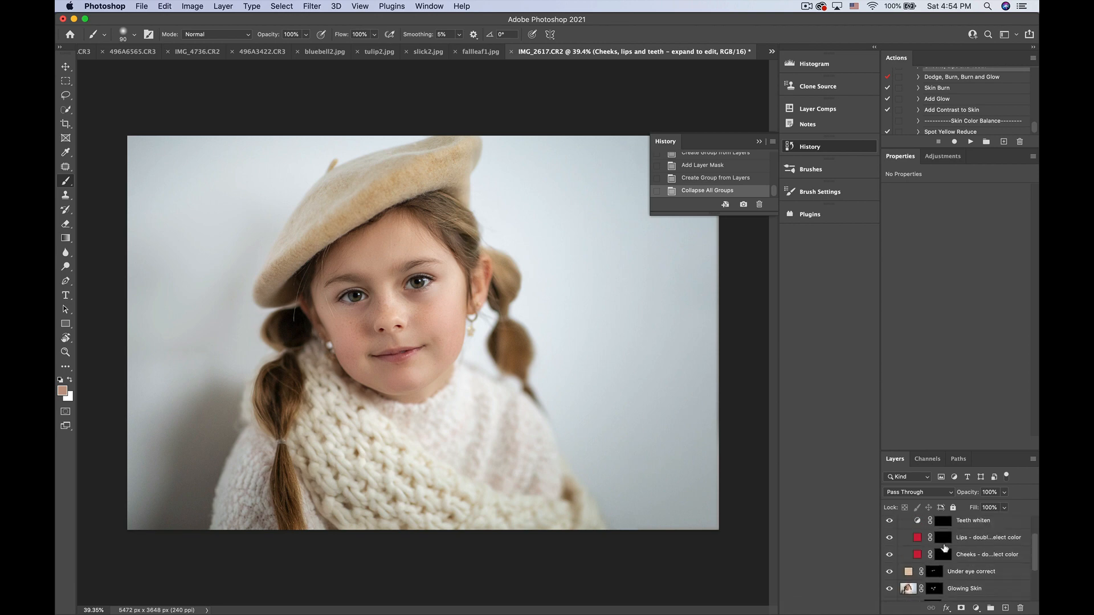
Paint white over both cheeks on the Cheeks layer mask with a 500 px brush
left_click(943, 555)
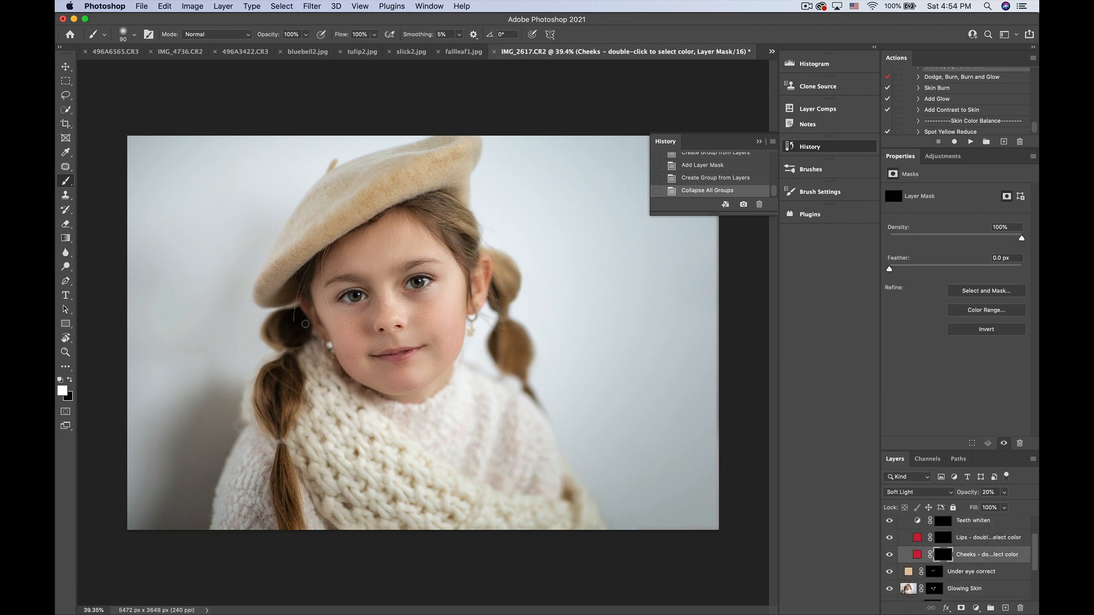
key("bracketright")
key("bracketright")
key("bracketright")
key("bracketright")
key("bracketright")
key("bracketright")
key("bracketright")
key("bracketright")
key("bracketright")
left_click_drag(315, 329, 345, 335)
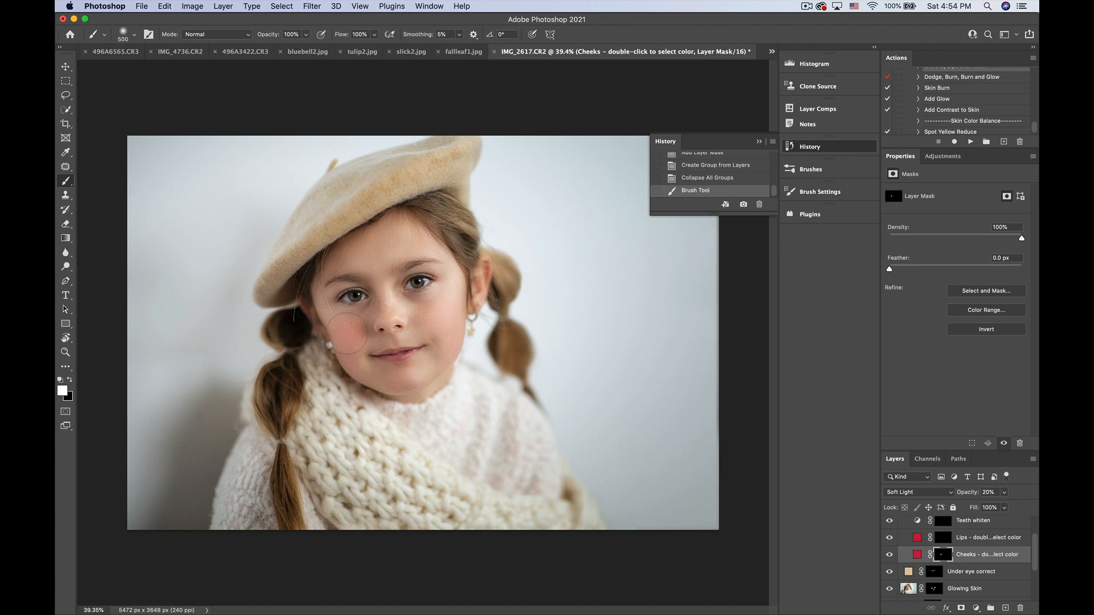
left_click(437, 313)
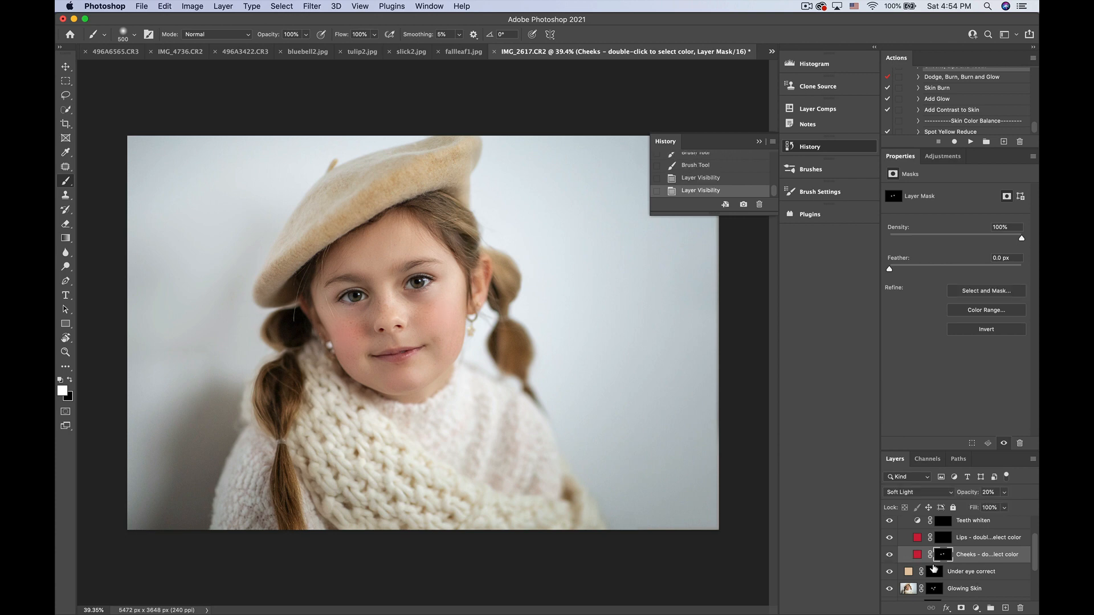
Change the Cheeks layer's fill colour to the pink ed81b4
double_click(917, 554)
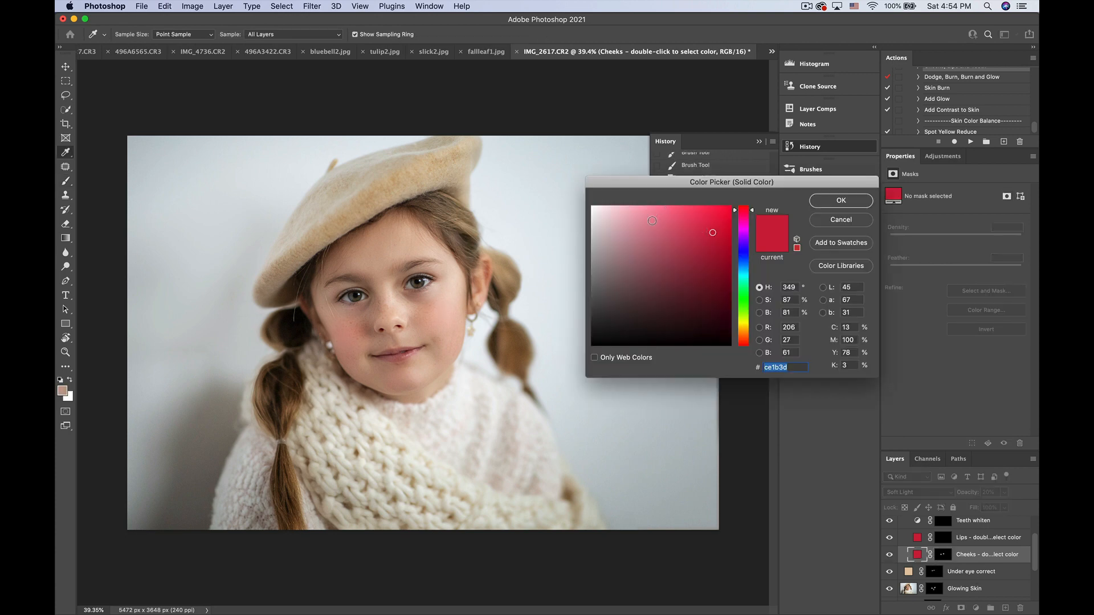
left_click(651, 220)
left_click_drag(670, 268, 648, 254)
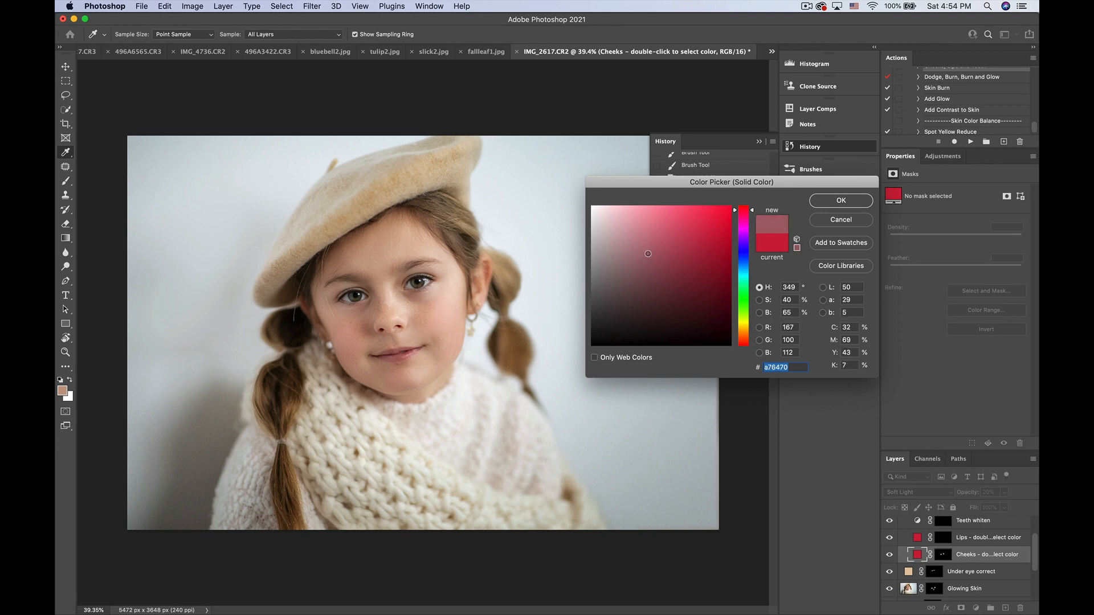
left_click(651, 233)
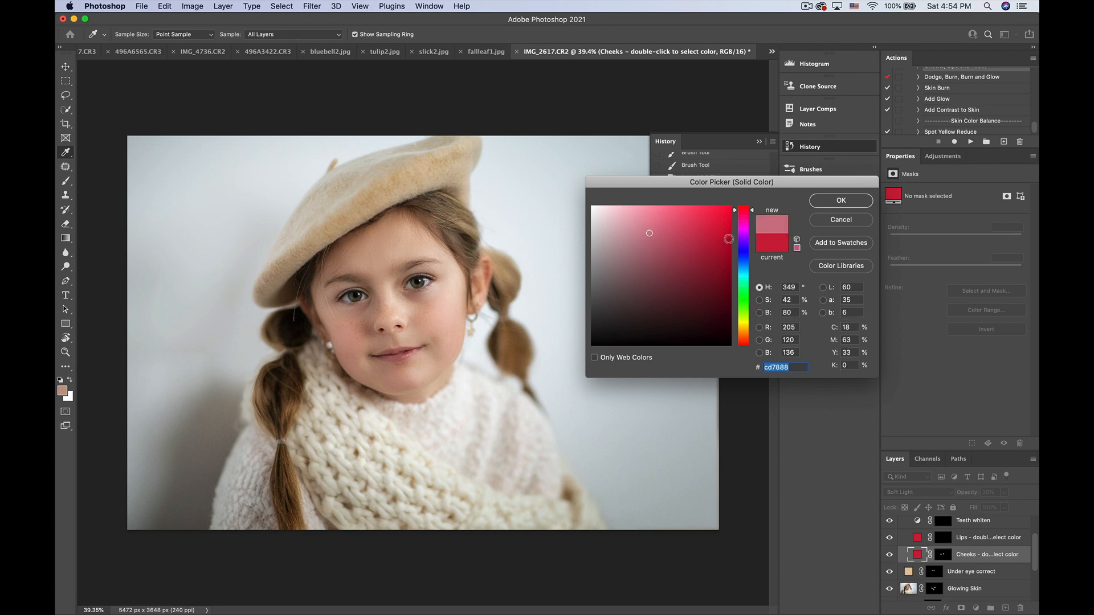
left_click(737, 207)
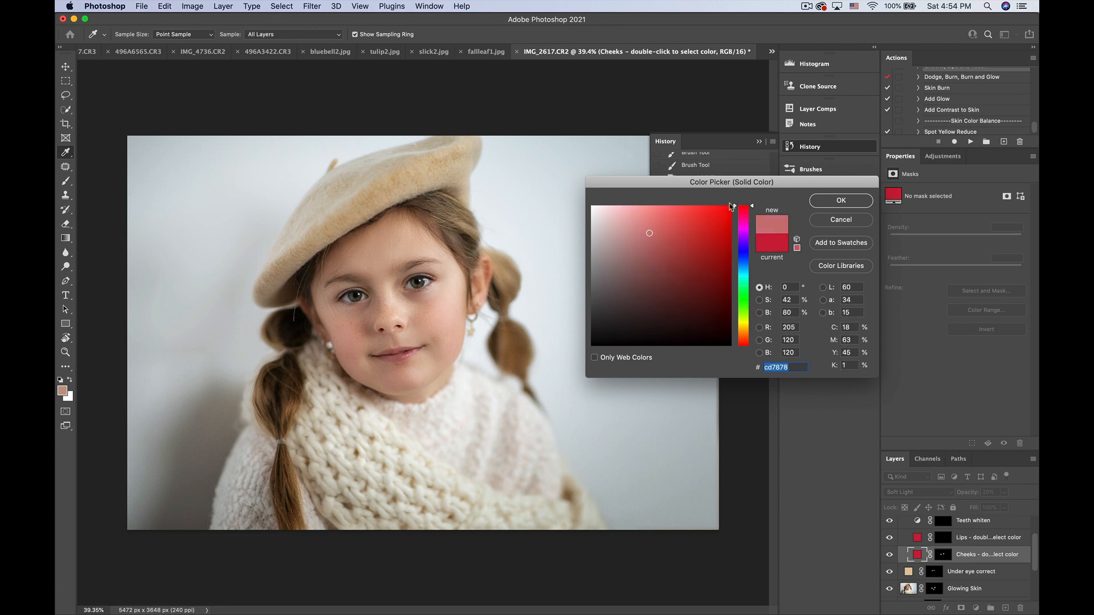
left_click_drag(736, 208, 736, 355)
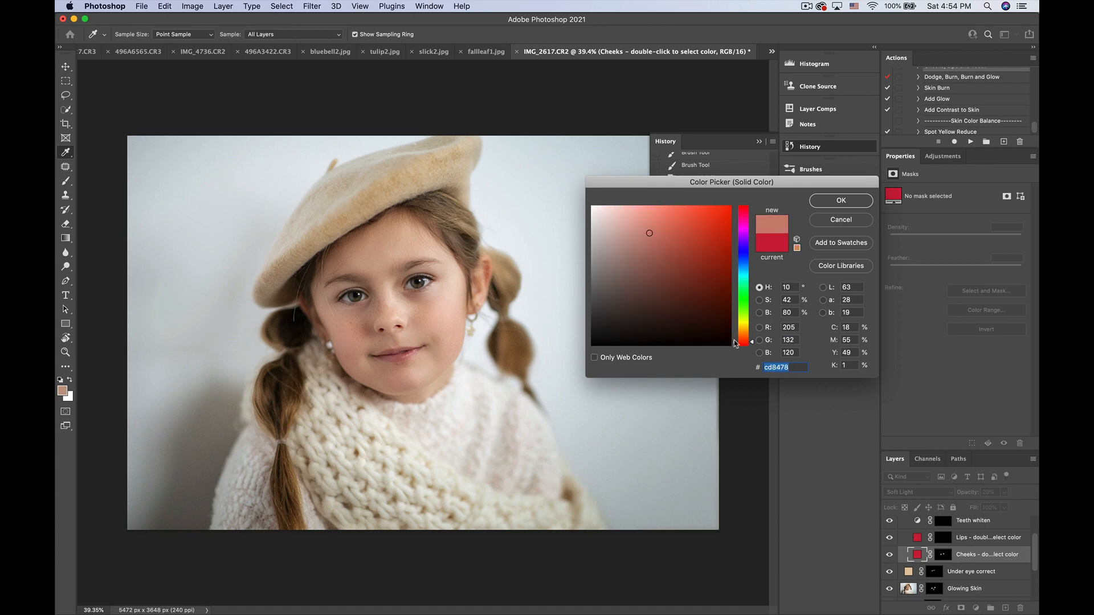
left_click(744, 228)
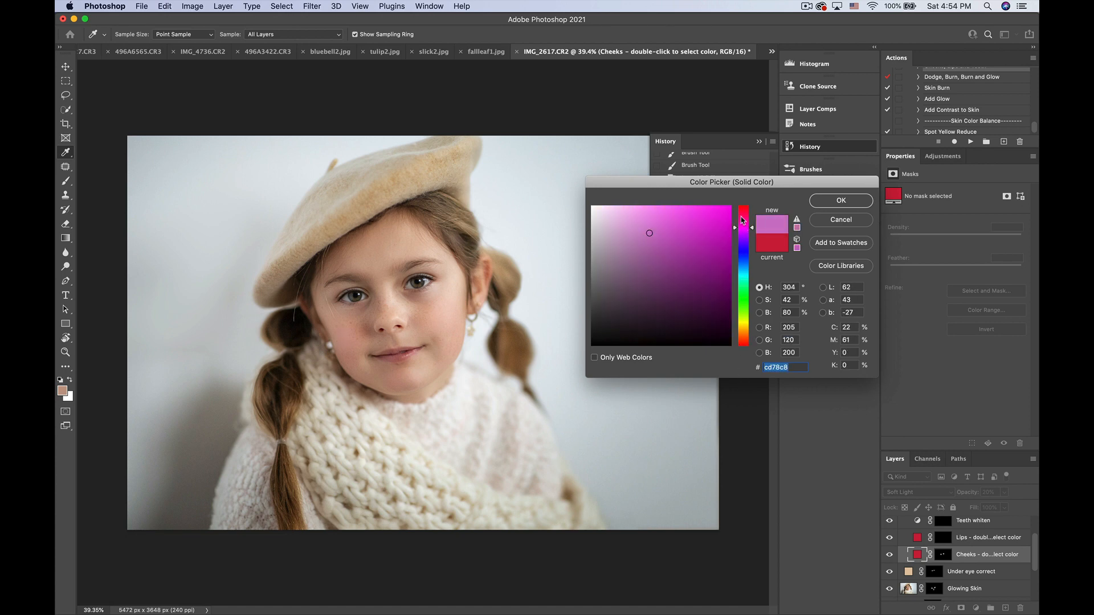
left_click(738, 216)
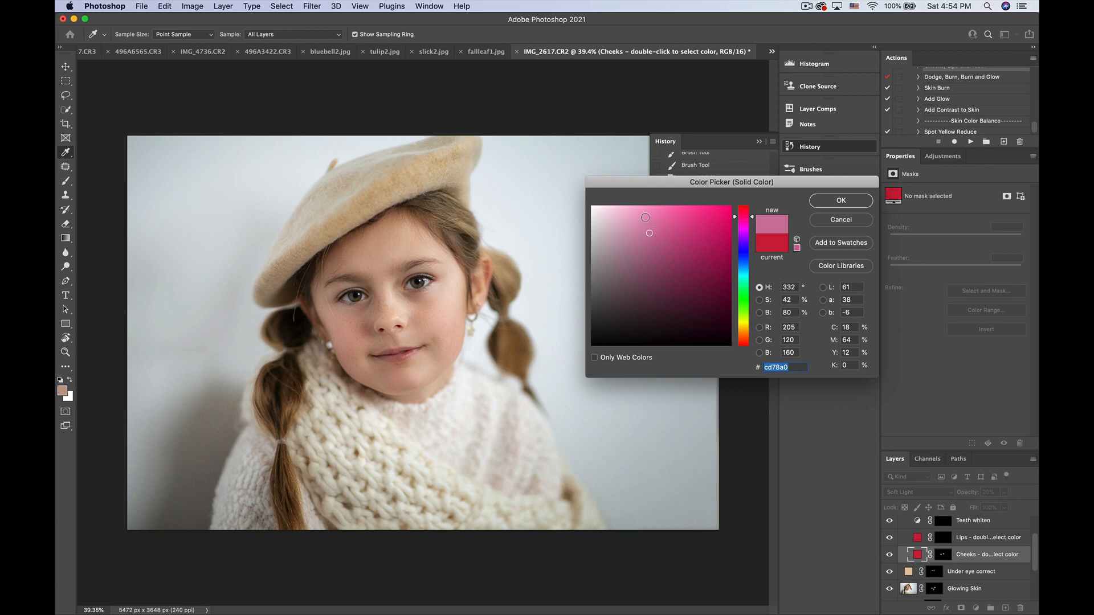
left_click_drag(645, 217, 655, 215)
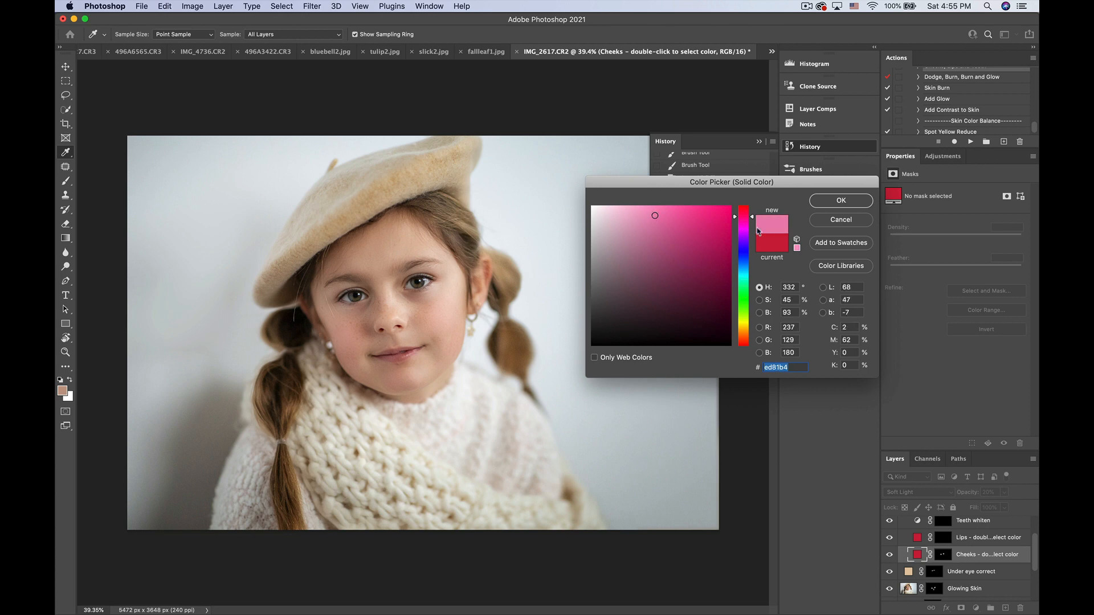
left_click(828, 199)
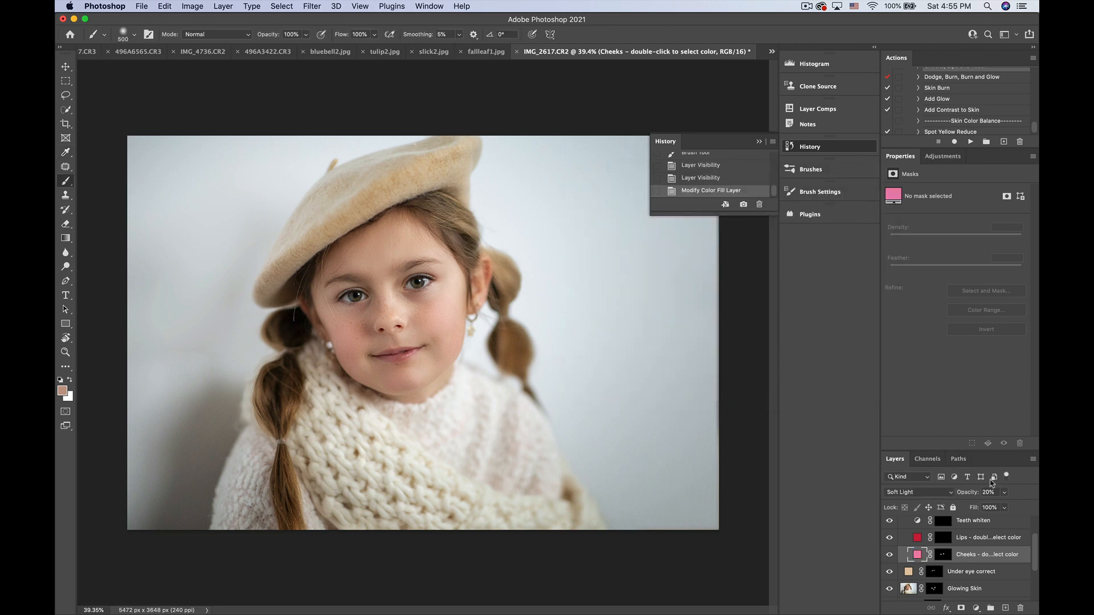
Raise the Cheeks layer's opacity to 52% and compare the portrait with the layer hidden and shown
left_click(1007, 493)
left_click_drag(994, 511, 1007, 511)
left_click(889, 555)
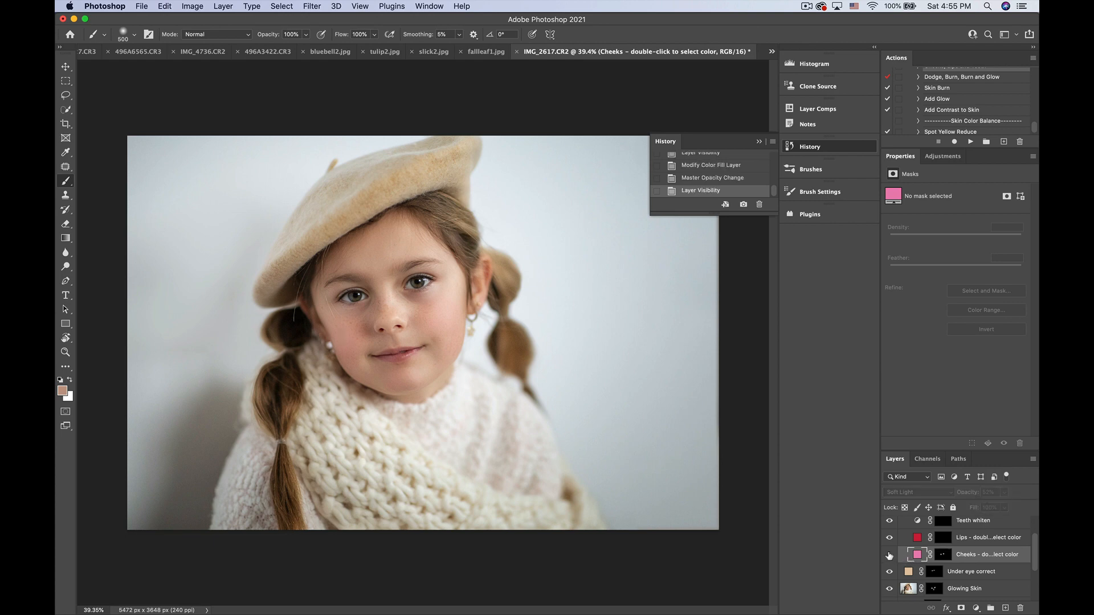
left_click(889, 555)
left_click(890, 555)
left_click(889, 556)
Paint white over the lips on the Lips layer mask with a 60 px brush and compare the layer hidden and shown
key("super+equal")
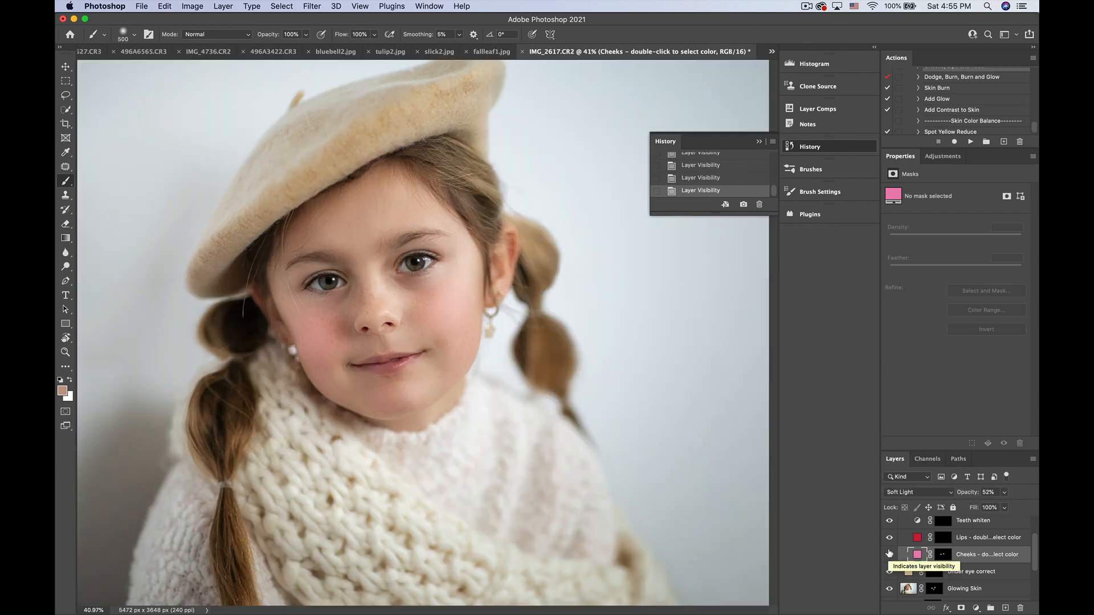
key("super+equal")
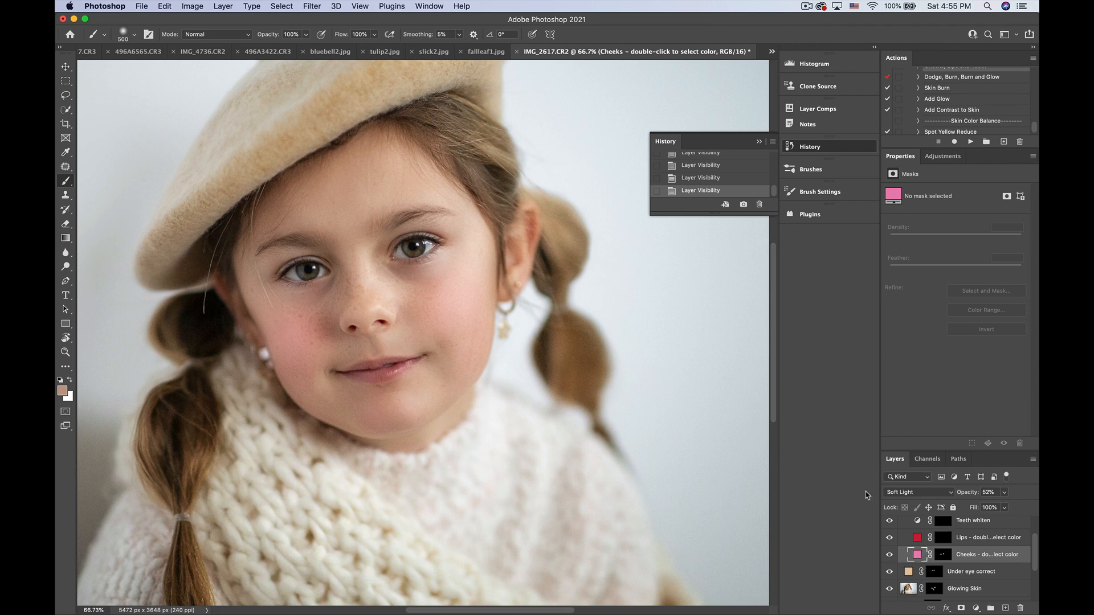
left_click(943, 538)
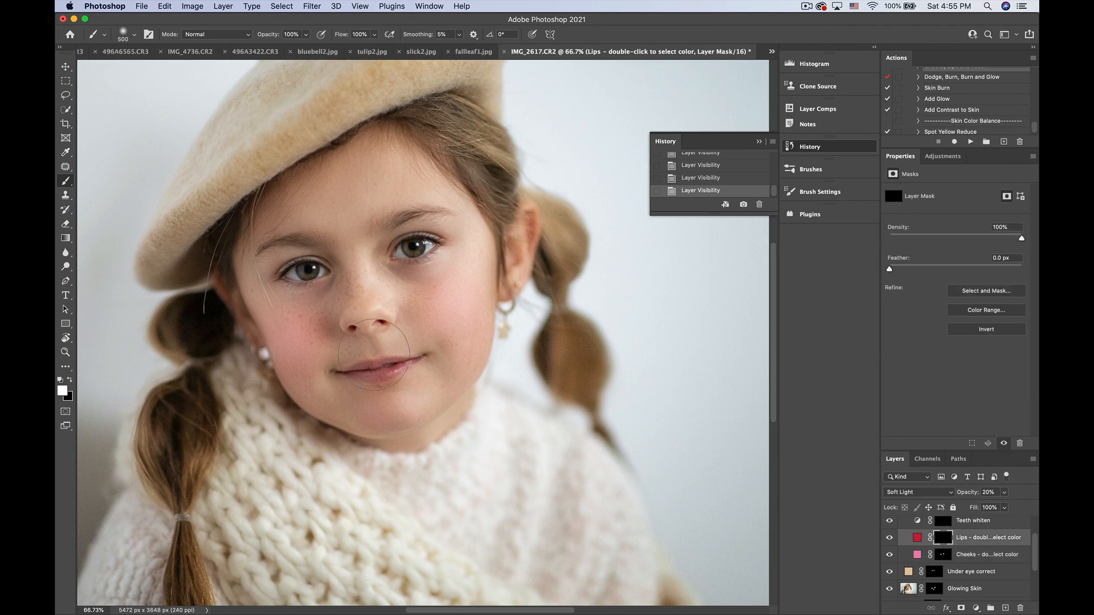
key("bracketleft")
key("bracketleft")
key("bracketleft")
key("bracketleft")
key("bracketleft")
key("bracketleft")
left_click_drag(386, 361, 391, 358)
scroll(391, 358, "down", 5)
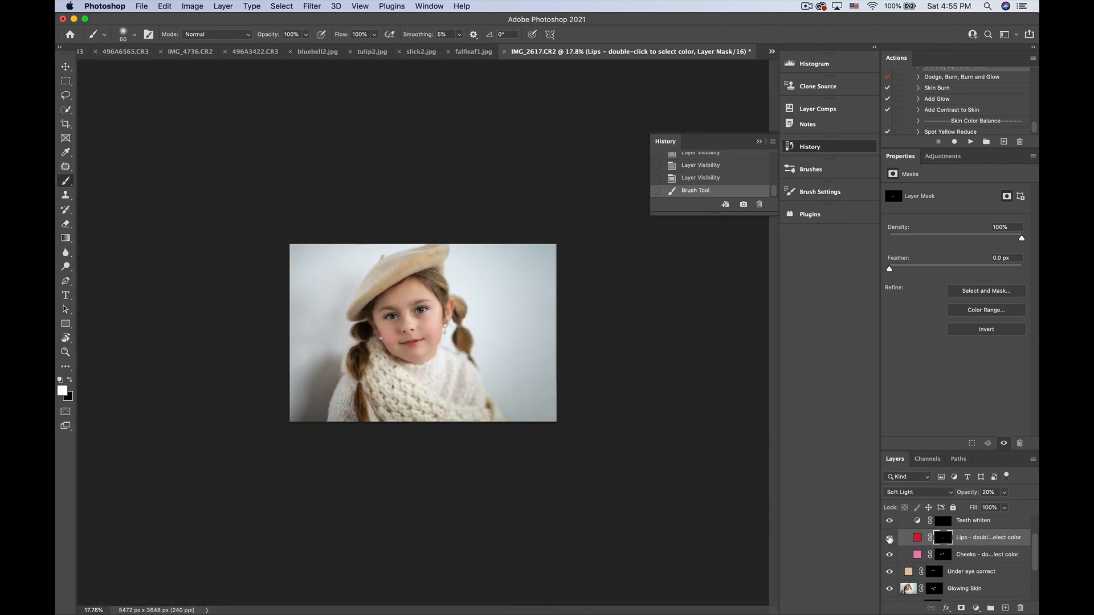
left_click(889, 537)
left_click(890, 538)
Change the Lips layer's fill colour to cb566c and set the layer's opacity to 18%
double_click(916, 538)
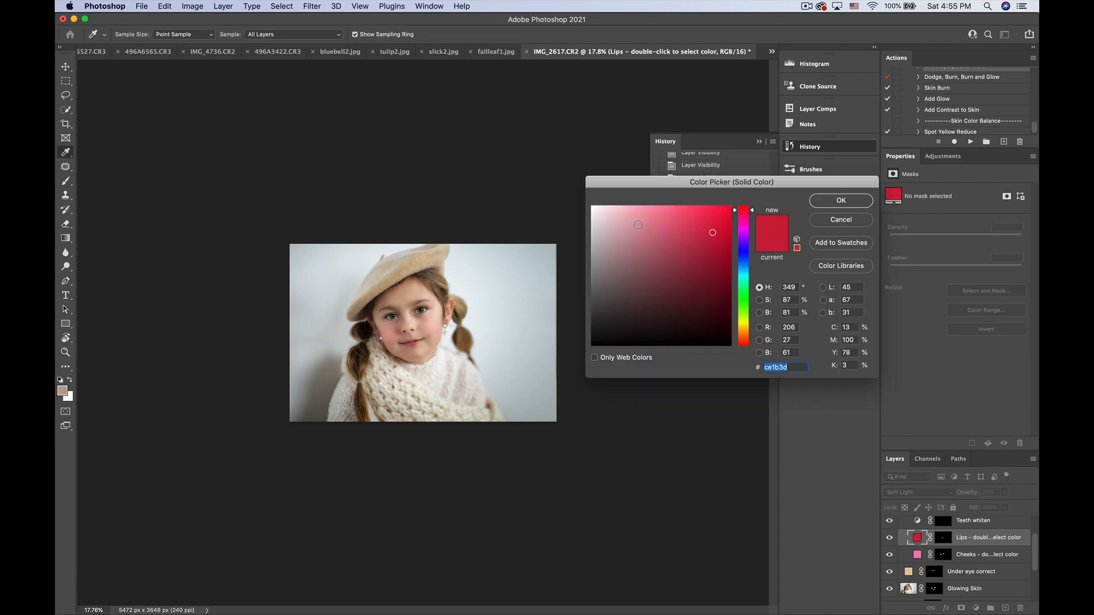
left_click(672, 233)
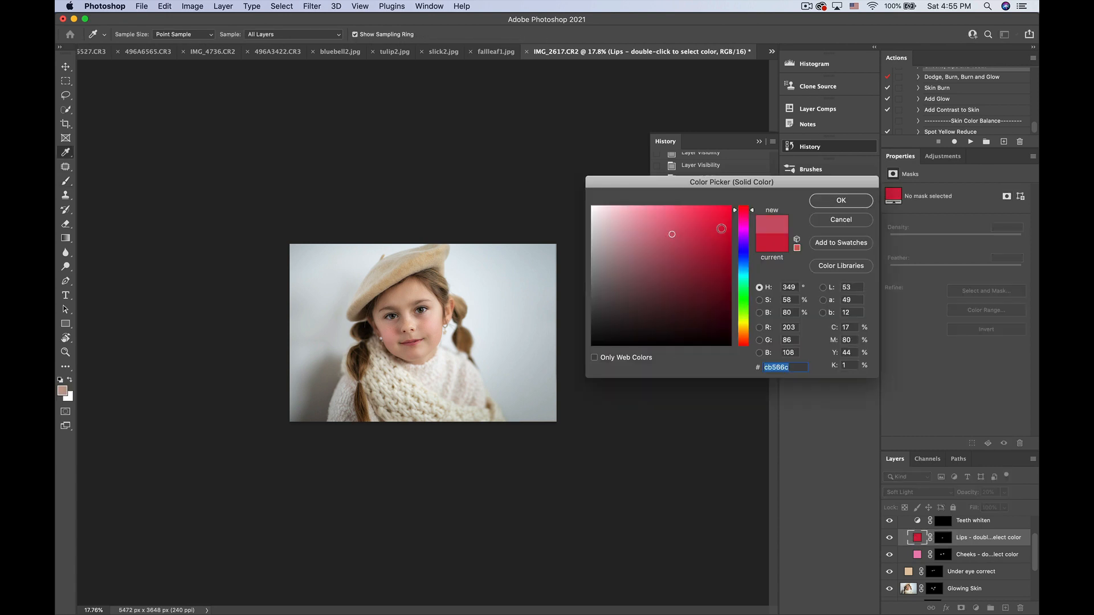
left_click(842, 200)
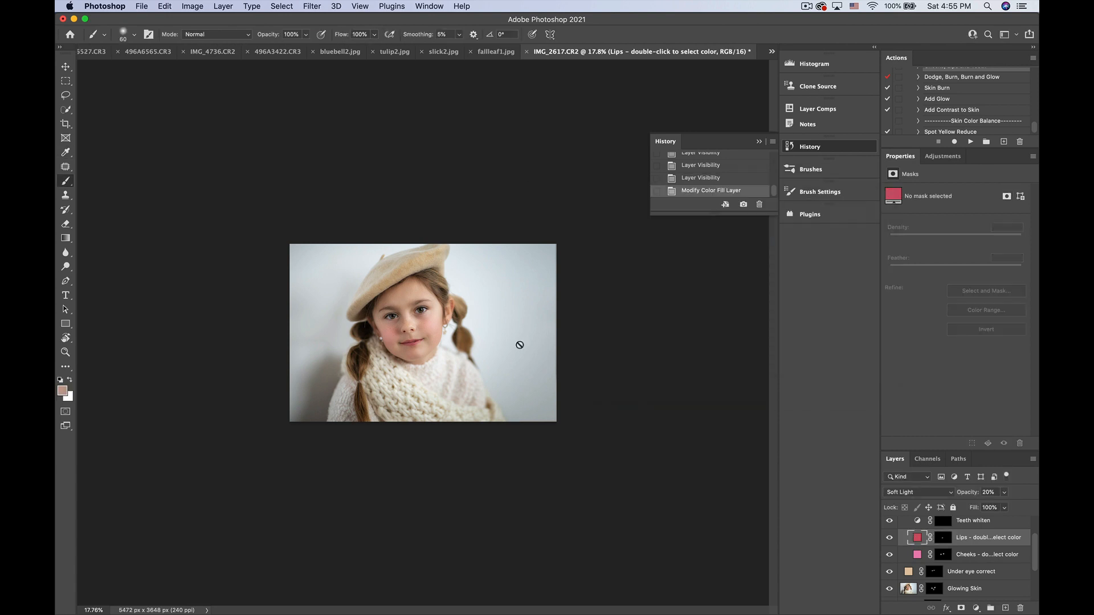
scroll(519, 345, "up", 5)
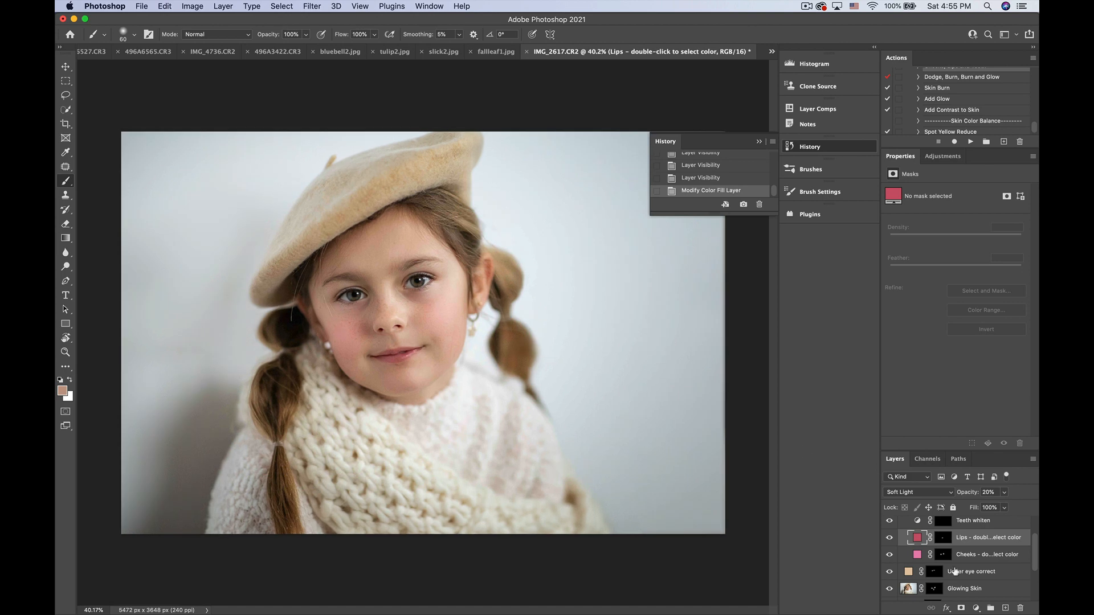
left_click(1004, 493)
left_click_drag(990, 507, 1031, 509)
left_click_drag(982, 514, 990, 511)
Paint white over both cheeks on the All Over Glow group mask with a 400 px brush
scroll(958, 553, "up", 1)
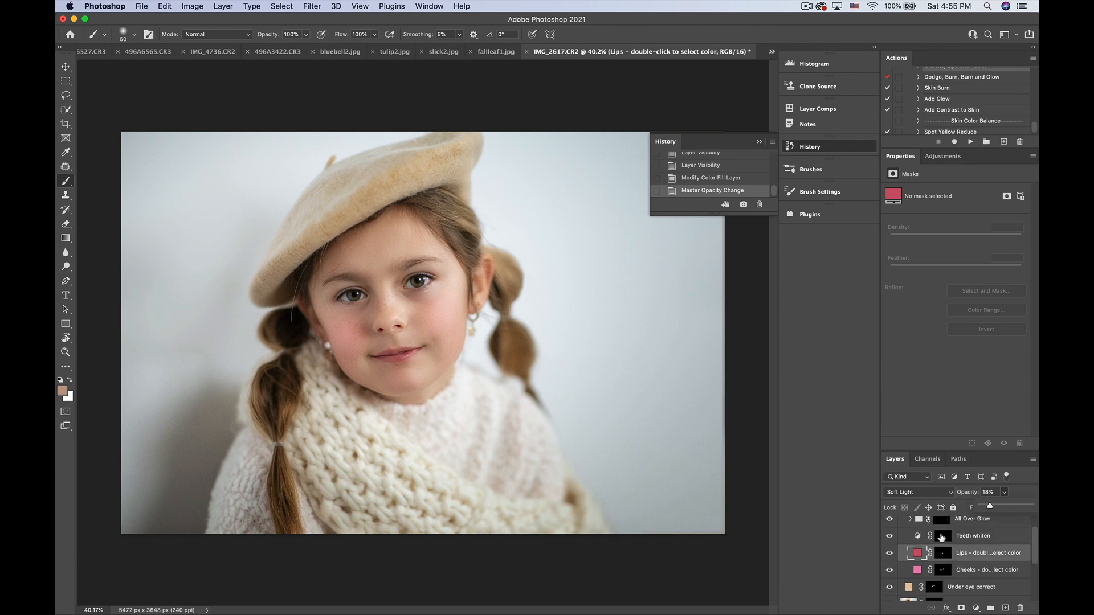
scroll(942, 537, "up", 1)
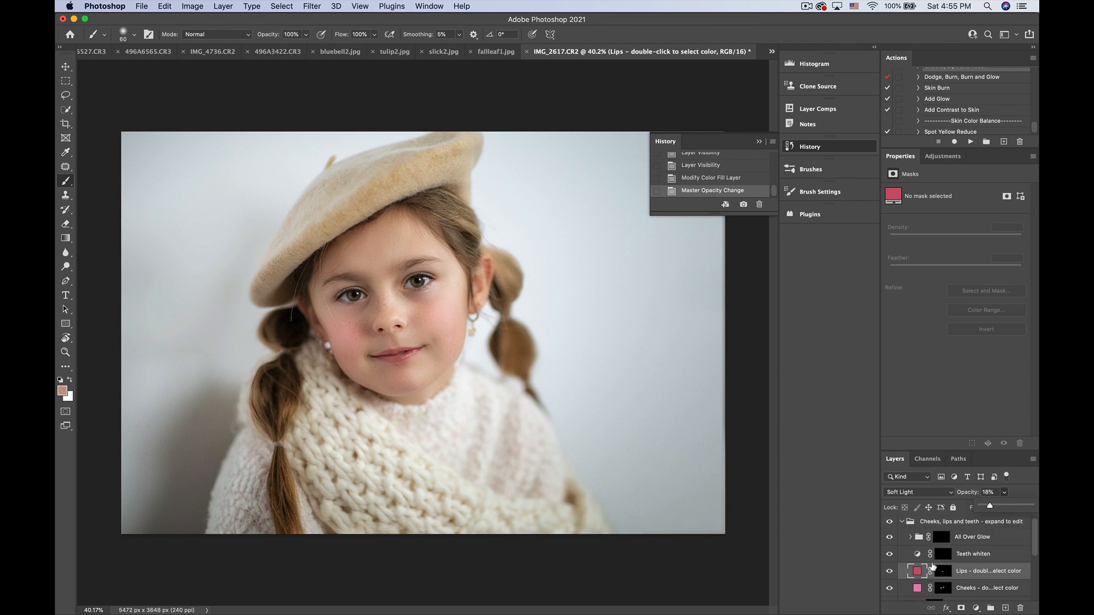
left_click(939, 530)
left_click(942, 539)
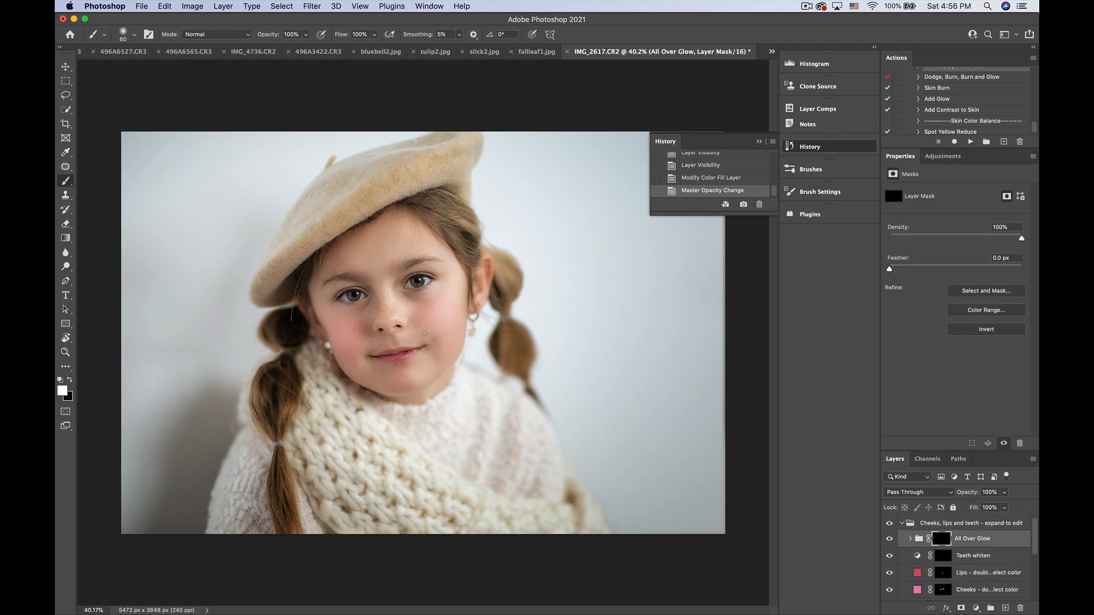
key("bracketright")
key("bracketright")
key("bracketright")
key("bracketright")
key("bracketright")
key("bracketright")
key("bracketright")
left_click(344, 330)
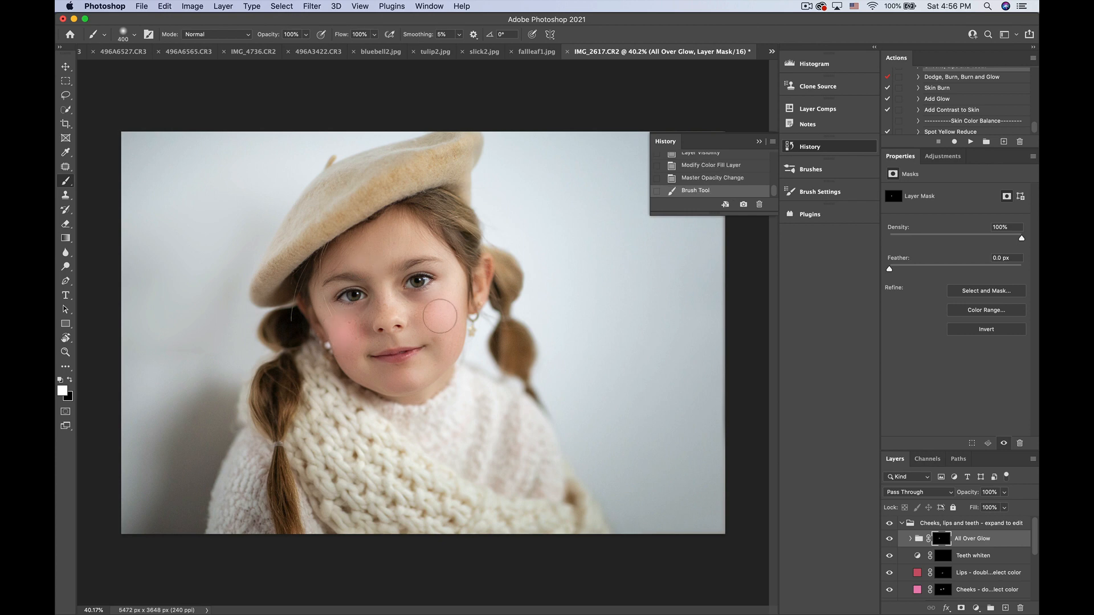
left_click(437, 315)
Extend the All Over Glow mask over the chin and the area between the eyes, varying the brush size between 150 and 400 px
left_click(398, 376)
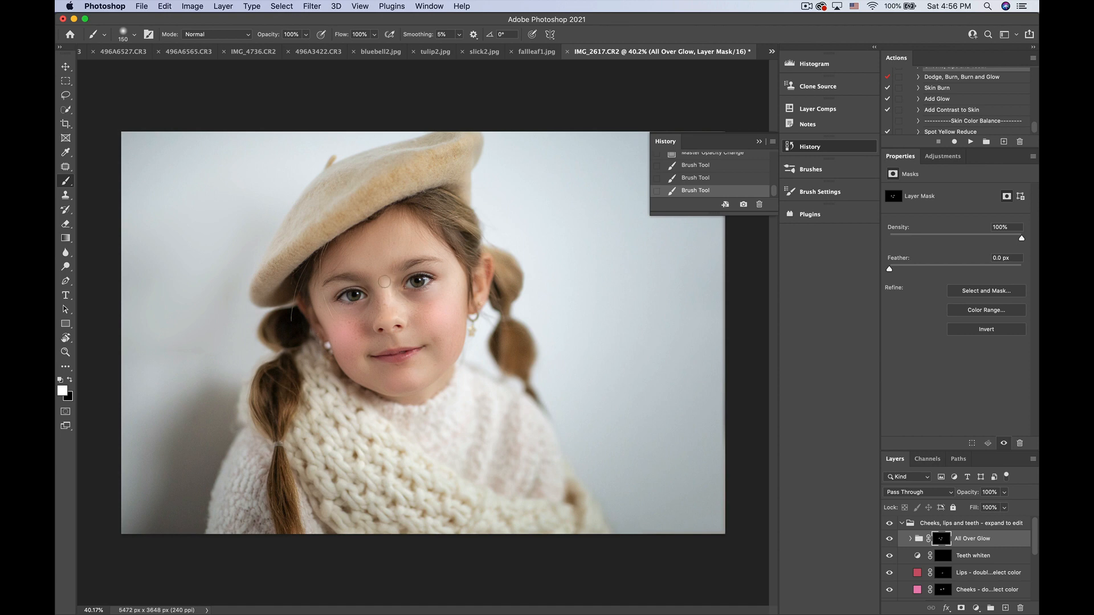
left_click(385, 283)
key("bracketright")
key("bracketright")
key("bracketright")
key("bracketright")
key("bracketright")
Compare the portrait with the All Over Glow group hidden and shown
key("super+minus")
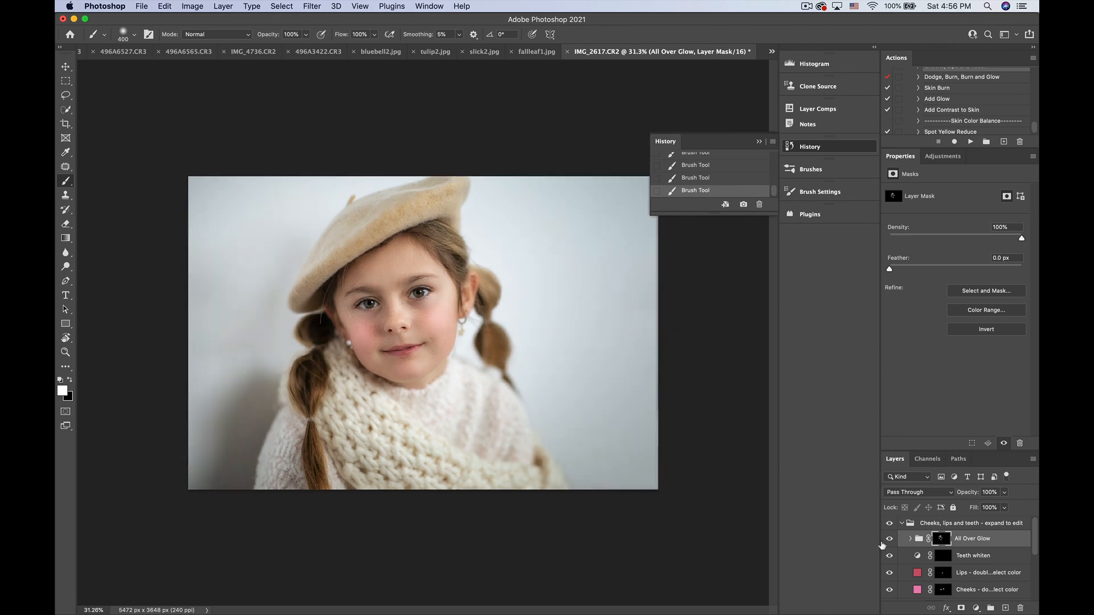
left_click(890, 540)
left_click(889, 540)
left_click(889, 539)
left_click(890, 539)
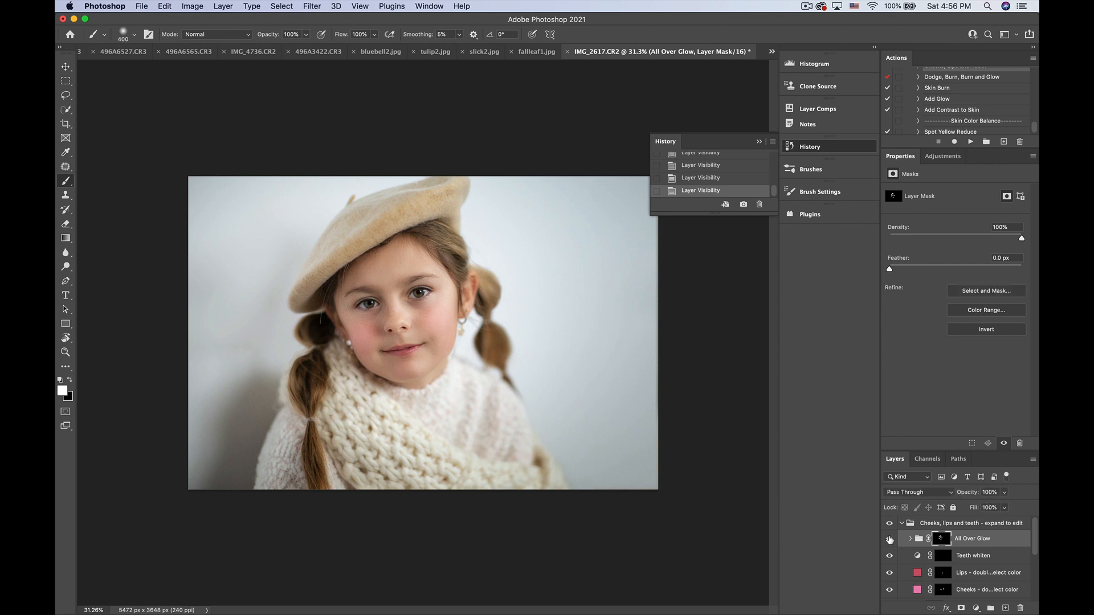
Lower the All Over Glow group's opacity to 25% and compare the whole portrait with the group hidden and shown
key("super+minus")
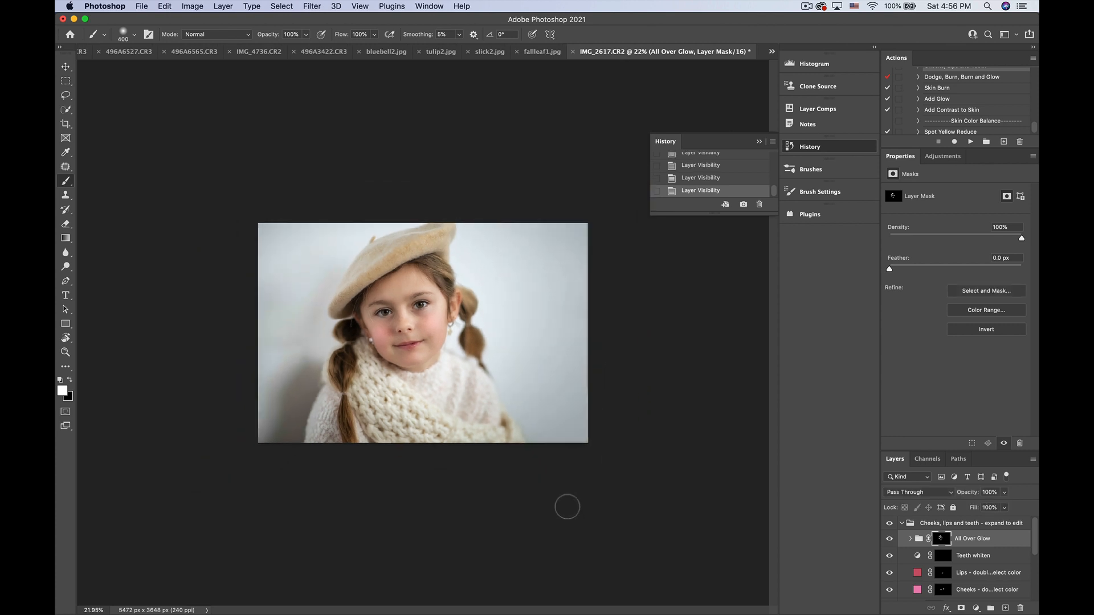
left_click(1004, 492)
left_click_drag(1005, 506, 967, 513)
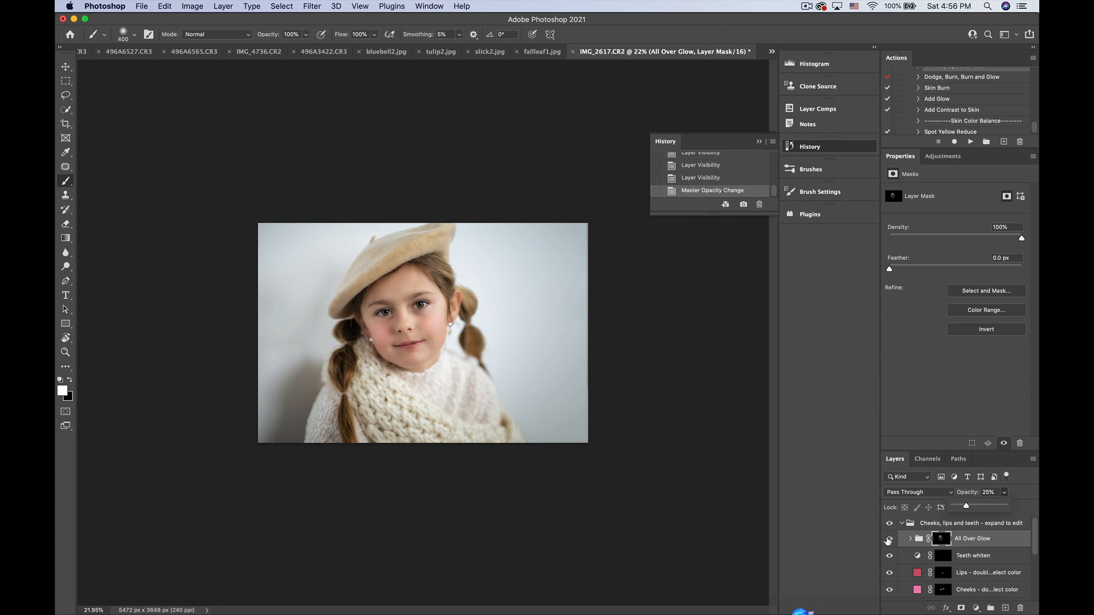
left_click(889, 540)
left_click(890, 539)
left_click(889, 539)
left_click(889, 539)
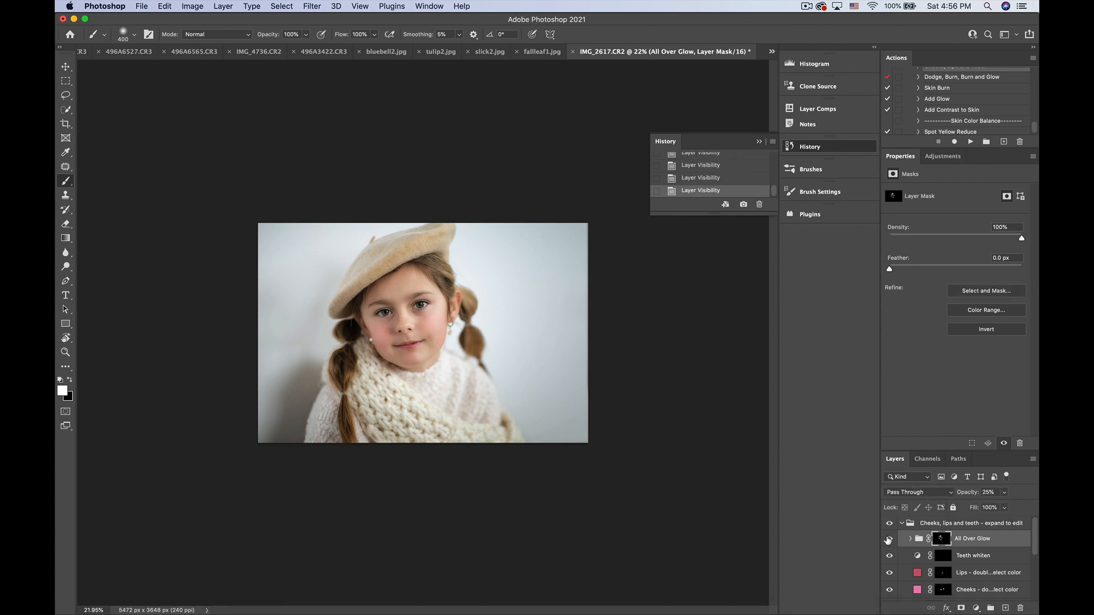
Collapse the Cheeks, lips and teeth group and run the Dodge, Burn, Burn and Glow action
left_click(902, 523)
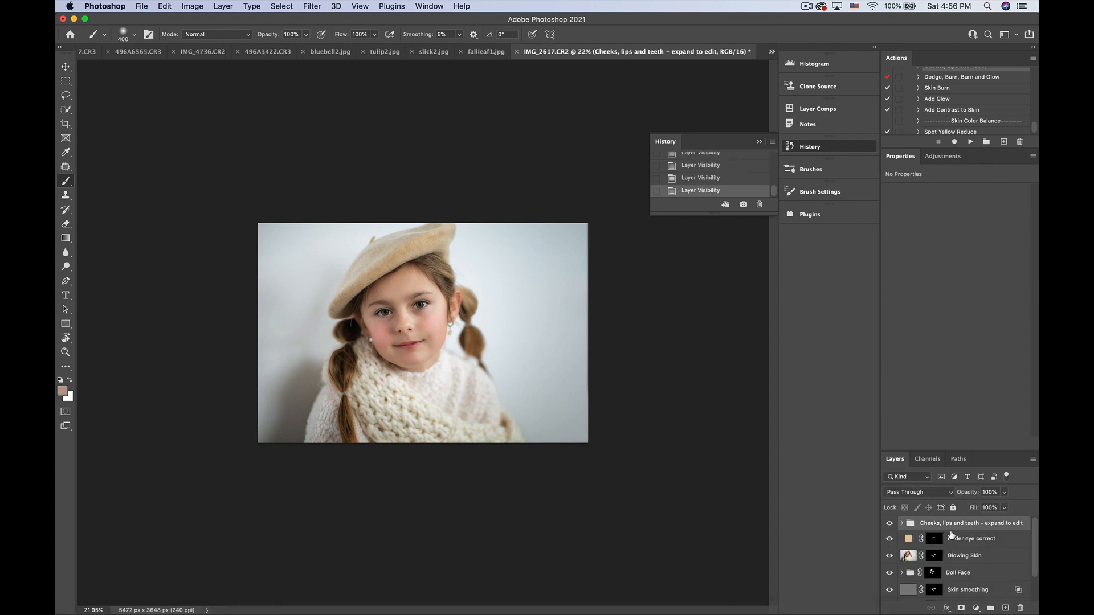
scroll(944, 130, "up", 3)
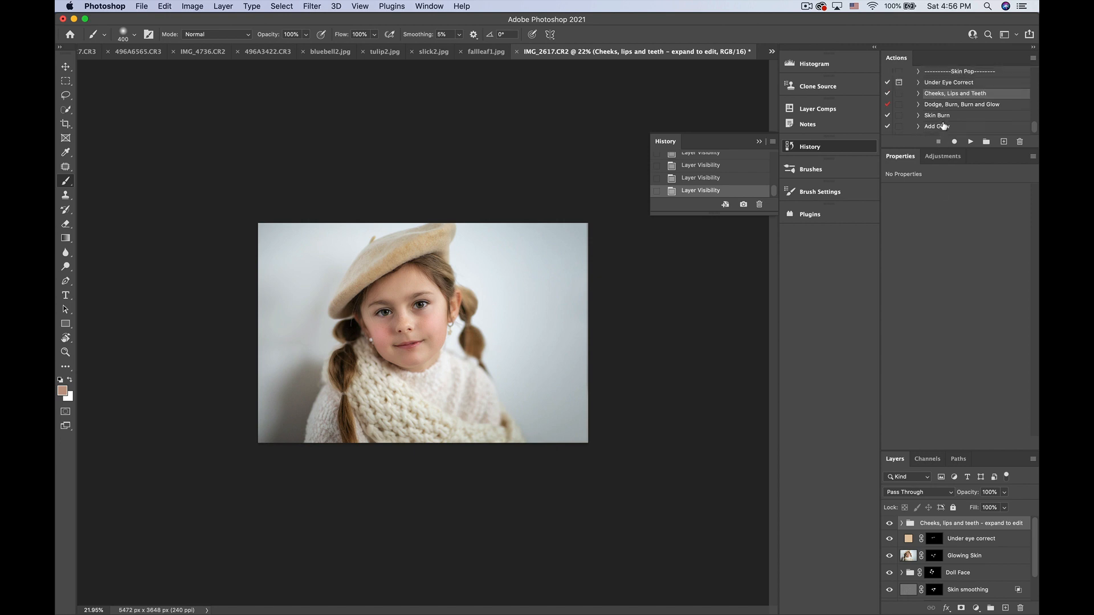
left_click(946, 106)
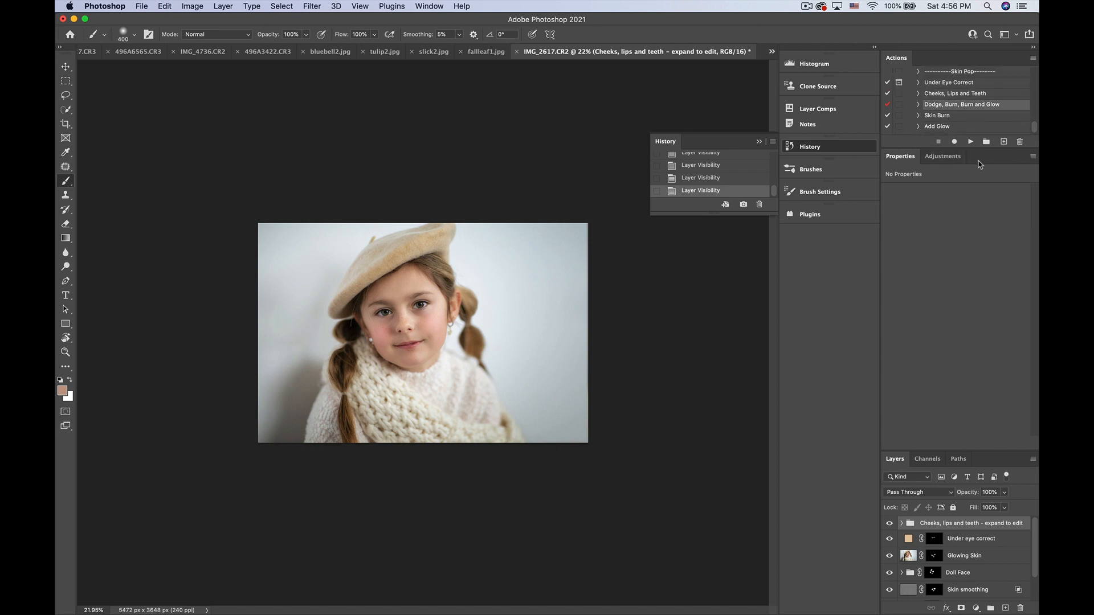
left_click(970, 141)
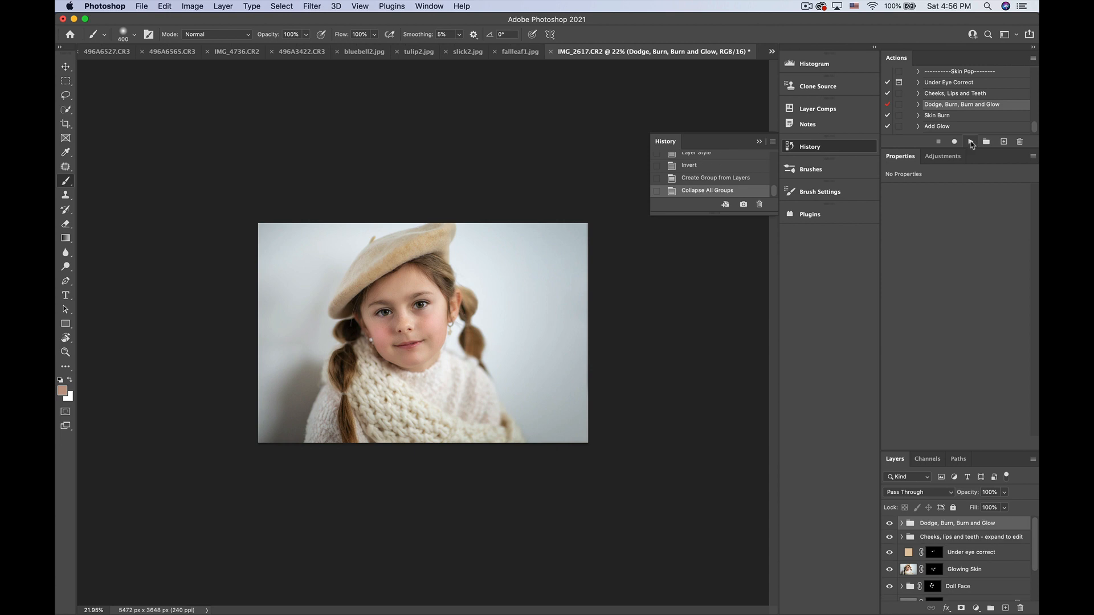
Expand the Dodge, Burn, Burn and Glow group, select the Burn - Skin mask and reduce the brush size to 70 px
left_click(902, 523)
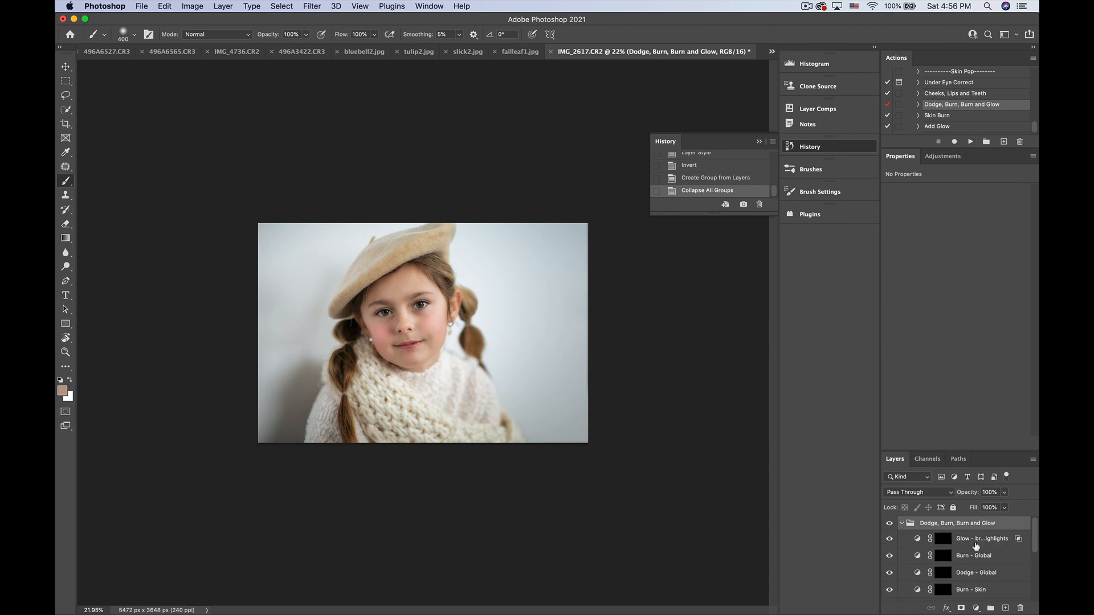
scroll(975, 547, "down", 2)
left_click(944, 557)
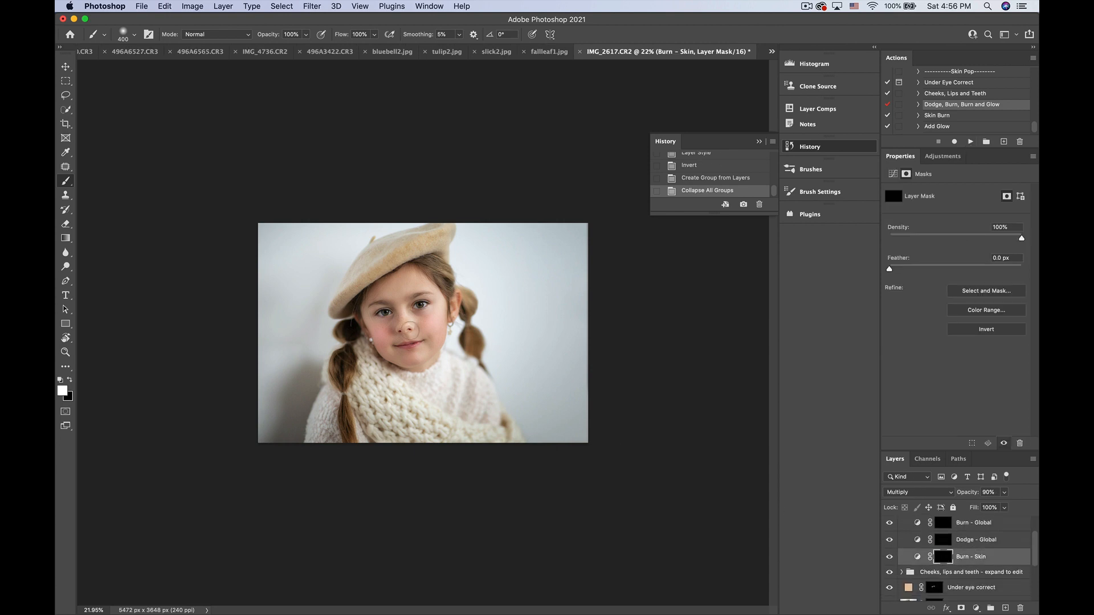
scroll(409, 328, "up", 3)
scroll(412, 327, "up", 3)
key("bracketleft")
key("bracketleft")
key("bracketleft")
key("bracketleft")
key("bracketleft")
key("bracketleft")
key("bracketleft")
key("bracketleft")
key("bracketleft")
key("bracketleft")
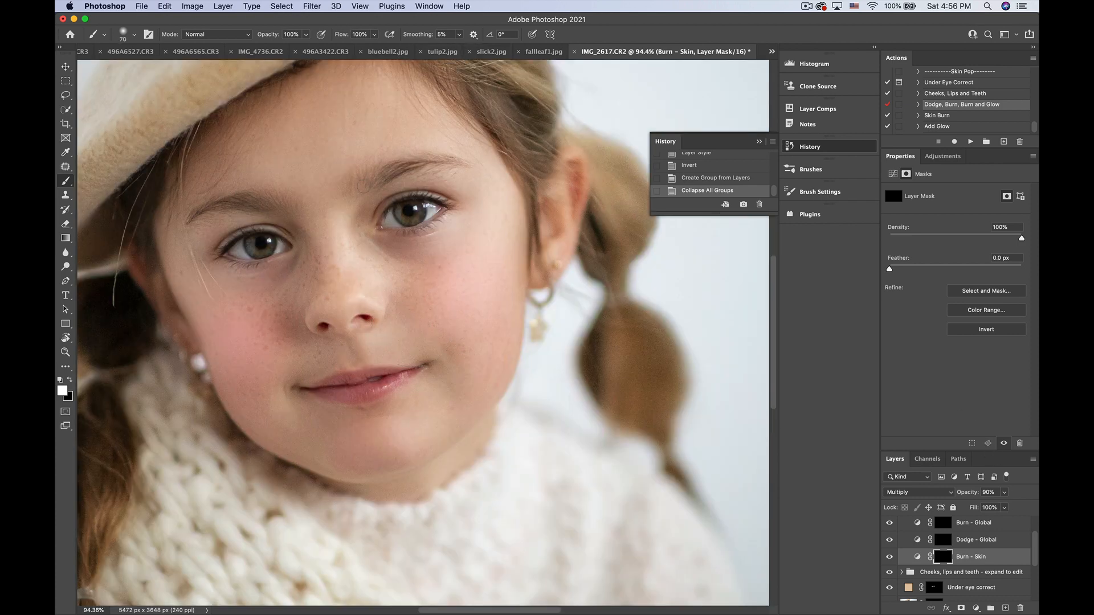
Try darkening one eyebrow on the Burn - Skin mask at 100% flow with varied layer opacity, and undo the changes
mouse_move(362, 183)
left_mouse_down()
mouse_move(392, 166)
mouse_move(467, 165)
mouse_move(374, 181)
left_mouse_up()
key("super+z")
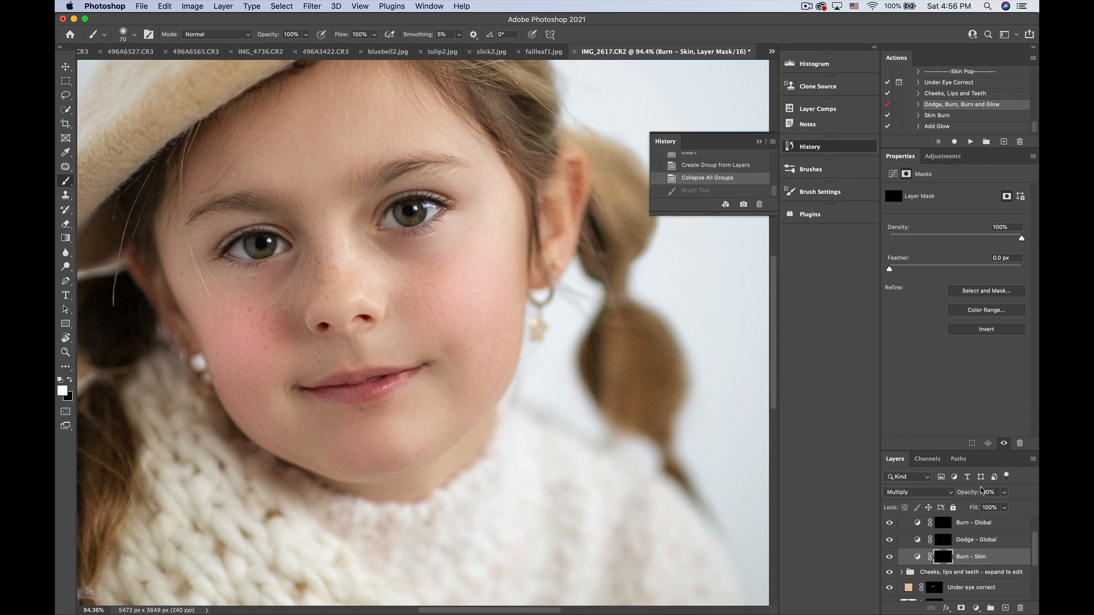
mouse_move(370, 180)
left_mouse_down()
mouse_move(447, 162)
mouse_move(359, 204)
left_mouse_up()
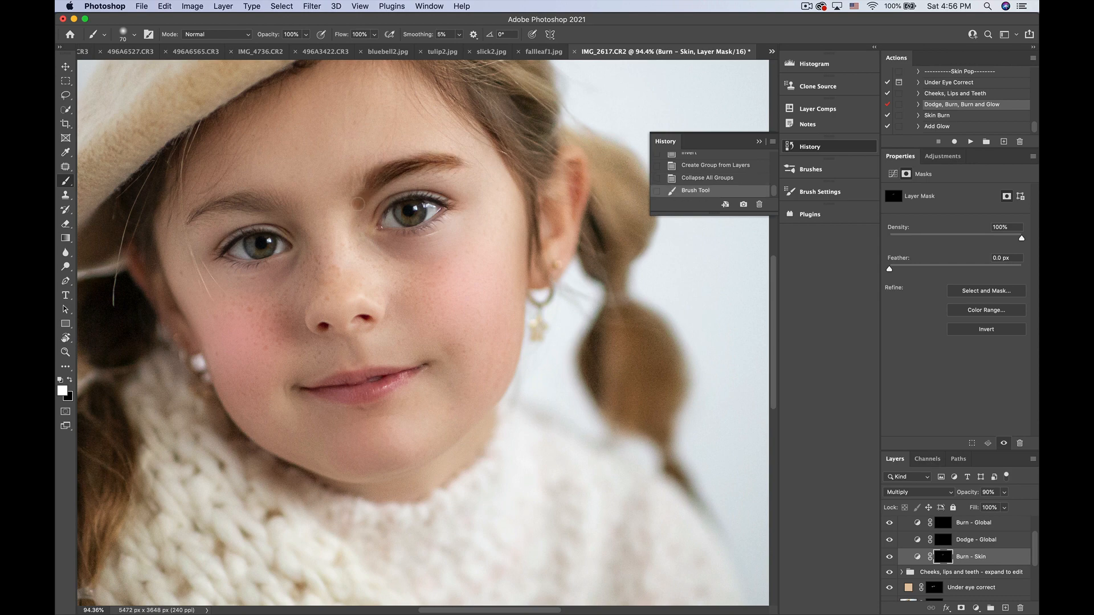
left_click(1005, 493)
left_click_drag(1006, 506, 963, 509)
key("super+z")
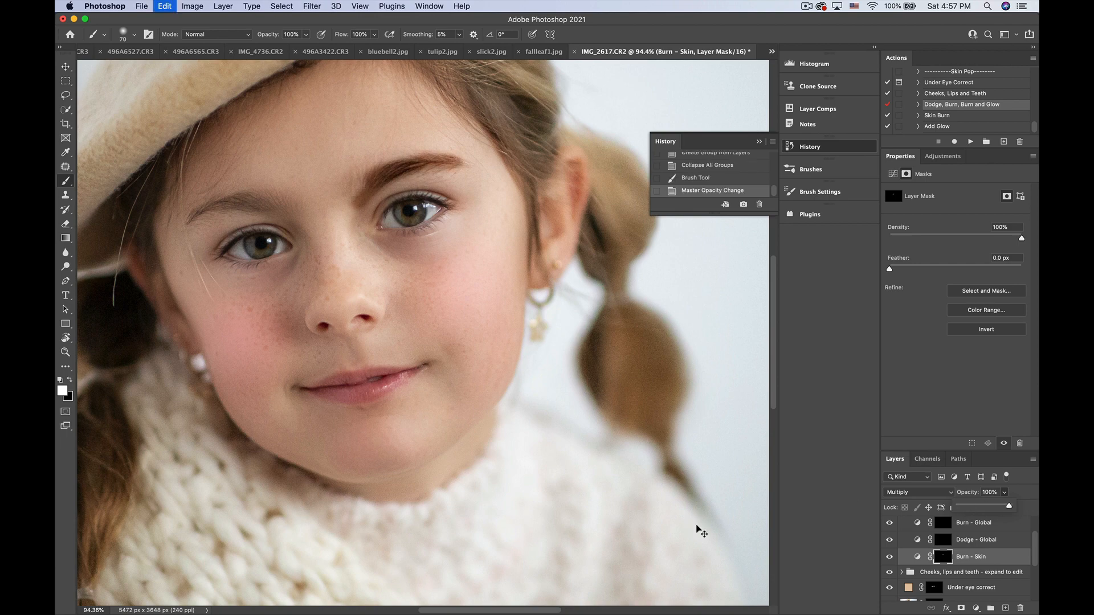
key("super+z")
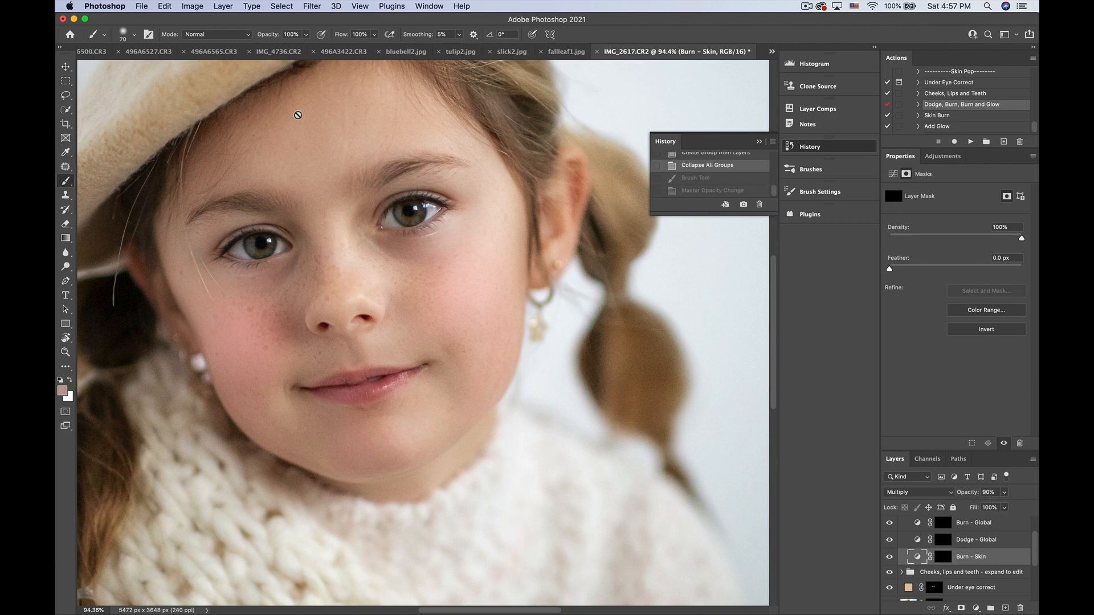
Lower the brush flow to 4% and lightly darken both eyebrows on the Burn - Skin mask
left_click(375, 34)
left_click_drag(374, 49, 328, 55)
left_click(942, 557)
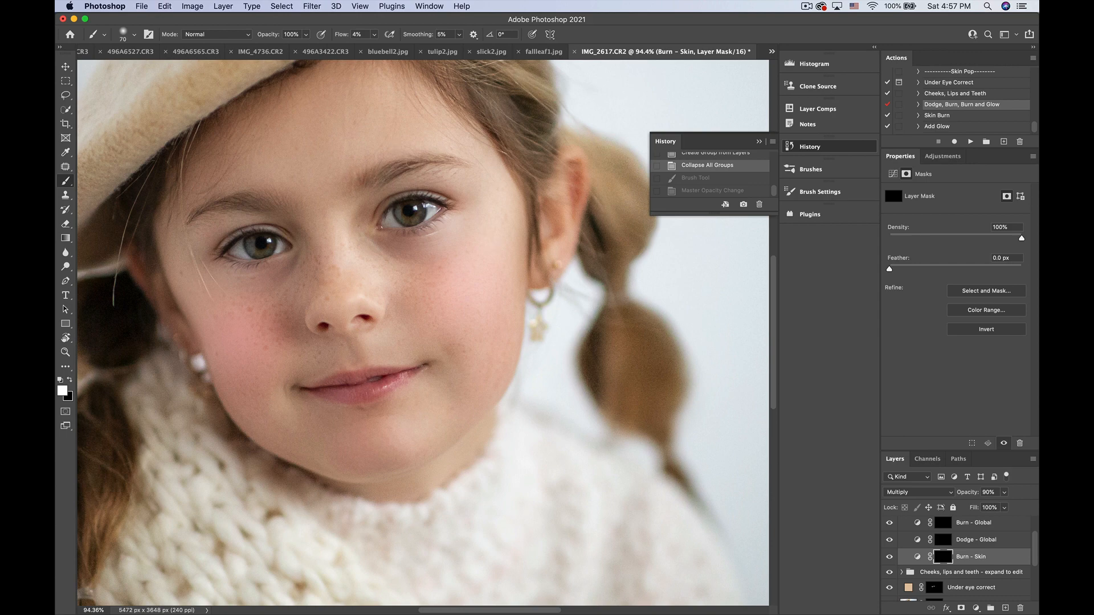
left_click(366, 180)
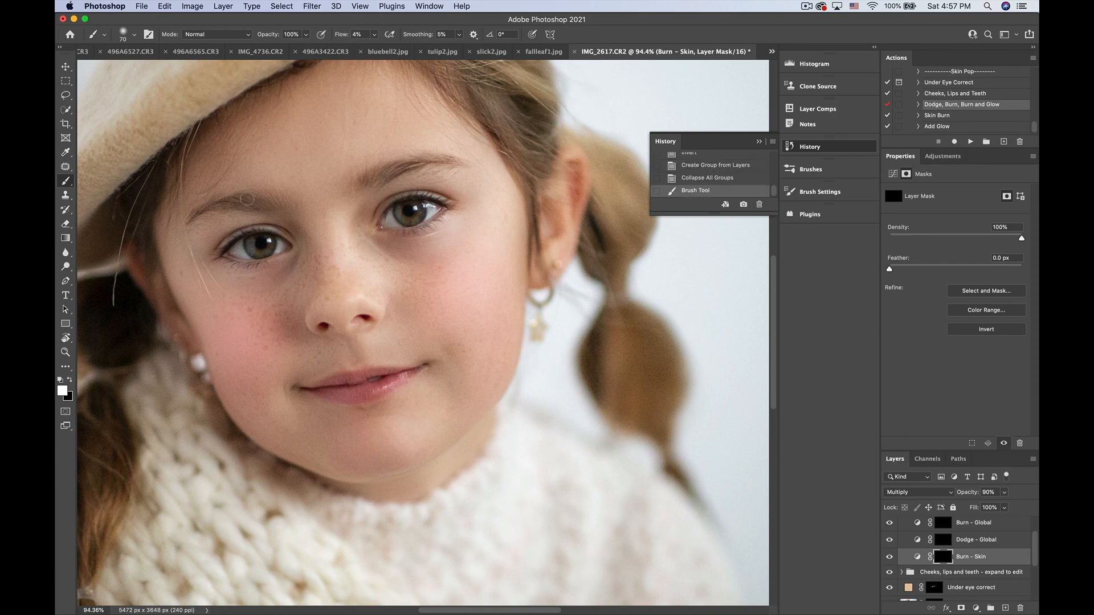
mouse_move(248, 198)
left_mouse_down()
mouse_move(194, 223)
mouse_move(233, 212)
left_mouse_up()
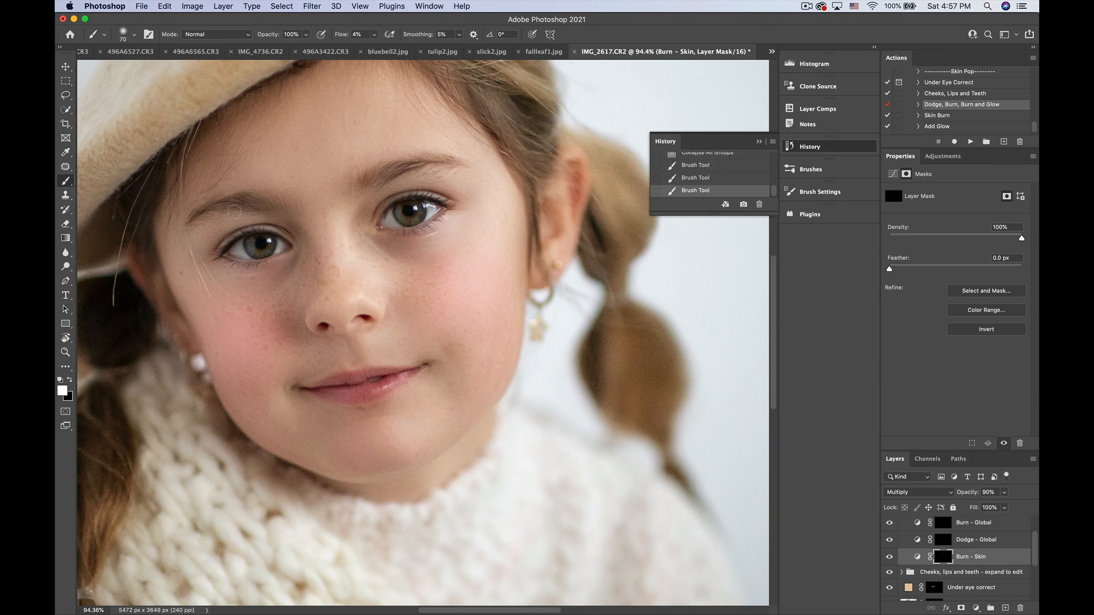
Contour the forehead along the beret and hairline on the Burn - Skin mask with an enlarged brush, and reduce the brush to 90 px
key("super+minus")
key("bracketright")
key("bracketright")
key("bracketright")
key("bracketright")
key("bracketright")
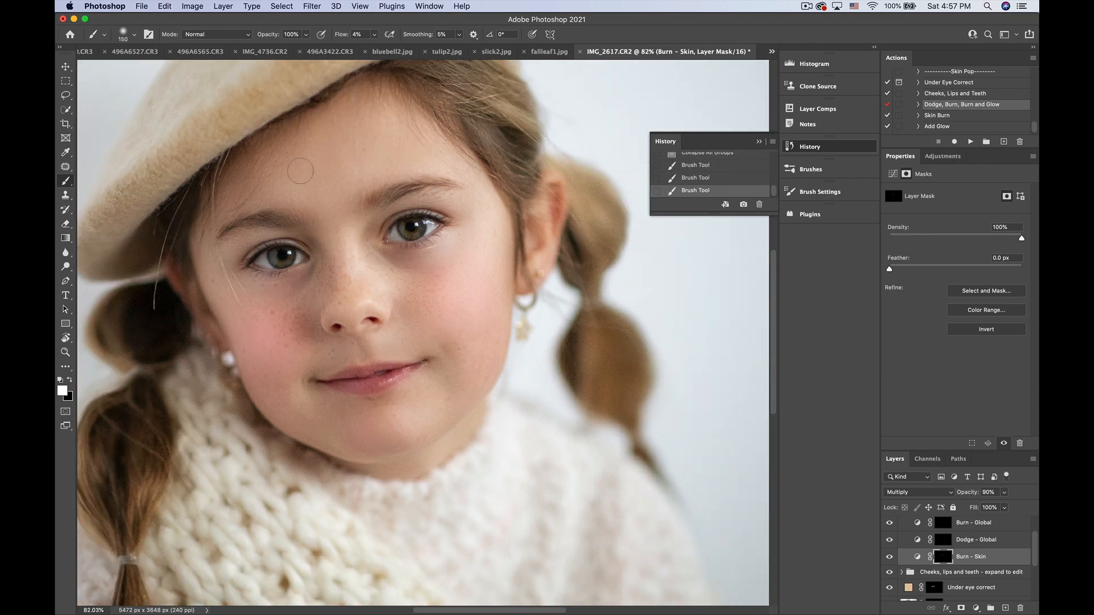
key("bracketright")
key("bracketright")
mouse_move(341, 93)
left_mouse_down()
mouse_move(230, 155)
mouse_move(176, 223)
left_mouse_up()
key("bracketleft")
key("bracketleft")
key("bracketleft")
key("bracketleft")
key("bracketleft")
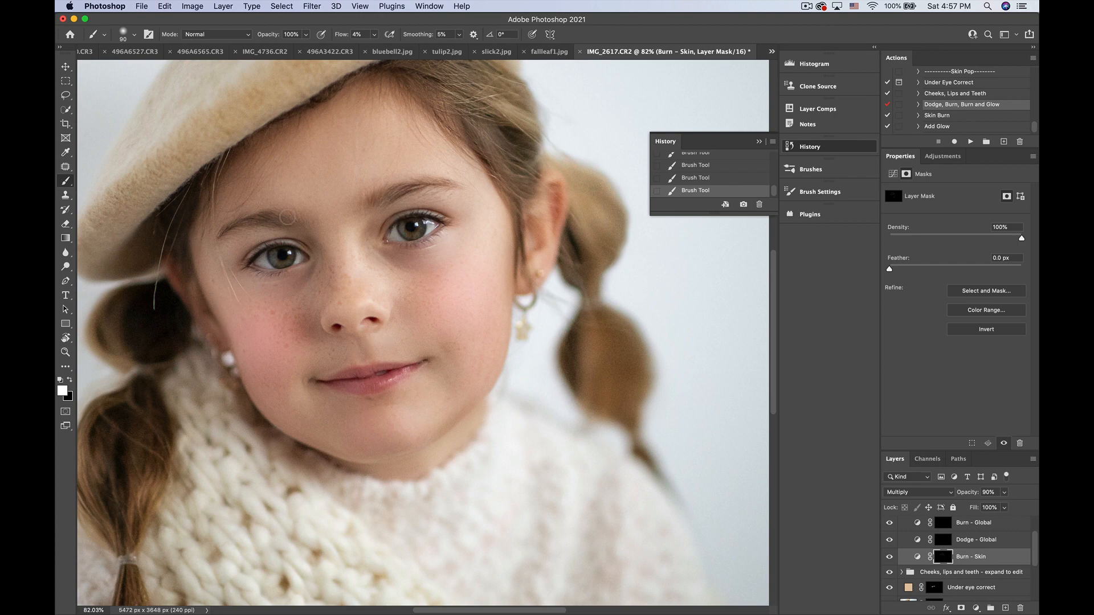
key("bracketleft")
key("bracketleft")
key("bracketleft")
Compare the whole portrait with the Burn - Skin layer hidden and shown
key("super+minus")
key("super+minus")
key("super+minus")
key("super+minus")
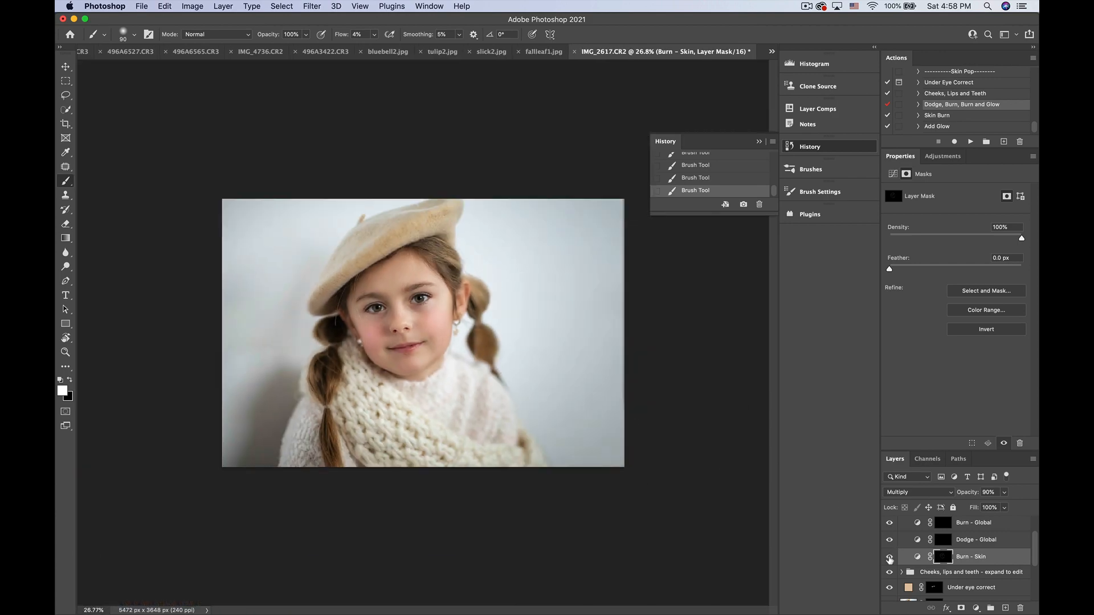
left_click(889, 557)
left_click(890, 558)
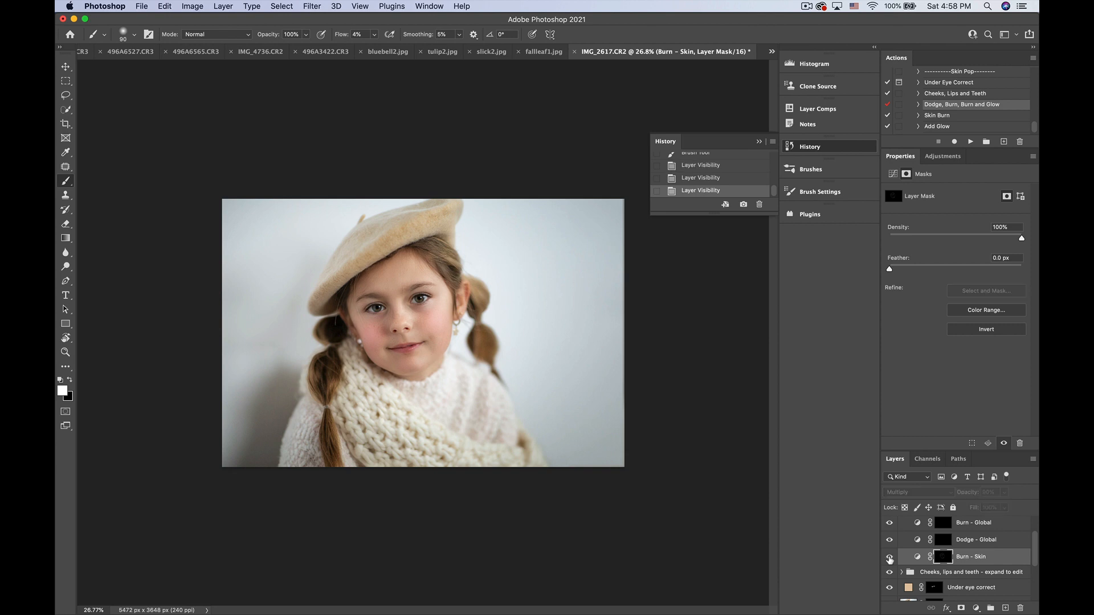
left_click(890, 558)
left_click(890, 559)
left_click(890, 558)
Extend the Burn - Skin contouring along the chin and jawline up toward the ear, and onto the nose
key("super+0")
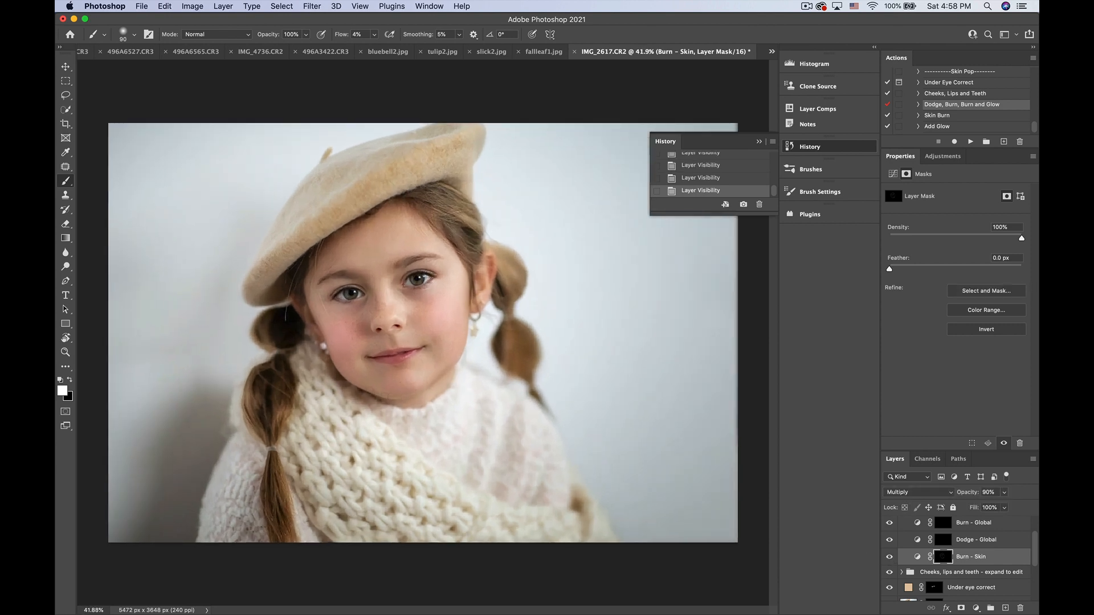
left_click(366, 396)
left_click(392, 398)
mouse_move(440, 379)
left_mouse_down()
mouse_move(462, 356)
mouse_move(468, 322)
left_mouse_up()
left_click(391, 305)
Compare the portrait with the Burn - Skin layer hidden and shown, and lower the layer's opacity to 75%
scroll(480, 367, "down", 3)
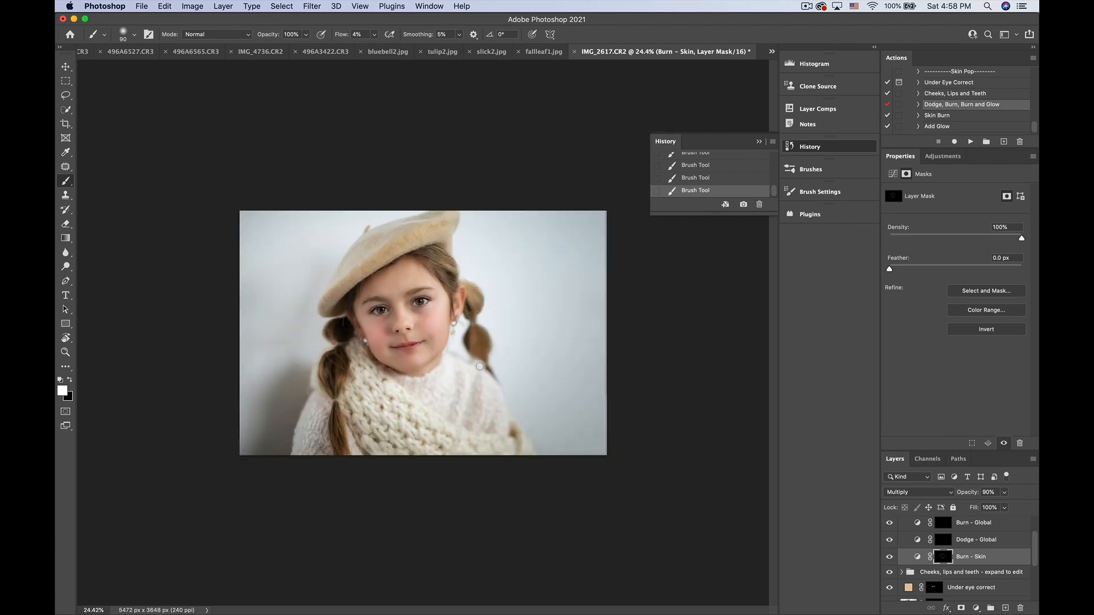
left_click(889, 556)
left_click(889, 557)
left_click(888, 558)
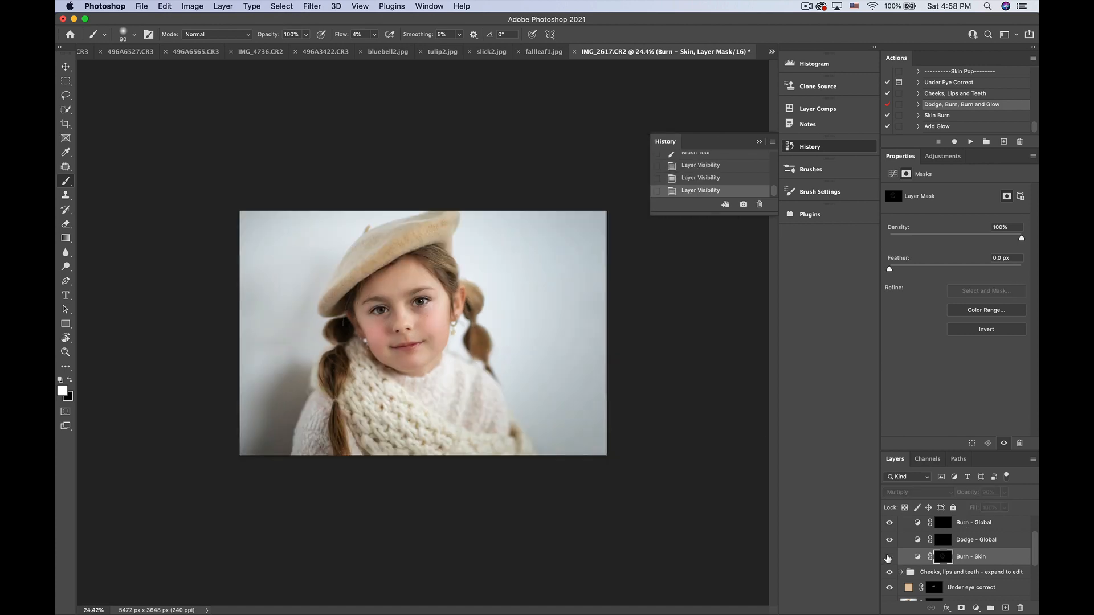
left_click(888, 558)
left_click(888, 558)
left_click(888, 558)
left_click(888, 558)
left_click(888, 558)
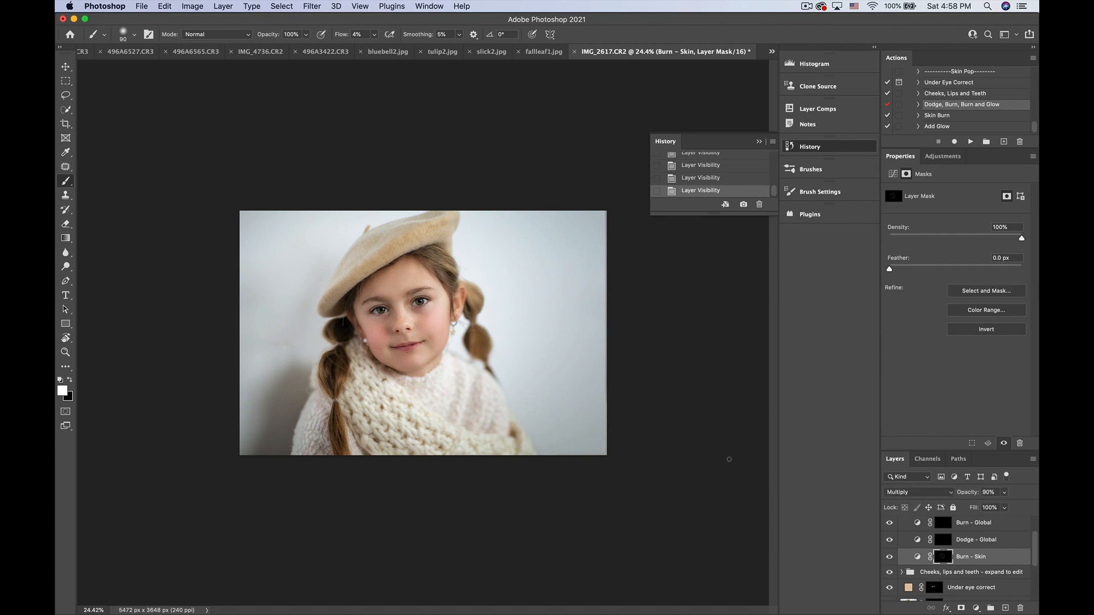
left_click(1005, 492)
left_click_drag(1007, 507, 996, 507)
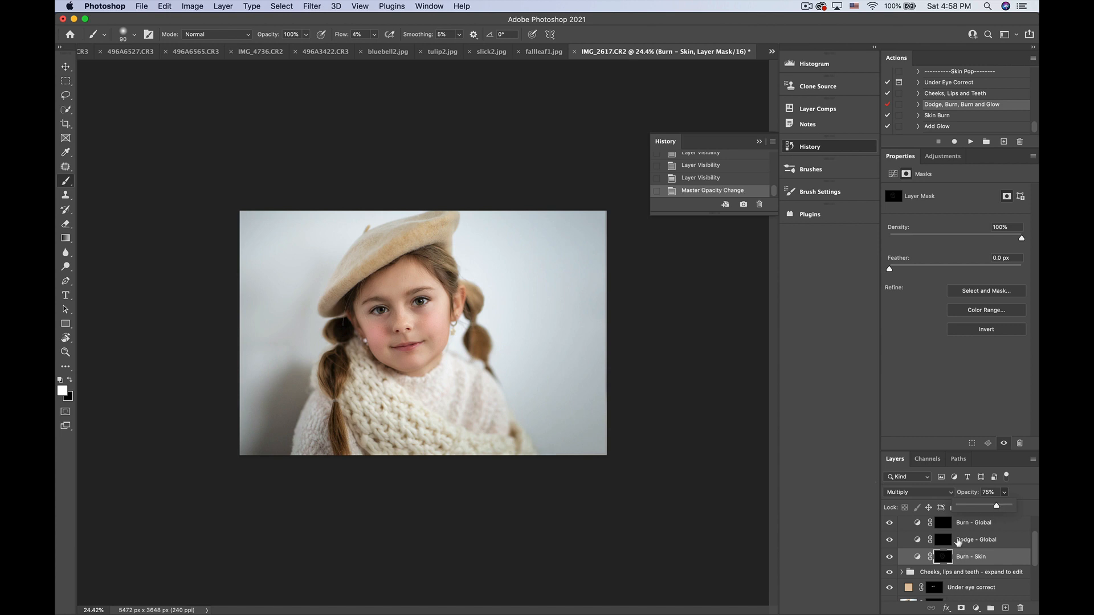
Brighten the ponytail hanging over the scarf on the Dodge - Global mask, and enlarge the brush to 250 px
left_click(959, 542)
scroll(501, 418, "up", 3)
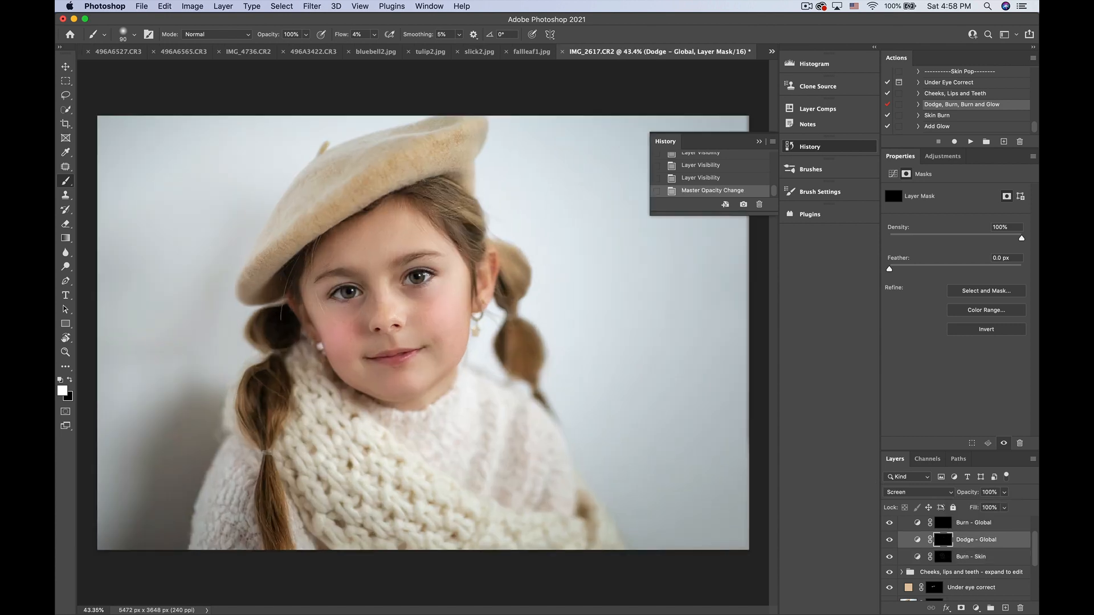
mouse_move(249, 378)
left_mouse_down()
mouse_move(250, 435)
mouse_move(264, 395)
mouse_move(263, 423)
left_mouse_up()
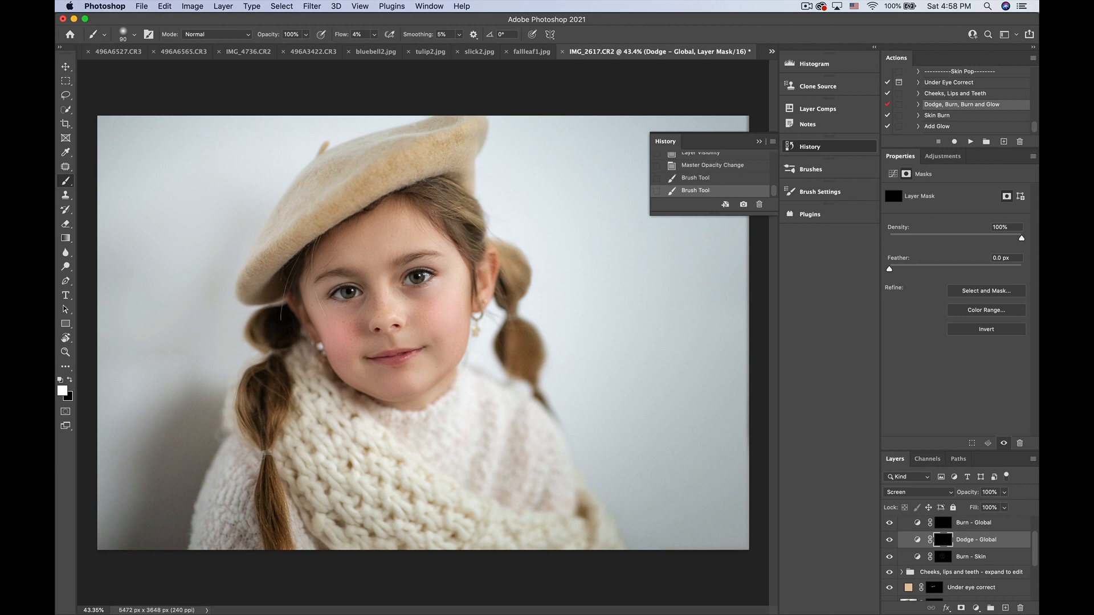
left_click_drag(276, 477, 276, 512)
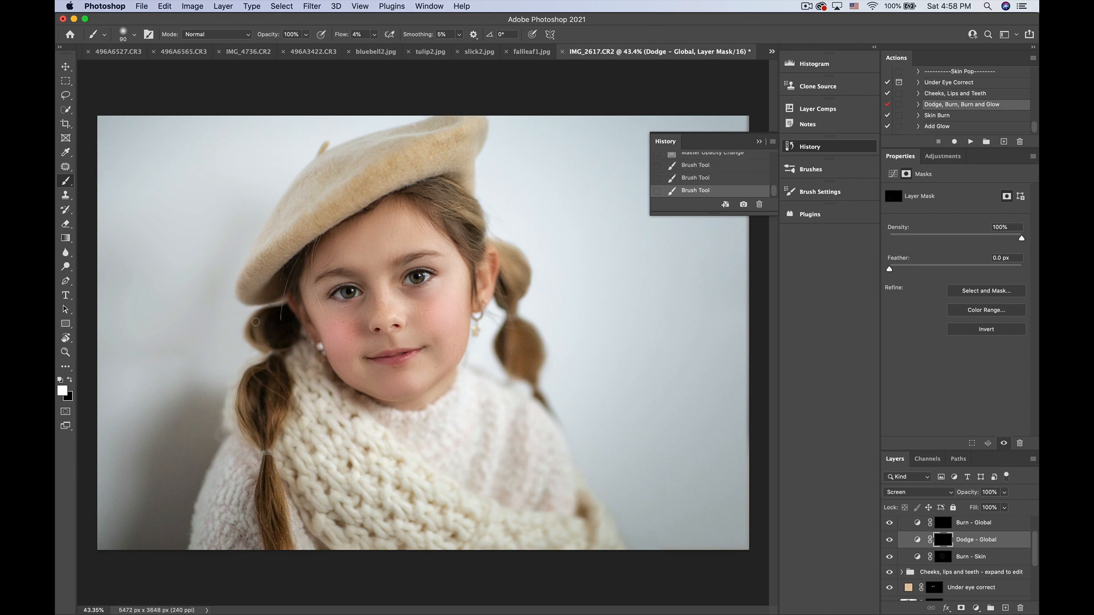
left_click_drag(256, 322, 267, 345)
key("bracketright")
key("bracketright")
key("bracketright")
key("bracketright")
key("bracketright")
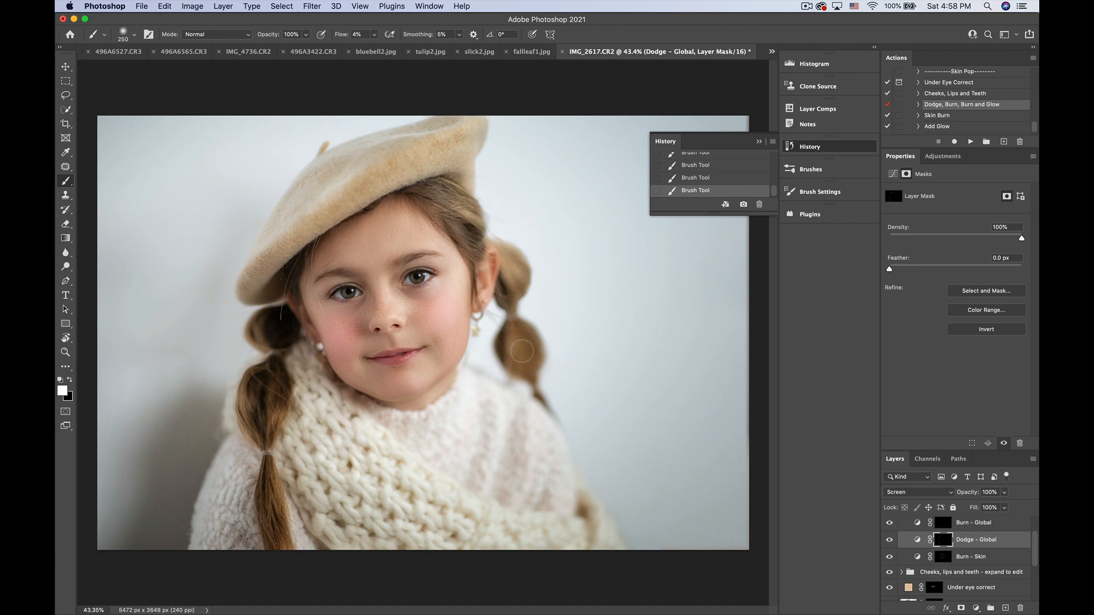
Darken the gaps in the scarf's knit on the Burn - Global mask with a 125 px brush at 24% flow
scroll(974, 551, "up", 1)
scroll(974, 551, "up", 1)
left_click(974, 546)
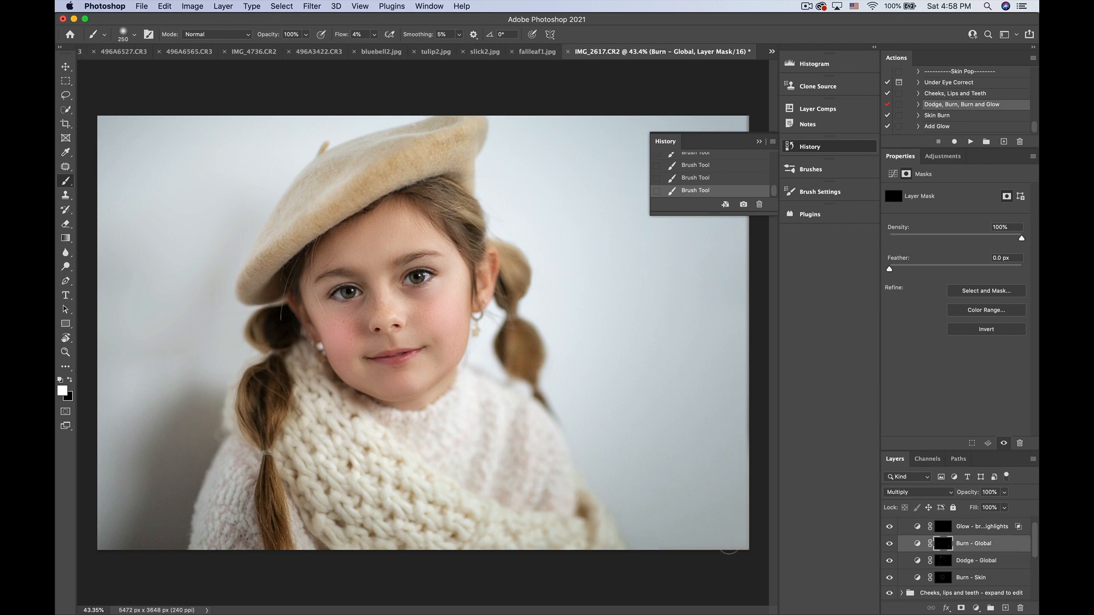
key("bracketleft")
key("bracketleft")
key("bracketleft")
left_click(374, 34)
left_click_drag(374, 48, 384, 47)
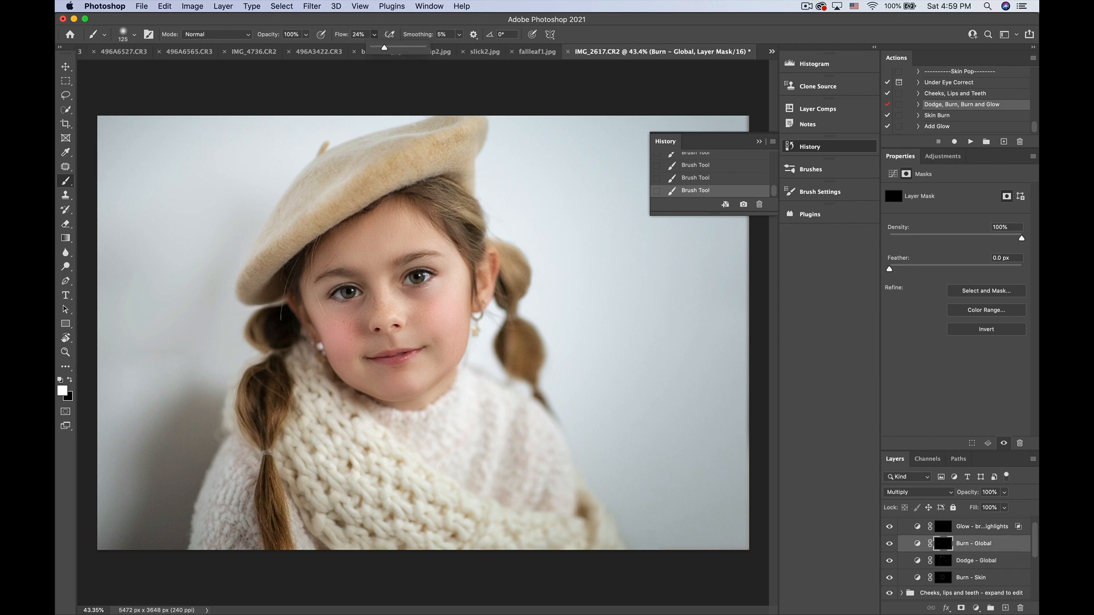
left_click(350, 474)
left_click(313, 449)
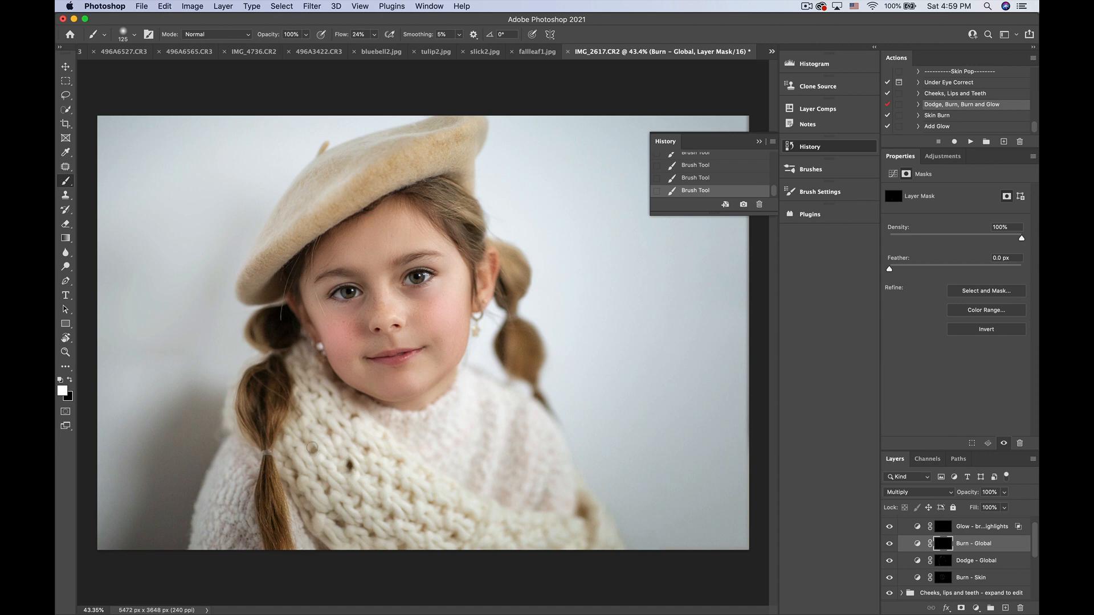
left_click(327, 431)
left_click(320, 425)
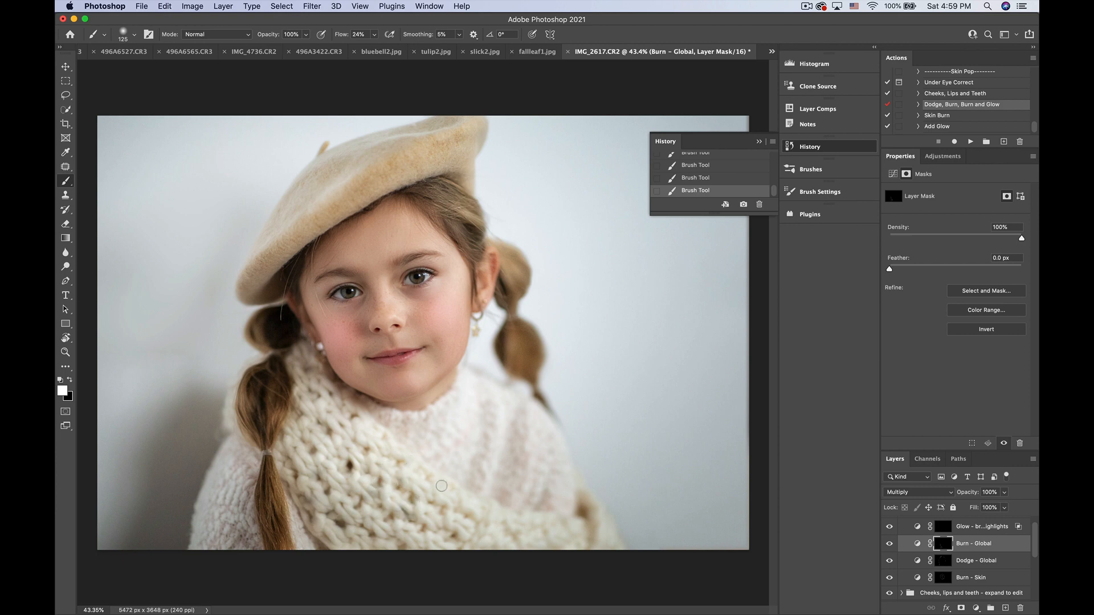
mouse_move(371, 417)
left_mouse_down()
mouse_move(473, 498)
mouse_move(545, 513)
left_mouse_up()
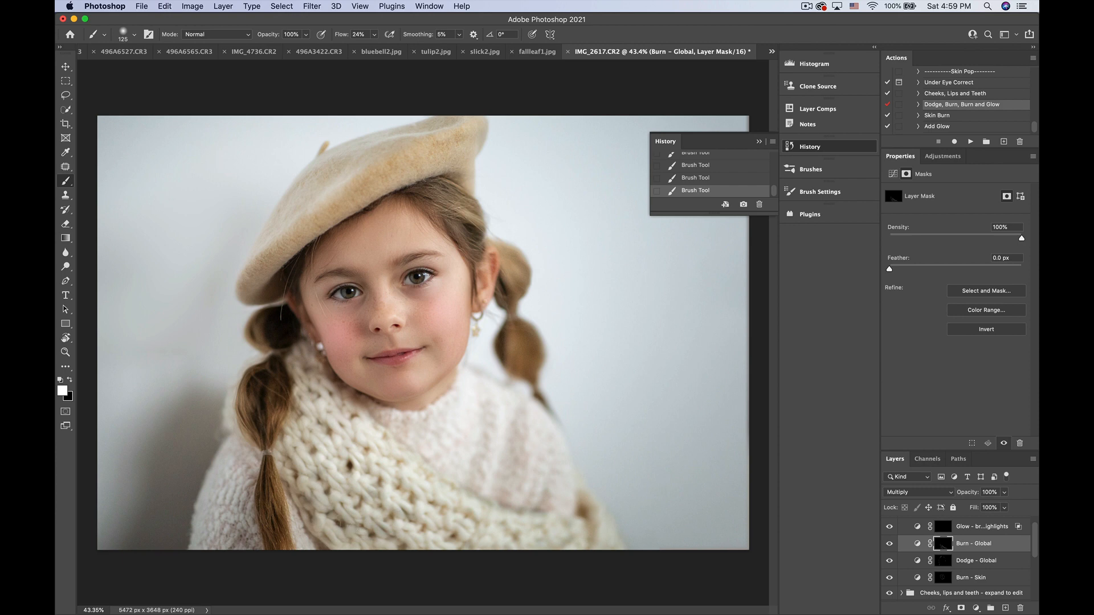
Compare the portrait with the Burn - Global layer hidden and shown, and lower the layer's opacity to 46%
scroll(303, 506, "down", 2)
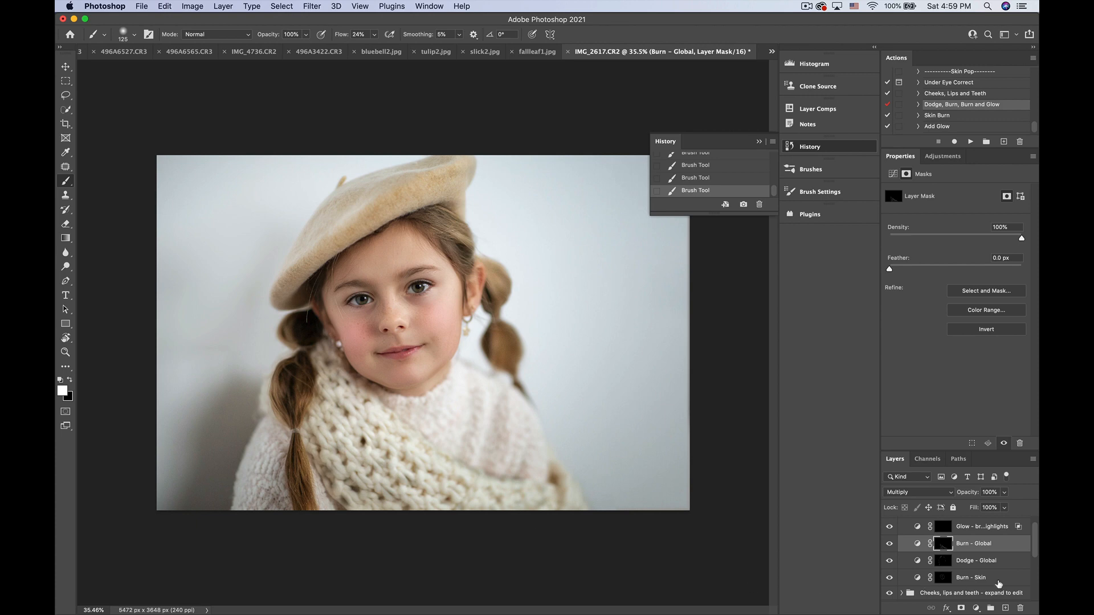
left_click(889, 544)
left_click(890, 543)
left_click(889, 543)
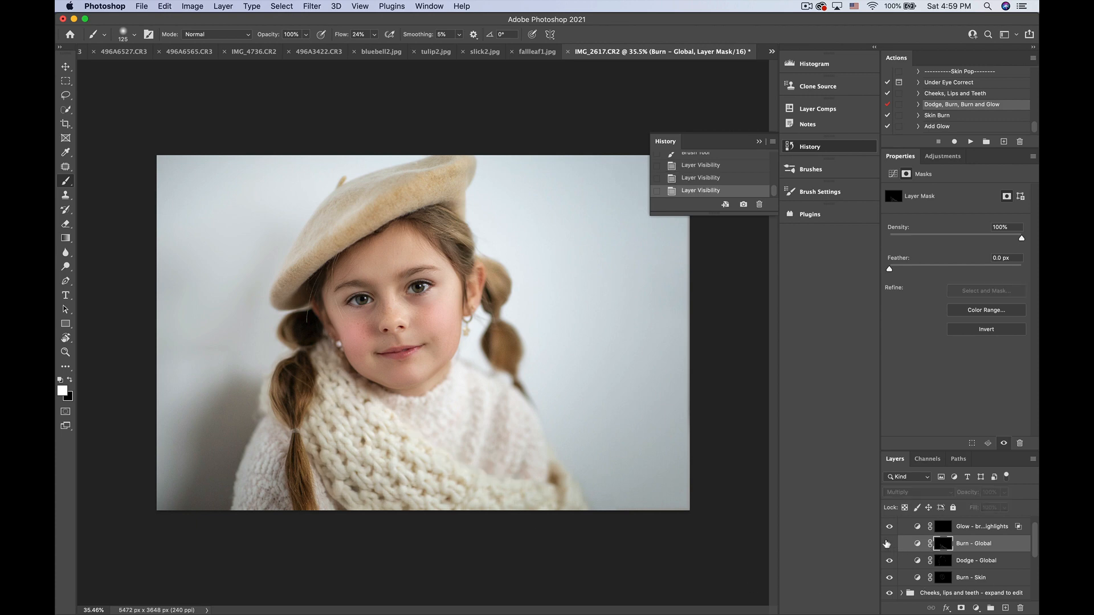
left_click(889, 544)
left_click(1005, 492)
left_click_drag(1009, 506, 976, 511)
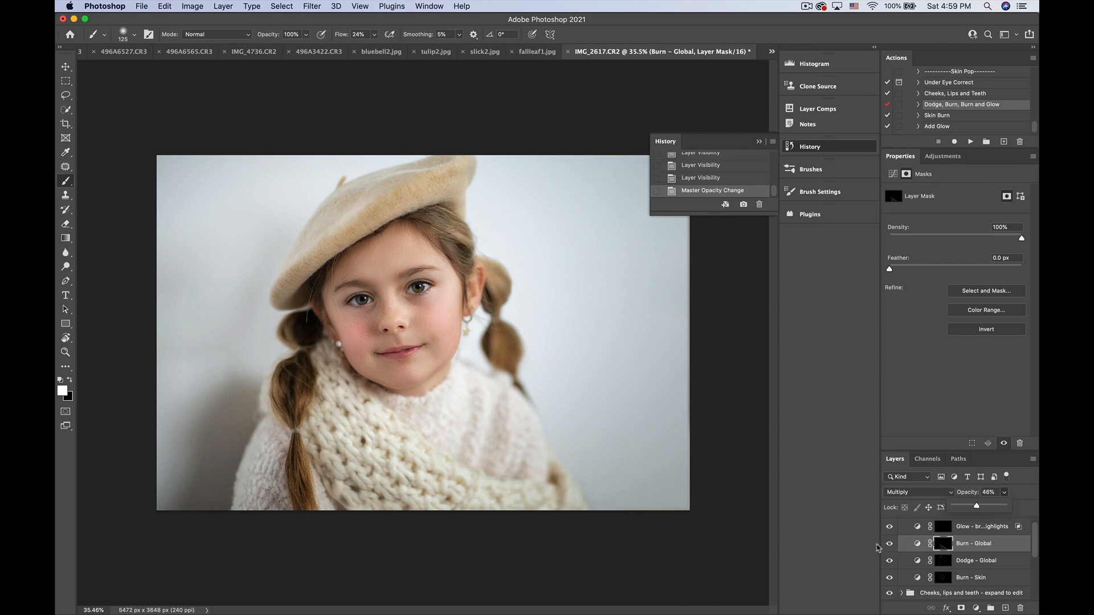
left_click(889, 544)
left_click(890, 543)
Darken the beret's lower edge and upper surface on the Burn - Global mask, undoing the first test stroke
scroll(418, 332, "up", 3)
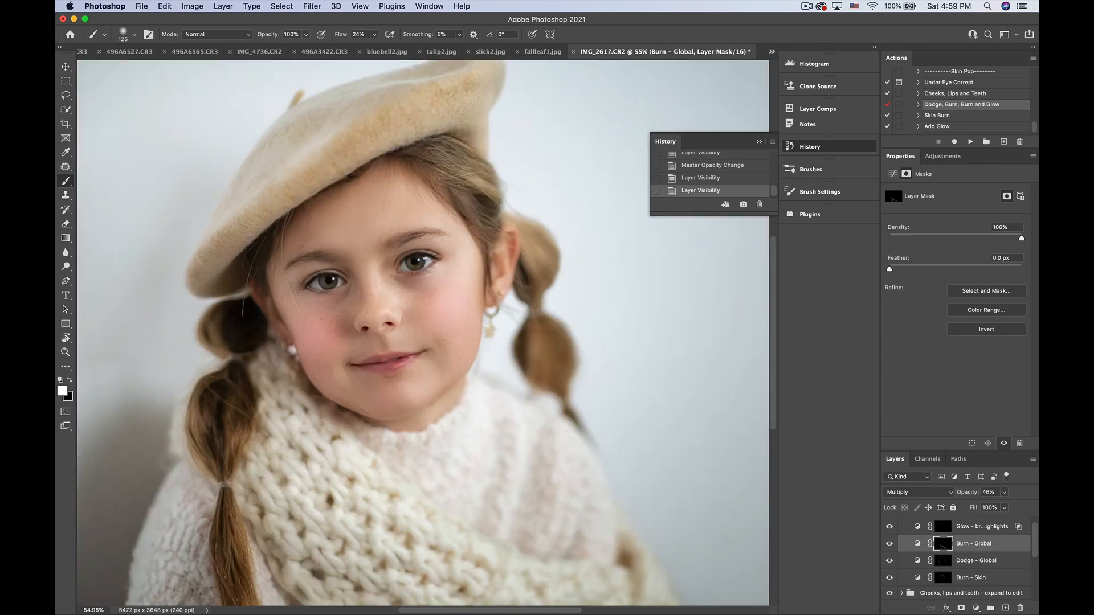
mouse_move(457, 115)
left_mouse_down()
mouse_move(394, 141)
mouse_move(450, 115)
left_mouse_up()
key("super+z")
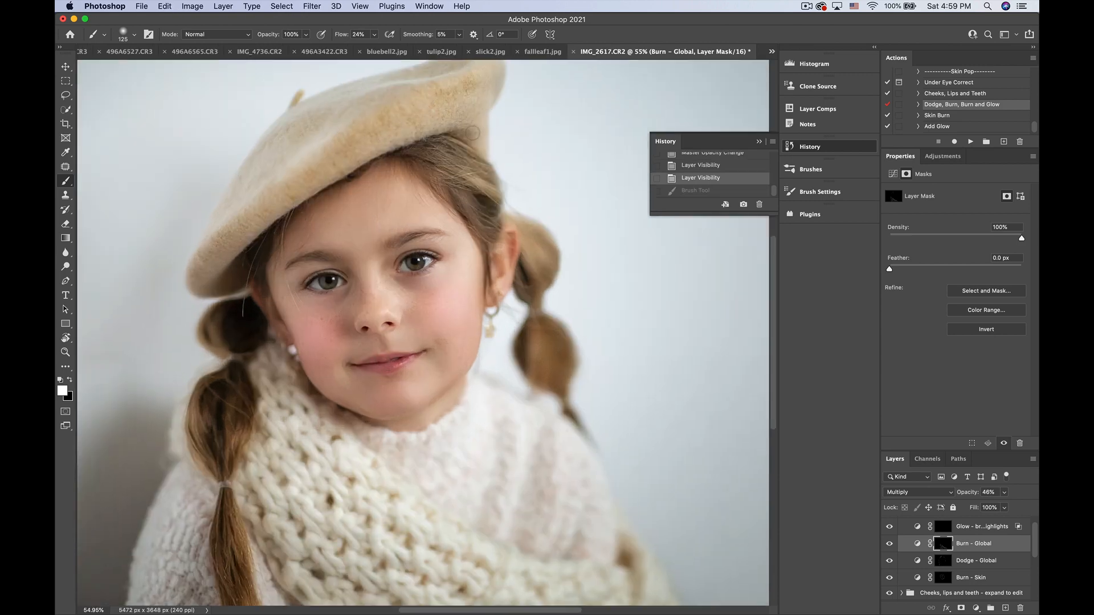
left_click_drag(367, 165, 343, 177)
scroll(343, 176, "up", 3)
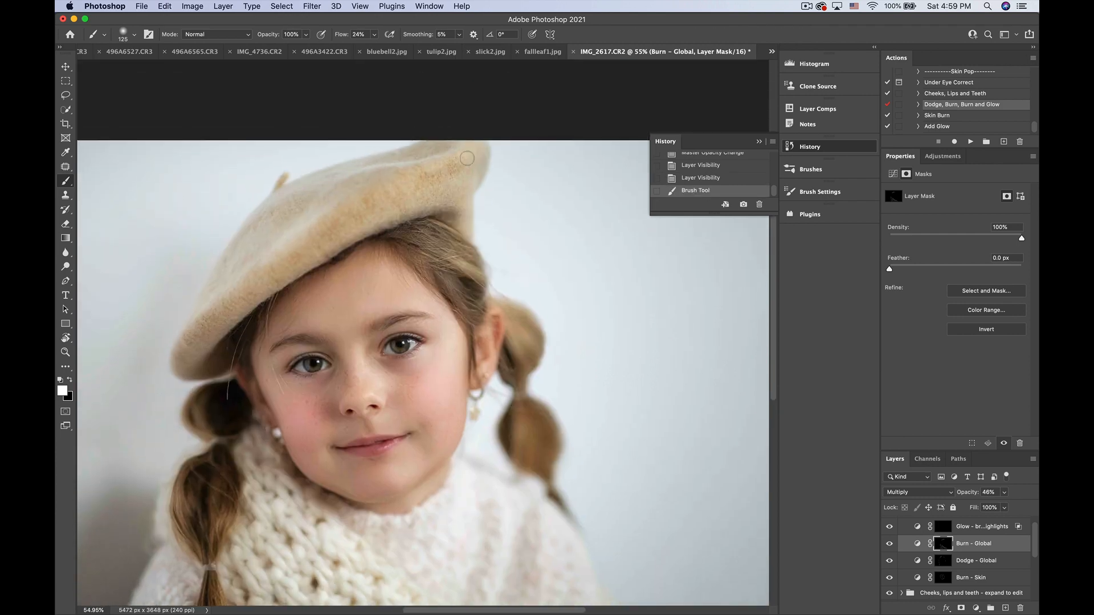
mouse_move(467, 158)
left_mouse_down()
mouse_move(478, 170)
mouse_move(402, 160)
mouse_move(319, 182)
mouse_move(309, 192)
mouse_move(352, 185)
mouse_move(295, 211)
left_mouse_up()
scroll(309, 191, "down", 2)
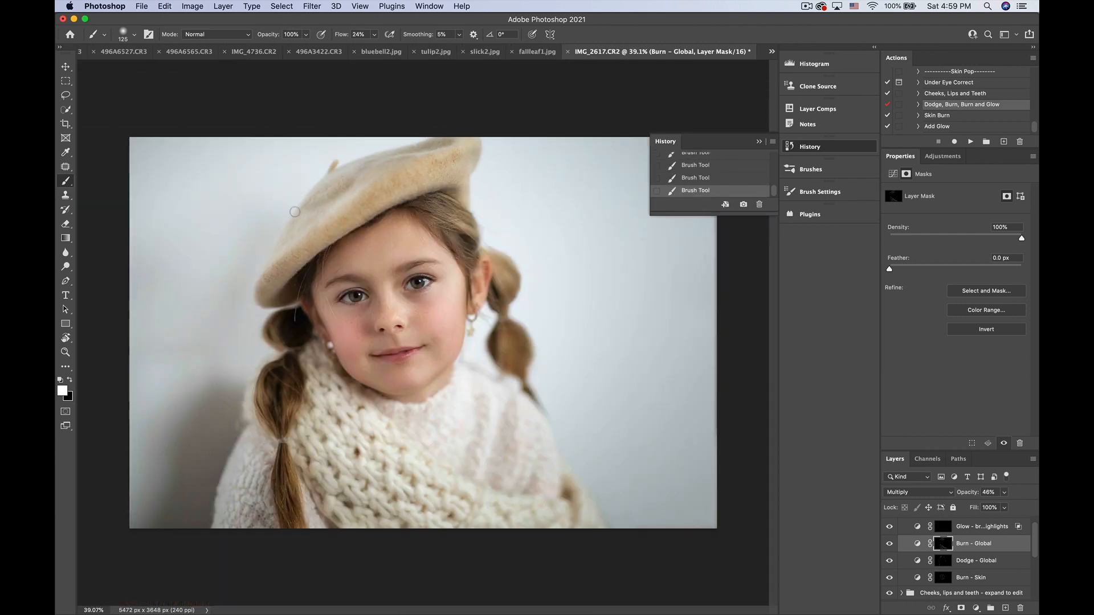
Compare the beret with and without the last burn stroke
key("super+z")
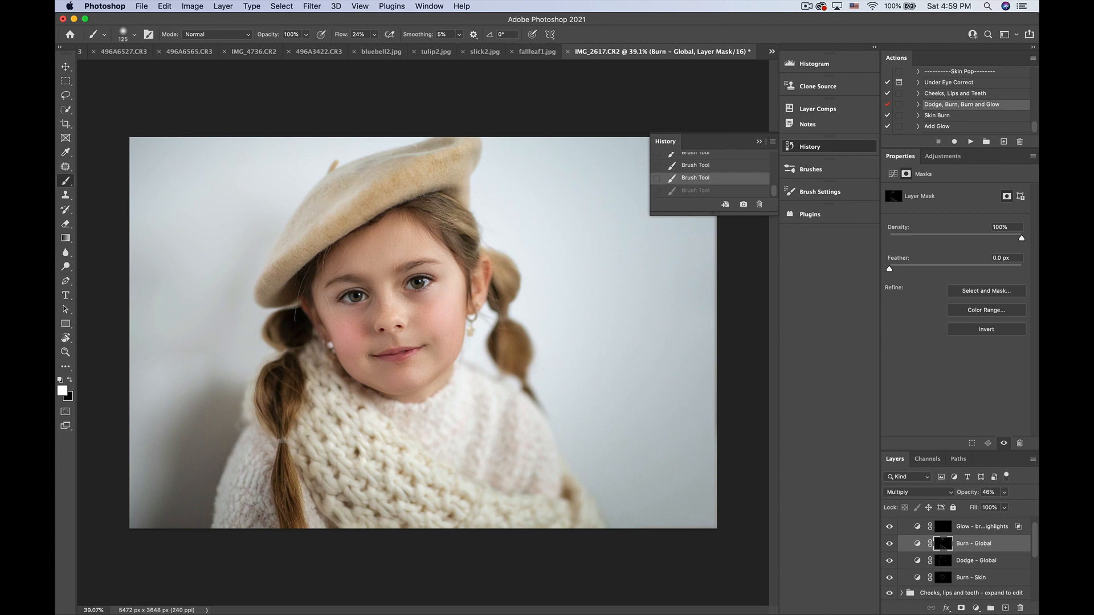
key("super+shift+z")
key("super+minus")
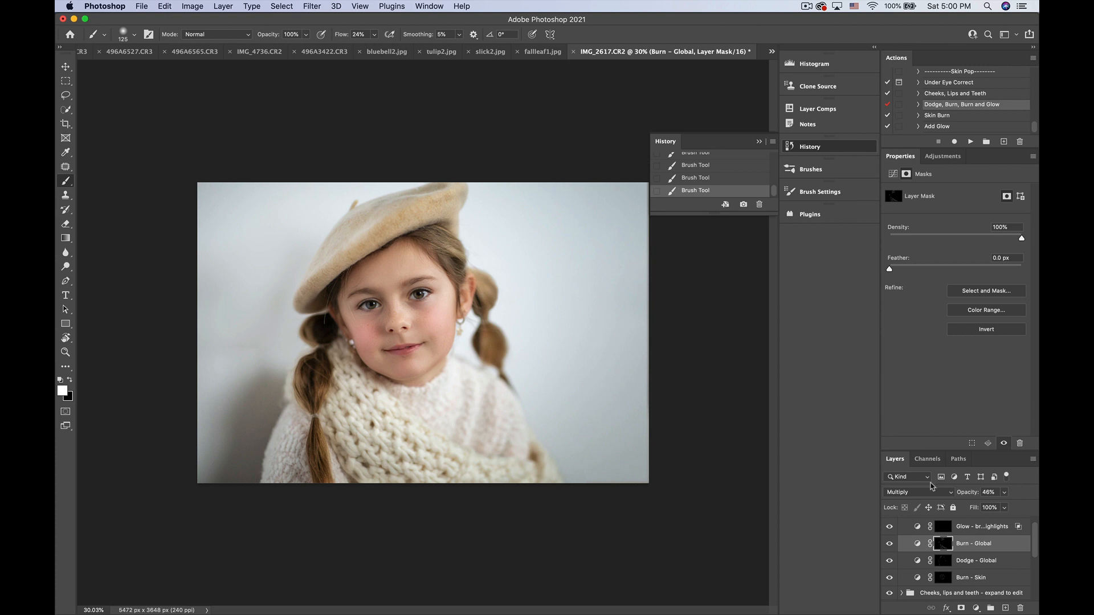
Brighten the brow area above the eyes on the Glow mask with a 125 px brush at 3% flow, undoing the first stronger stroke
scroll(940, 539, "up", 1)
left_click(944, 540)
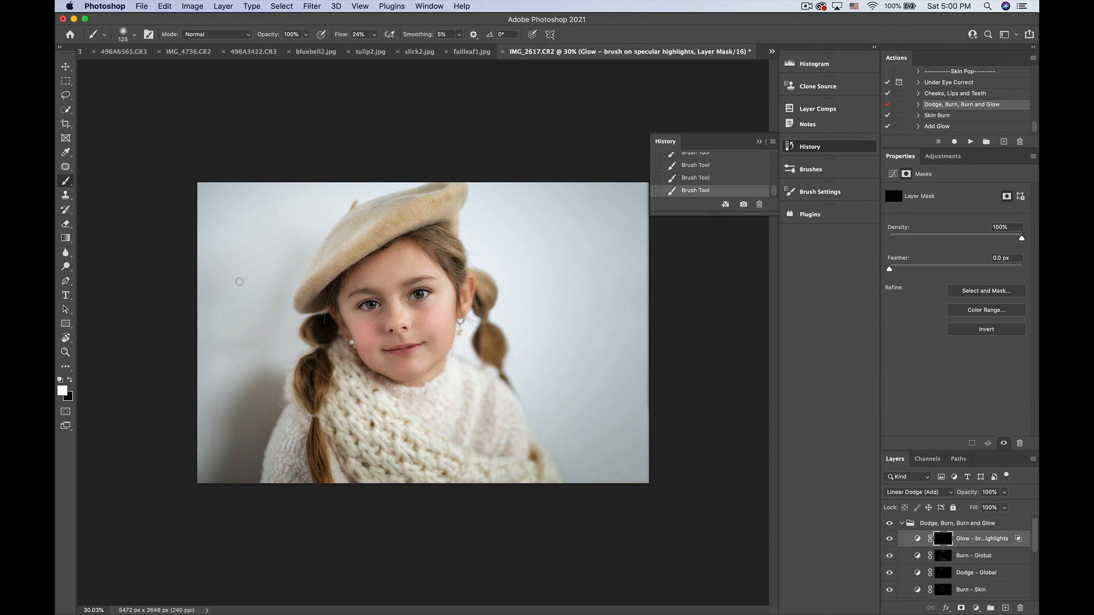
key("super+plus")
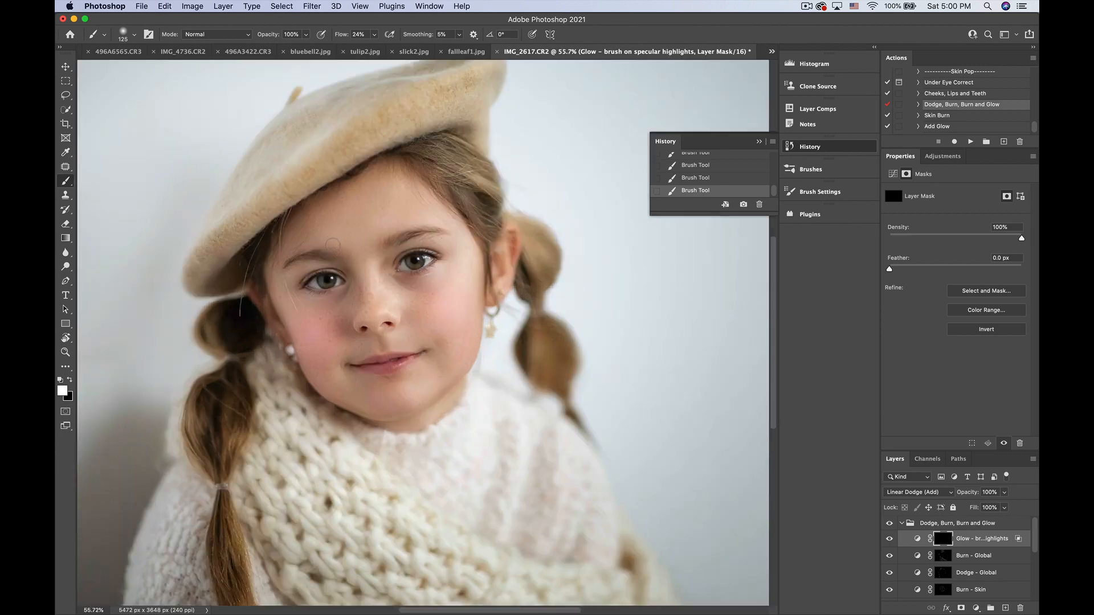
left_click_drag(333, 244, 280, 257)
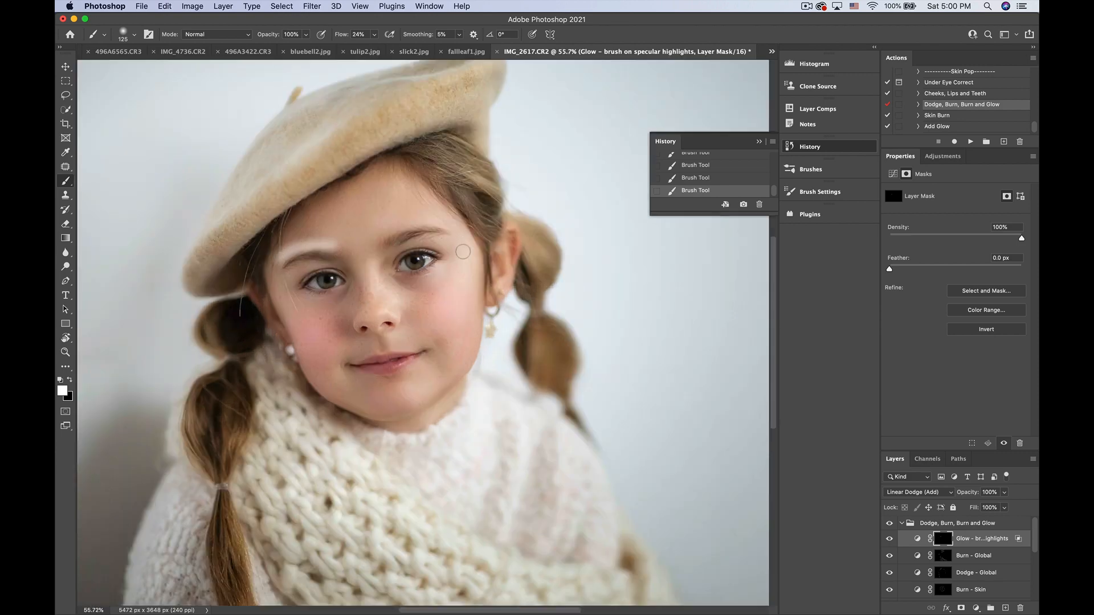
key("super+z")
left_click(375, 36)
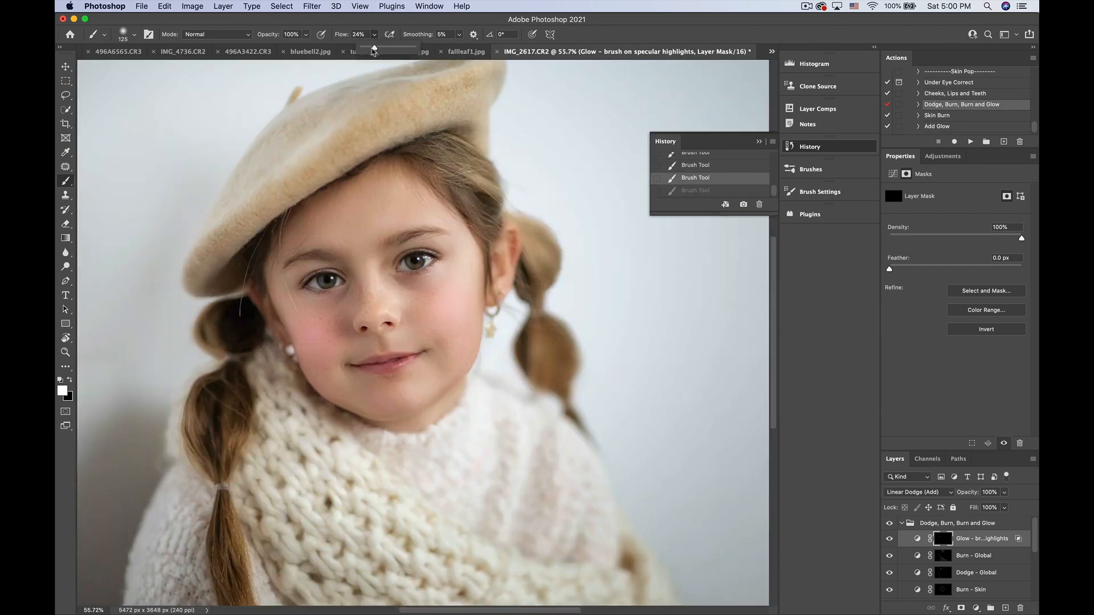
left_click_drag(374, 50, 367, 53)
left_click_drag(366, 50, 366, 52)
left_click(337, 245)
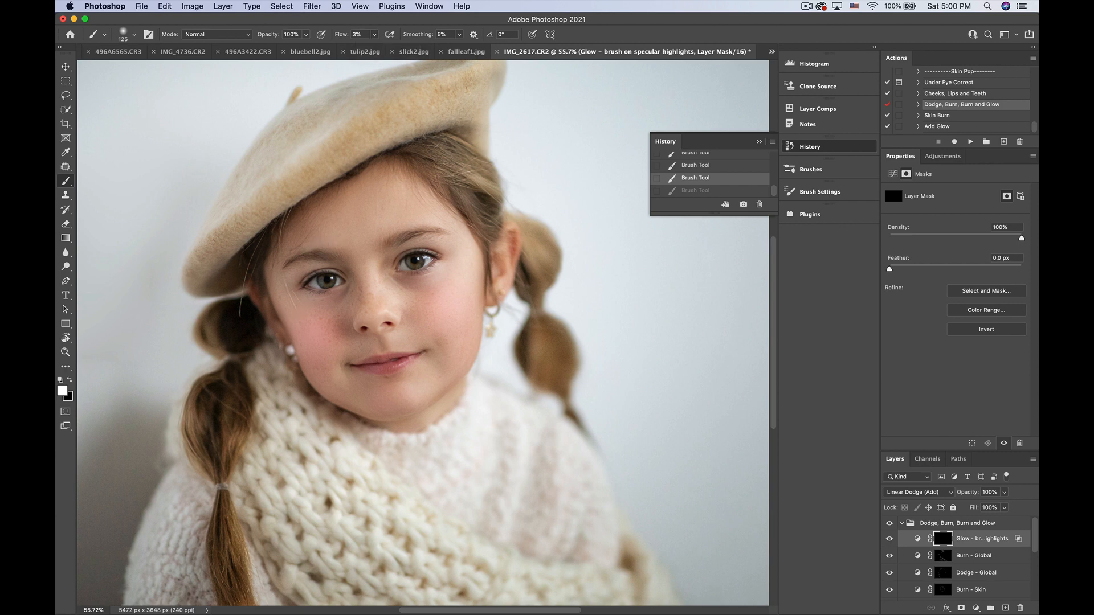
left_click(389, 231)
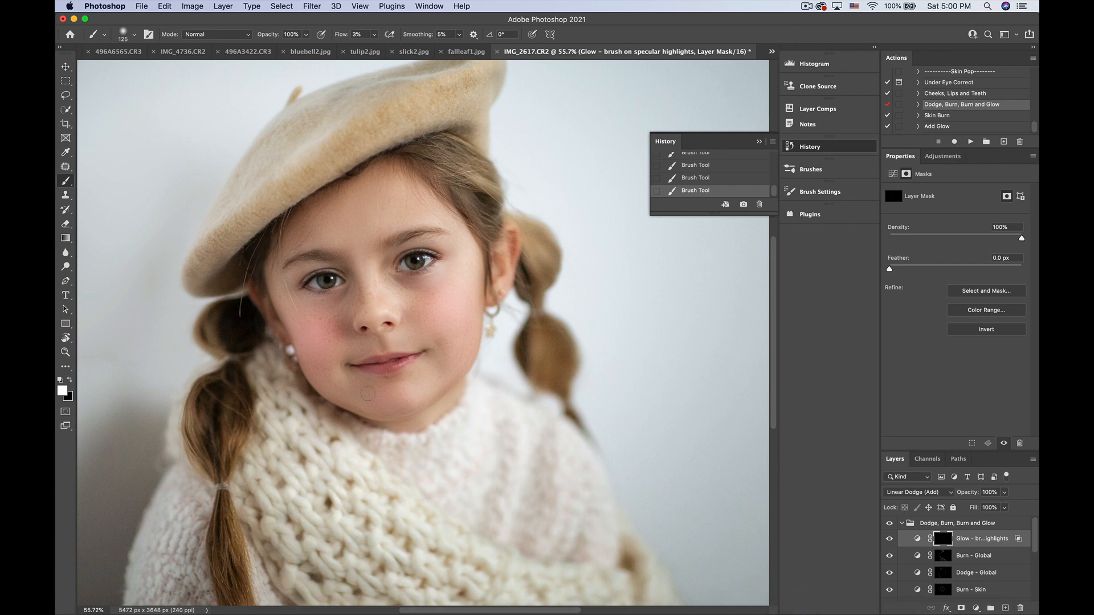
Brighten both cheeks on the Glow mask with a 250 px brush
key("bracketleft")
key("bracketleft")
key("bracketleft")
key("bracketleft")
key("bracketright")
left_click_drag(441, 315, 452, 289)
left_click_drag(313, 332, 280, 291)
Compare the portrait with the Glow layer hidden and shown, leaving the layer on
scroll(280, 292, "down", 5)
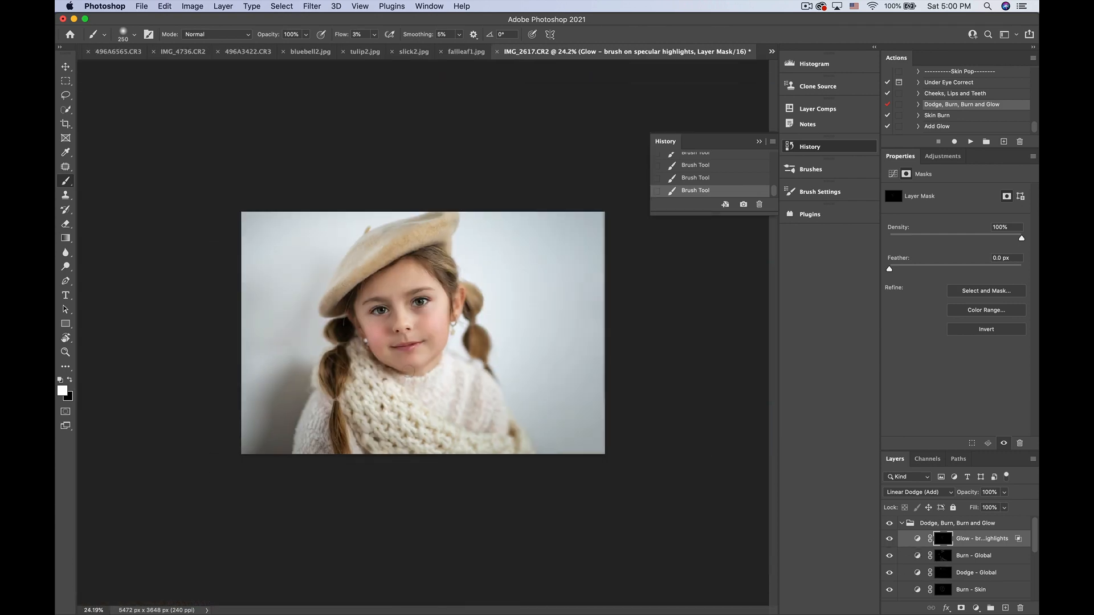
left_click(890, 539)
left_click(890, 539)
left_click(890, 539)
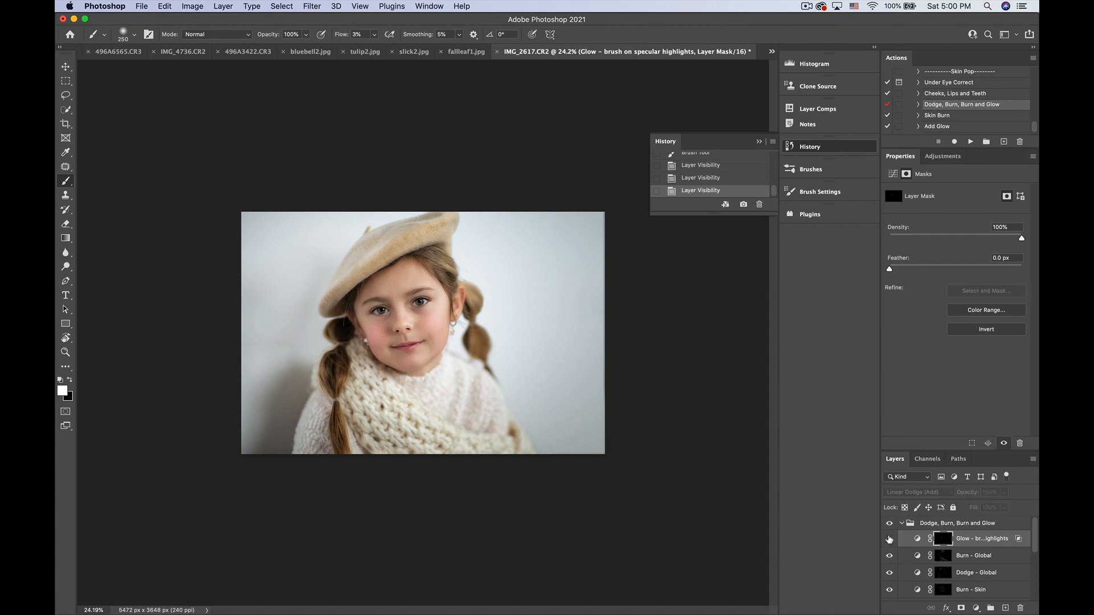
left_click(889, 539)
left_click(890, 539)
left_click(890, 540)
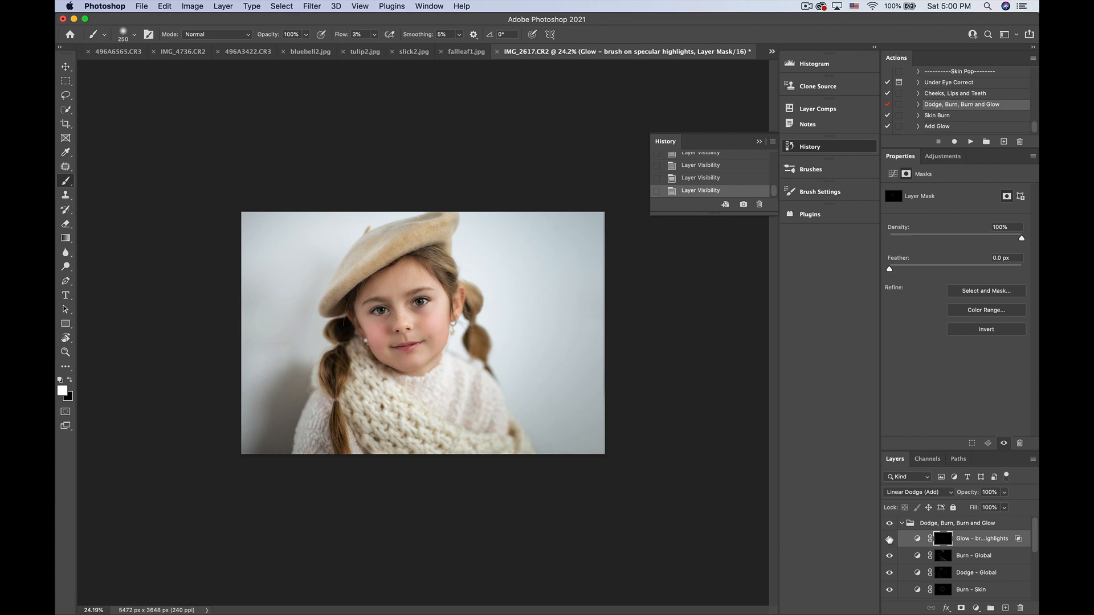
key("super+minus")
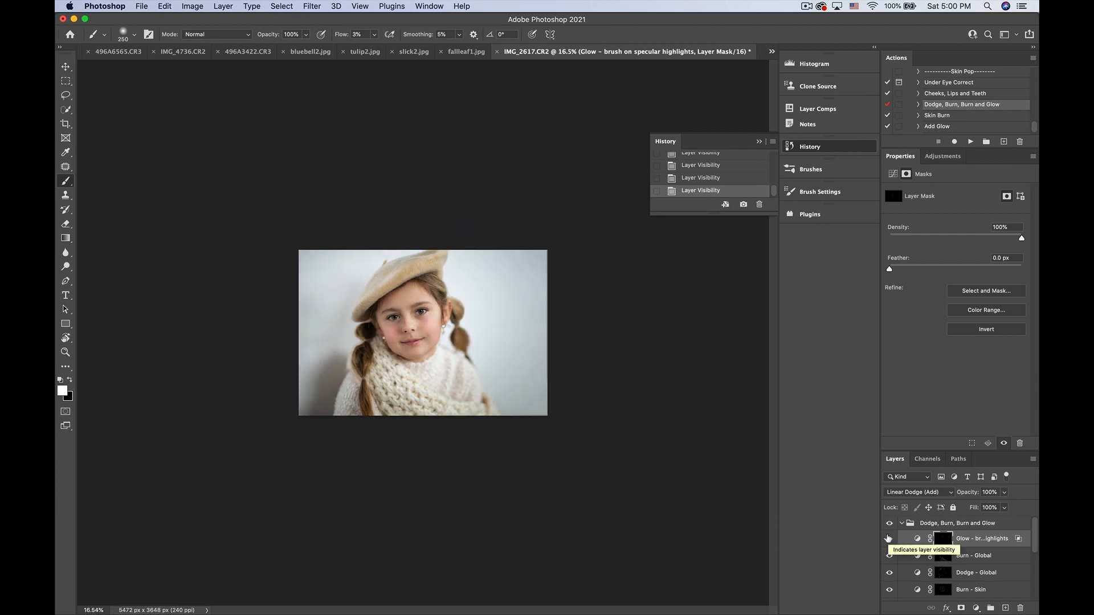
Brighten the skin just above both eyes on the Glow mask with a 150 px brush
key("super+plus")
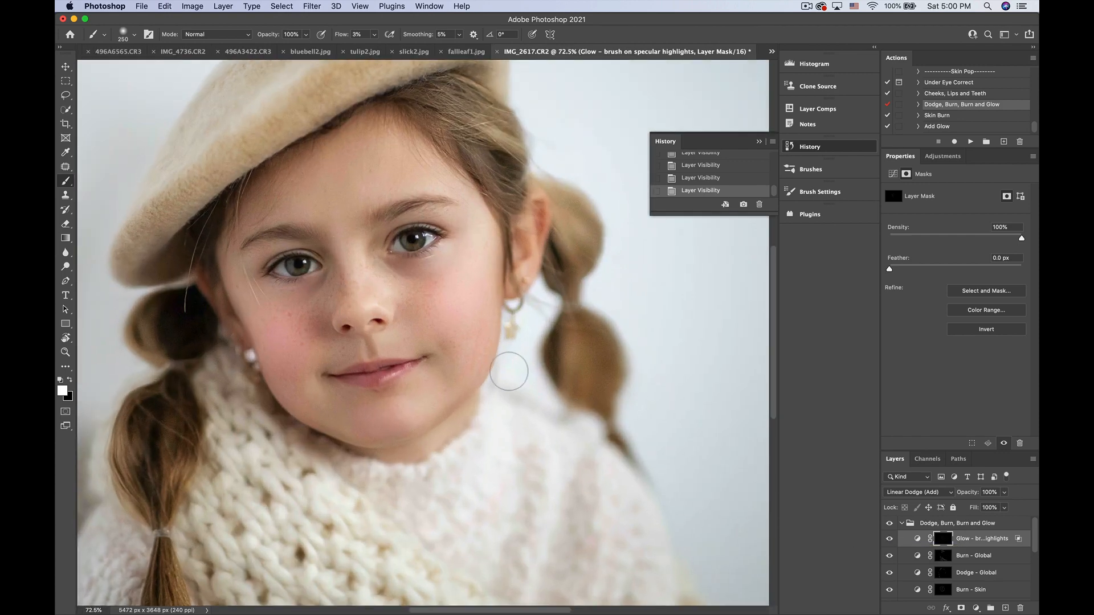
key("bracketleft")
key("bracketleft")
key("bracketleft")
left_click(442, 218)
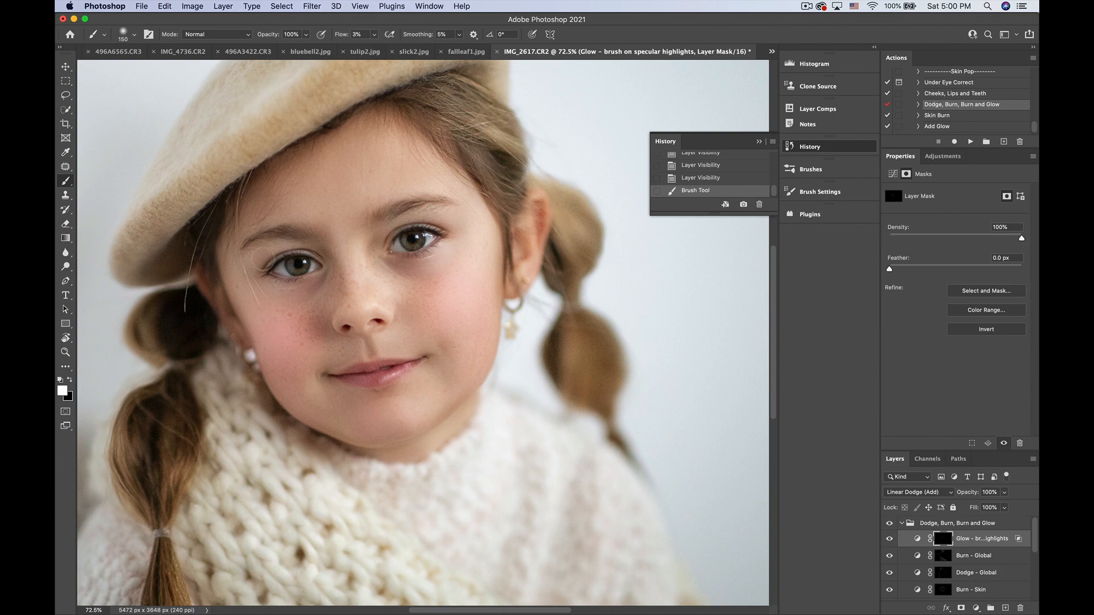
left_click(282, 245)
key("super+0")
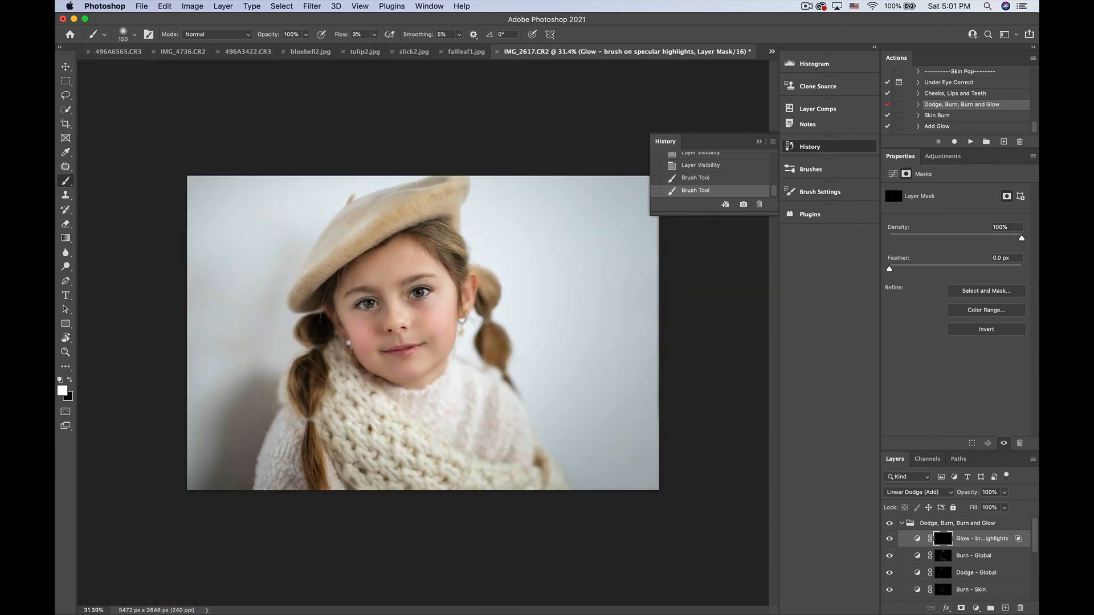
Collapse the Dodge, Burn, Burn and Glow group and run the Add Contrast to Skin action
left_click(906, 523)
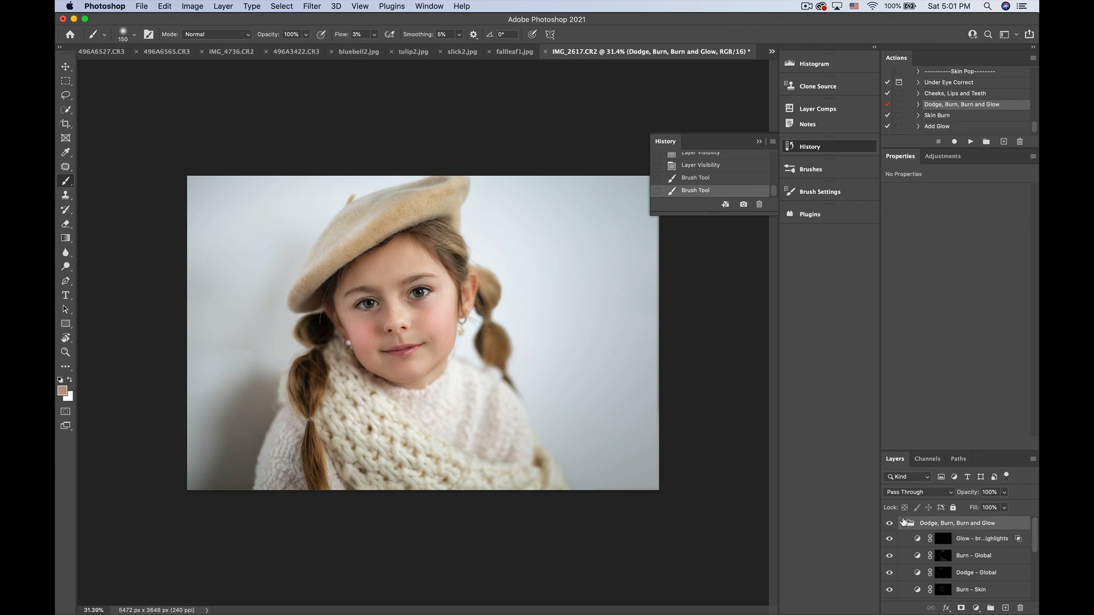
left_click(902, 523)
scroll(961, 113, "down", 2)
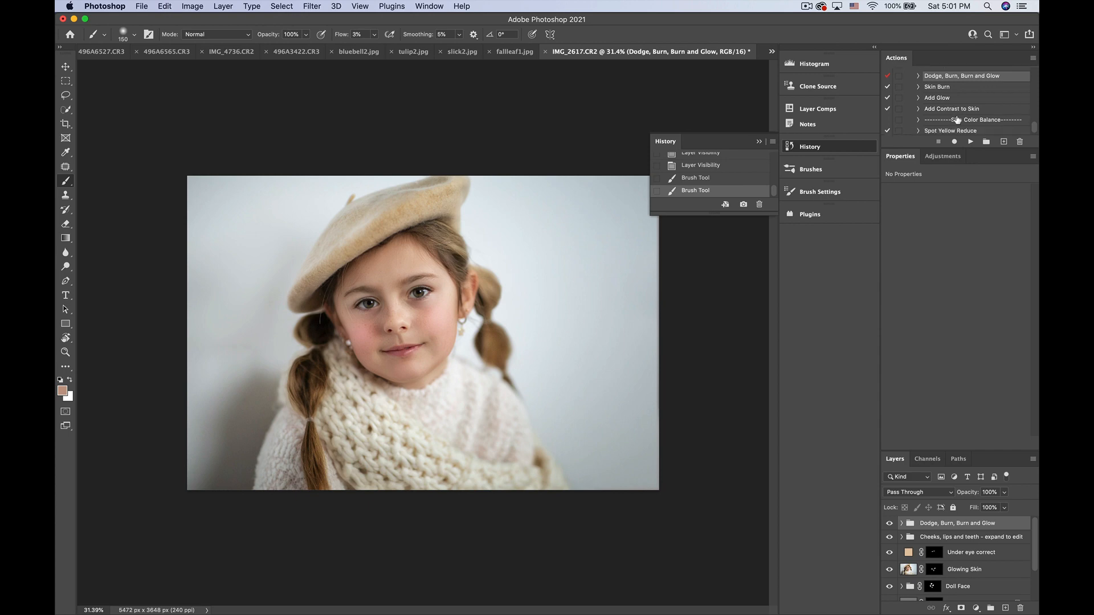
scroll(957, 120, "down", 1)
left_click(941, 104)
left_click(970, 142)
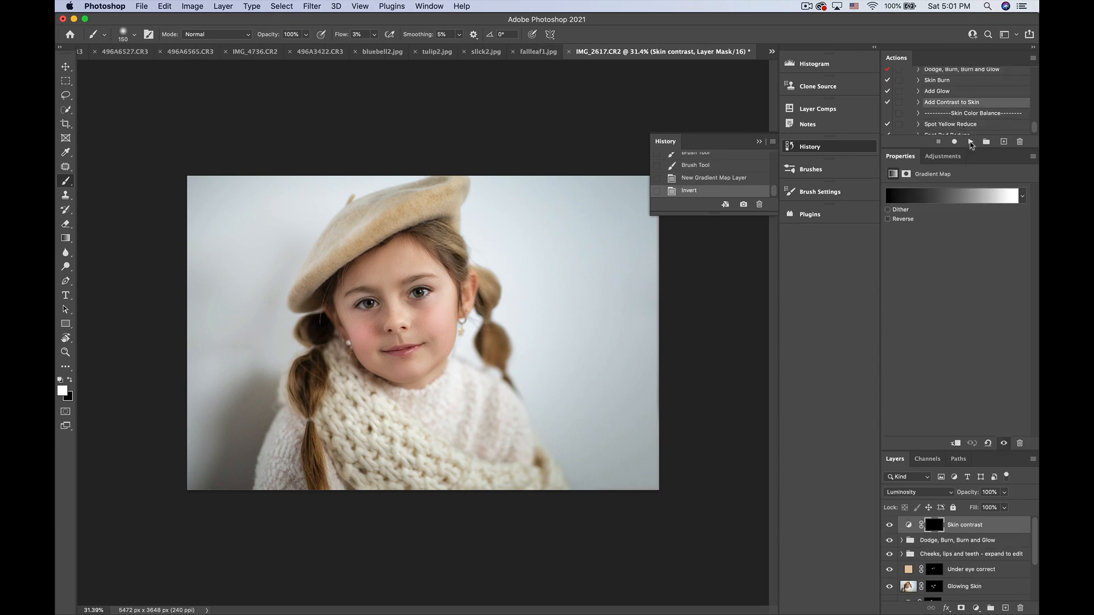
Paint contrast onto both cheeks on the Skin contrast mask with a 400 px brush, raising the flow to 62%
scroll(405, 318, "up", 3)
key("bracketright")
key("bracketright")
key("bracketright")
key("bracketright")
key("bracketright")
key("bracketright")
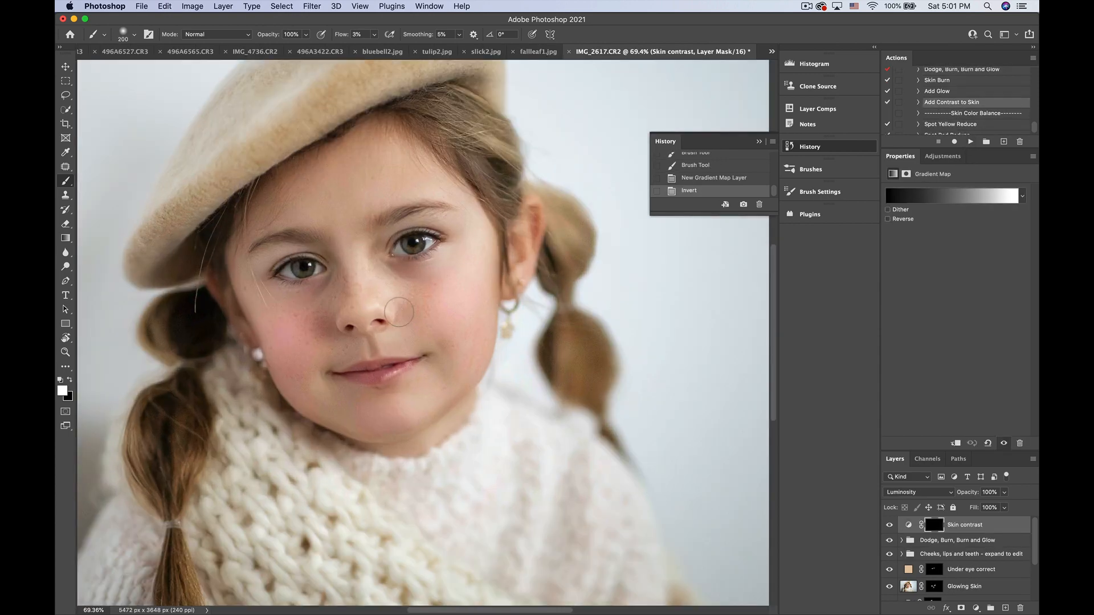
key("bracketleft")
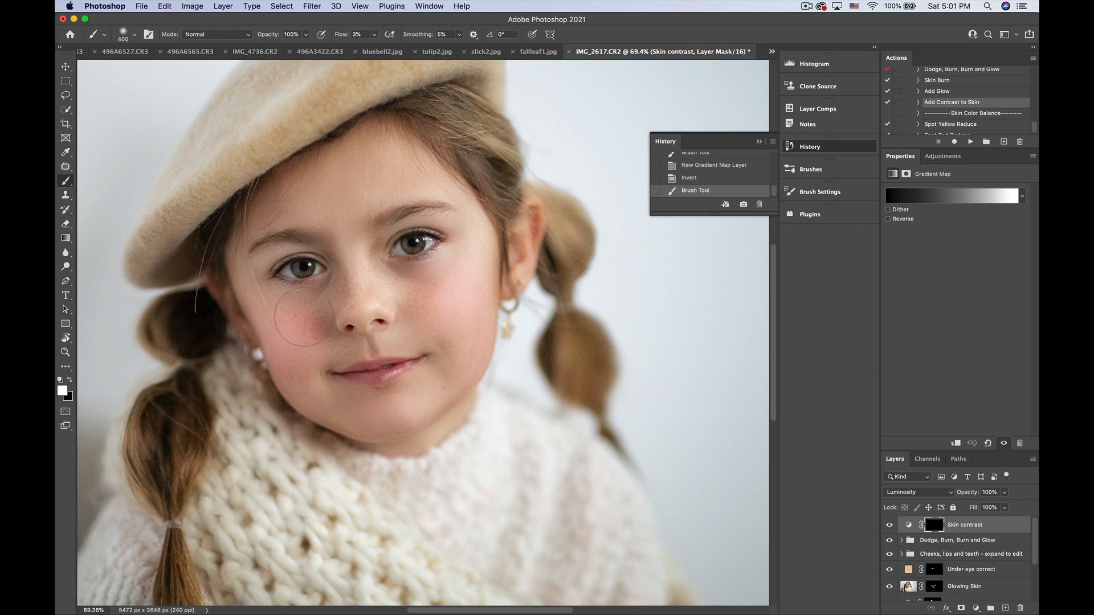
left_click_drag(374, 34, 404, 49)
left_click(297, 319)
left_click_drag(401, 308, 423, 295)
Hide the Skin contrast layer
scroll(522, 304, "down", 5)
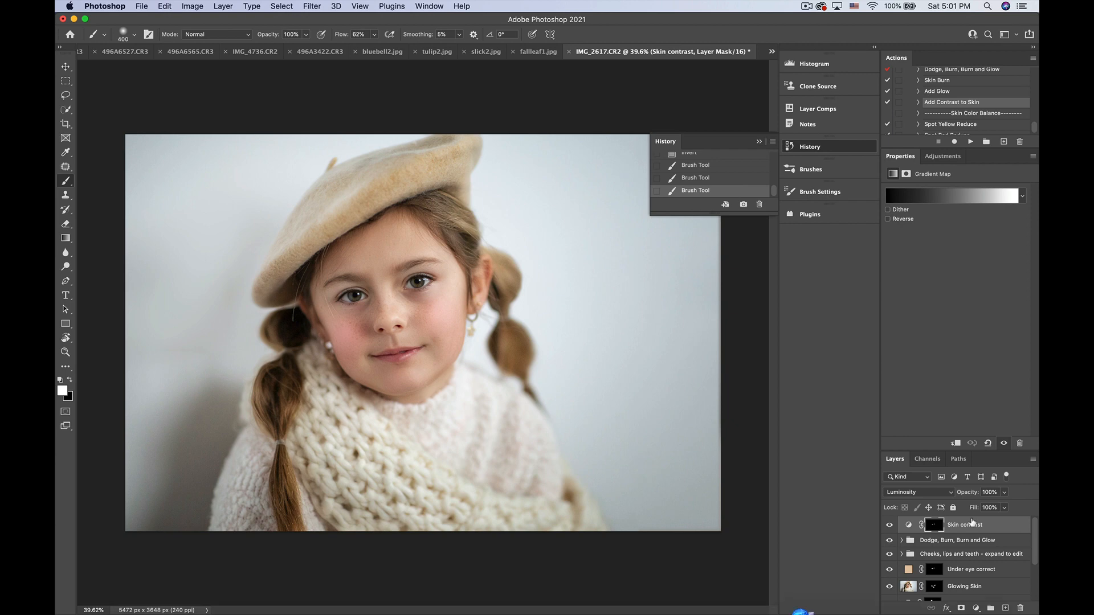
left_click(909, 525)
left_click(890, 525)
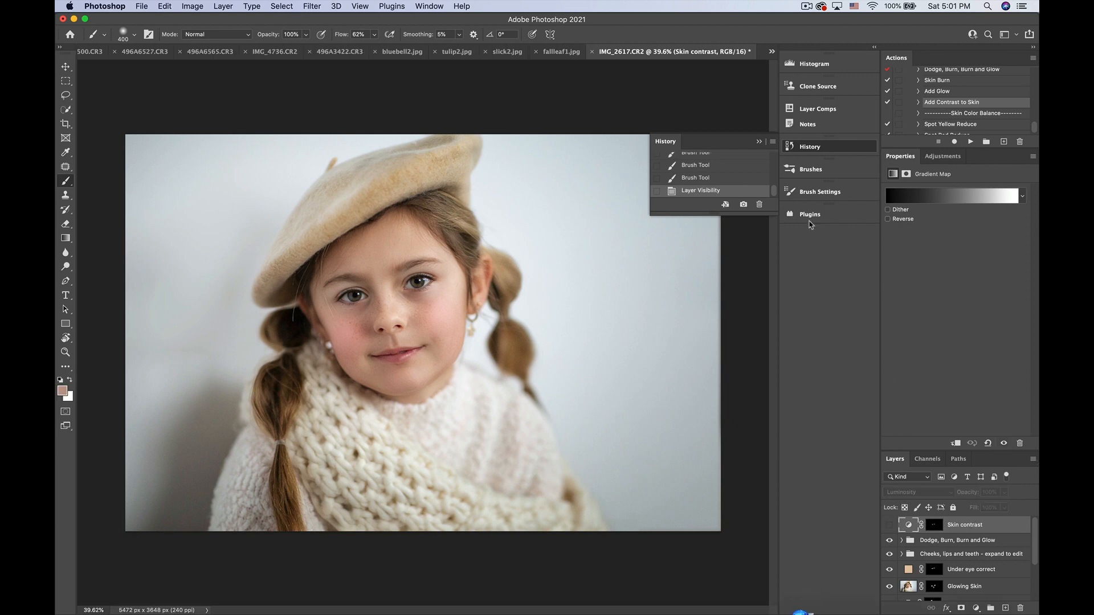
Run the Spot Yellow Reduce action and paint its mask over the forehead below the beret with the 400 px brush
scroll(973, 104, "down", 3)
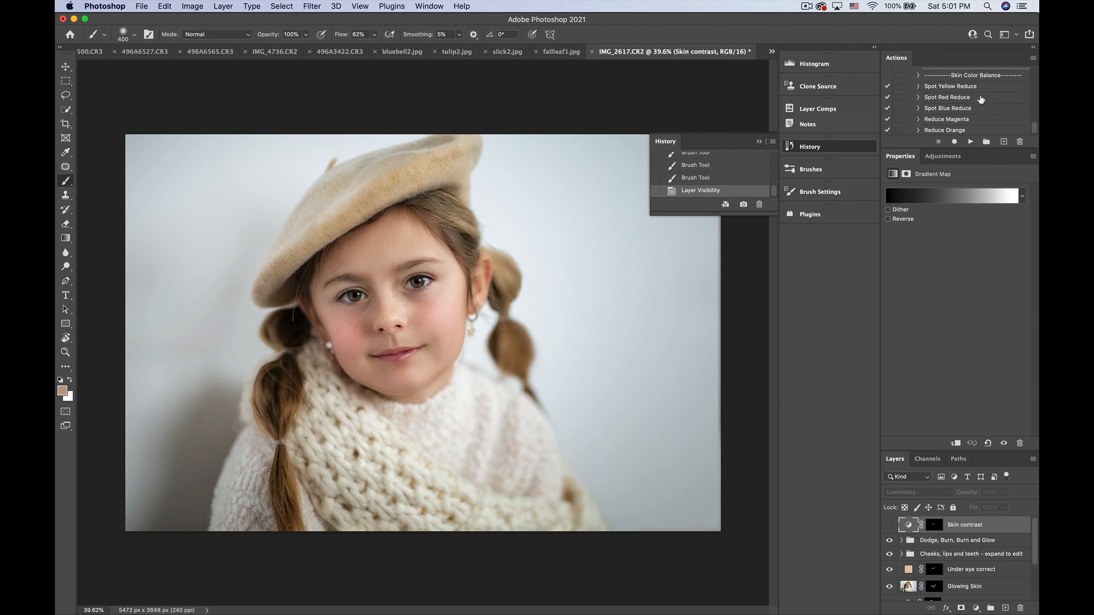
left_click(942, 87)
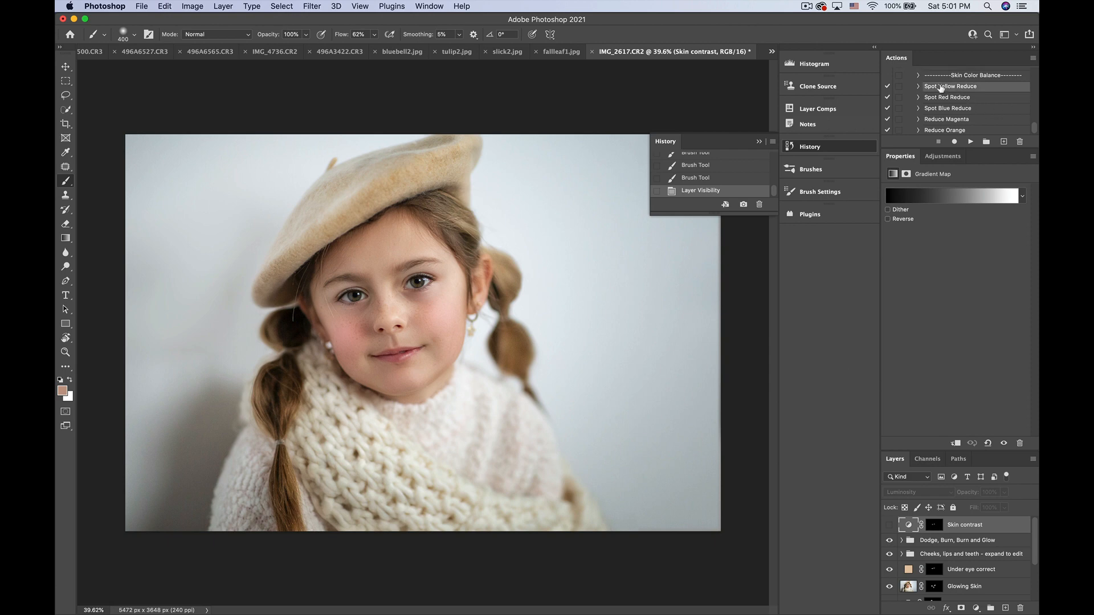
left_click(971, 141)
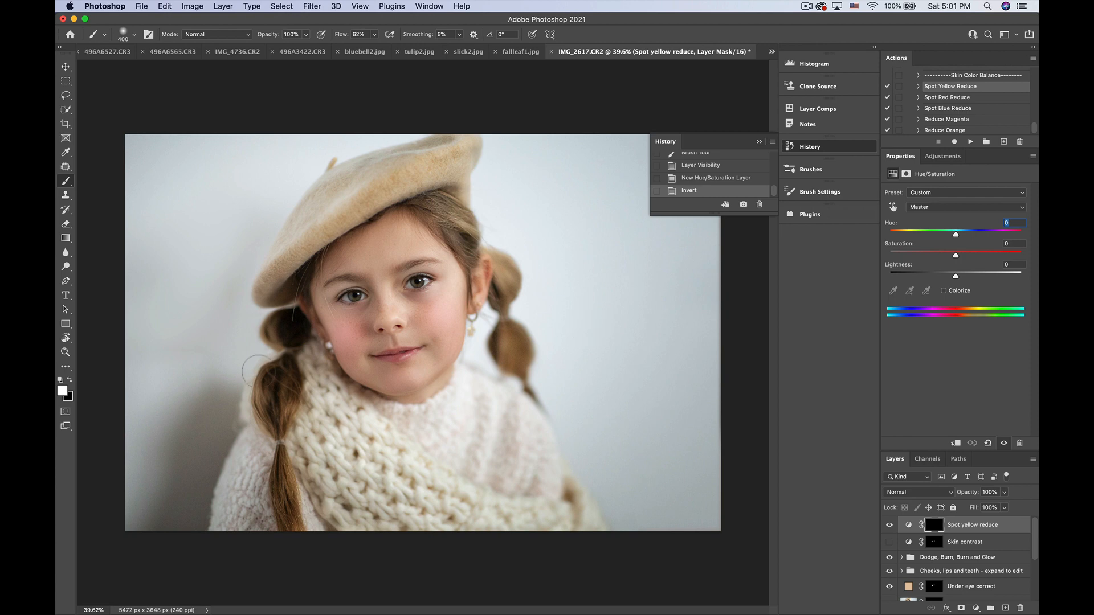
mouse_move(336, 251)
left_mouse_down()
mouse_move(315, 268)
mouse_move(399, 234)
mouse_move(327, 258)
left_mouse_up()
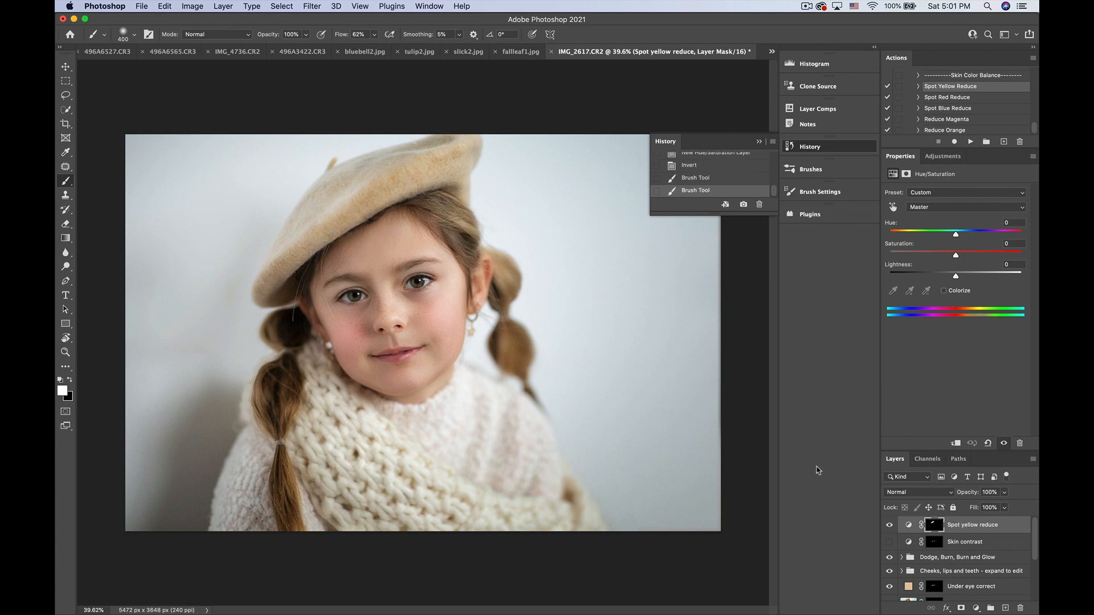
Compare the portrait with the Spot yellow reduce layer hidden and shown, and lower the layer's opacity to 30%
left_click(890, 525)
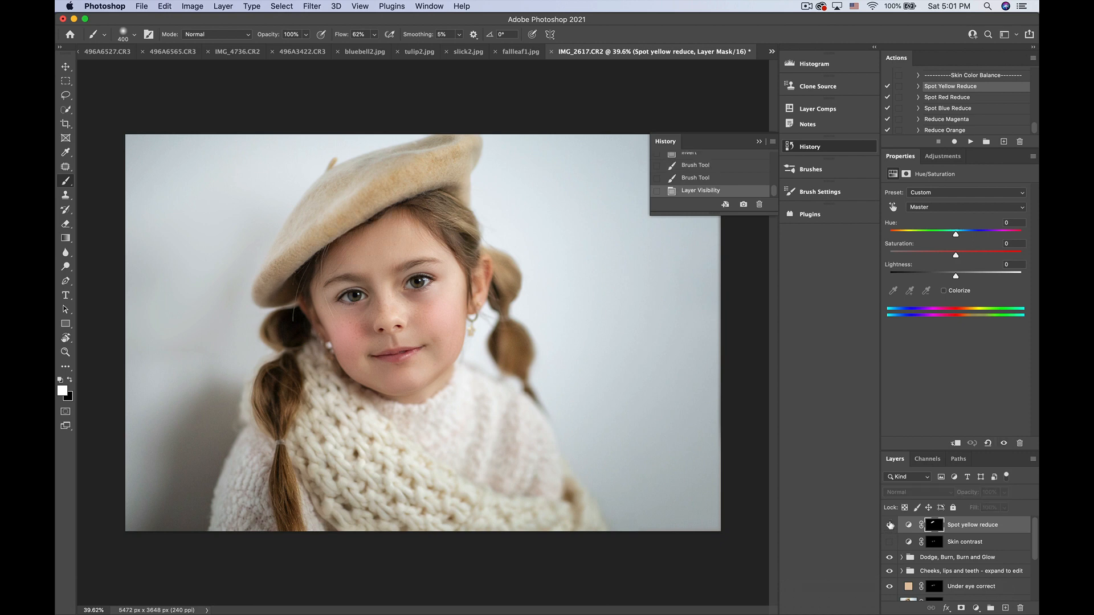
left_click(891, 525)
left_click(890, 525)
left_click(890, 525)
left_click(890, 525)
left_click(891, 524)
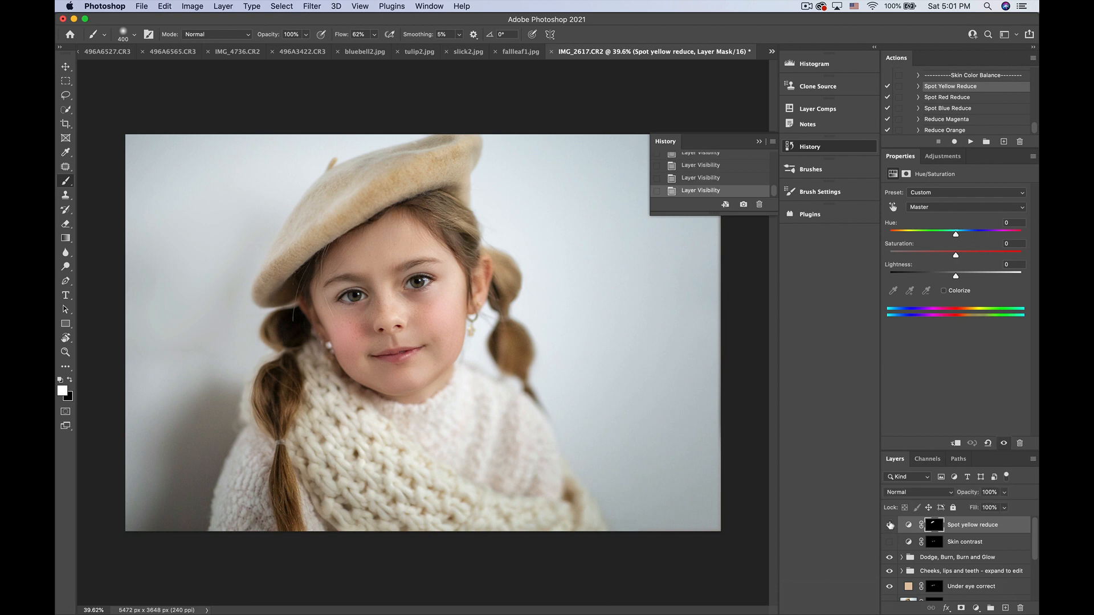
left_click(890, 525)
left_click(890, 525)
left_click(890, 525)
left_click(890, 525)
left_click(1005, 492)
left_click_drag(1004, 506, 969, 506)
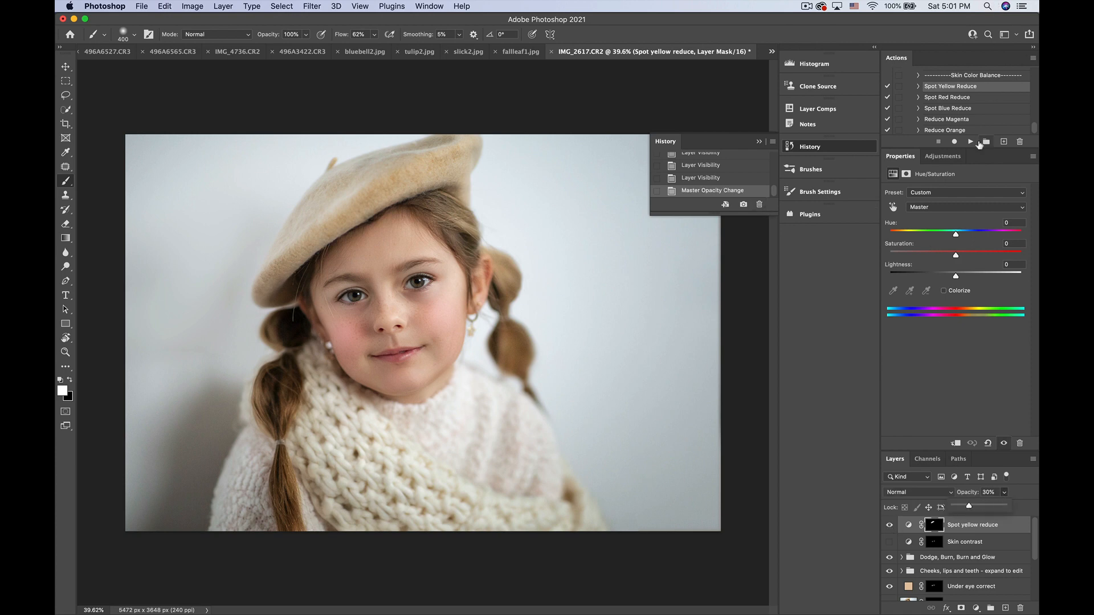
Look through the remaining Skin Color Balance actions and select Reduce Magenta, cancelling the toggle of its dialogs
scroll(974, 105, "down", 1)
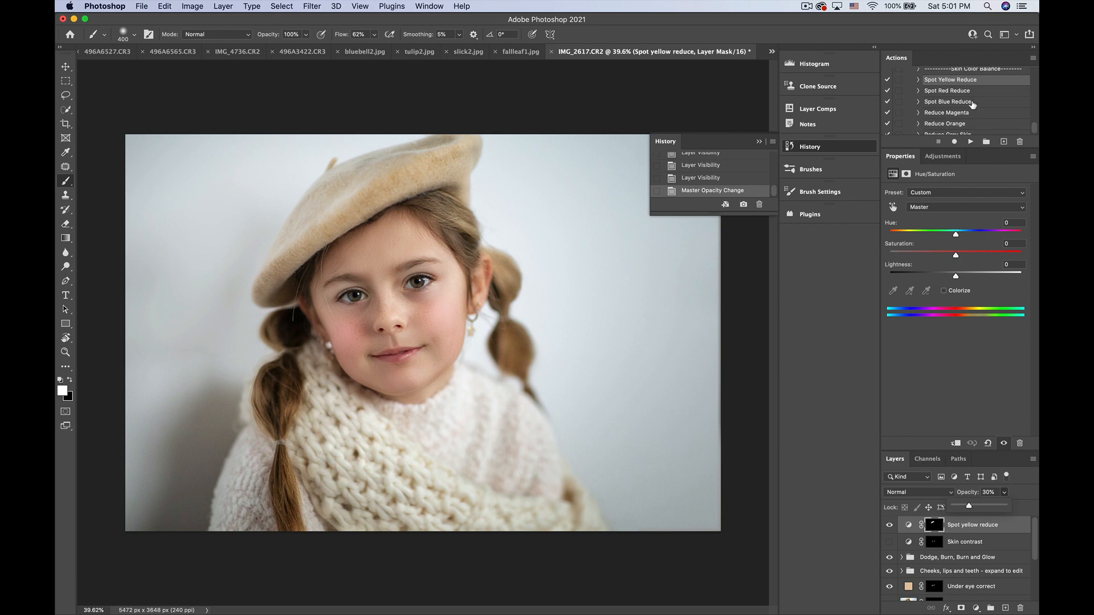
scroll(974, 105, "down", 1)
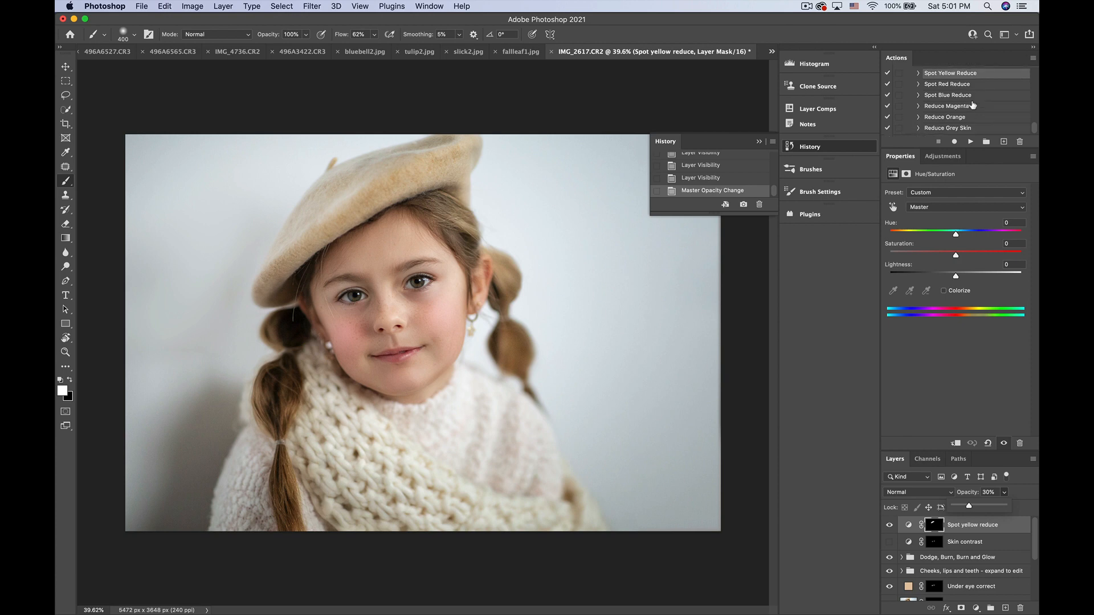
scroll(973, 105, "down", 1)
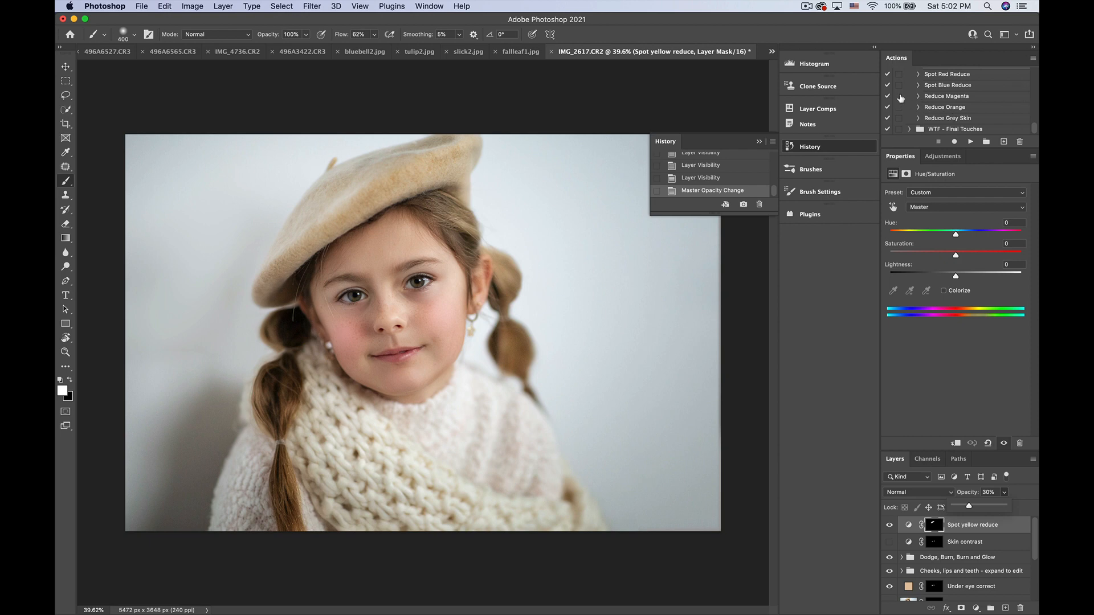
left_click(899, 100)
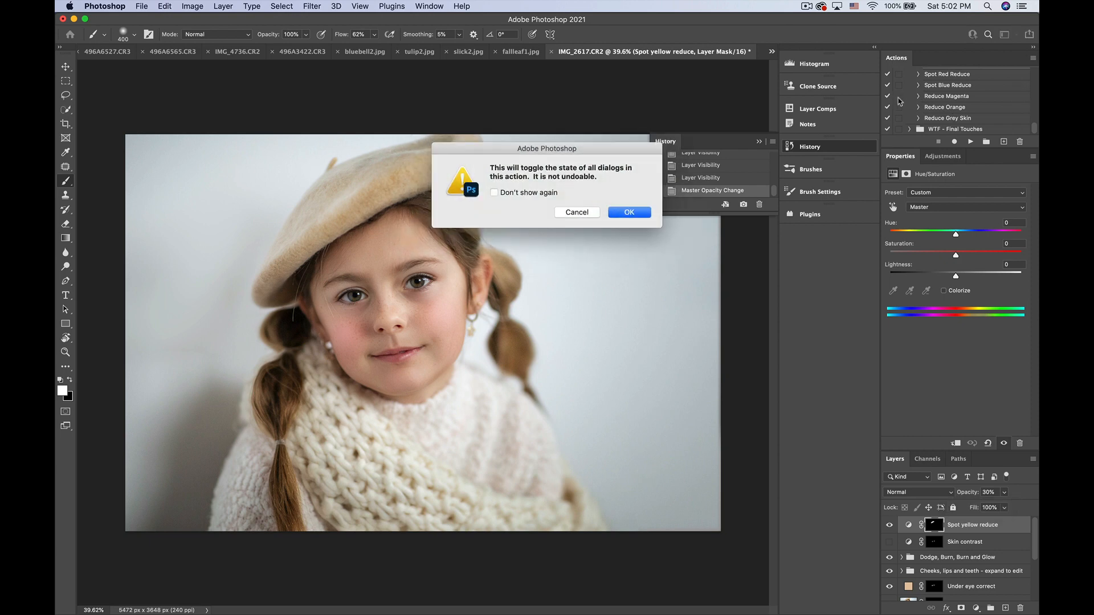
left_click(582, 216)
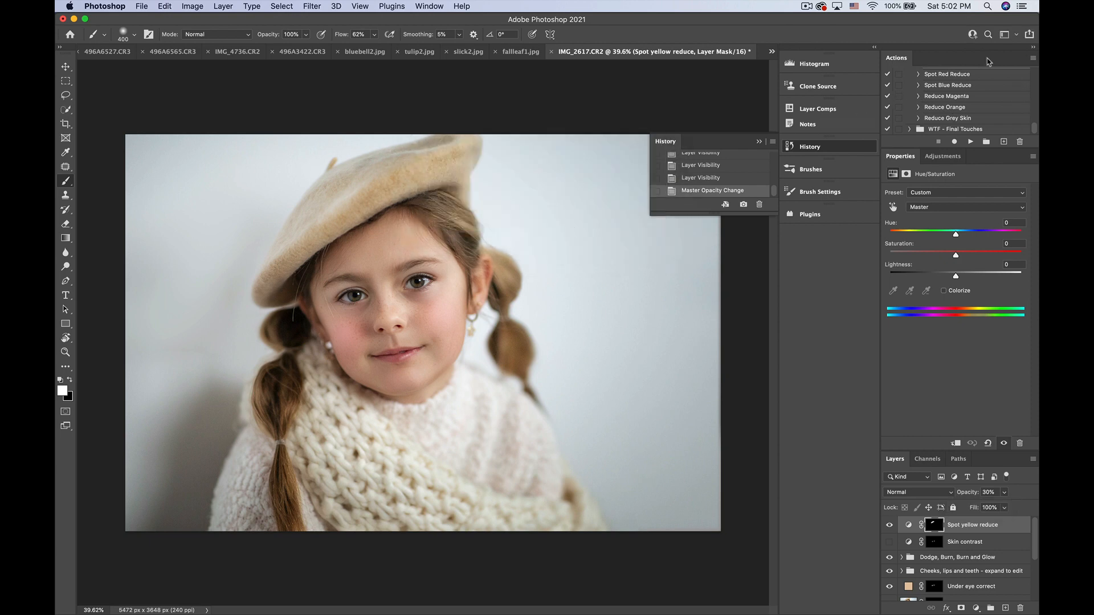
left_click(953, 97)
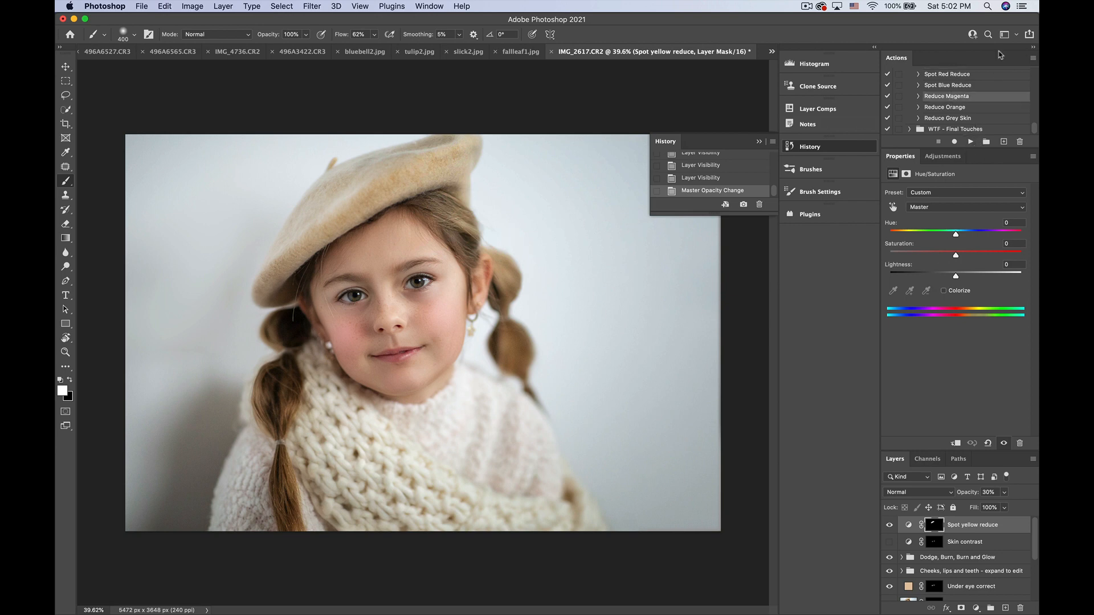
Run the Reduce Magenta action and compare the portrait with its layer hidden and shown
left_click(971, 142)
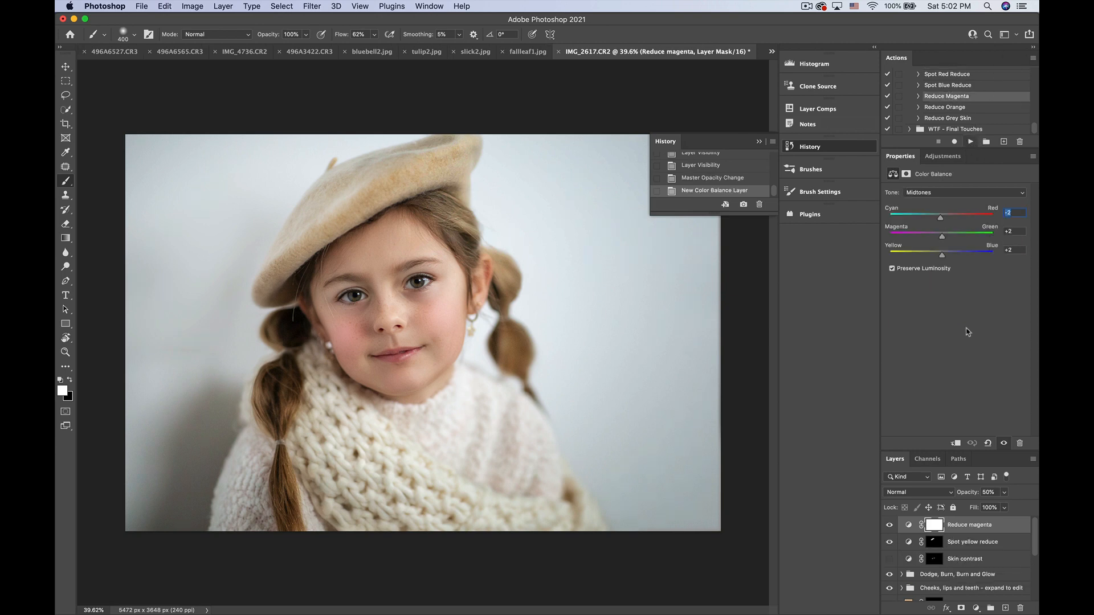
left_click(889, 525)
left_click(889, 526)
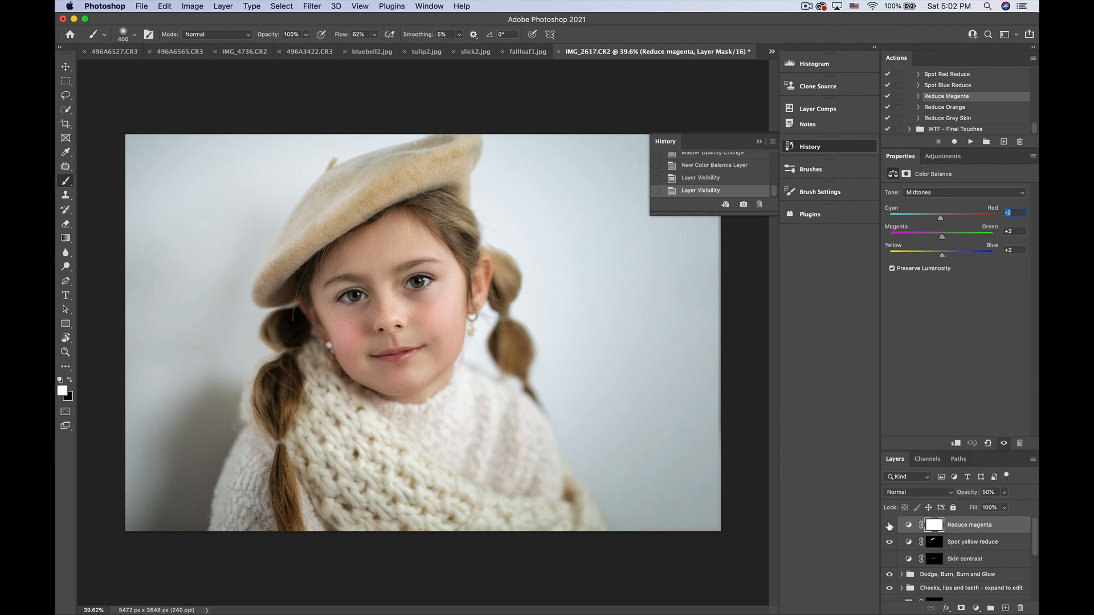
left_click(889, 526)
left_click(889, 525)
left_click(889, 525)
left_click(889, 525)
Run the Reduce Orange and Reduce Grey Skin actions
left_click(937, 109)
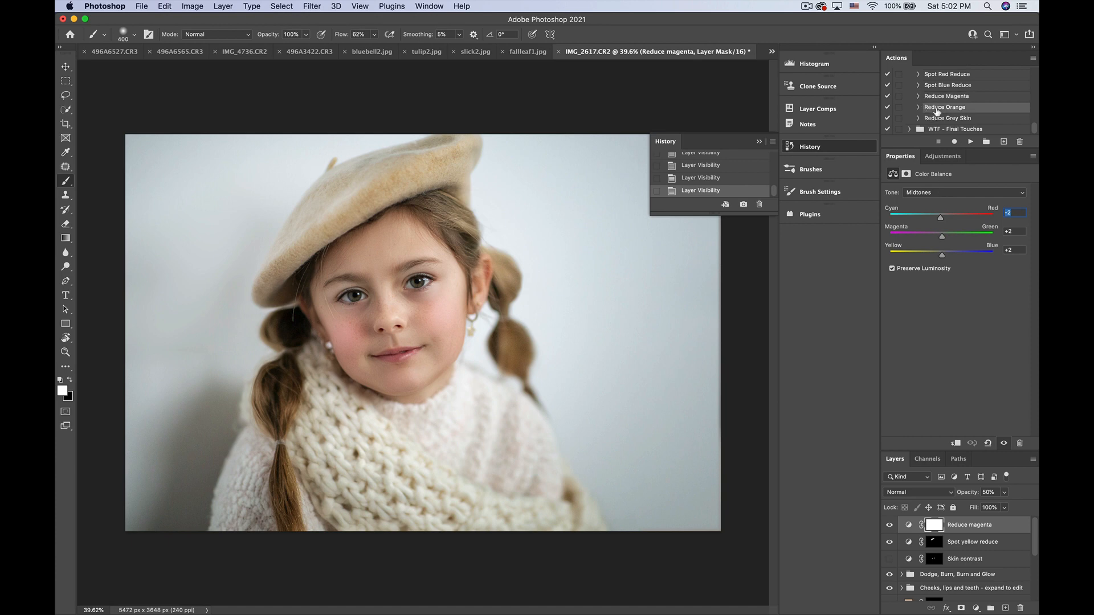
left_click(971, 141)
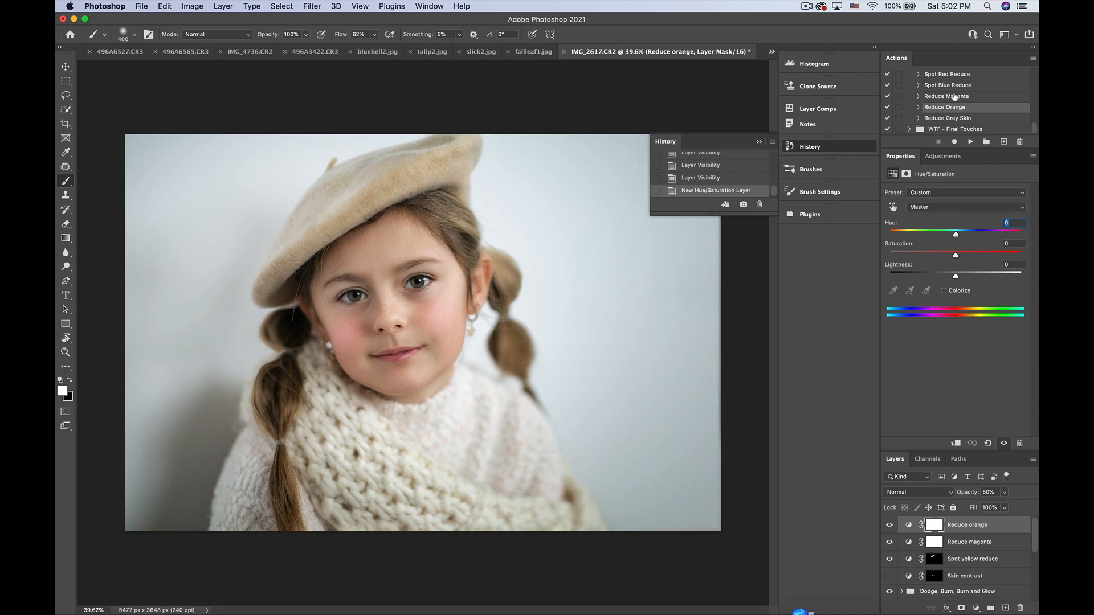
left_click(955, 119)
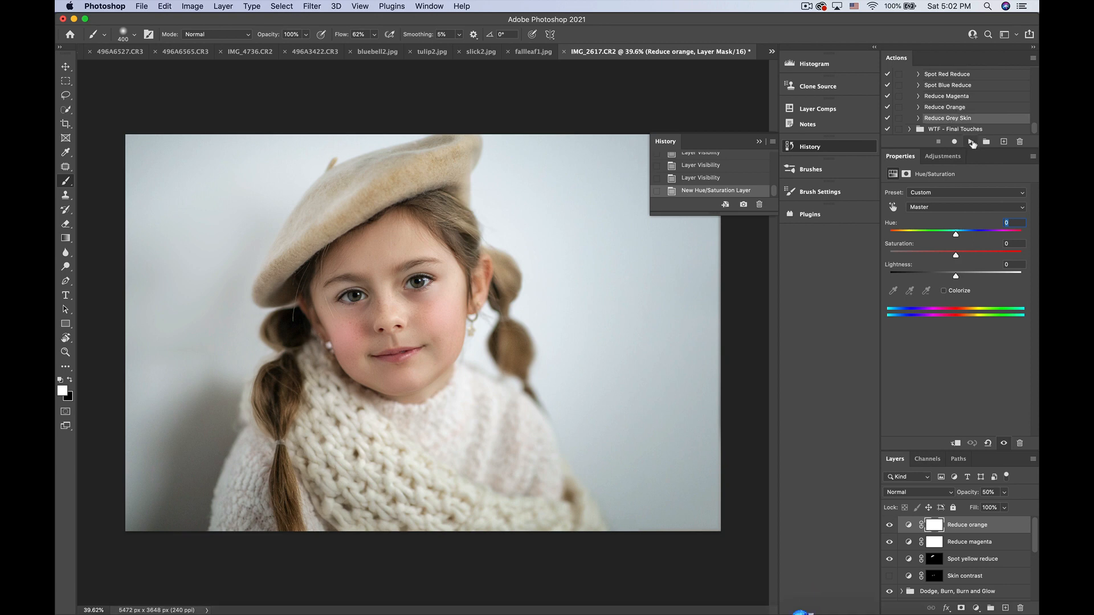
left_click(970, 142)
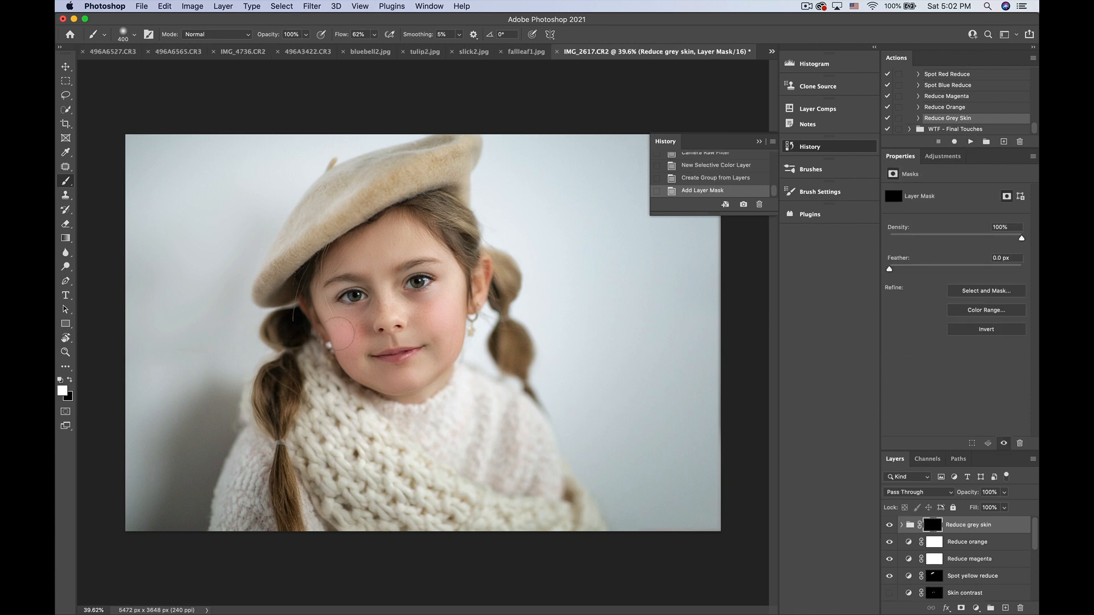
Set the brush flow to 26% and paint the Reduce grey skin mask over the cheek beside the nose with the 300 px brush
scroll(422, 342, "up", 3)
scroll(338, 332, "up", 1)
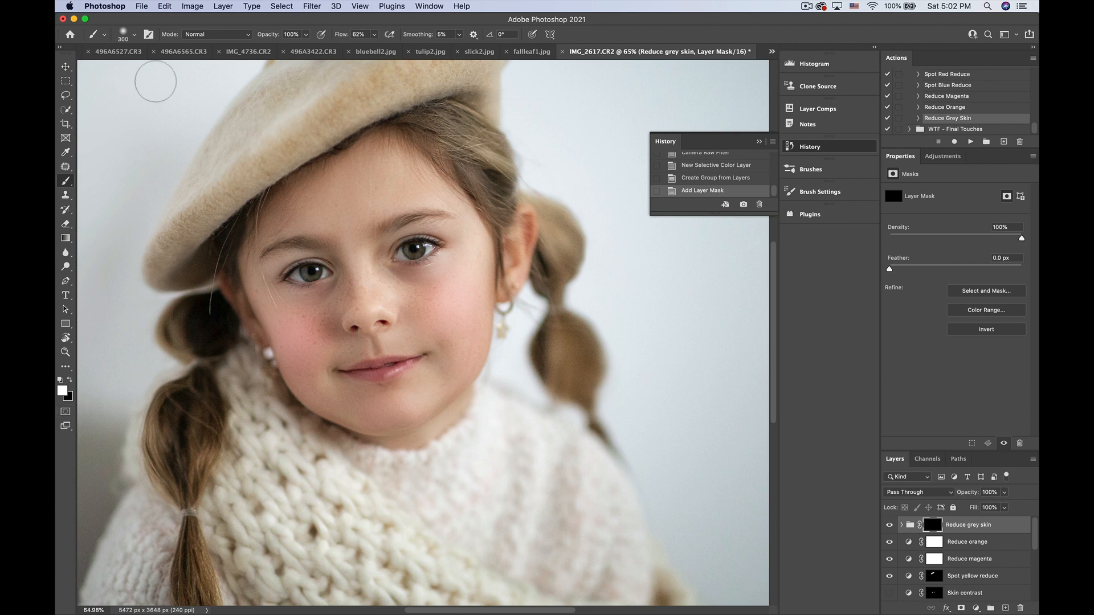
left_click(374, 35)
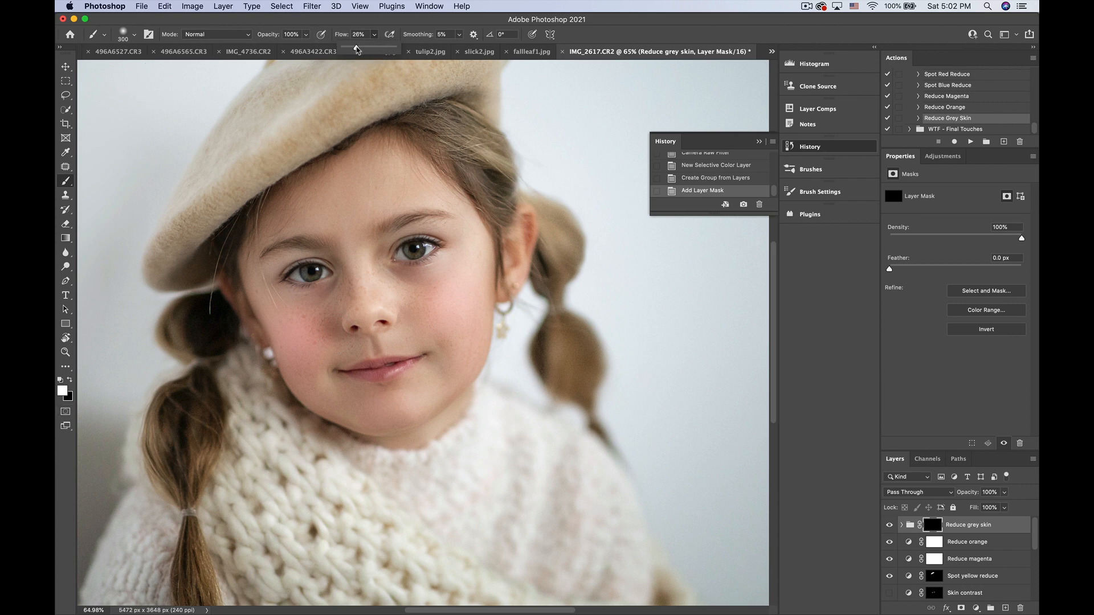
left_click(320, 333)
left_click(328, 329)
left_click(326, 325)
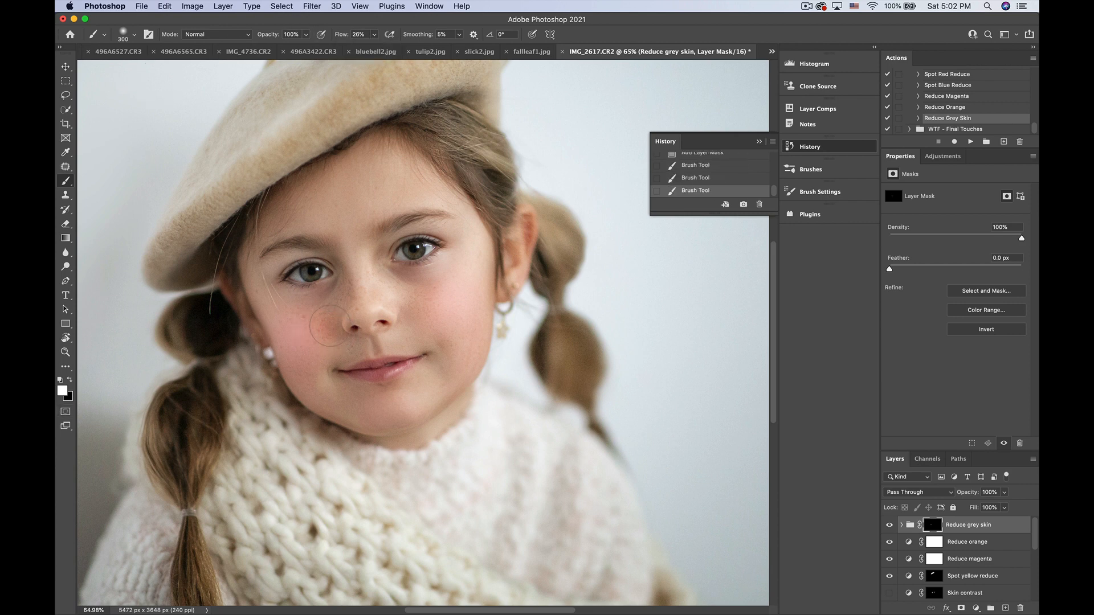
left_click(332, 305)
key("super+minus")
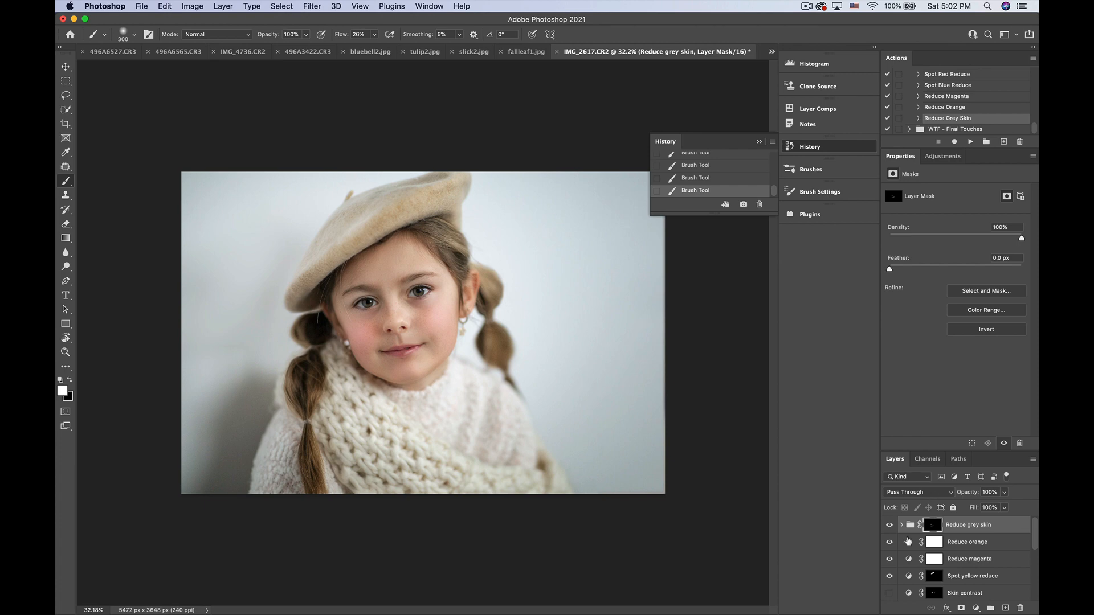
Compare the portrait with the Reduce grey skin group hidden and shown, and lower the group's opacity to 30%
left_click(890, 527)
left_click(890, 527)
left_click(890, 527)
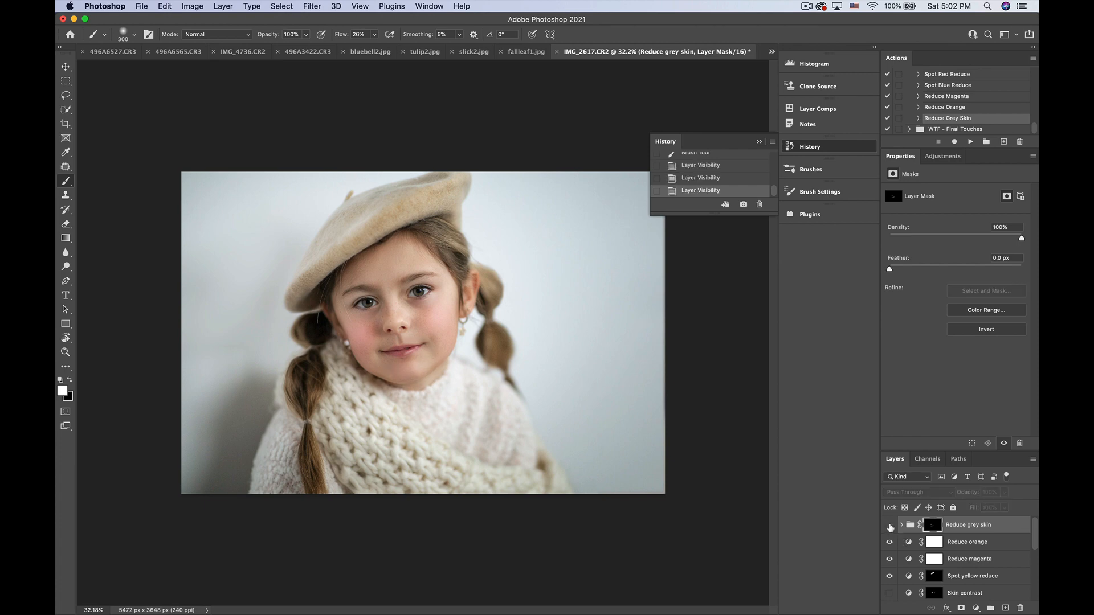
left_click(891, 527)
left_click(1004, 494)
left_click_drag(1007, 506, 970, 511)
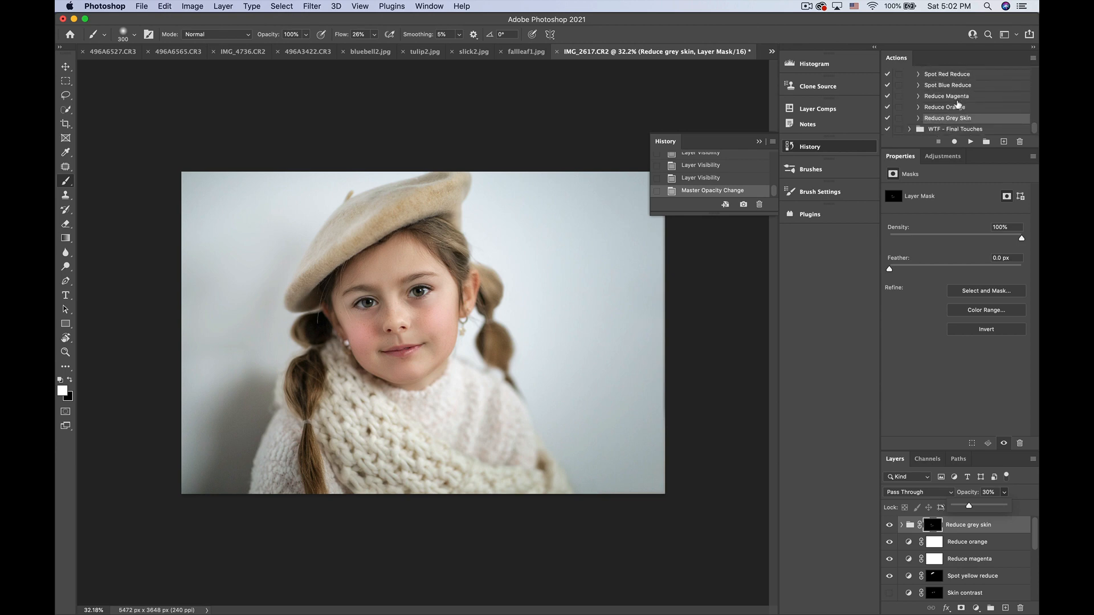
Collapse the WTF - Skin action set
scroll(959, 104, "up", 3)
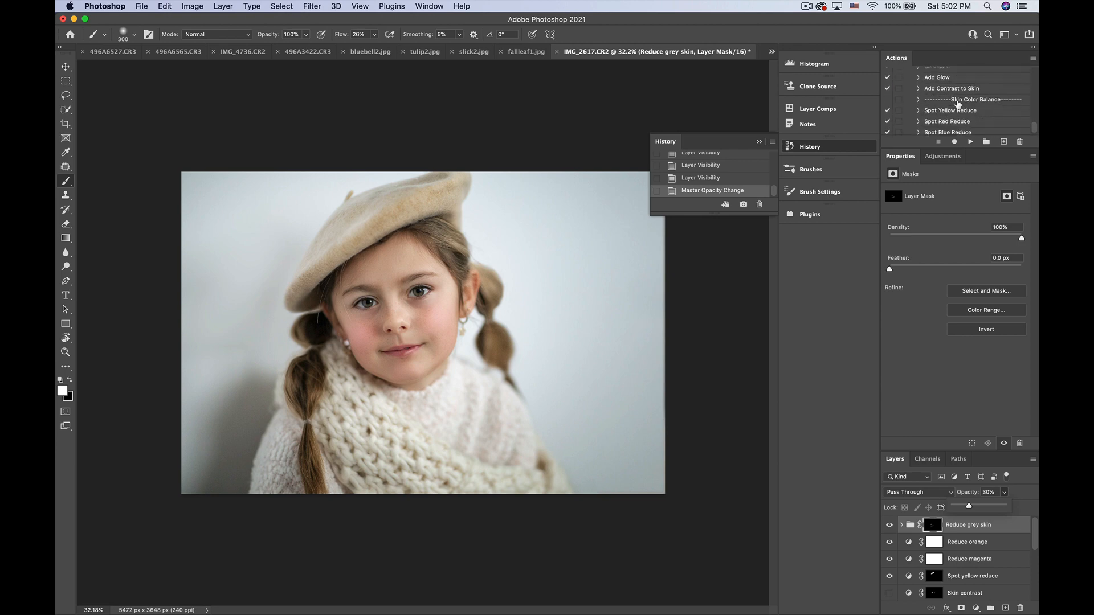
scroll(959, 104, "up", 4)
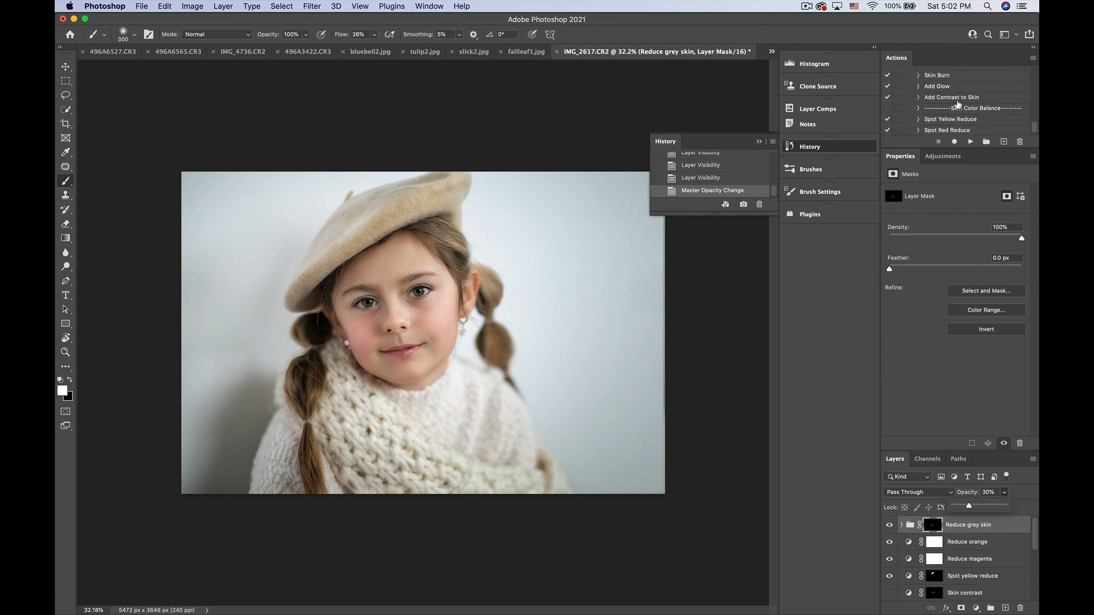
scroll(958, 104, "up", 5)
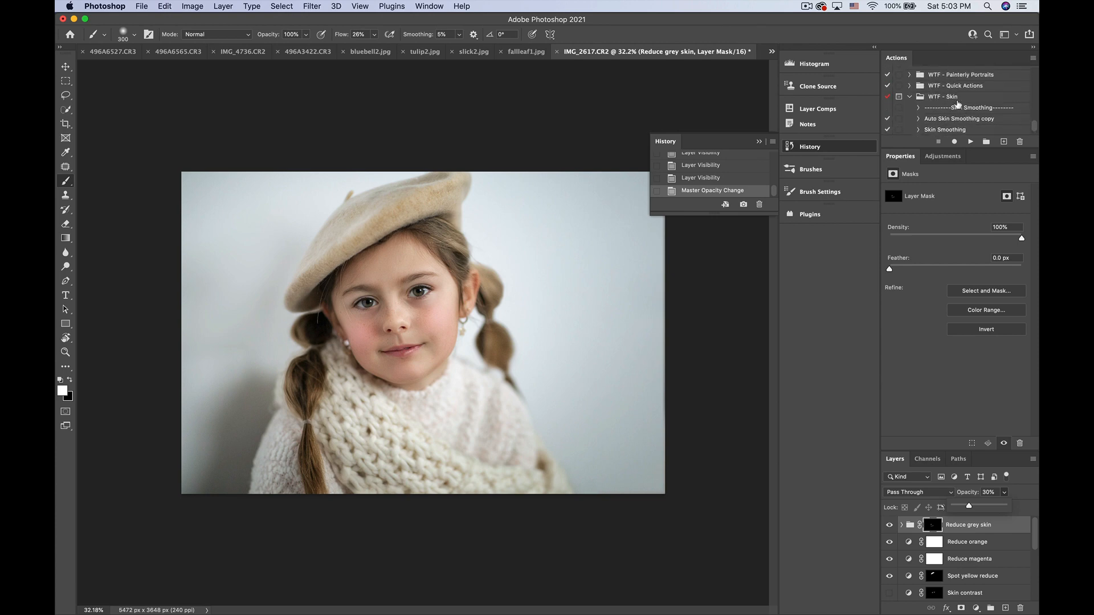
left_click(909, 97)
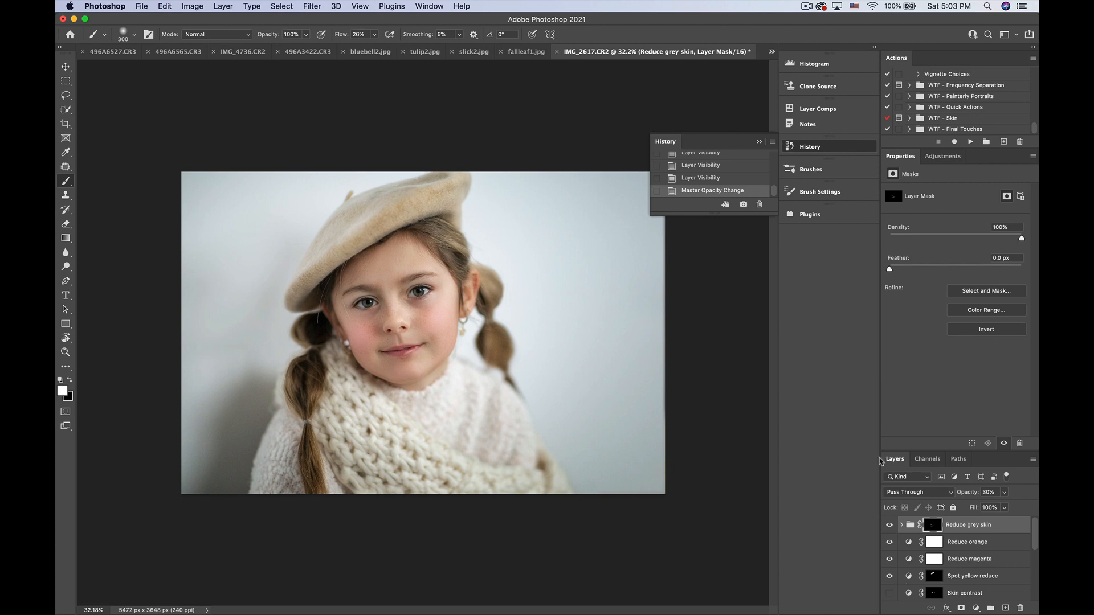
Save a history snapshot of the retouched portrait, compare it with Snapshot 2, and return to the new snapshot
left_click(744, 205)
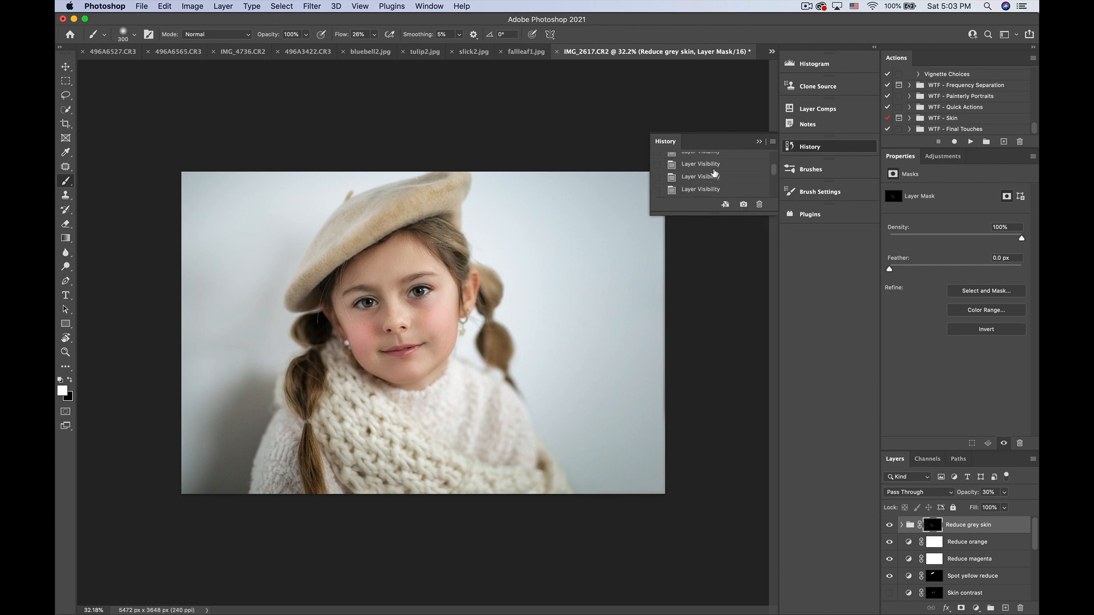
scroll(715, 173, "down", 1)
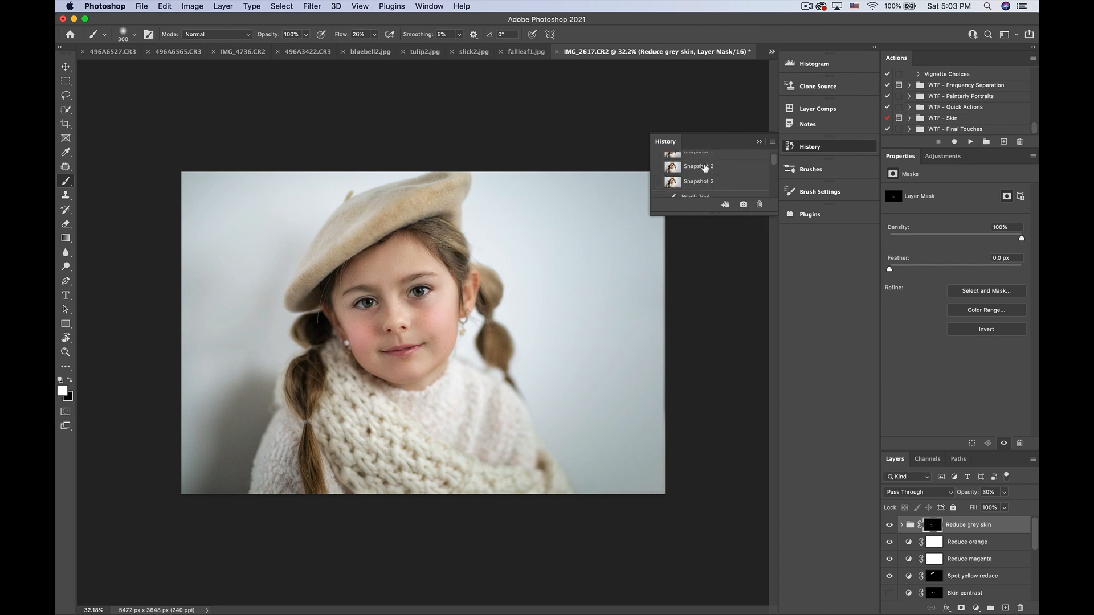
left_click(705, 167)
scroll(705, 167, "down", 2)
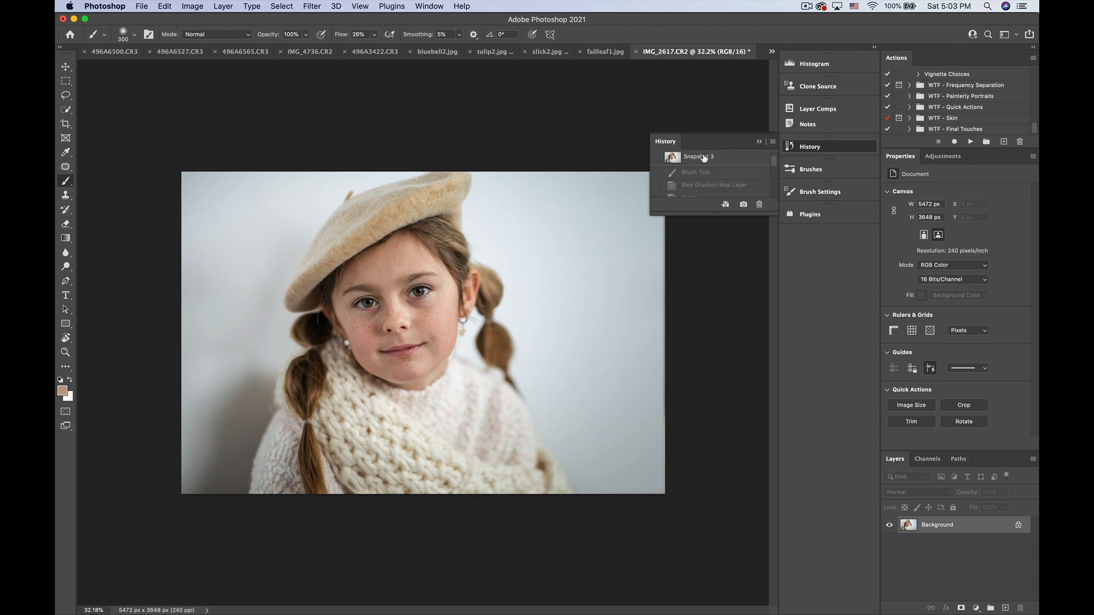
left_click(704, 159)
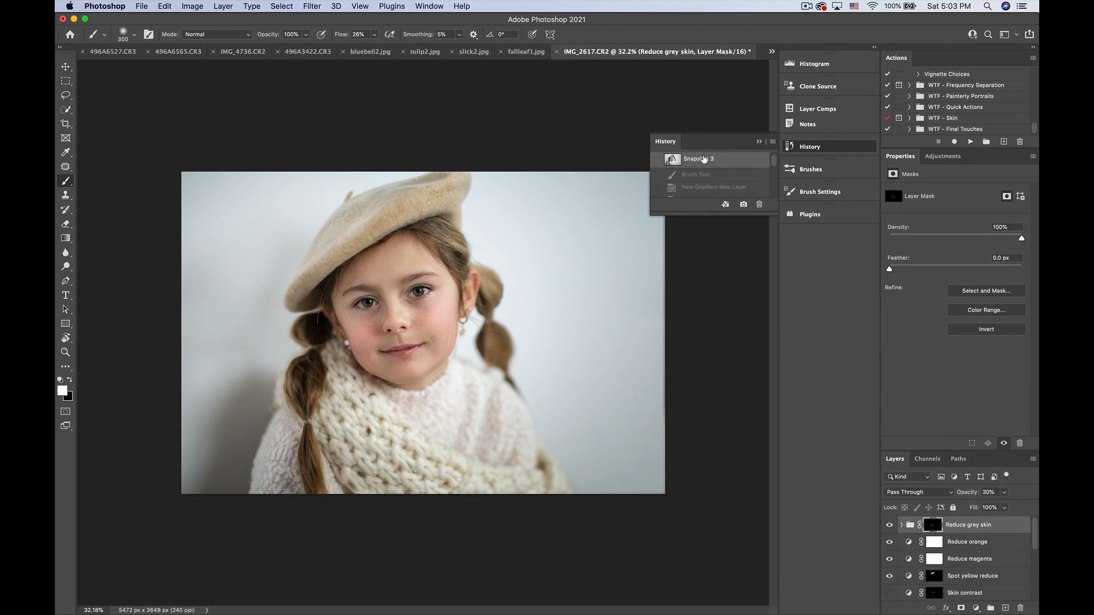
scroll(704, 159, "up", 2)
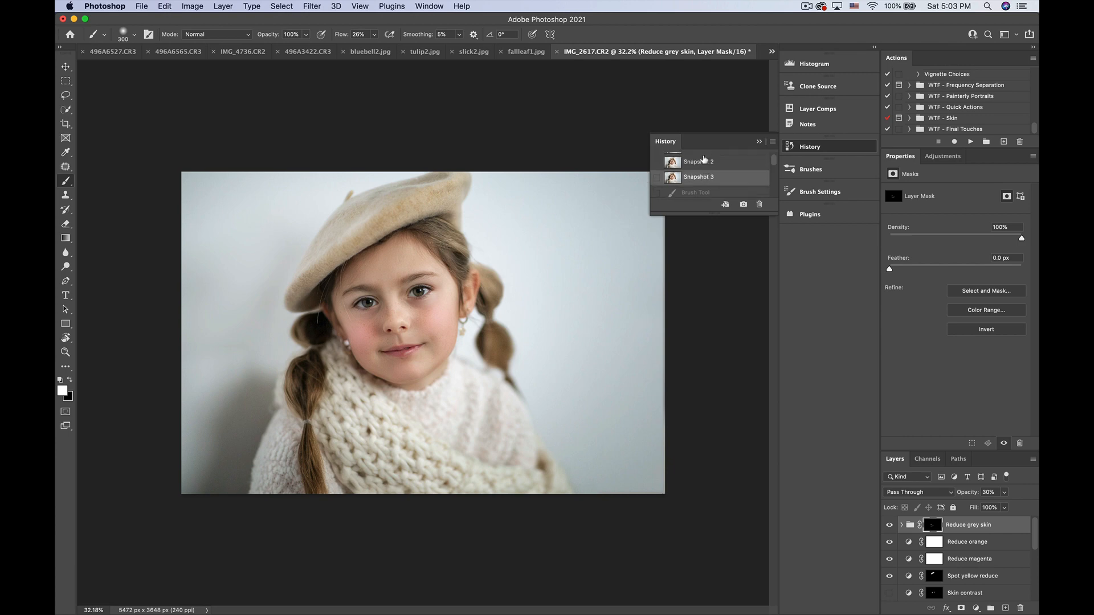
left_click(705, 173)
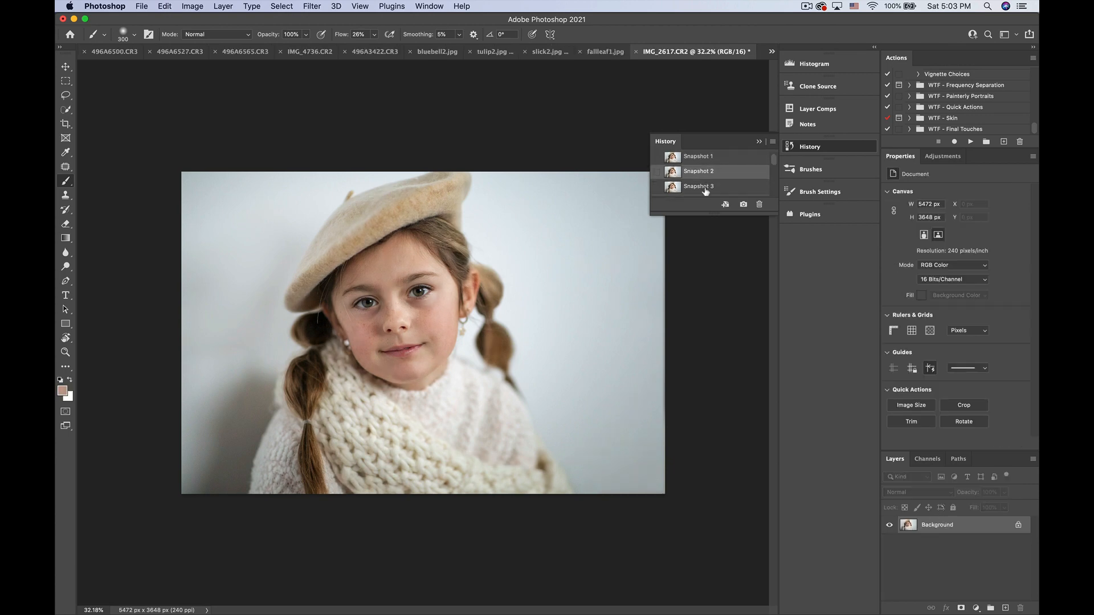
left_click(705, 190)
left_click(706, 172)
left_click(707, 188)
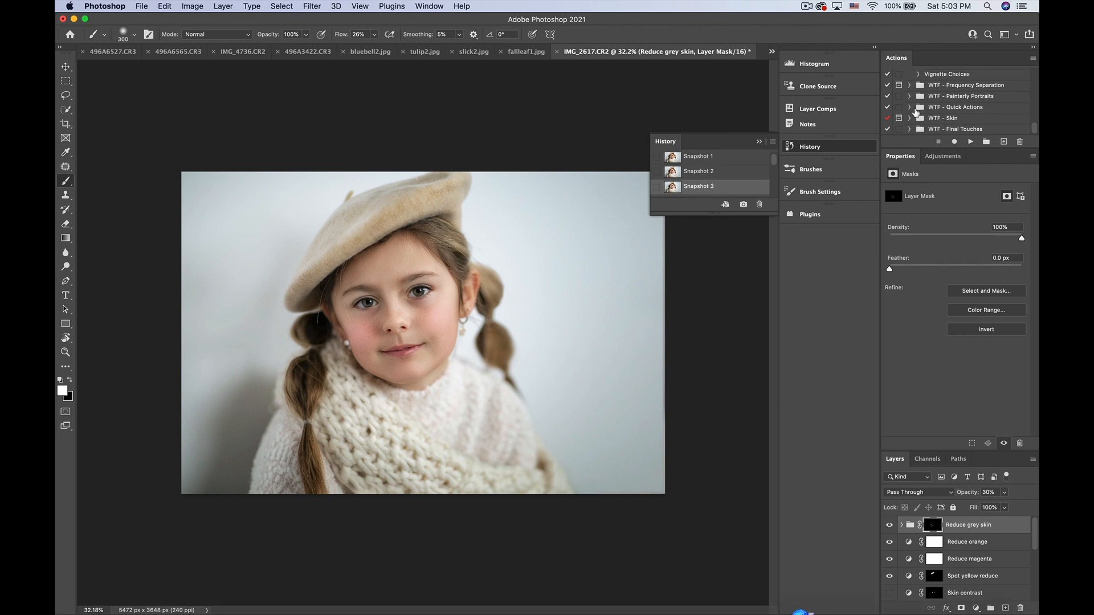
Find the WTF - Retouch action in the action sets and run it
scroll(916, 111, "down", 5)
scroll(916, 112, "up", 5)
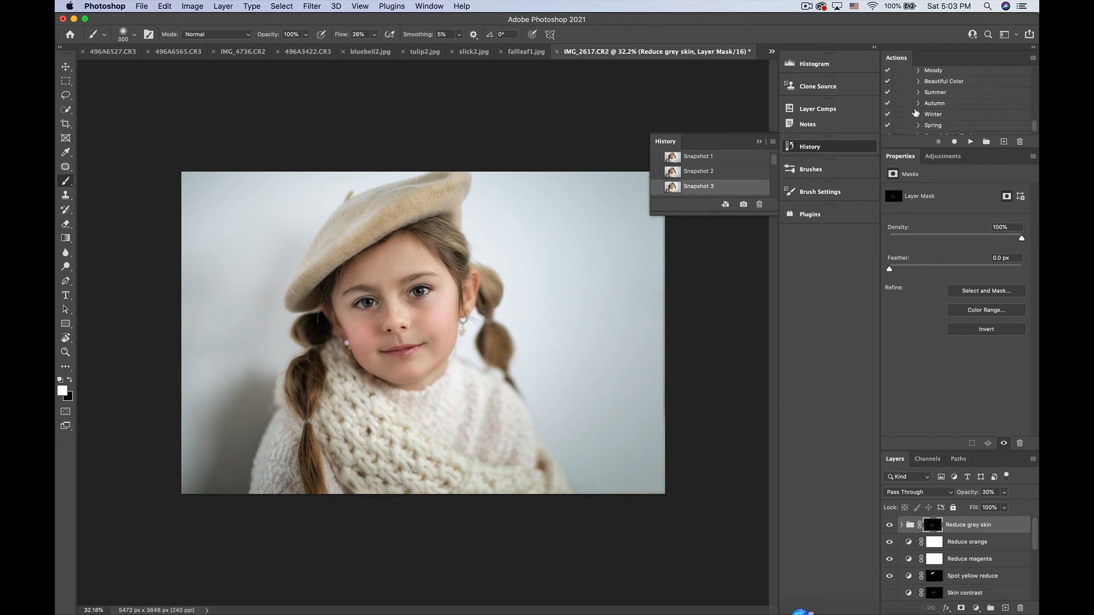
scroll(916, 112, "up", 5)
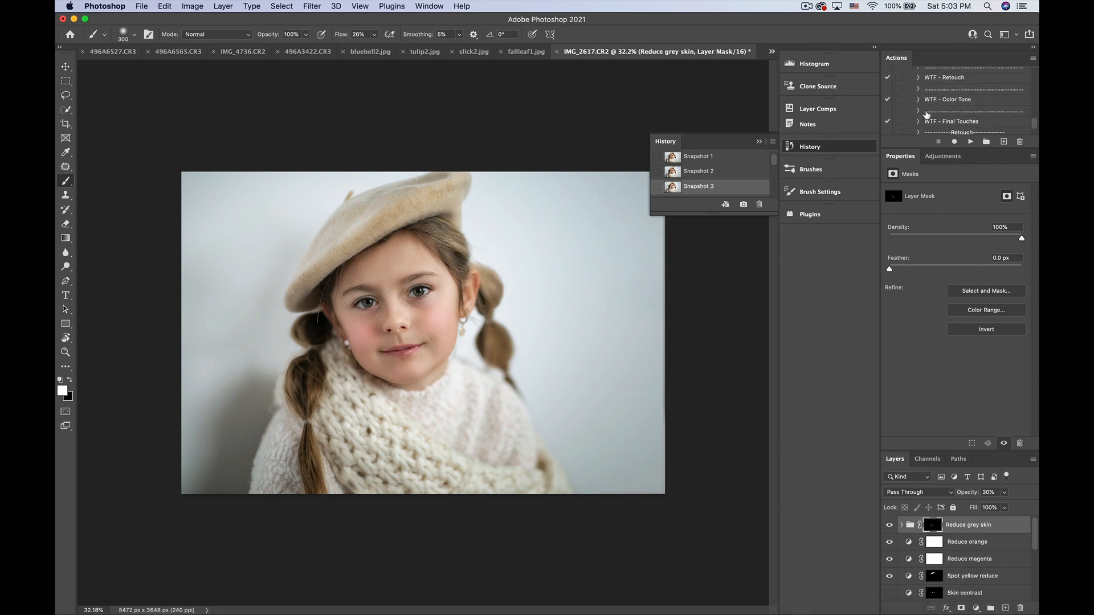
left_click(933, 79)
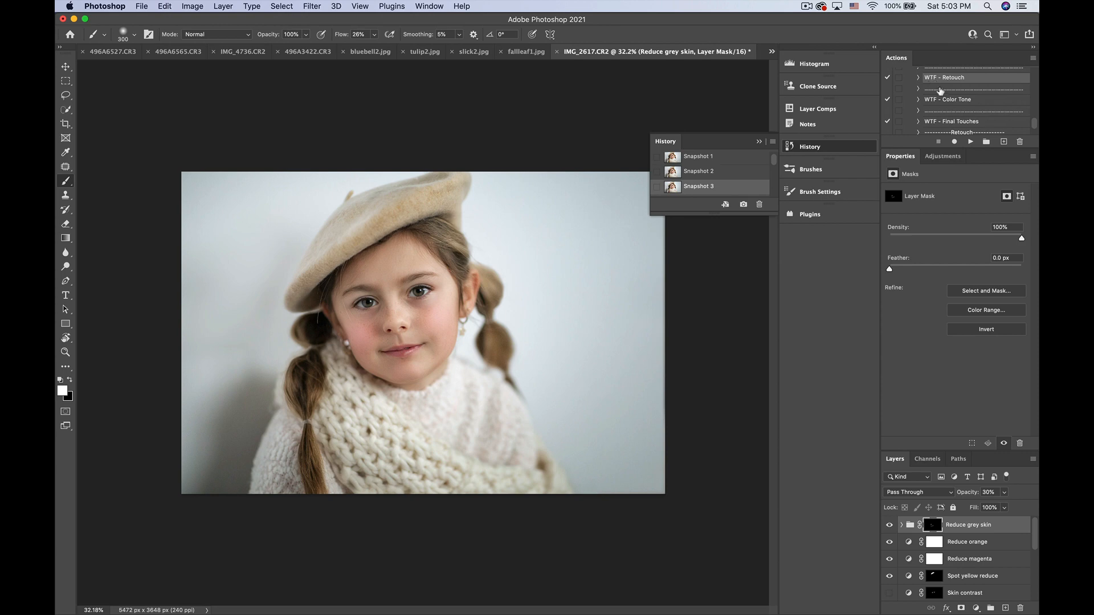
scroll(939, 94, "up", 1)
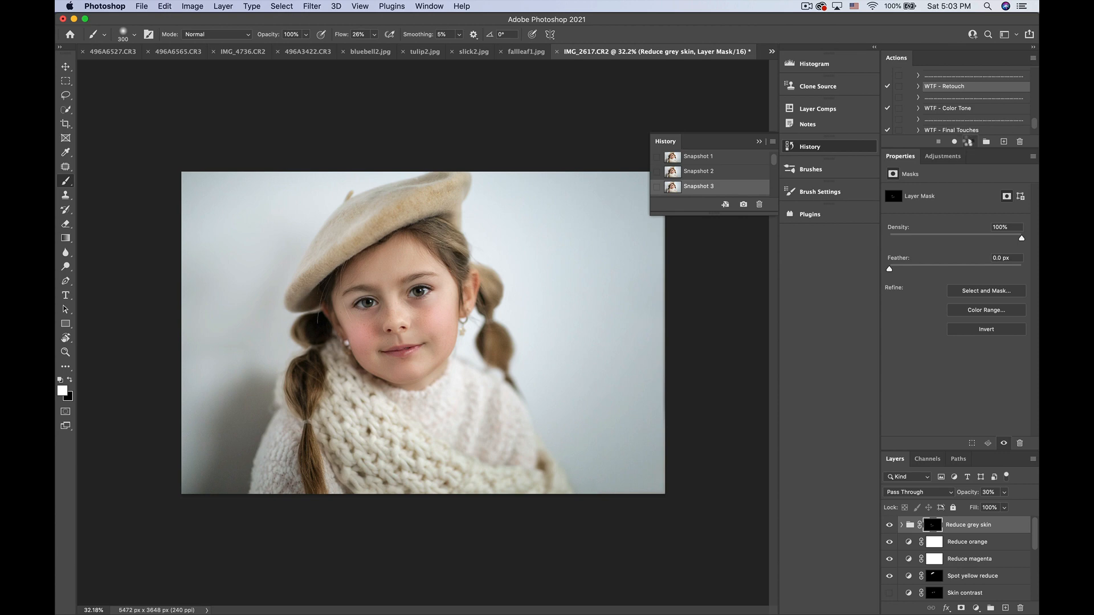
left_click(968, 142)
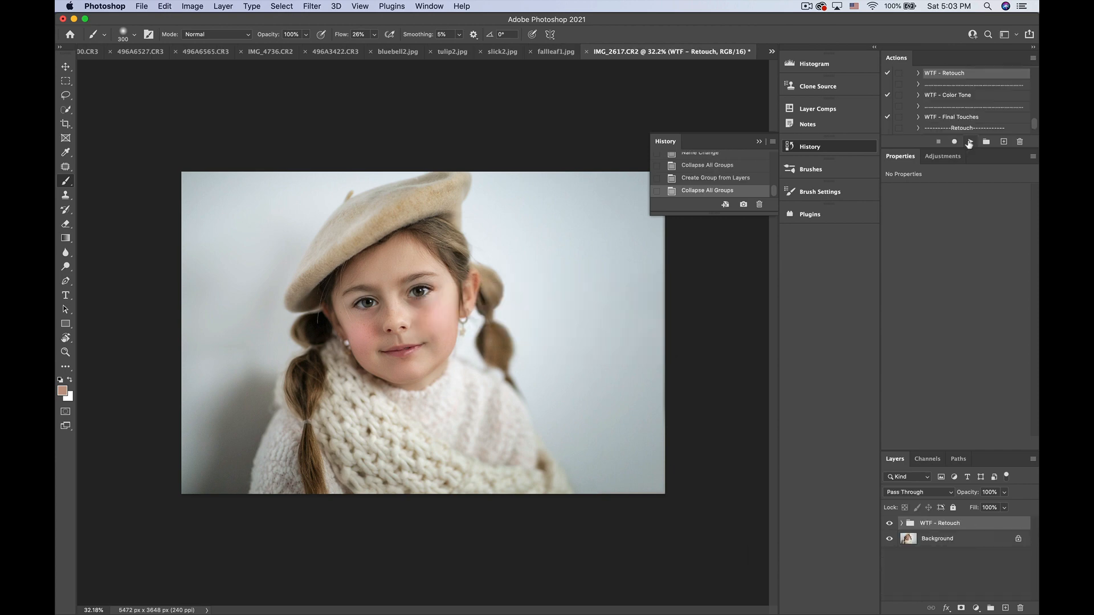
Expand the WTF - Retouch group and look through the layers inside it
left_click(901, 523)
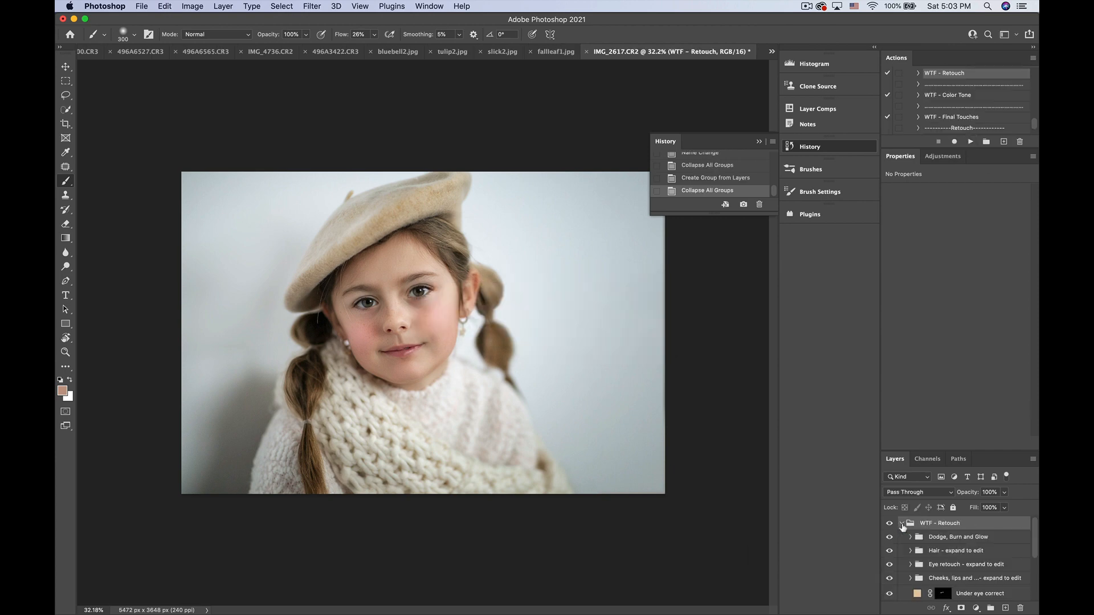
scroll(956, 543, "down", 3)
scroll(955, 543, "down", 1)
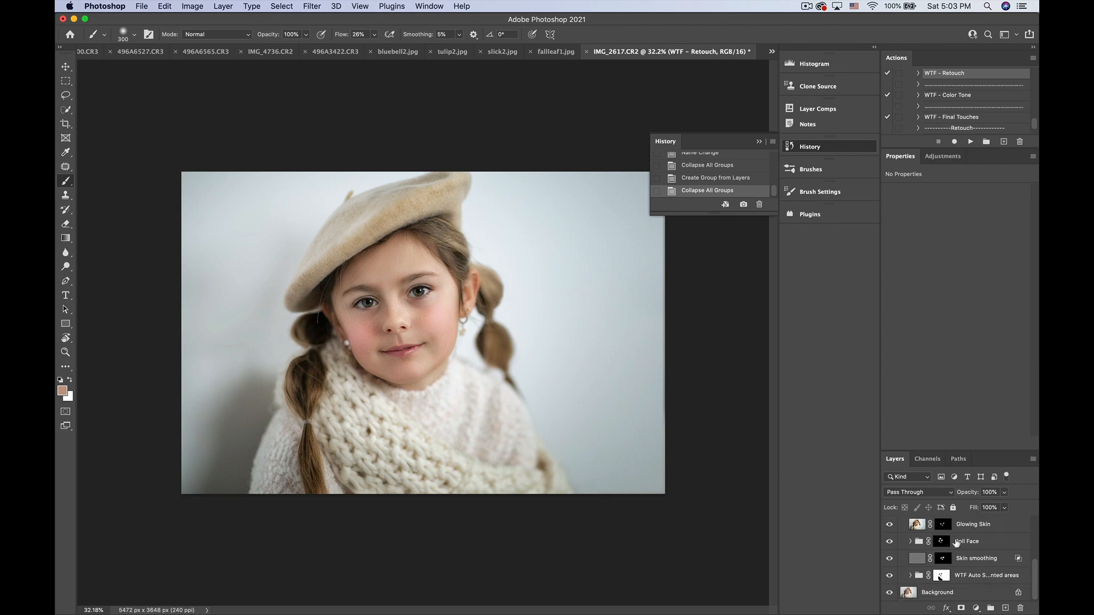
scroll(957, 543, "up", 3)
scroll(954, 546, "up", 1)
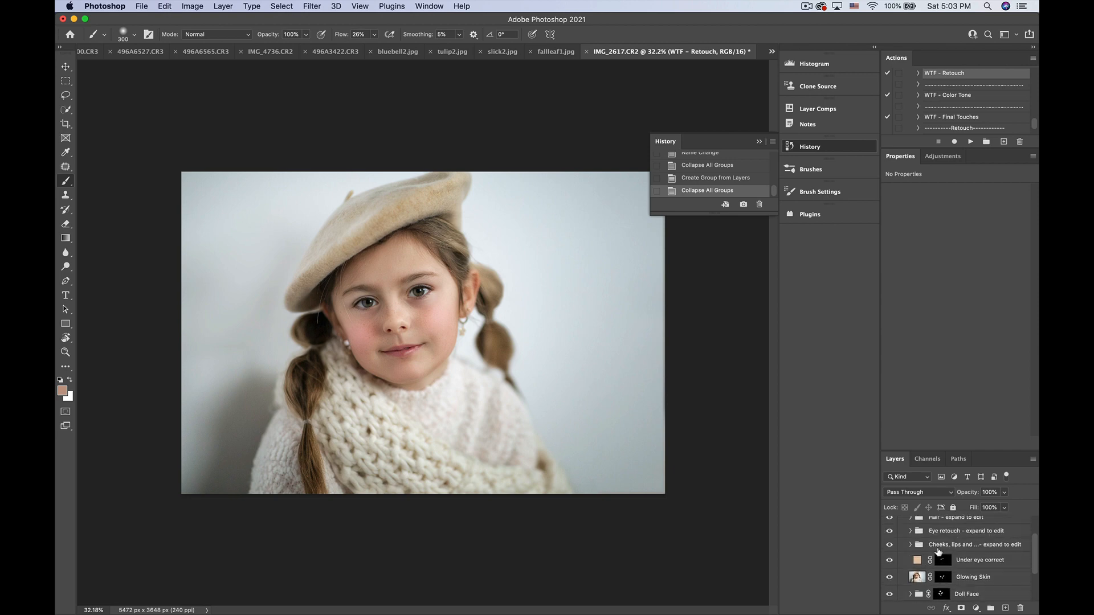
Expand the Eye retouch group and paint the Brighten eye and socket mask over both eyes with a 500 px brush
left_click(911, 551)
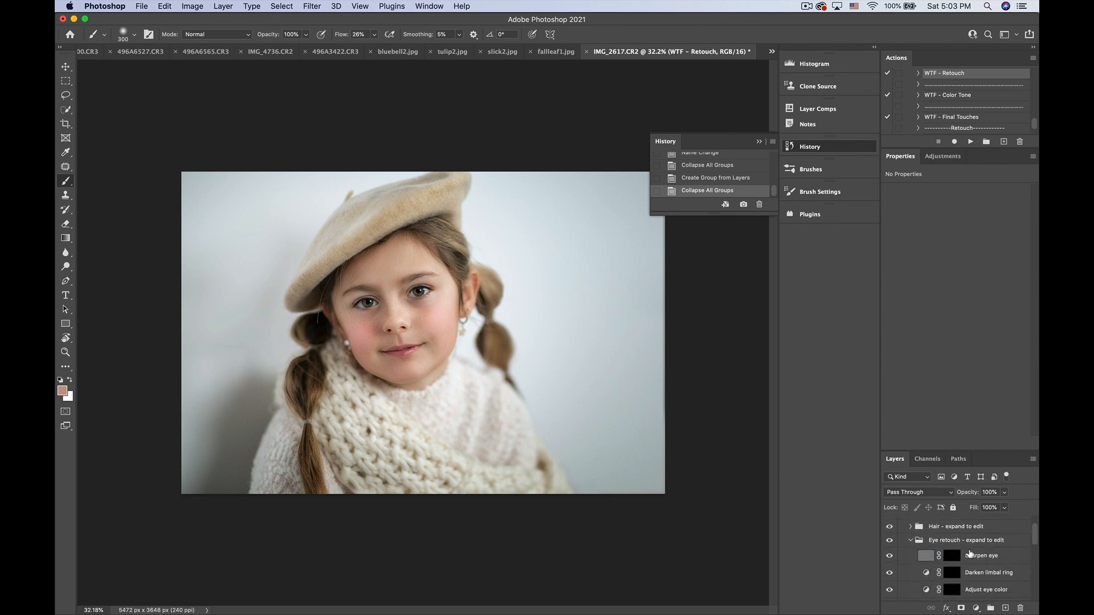
scroll(956, 535, "down", 4)
left_click(952, 531)
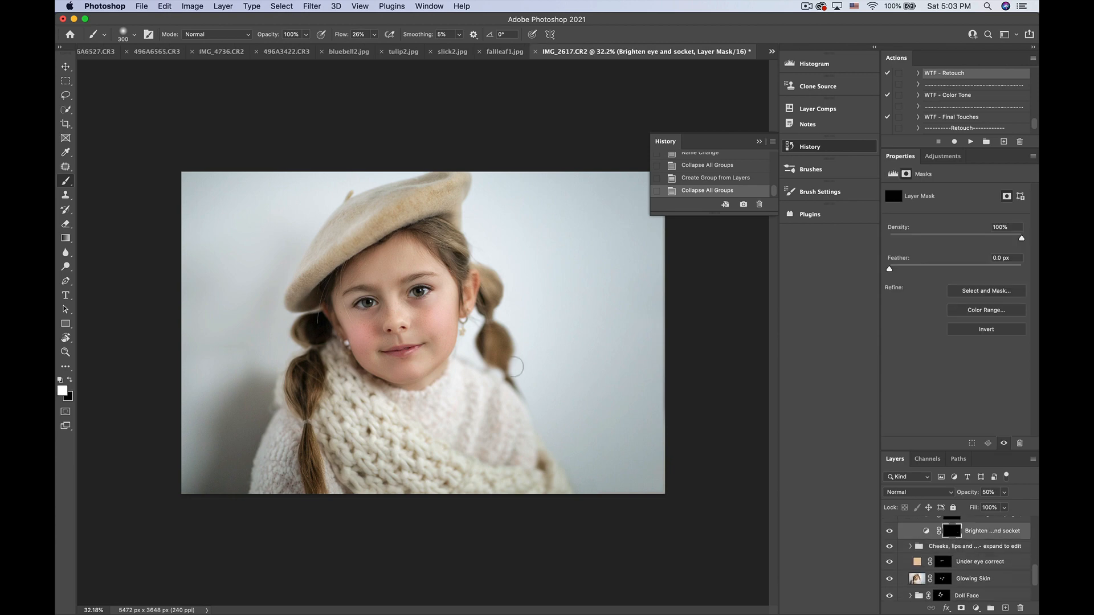
key("bracketright")
key("bracketright")
left_click(367, 298)
left_click(421, 294)
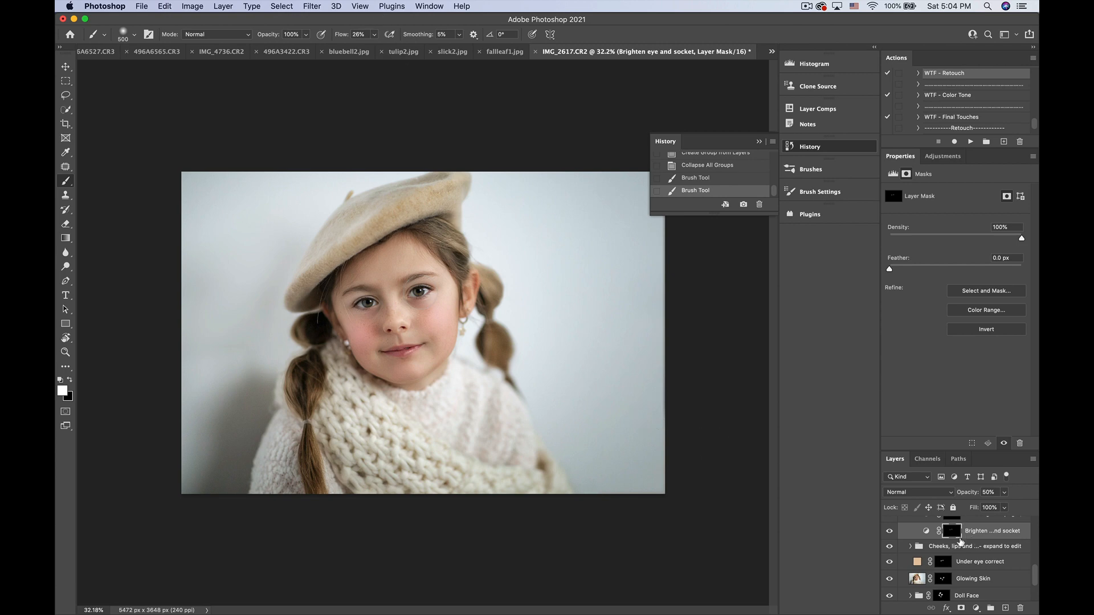
scroll(962, 541, "up", 1)
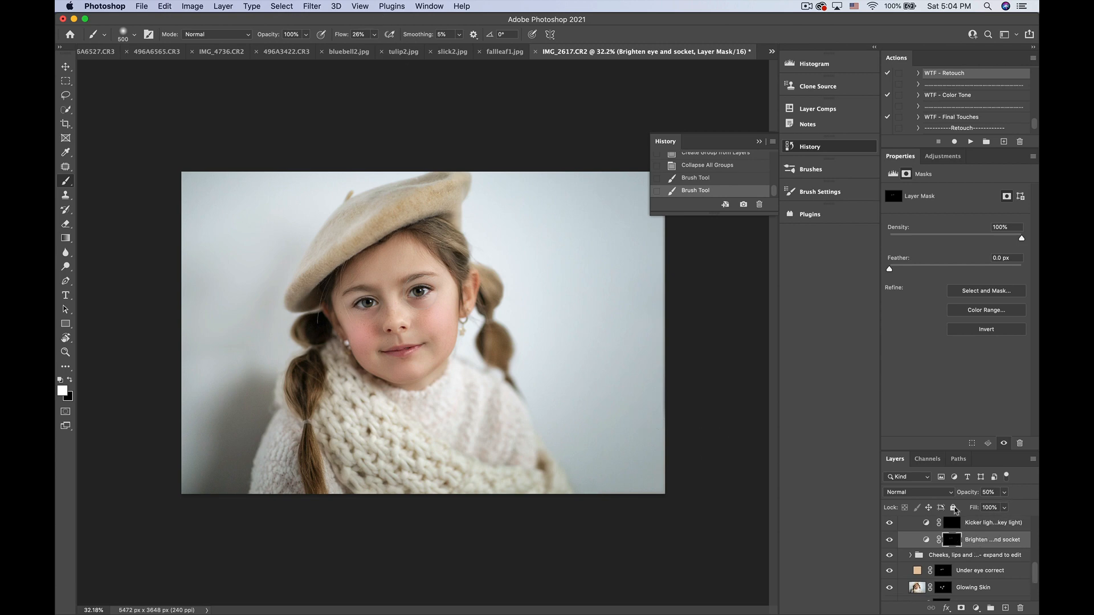
Paint the Kicker light mask over the lower irises of both eyes with a 40 px brush, raising the flow to 100%
scroll(1000, 545, "up", 1)
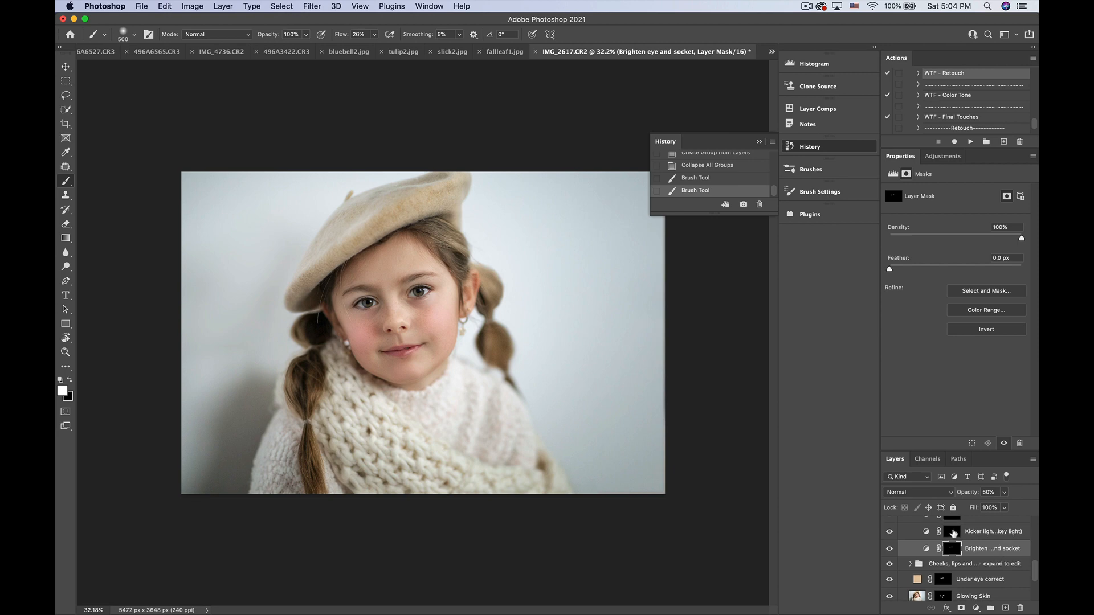
left_click(951, 531)
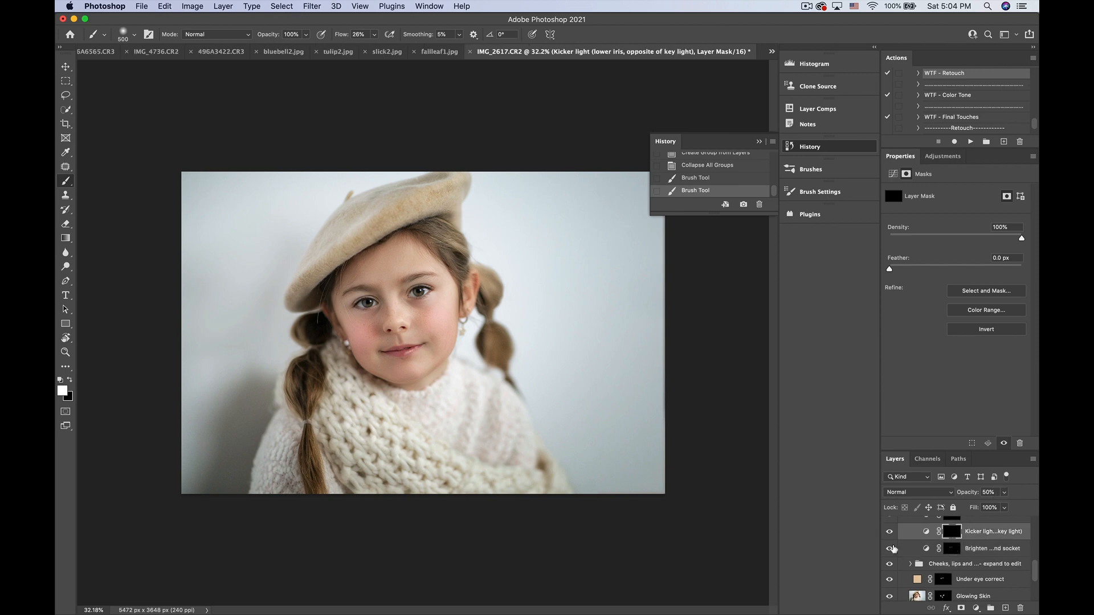
scroll(401, 306, "up", 2)
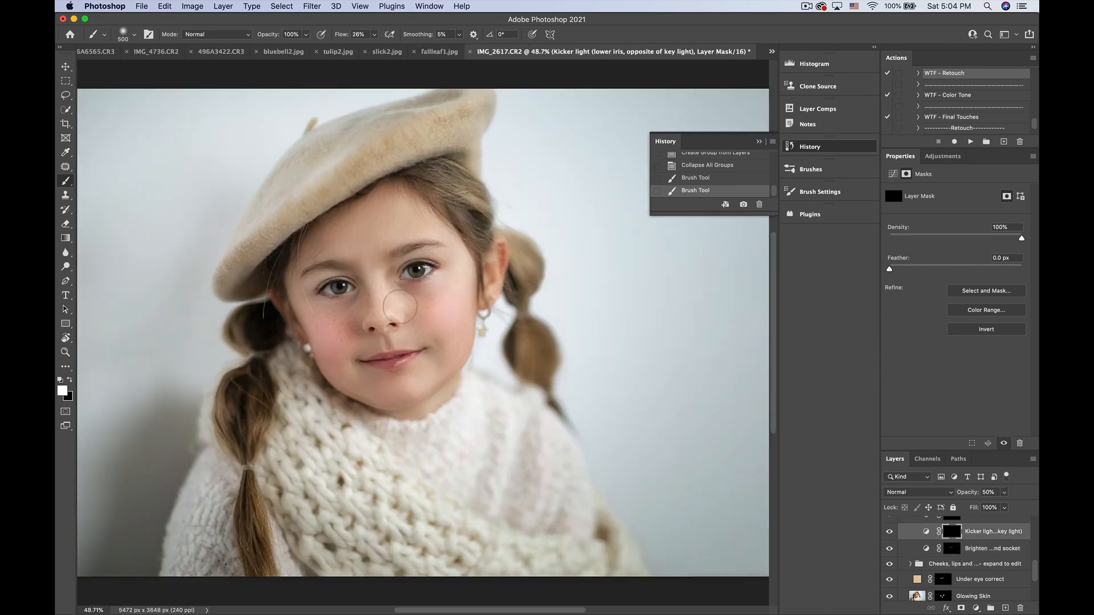
scroll(400, 307, "up", 5)
key("bracketleft")
key("bracketleft")
key("bracketleft")
key("bracketleft")
key("bracketleft")
key("bracketleft")
key("bracketleft")
key("bracketleft")
key("bracketleft")
key("bracketleft")
key("bracketleft")
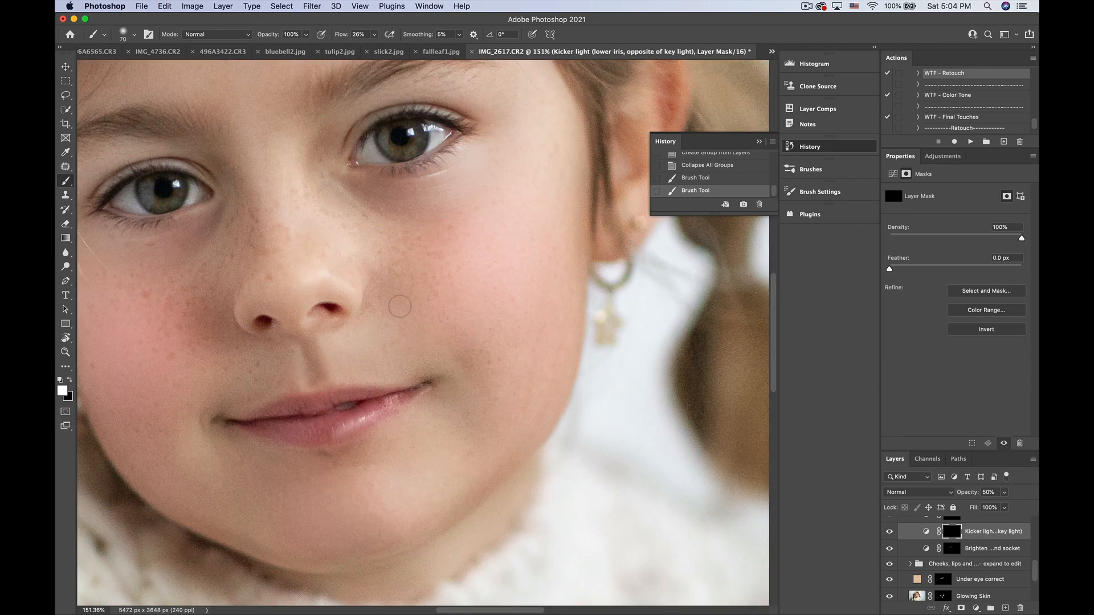
key("bracketleft")
key("bracketleft")
key("bracketleft")
left_click(412, 132)
left_click(374, 34)
left_click_drag(376, 39, 440, 50)
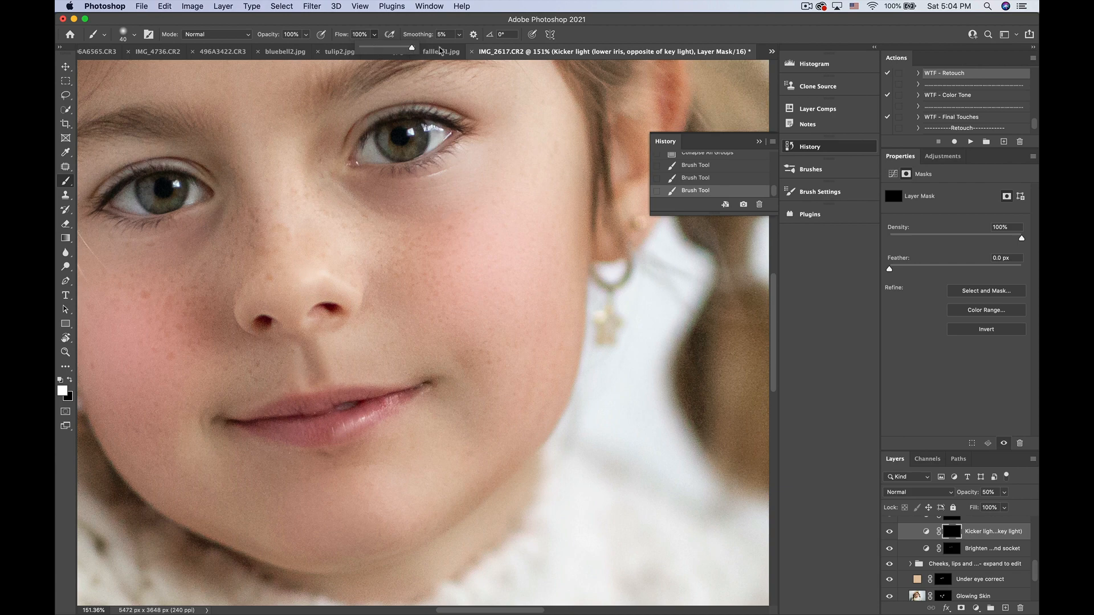
left_click(410, 132)
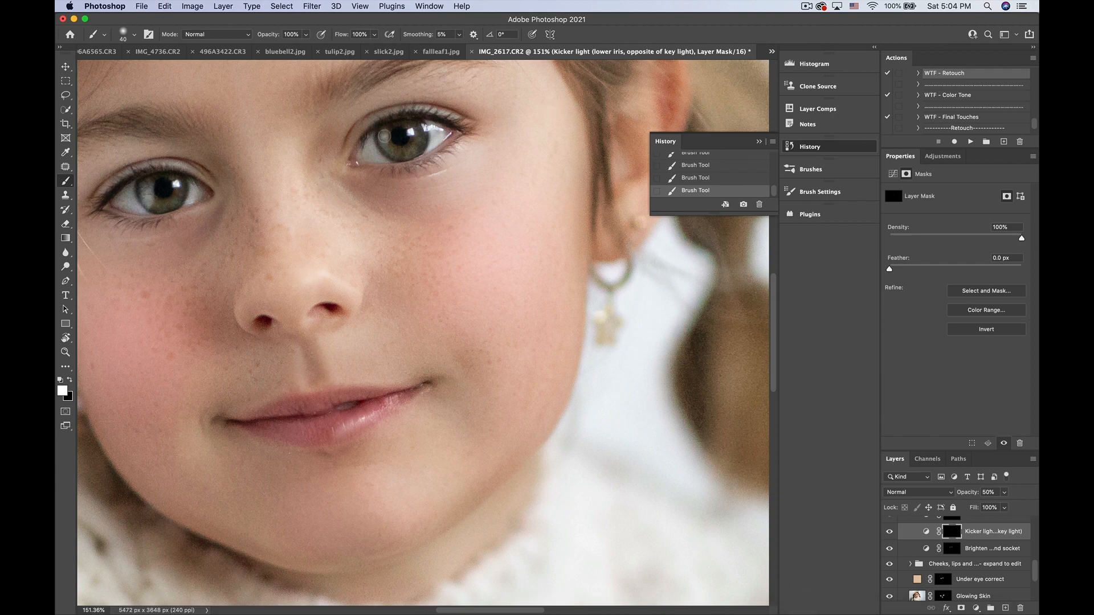
Set the Kicker light layer's opacity to 25%
scroll(389, 165, "down", 1)
scroll(389, 164, "down", 8)
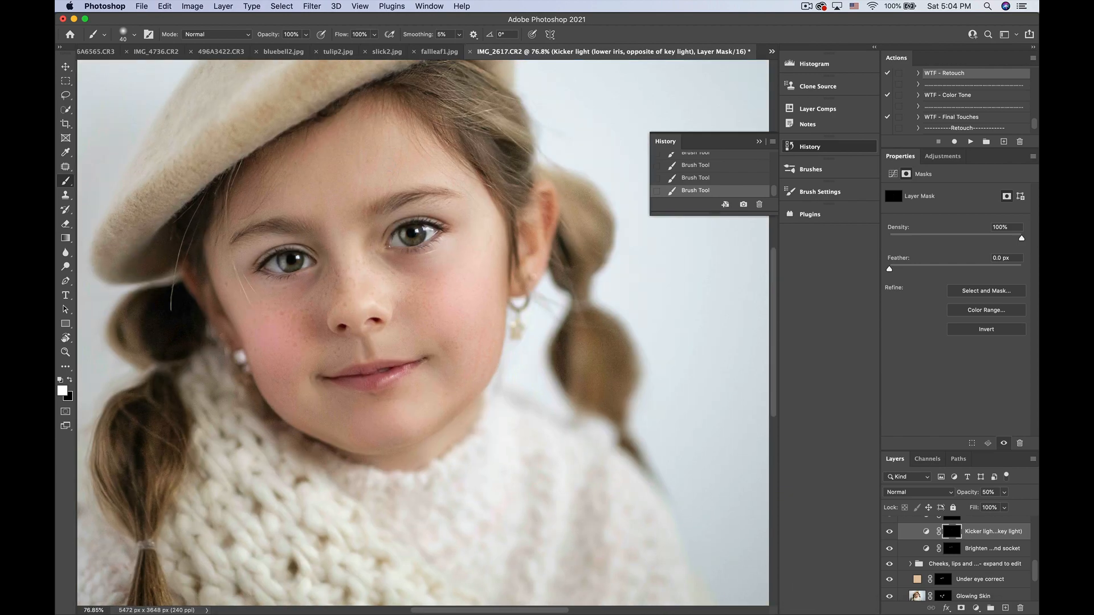
left_click(987, 534)
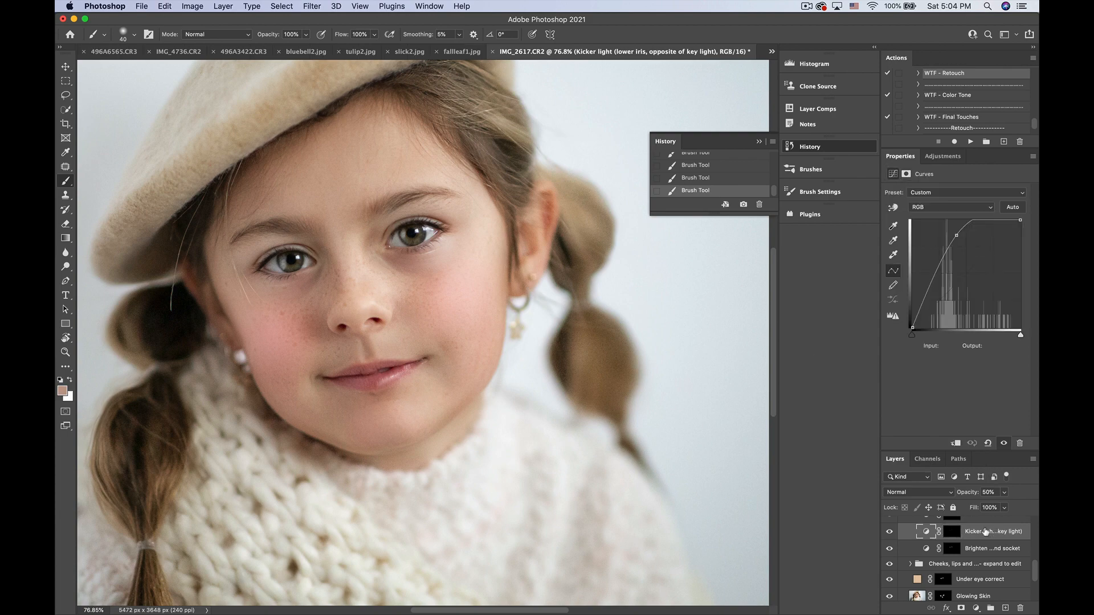
left_click(1005, 494)
left_click_drag(1004, 506, 991, 507)
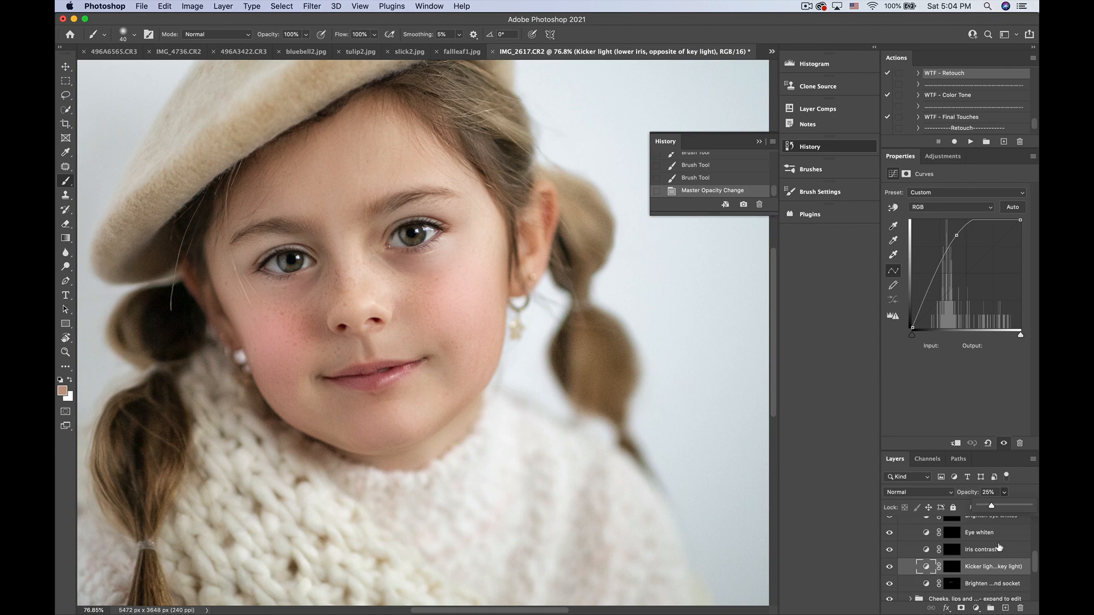
Paint the Iris contrast mask over both irises with the 40 px brush and set the layer's opacity to 22%
left_click(951, 550)
scroll(425, 346, "up", 5)
scroll(425, 346, "up", 8)
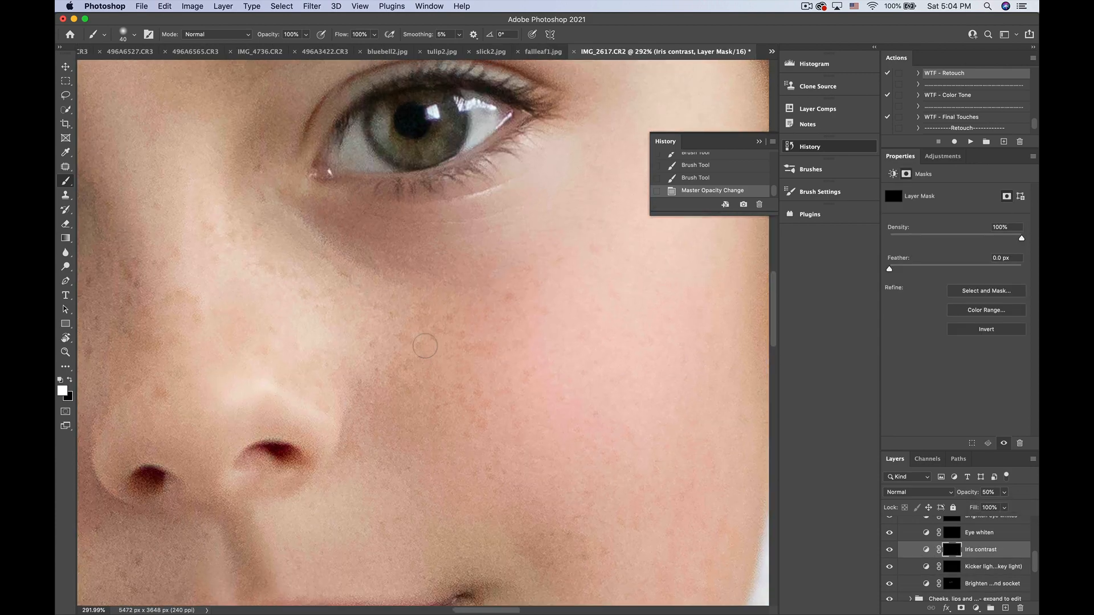
mouse_move(399, 243)
left_mouse_down()
mouse_move(422, 246)
mouse_move(443, 222)
mouse_move(427, 188)
left_mouse_up()
scroll(499, 178, "left", 8)
scroll(499, 178, "down", 4)
scroll(500, 178, "left", 4)
scroll(500, 178, "down", 2)
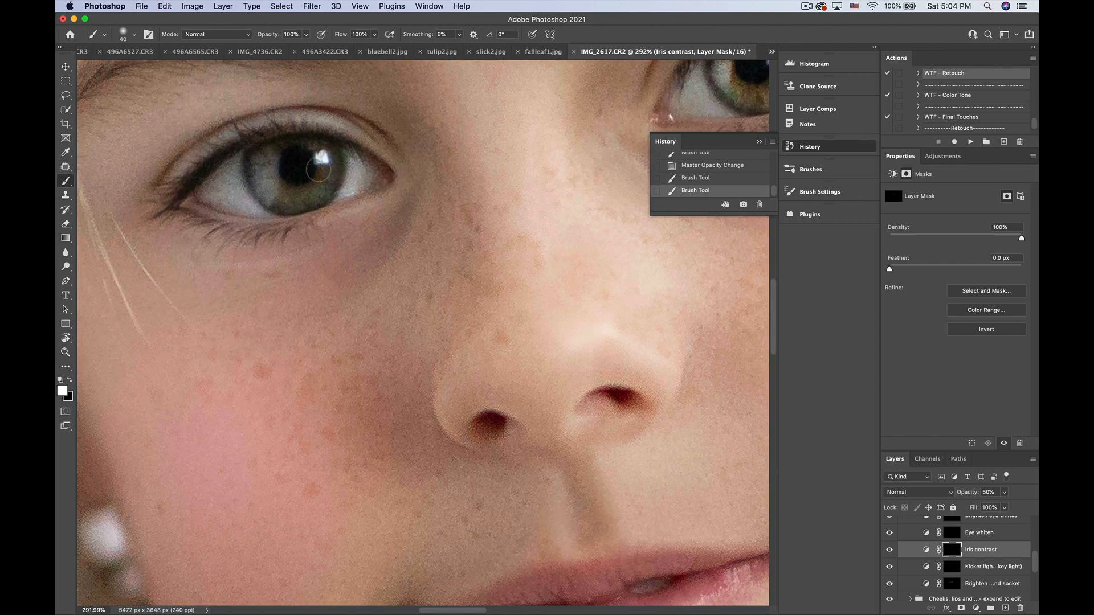
left_click(326, 159)
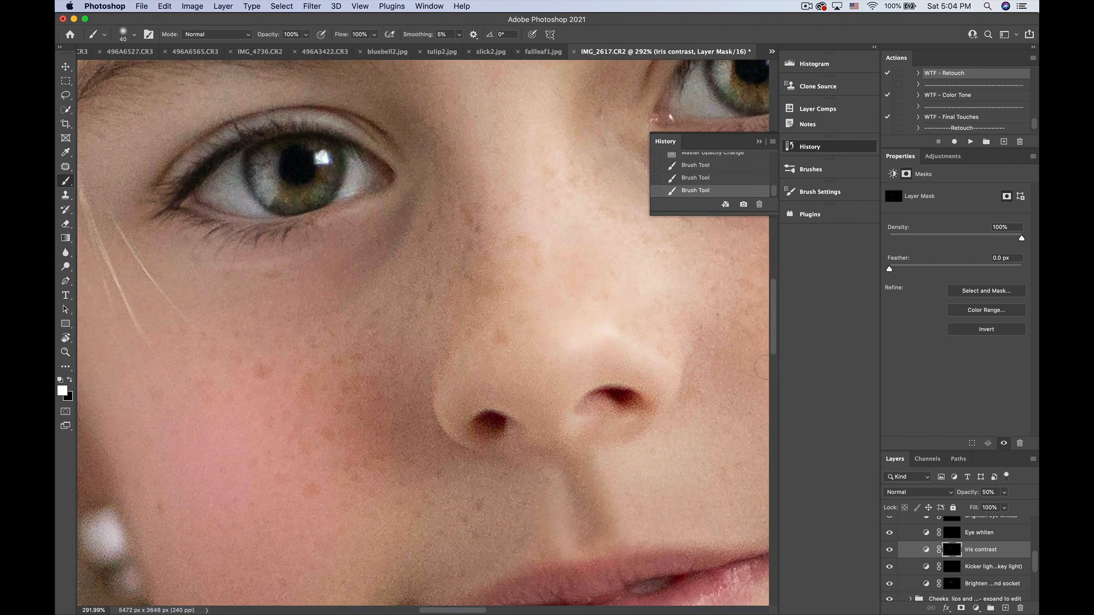
left_click(1006, 491)
left_click_drag(1004, 506, 990, 510)
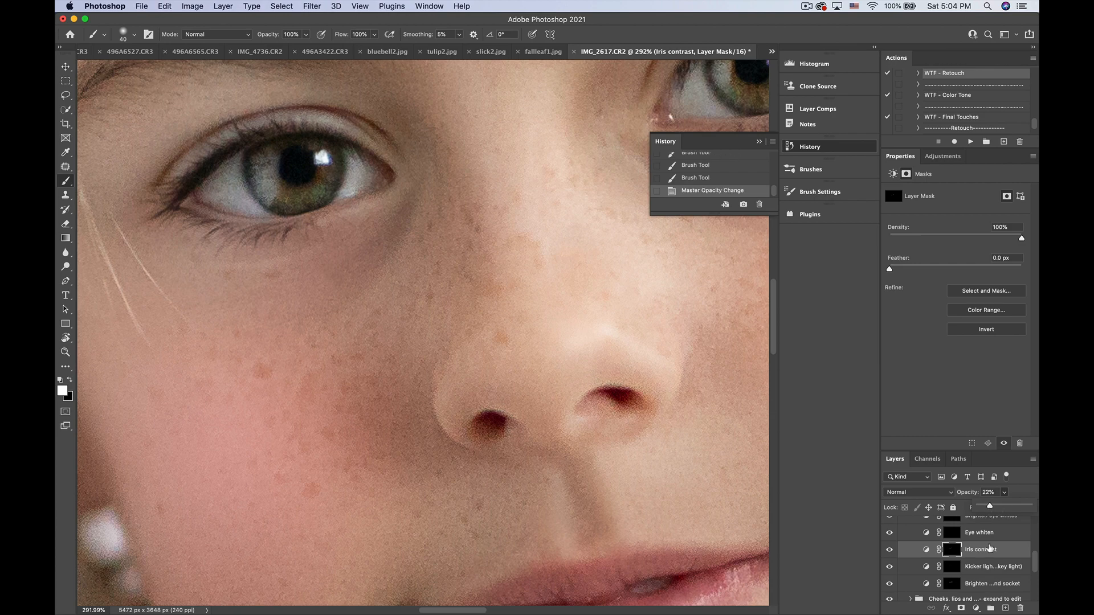
Paint the Eye whiten mask over the whites of both eyes with the 40 px brush
scroll(988, 547, "up", 2)
left_click(957, 555)
key("super+minus")
key("super+minus")
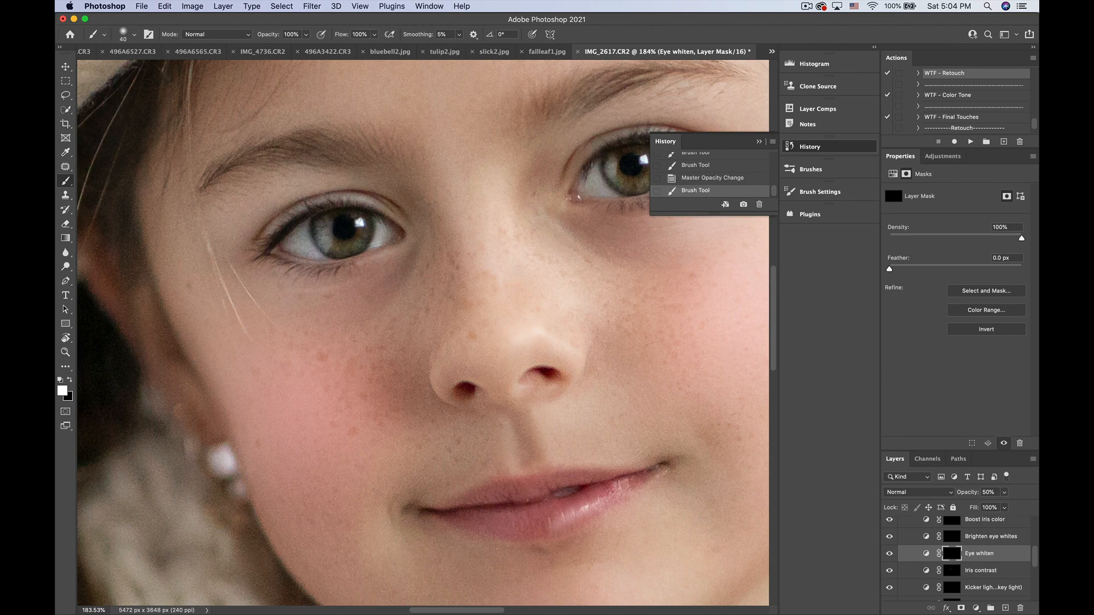
left_click(379, 236)
left_click(612, 188)
scroll(612, 188, "right", 3)
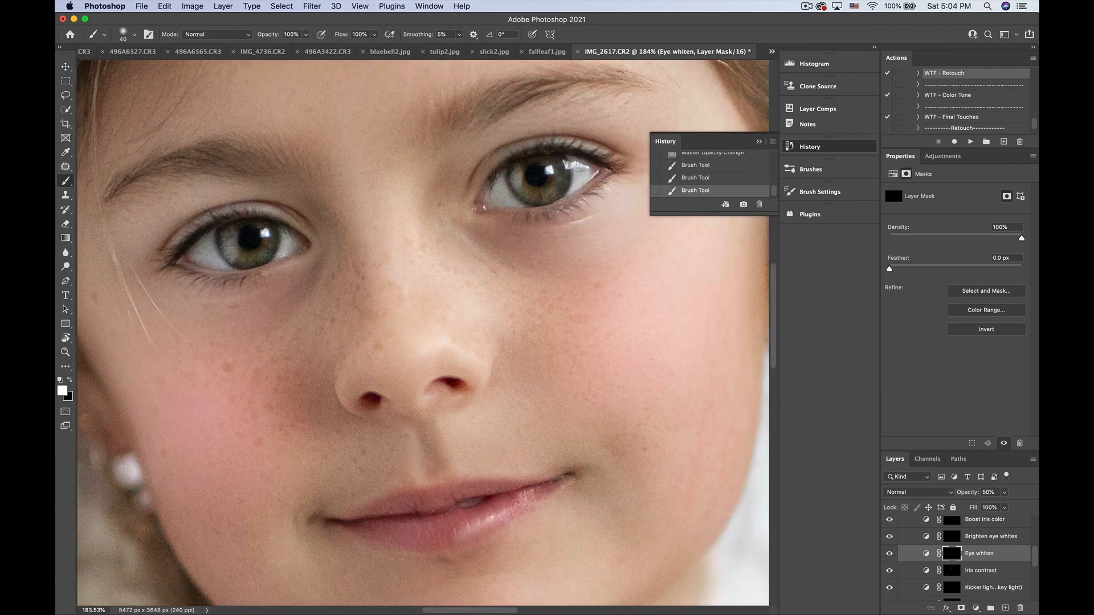
left_click_drag(578, 168, 580, 171)
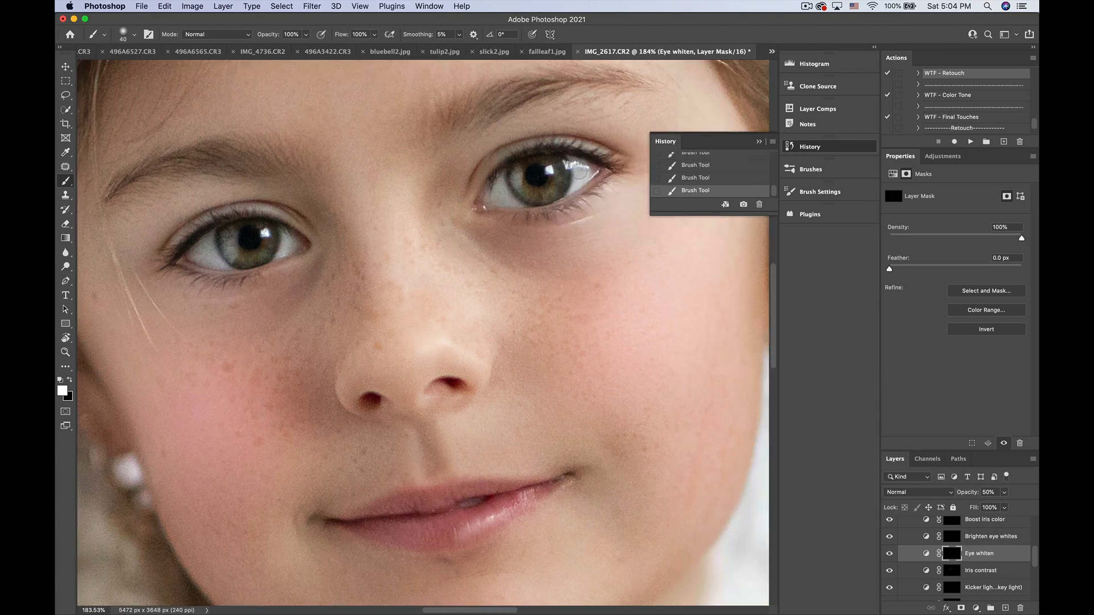
Paint the Brighten eye whites mask over the whites of both eyes and set the layer's opacity to 12%
left_click(945, 539)
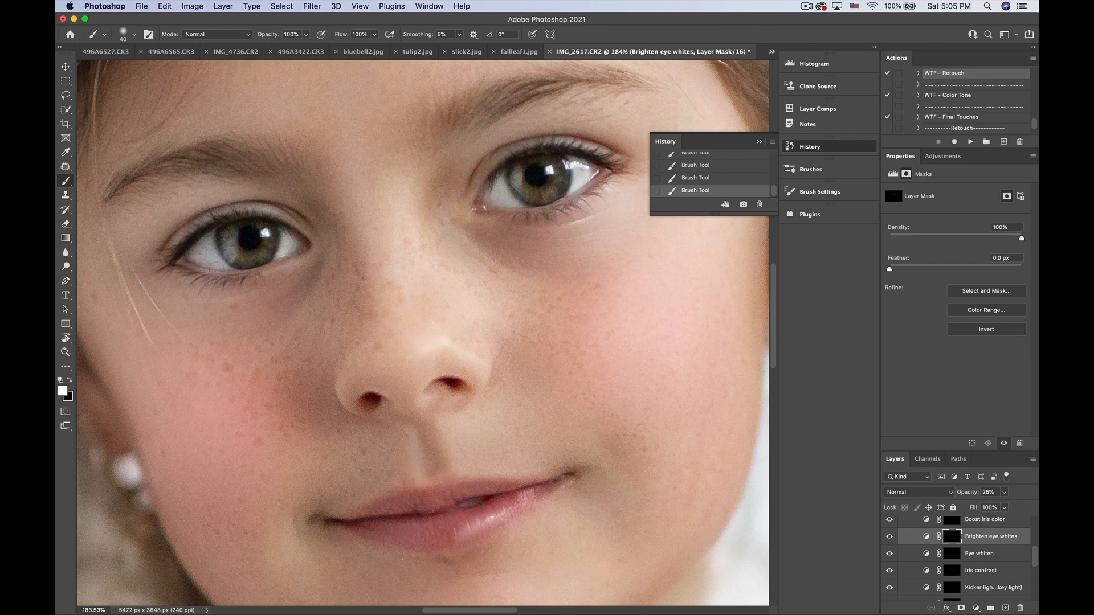
scroll(194, 390, "down", 10)
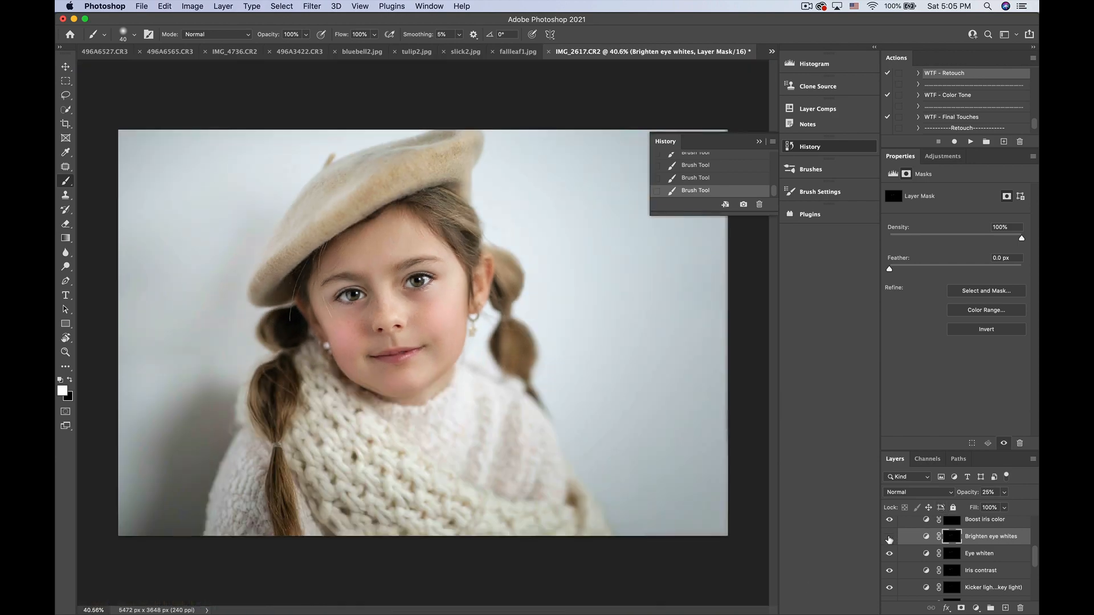
left_click(890, 537)
left_click(889, 537)
left_click(890, 536)
left_click(889, 537)
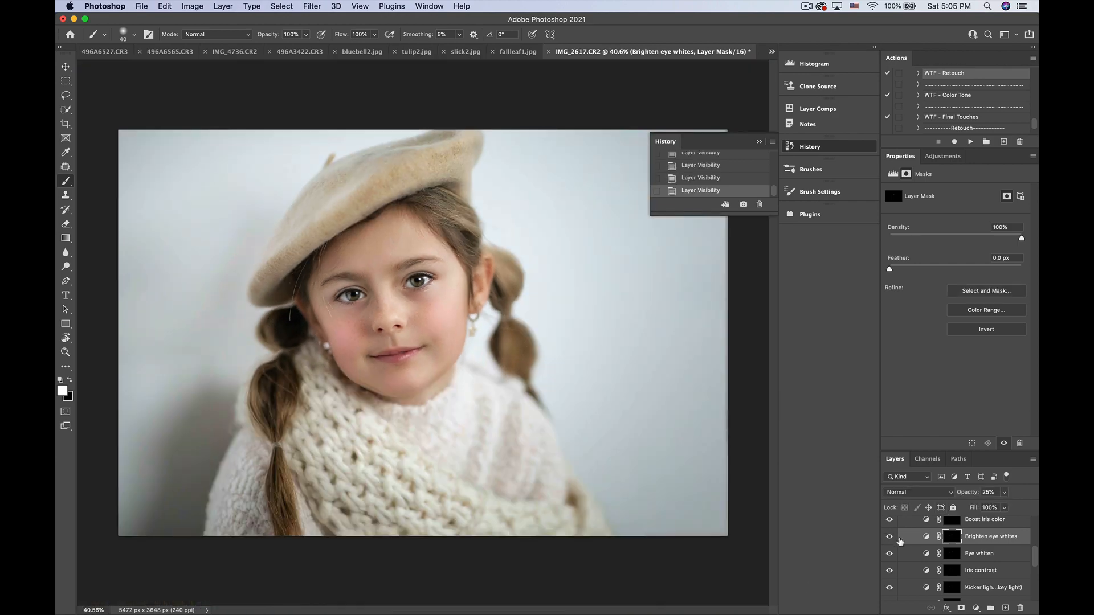
left_click(1003, 540)
left_click(1004, 492)
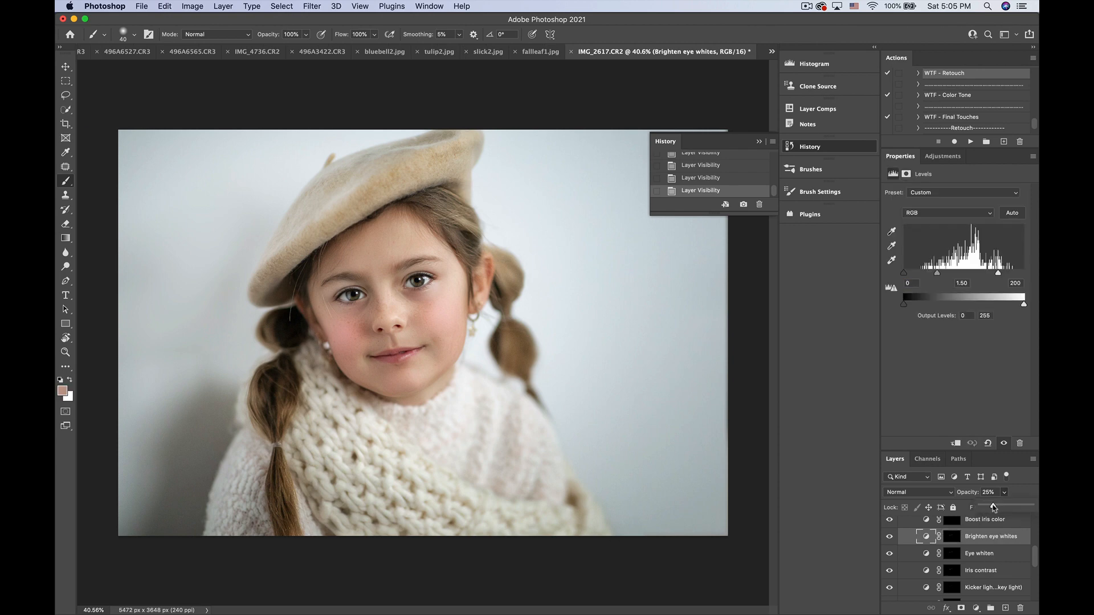
left_click_drag(994, 507, 987, 507)
Compare the portrait with the Eye whiten layer and the Iris contrast layer hidden and shown in turn
left_click(890, 554)
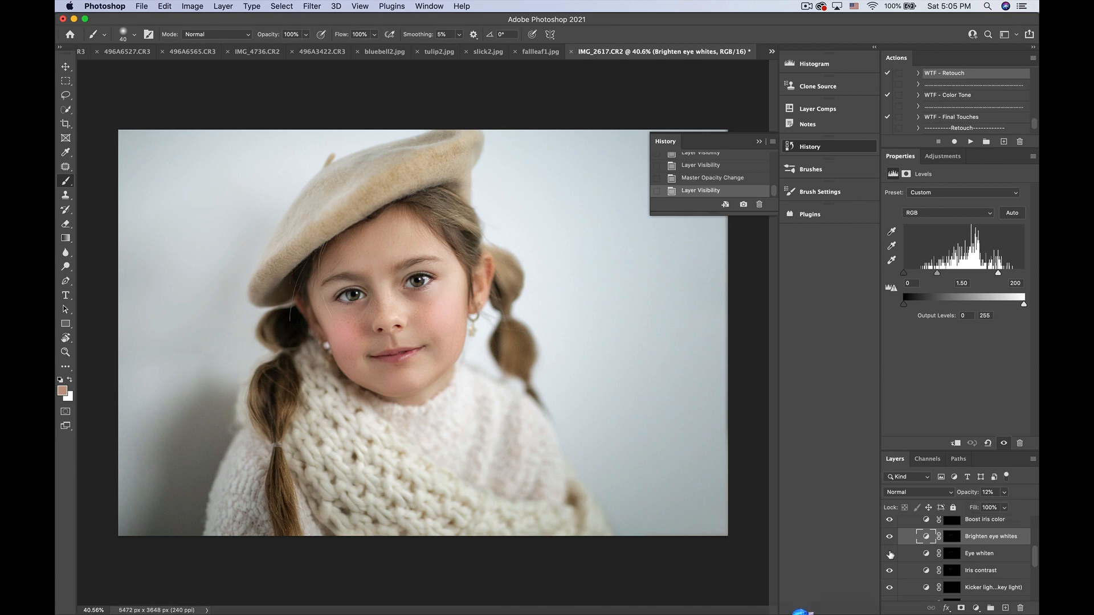
left_click(889, 554)
left_click(889, 554)
left_click(889, 554)
left_click(890, 554)
left_click(890, 554)
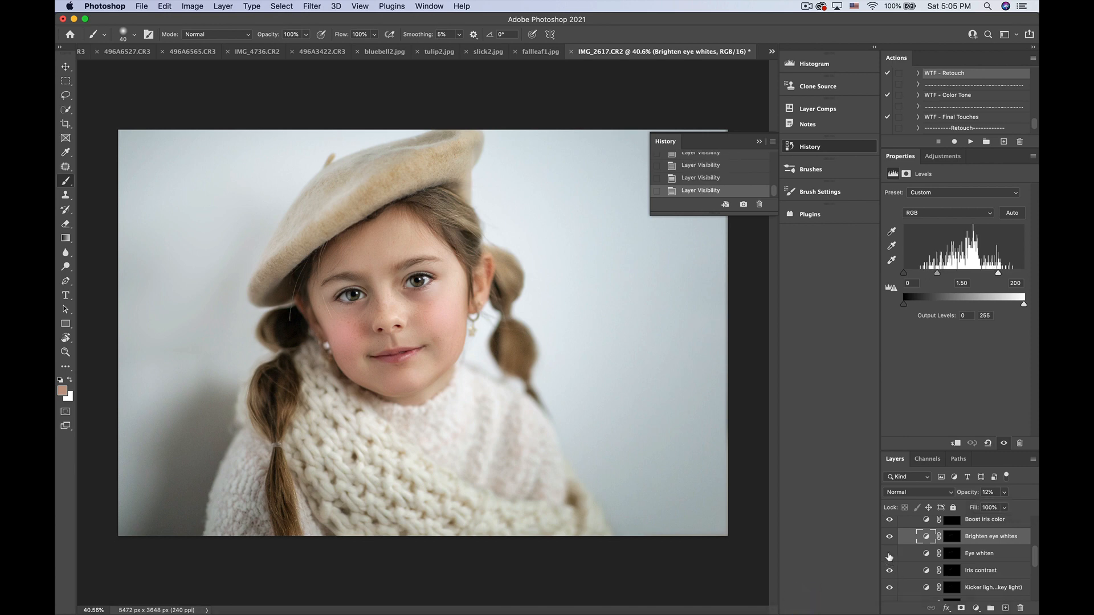
left_click(889, 554)
left_click(890, 554)
left_click(890, 554)
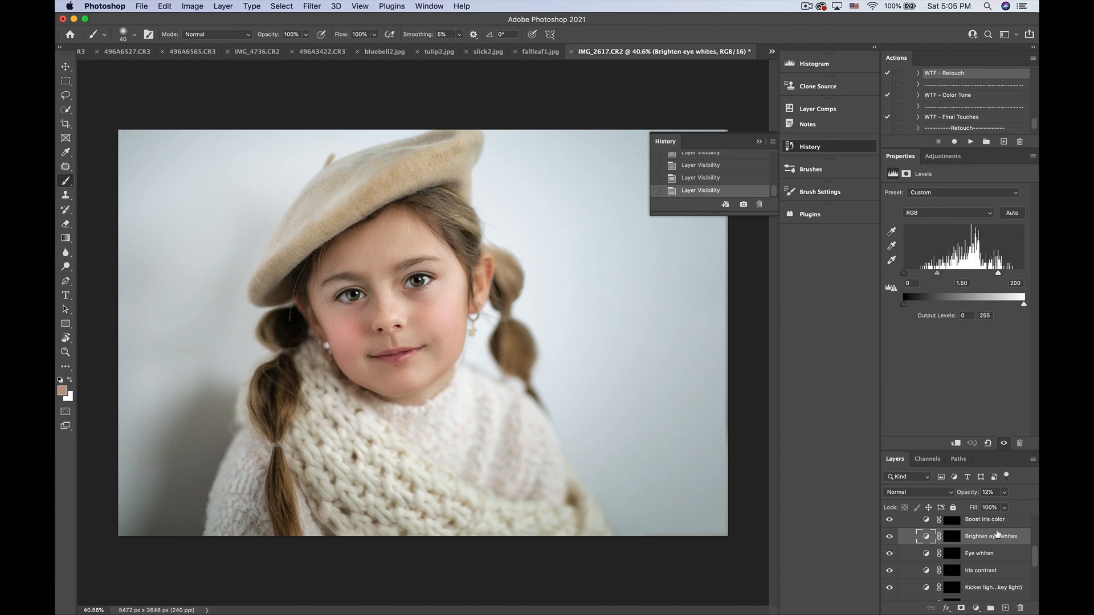
left_click(889, 571)
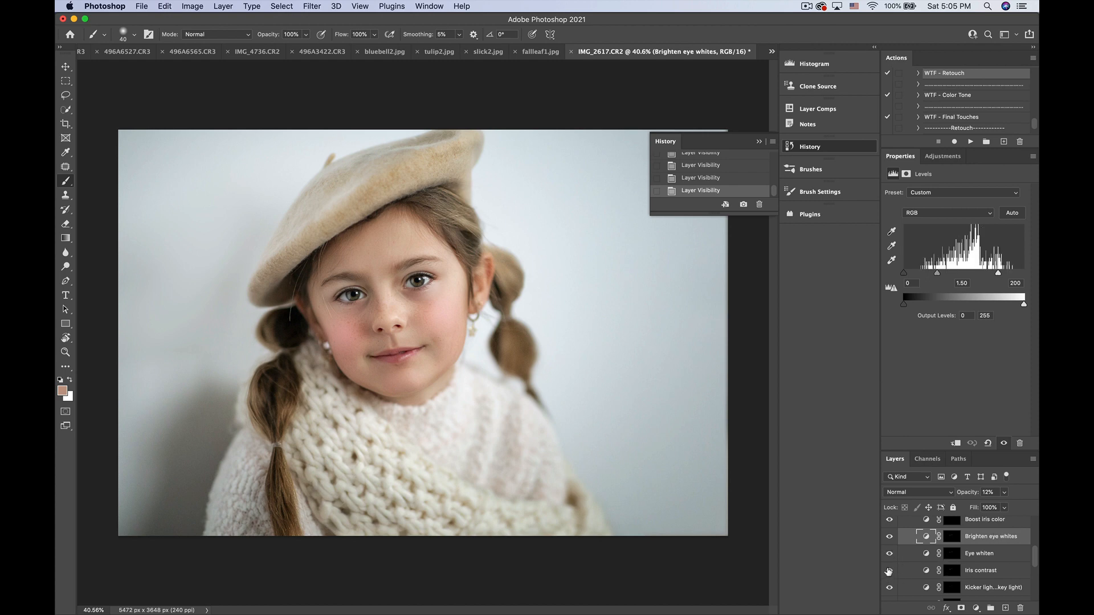
left_click(889, 571)
left_click(889, 571)
left_click(888, 571)
Paint the Adjust eye color mask over both irises with a small brush
scroll(1003, 559, "up", 3)
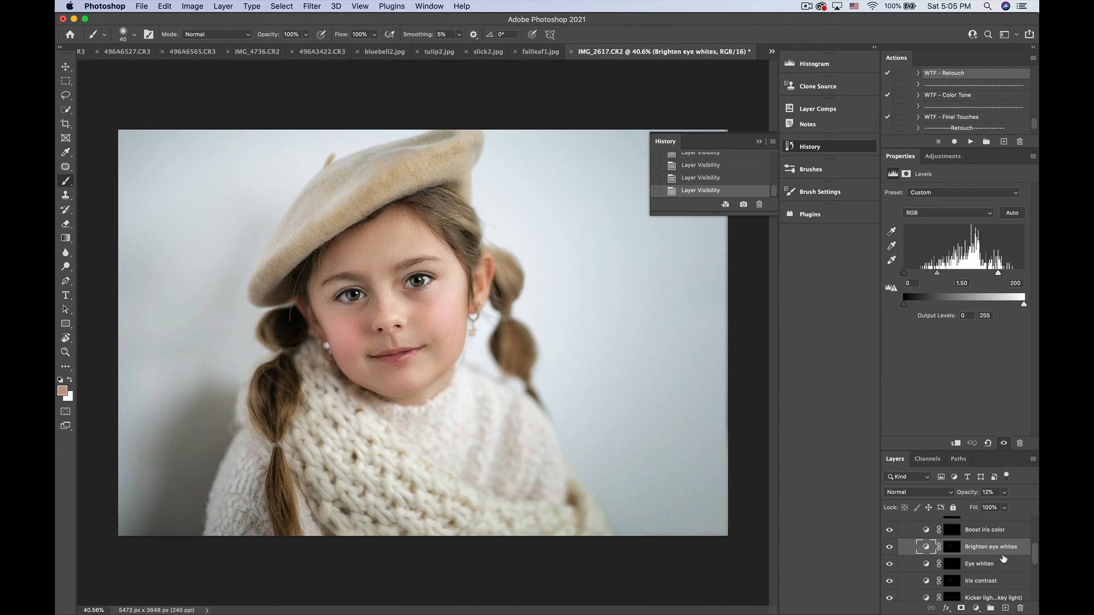
left_click(951, 542)
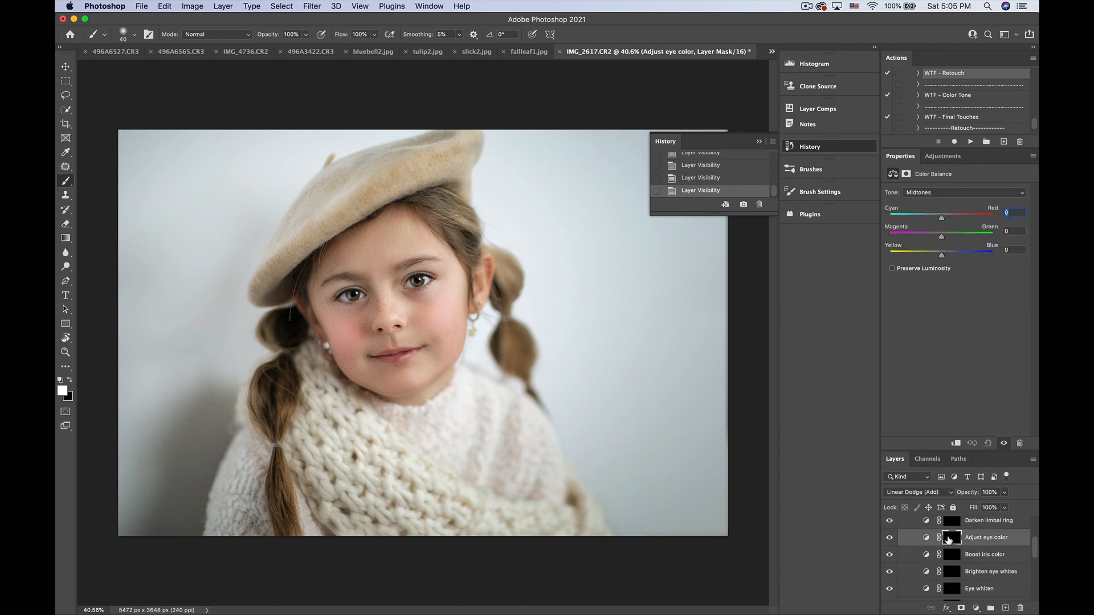
left_click(948, 540)
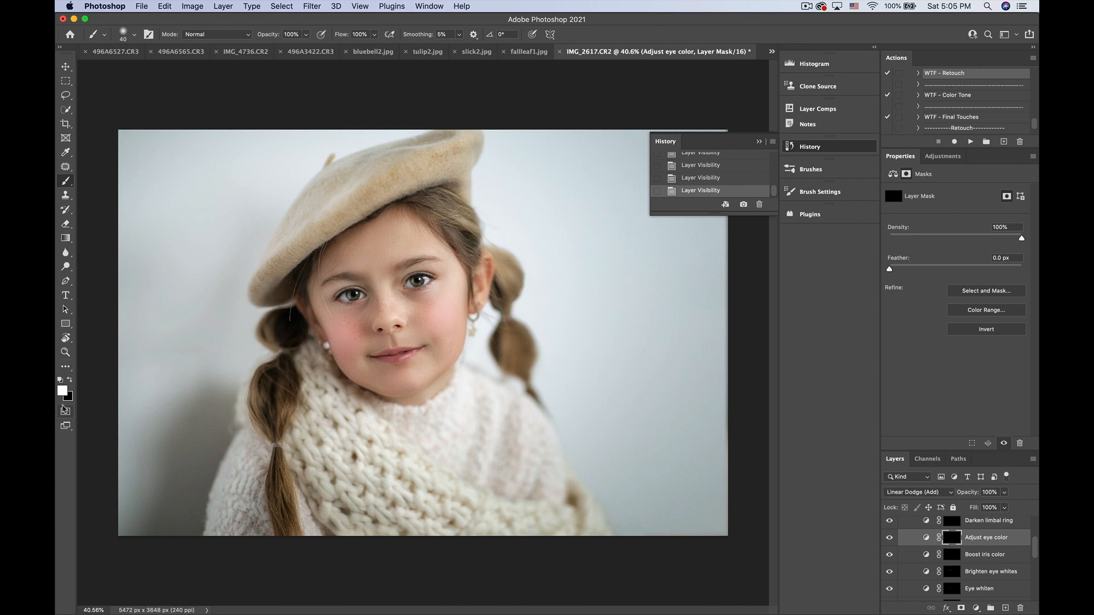
scroll(447, 260, "up", 1)
scroll(447, 261, "up", 10)
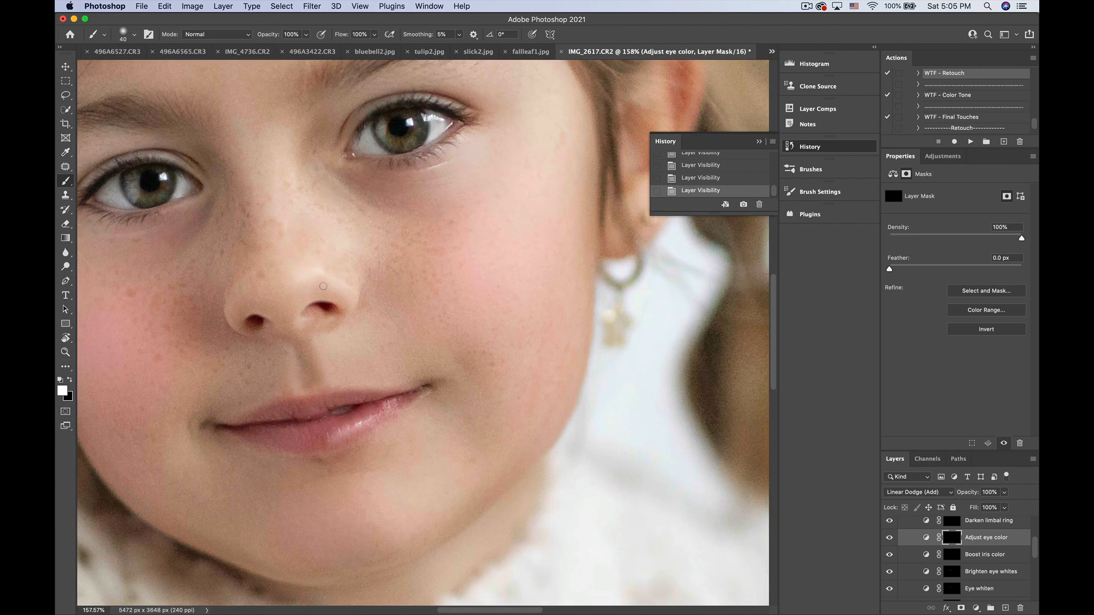
mouse_move(383, 122)
left_mouse_down()
mouse_move(399, 142)
mouse_move(415, 139)
mouse_move(421, 121)
mouse_move(389, 119)
mouse_move(499, 111)
left_mouse_up()
key("bracketleft")
key("bracketleft")
key("bracketleft")
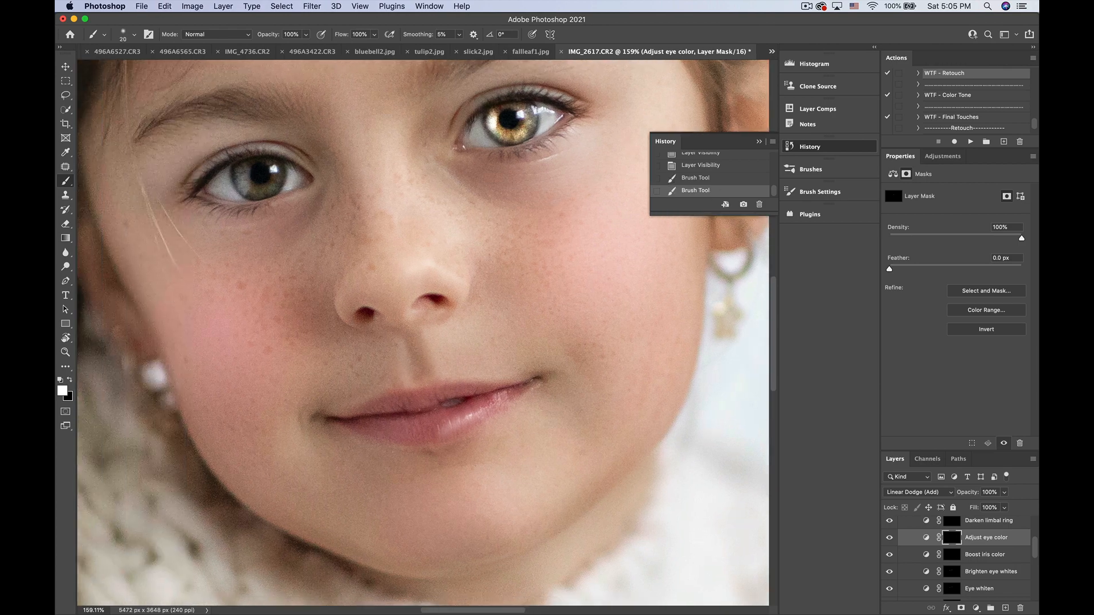
mouse_move(265, 162)
left_mouse_down()
mouse_move(239, 174)
mouse_move(243, 185)
mouse_move(274, 188)
mouse_move(278, 163)
left_mouse_up()
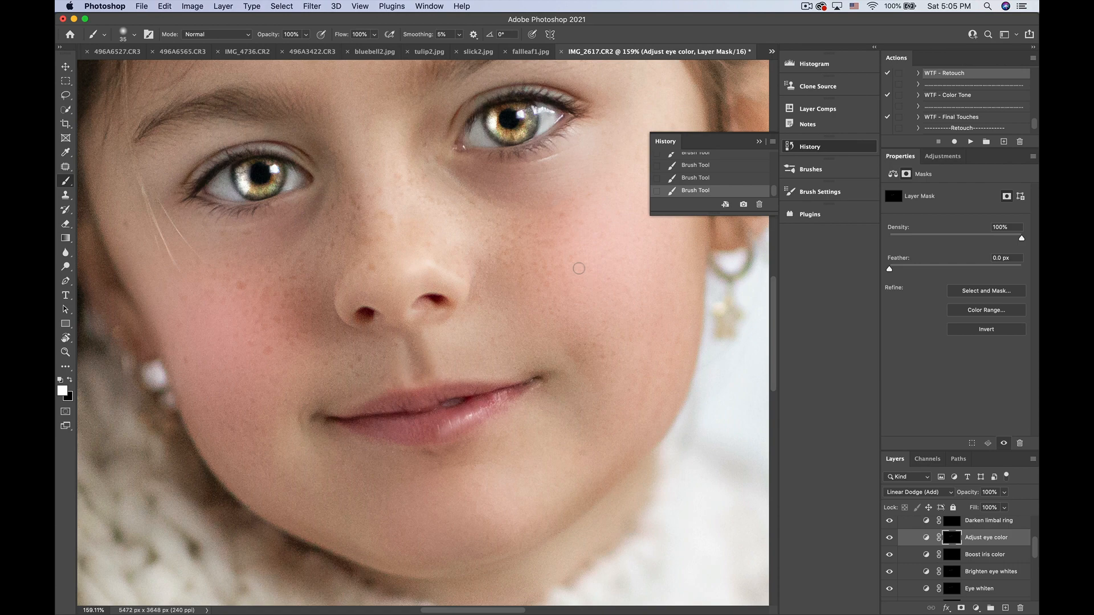
key("p")
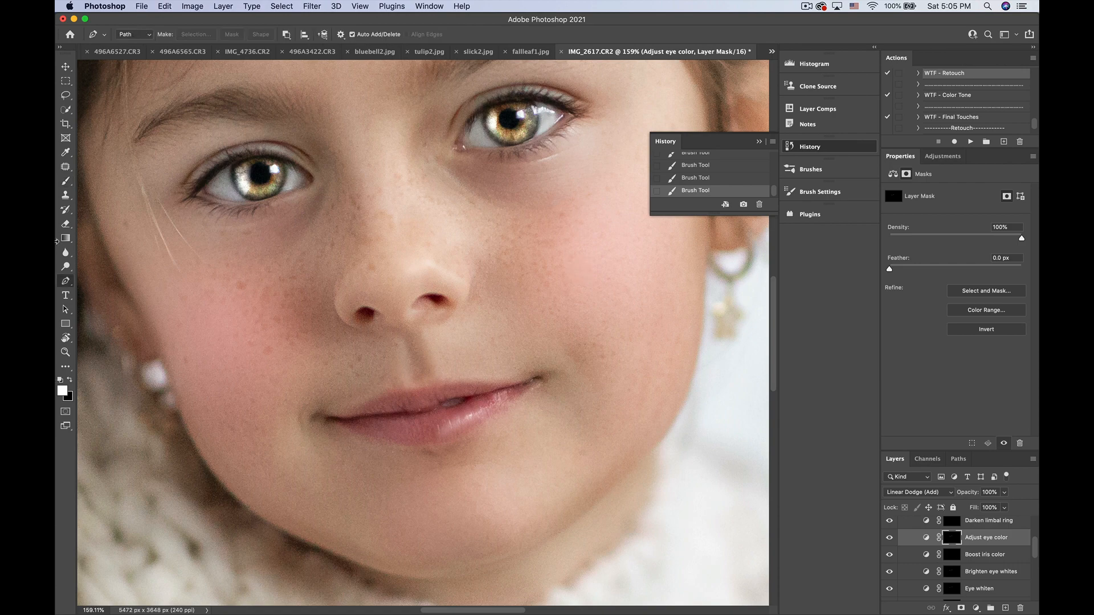
key("b")
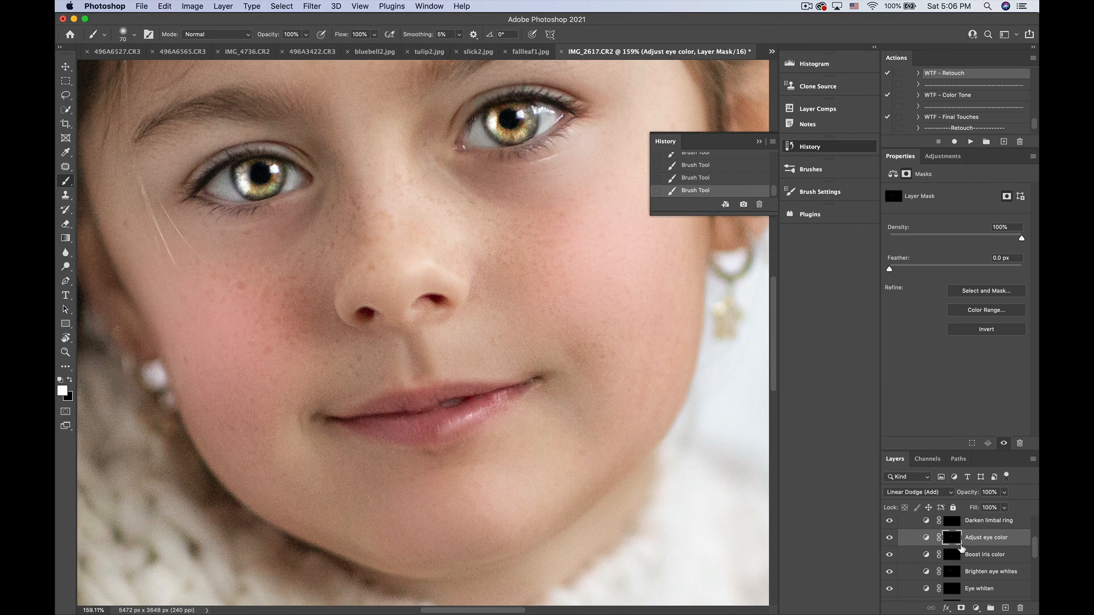
Shift the shadows in the Adjust eye color layer's color balance to Cyan–Red -10 and Yellow–Blue +14
key("super+0")
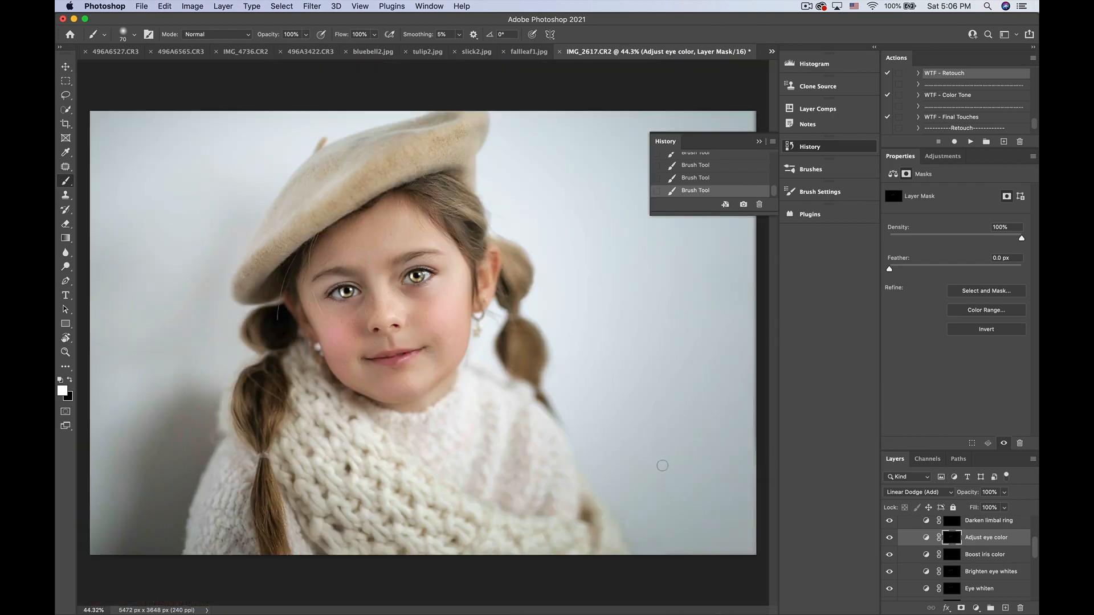
key("super+plus")
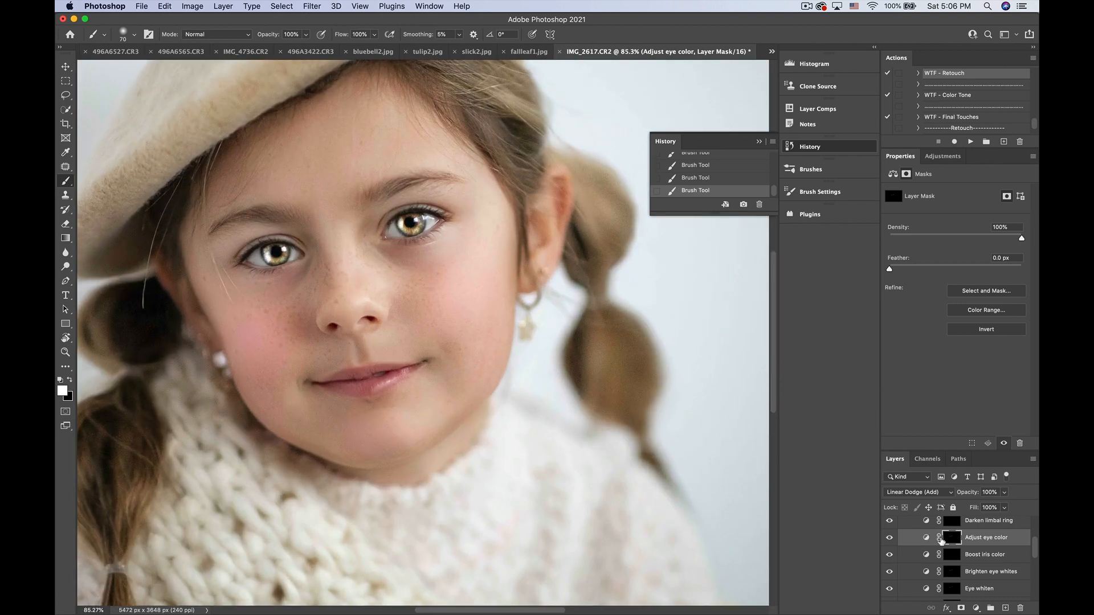
left_click(925, 538)
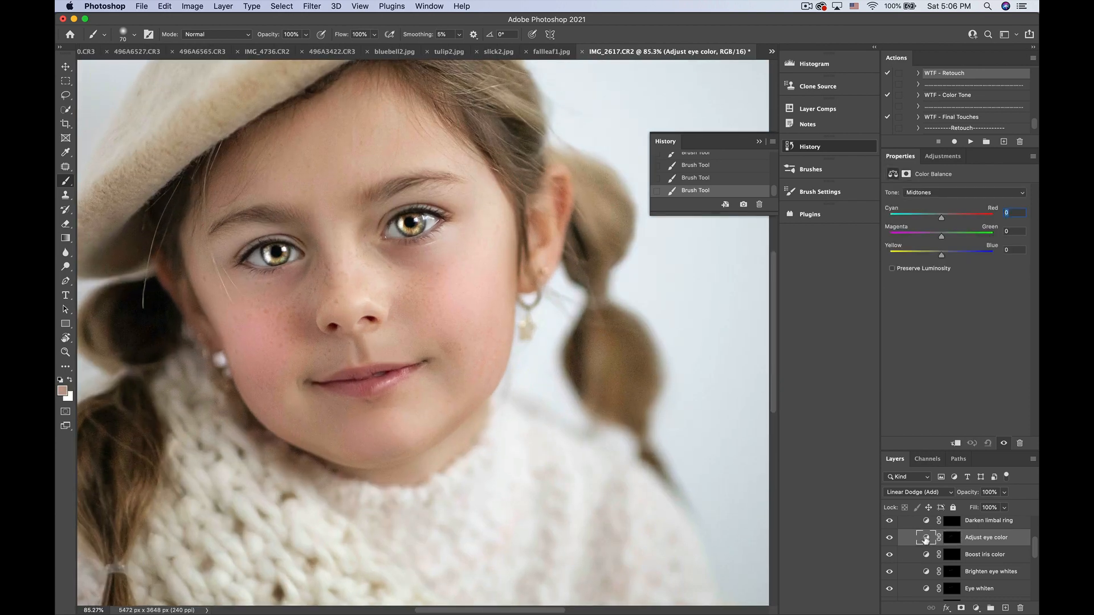
left_click(949, 194)
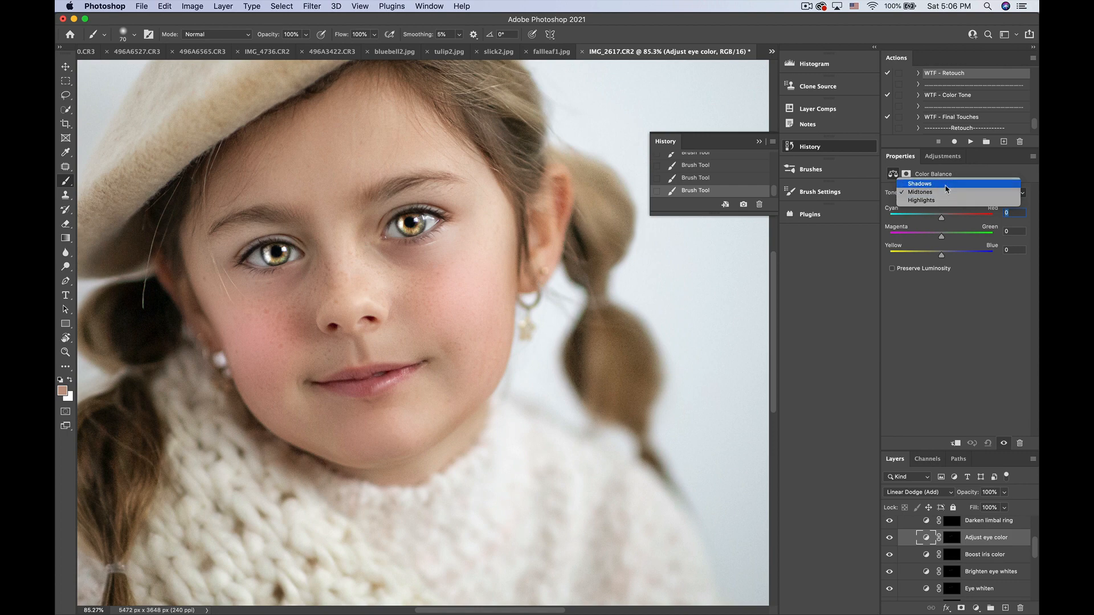
left_click(949, 182)
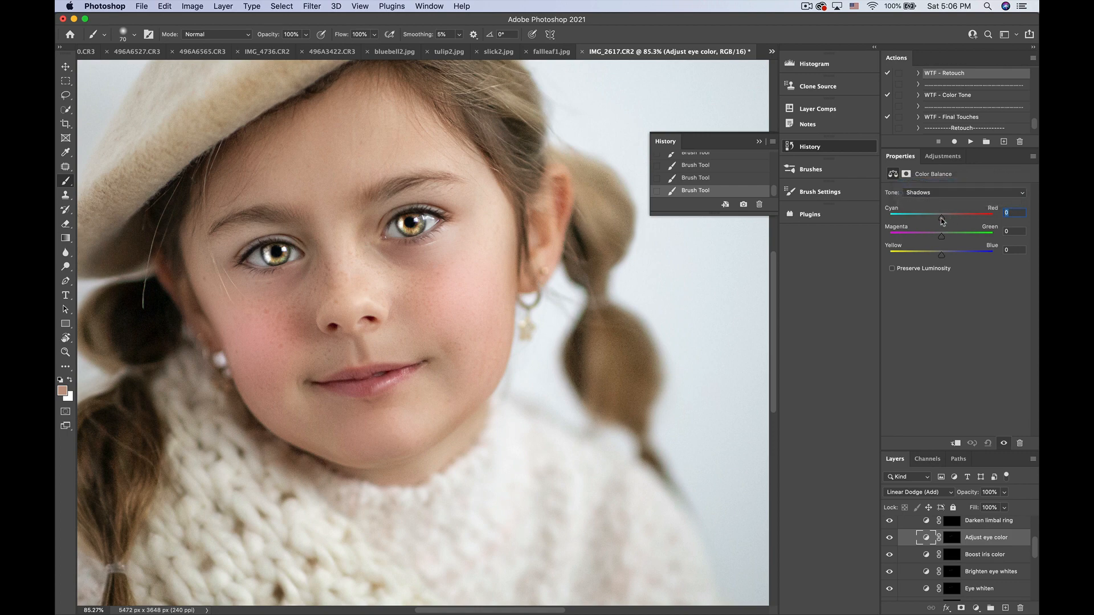
left_click_drag(937, 224, 949, 256)
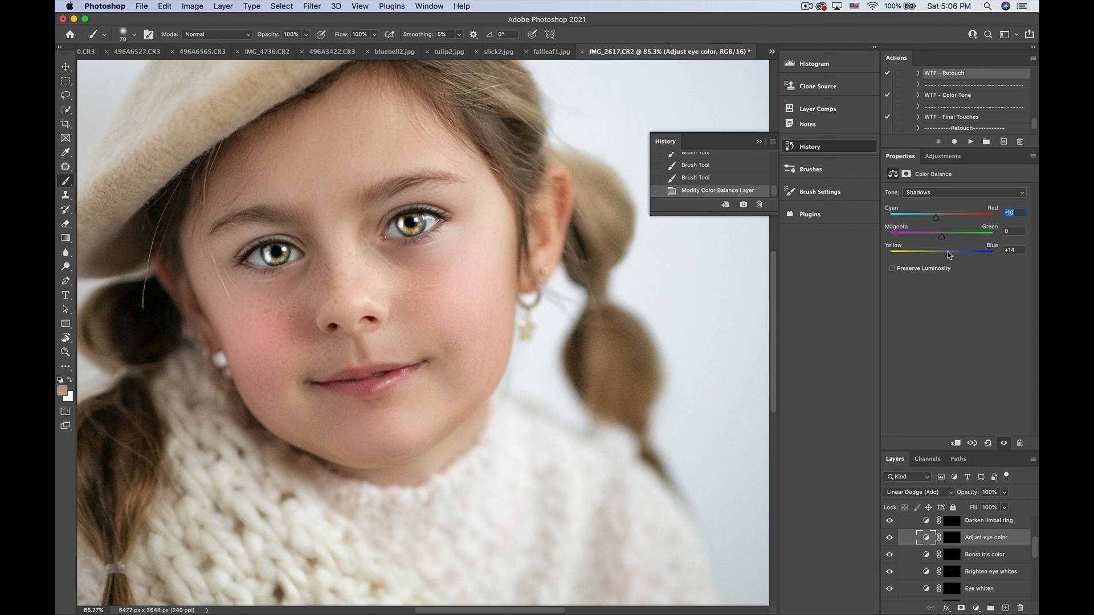
Set the Adjust eye color layer's midtones to Cyan–Red -22, Magenta–Green +27 and Yellow–Blue +29
left_click(941, 192)
left_click(943, 202)
left_click_drag(942, 220, 956, 237)
left_click(958, 255)
Reduce the Adjust eye color layer's opacity to 10%
key("super+minus")
key("super+minus")
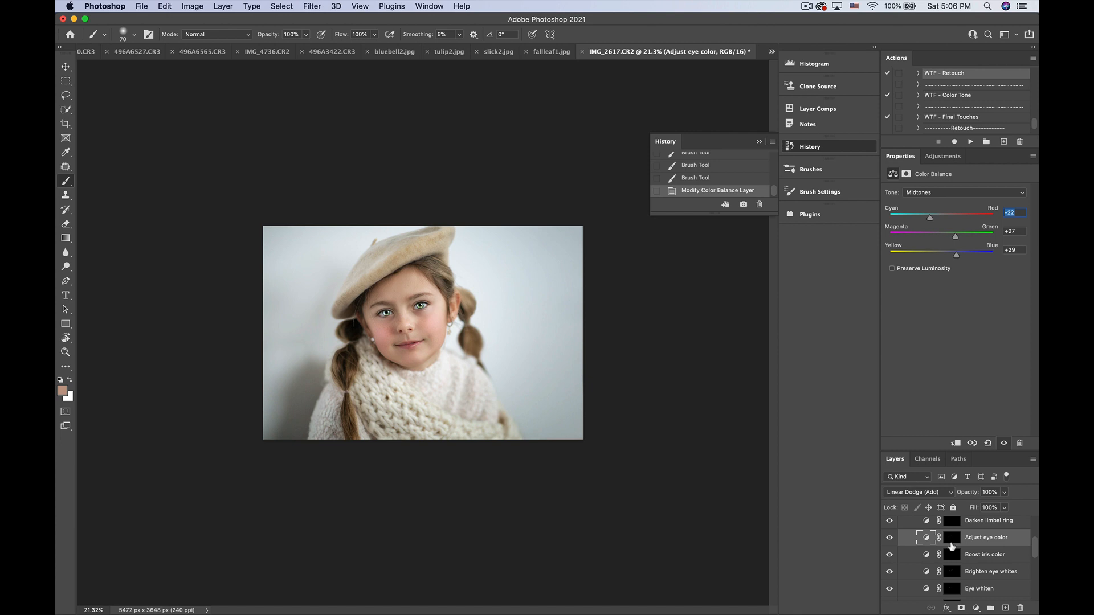
left_click_drag(1005, 496, 958, 507)
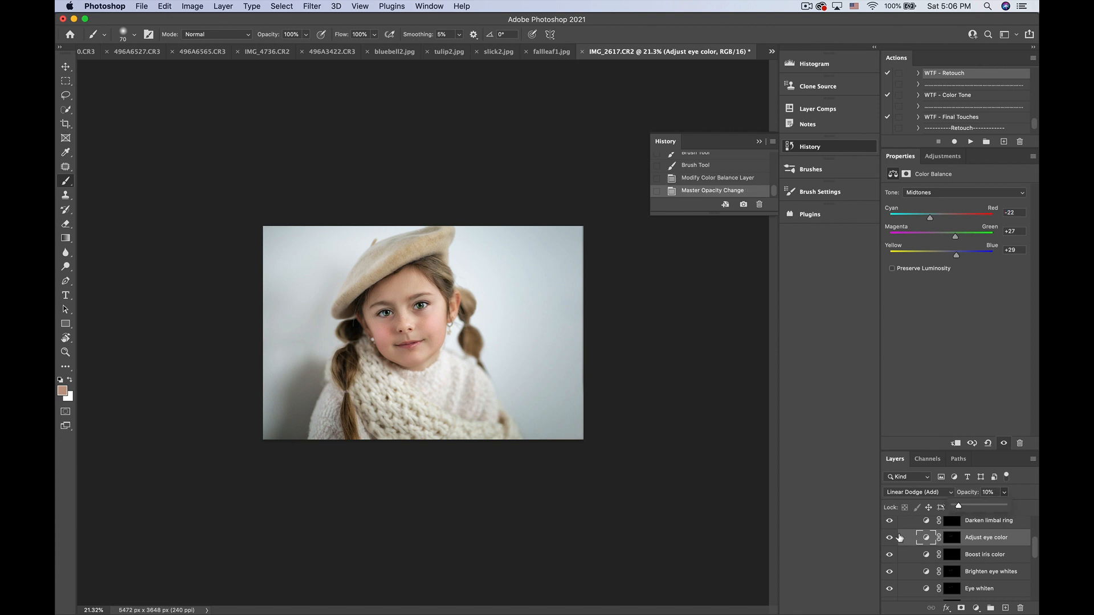
Compare the eyes with the Adjust eye color layer hidden and shown in turn
key("super+plus")
key("super+plus")
key("super+plus")
left_click(890, 538)
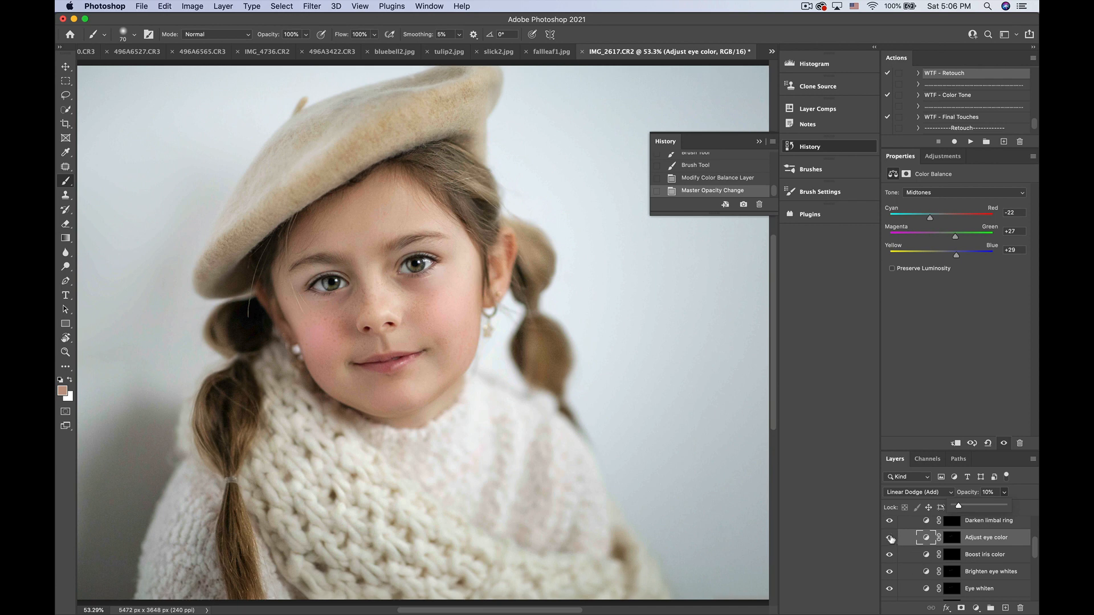
left_click(891, 538)
left_click(891, 538)
left_click(891, 538)
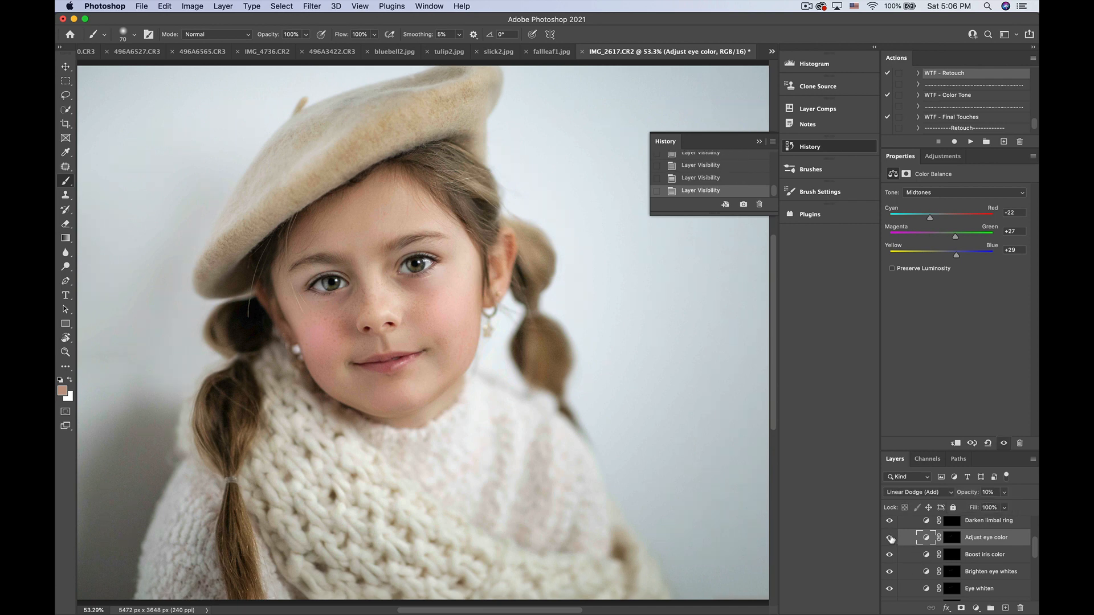
left_click(891, 538)
left_click(891, 538)
Paint the Darken limbal ring mask around the outer edges of both irises with a 30 px brush
scroll(919, 537, "up", 2)
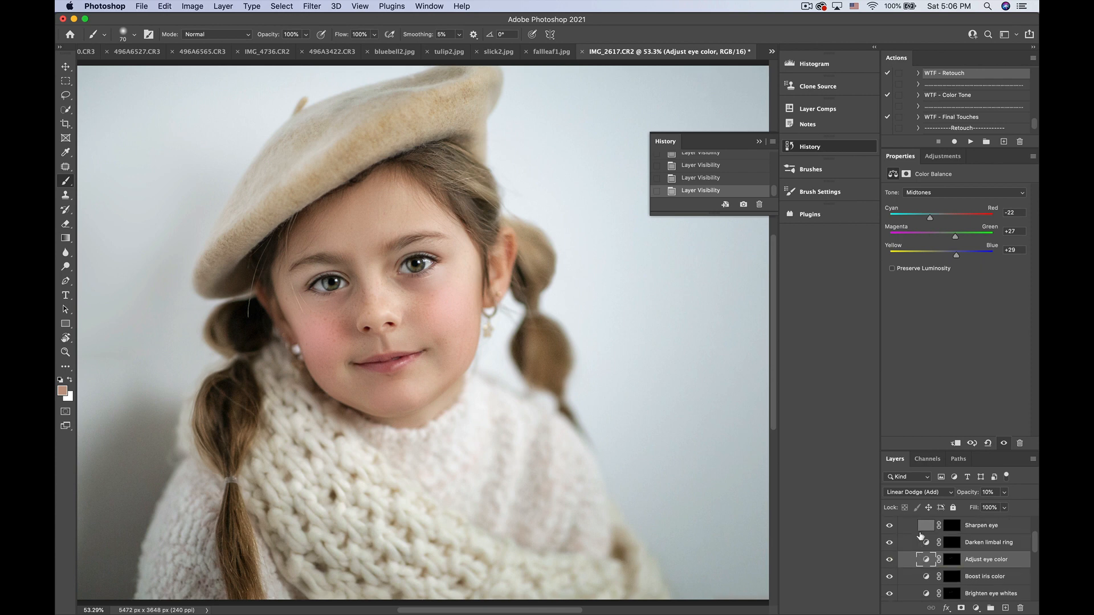
left_click(947, 541)
scroll(415, 274, "up", 2)
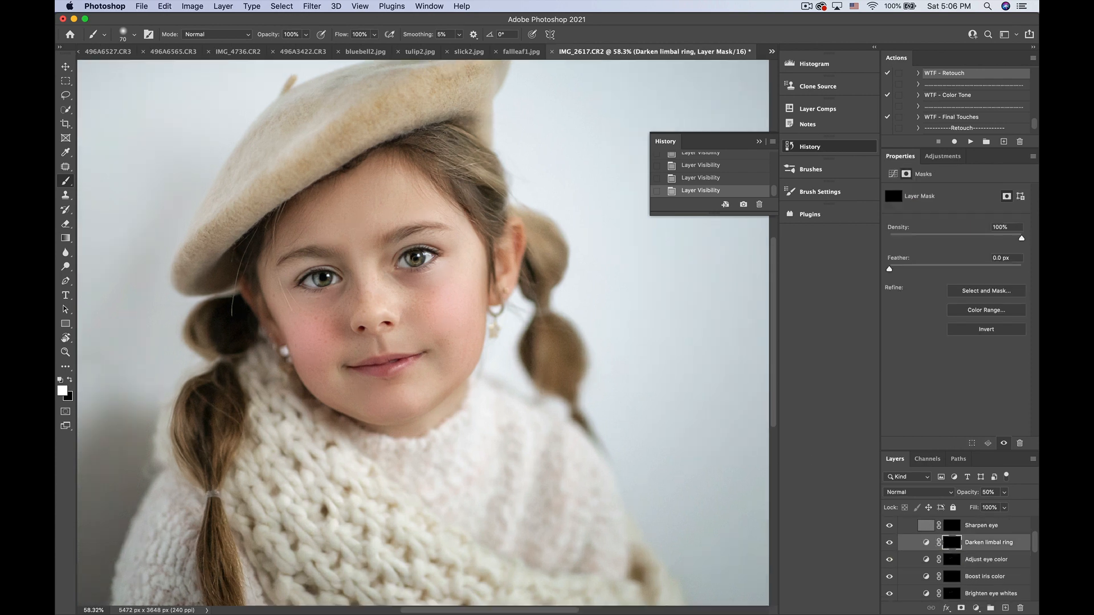
scroll(416, 260, "up", 4)
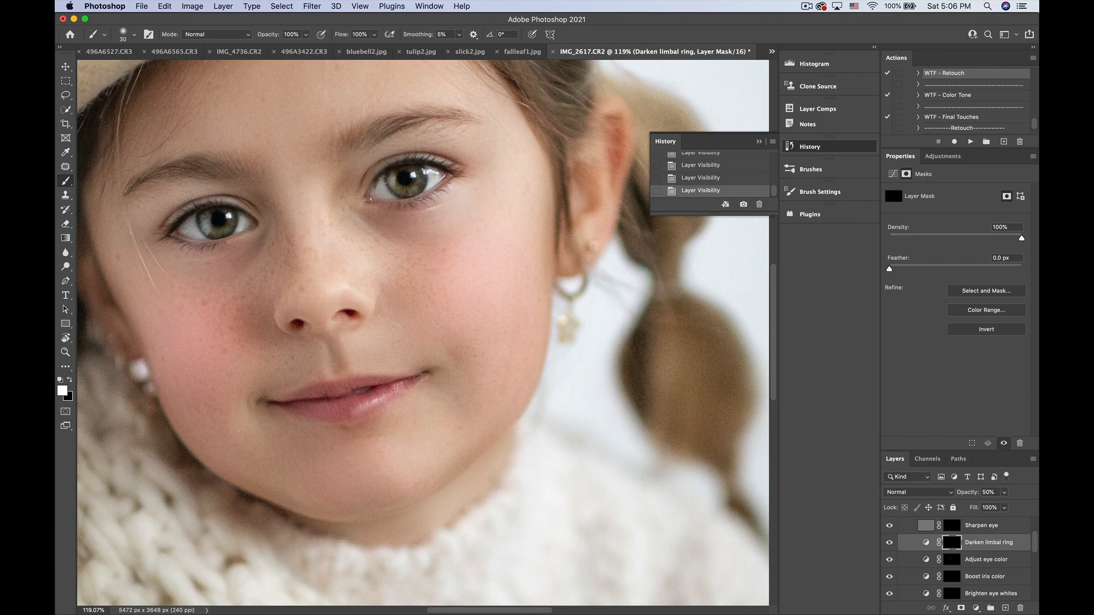
left_click(403, 196)
left_click(177, 223)
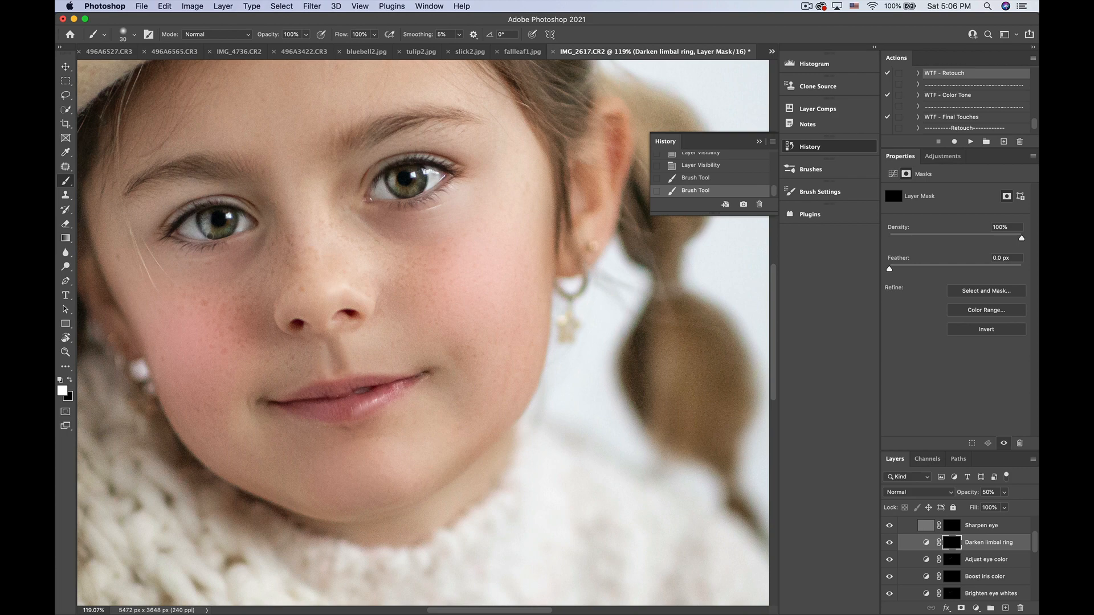
mouse_move(210, 235)
left_mouse_down()
mouse_move(229, 232)
mouse_move(239, 210)
left_mouse_up()
Lower the Darken limbal ring layer's opacity to 24%
key("super+minus")
key("super+minus")
scroll(630, 442, "down", 2)
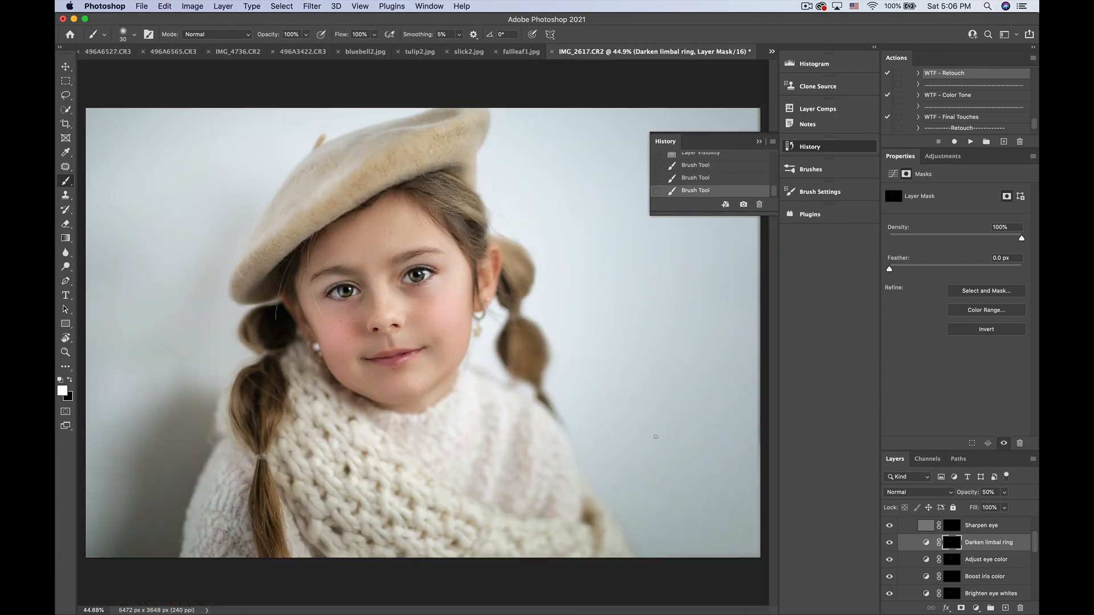
left_click(1004, 492)
left_click_drag(1005, 507, 992, 508)
Paint the Sharpen eye mask over both eyes with the brush enlarged to 100 px
scroll(962, 550, "up", 1)
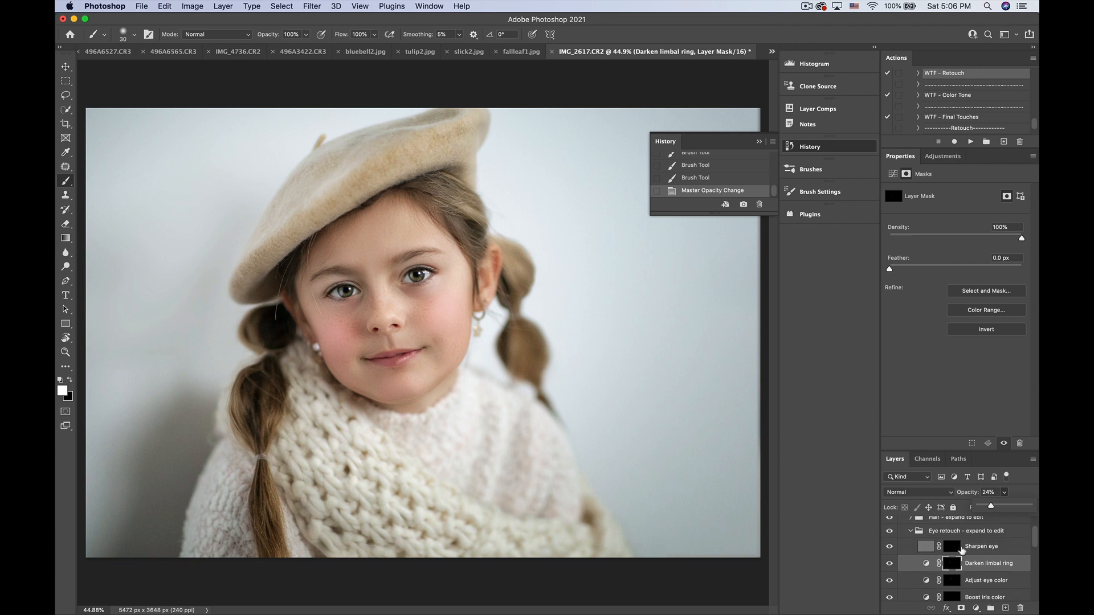
left_click(962, 548)
scroll(417, 392, "up", 3)
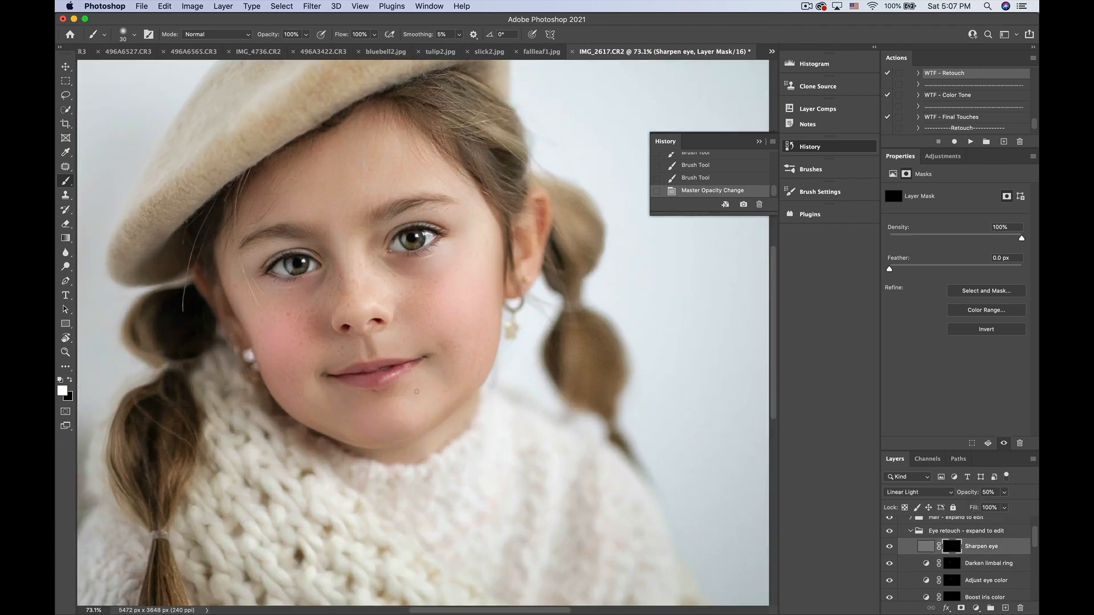
key("bracketright")
key("bracketright")
key("bracketright")
key("bracketright")
key("bracketright")
key("bracketright")
left_click(414, 242)
left_click(413, 244)
left_click(415, 242)
left_click_drag(294, 265, 301, 269)
Collapse the Eye retouch group and compare the whole portrait with the group hidden and shown
key("super+0")
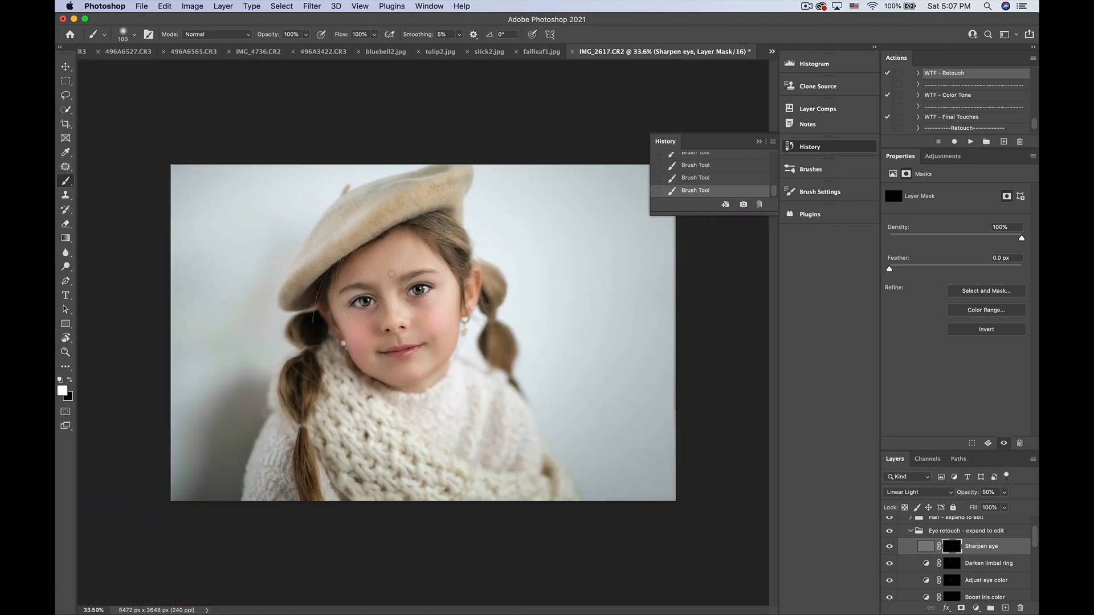
left_click(910, 531)
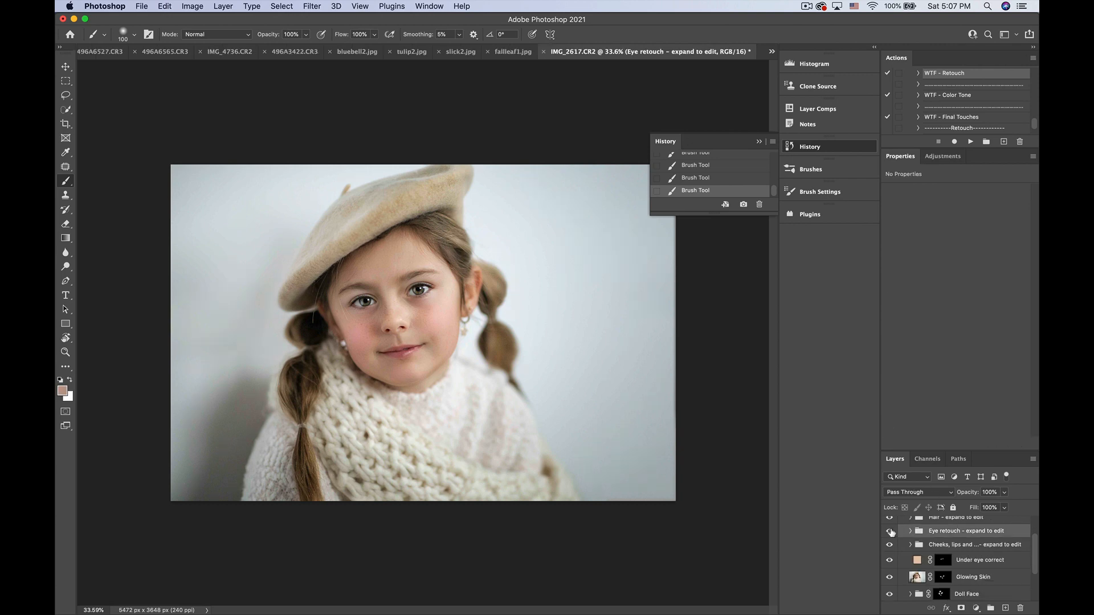
left_click(890, 531)
left_click(889, 531)
key("super+minus")
key("super+minus")
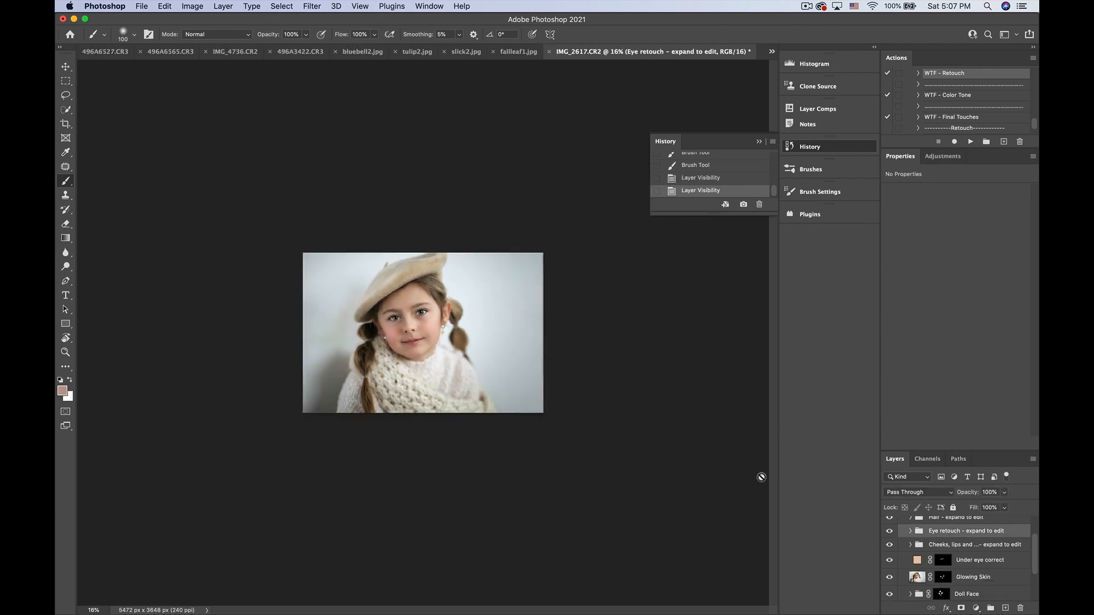
left_click(889, 531)
left_click(890, 531)
left_click(890, 532)
left_click(889, 532)
left_click(889, 531)
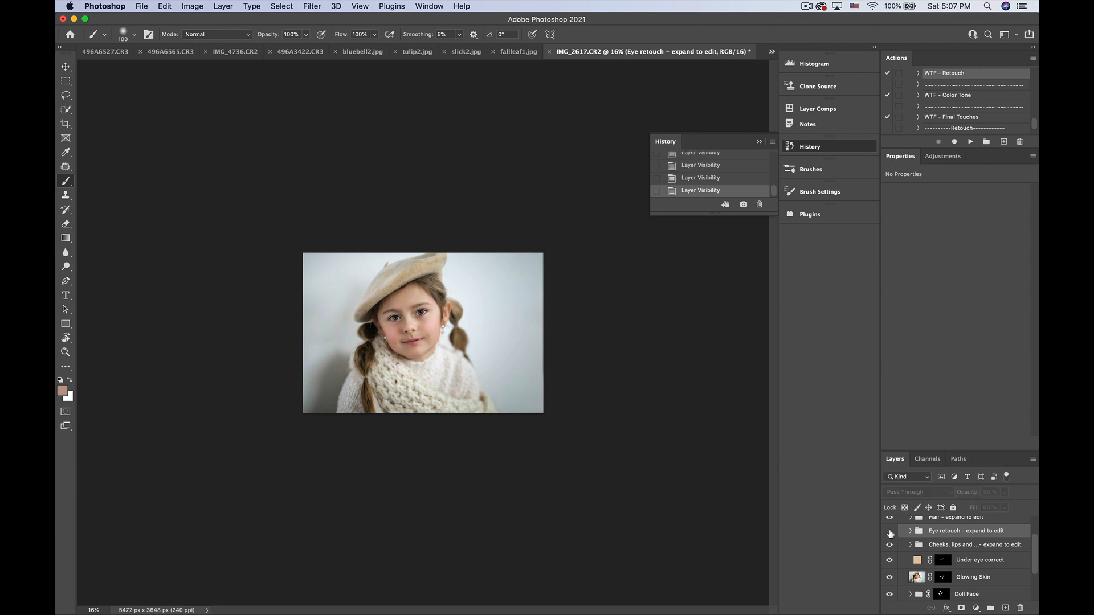
left_click(890, 531)
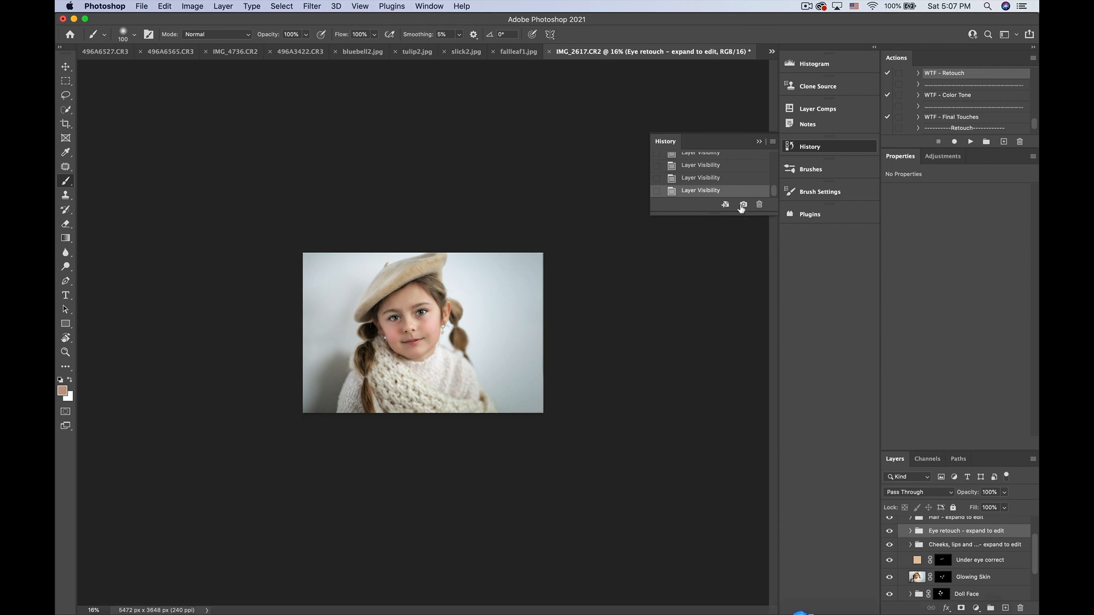
Compare the unretouched portrait in Snapshot 2 with the retouched version in Snapshot 4
scroll(718, 183, "up", 3)
scroll(719, 181, "up", 10)
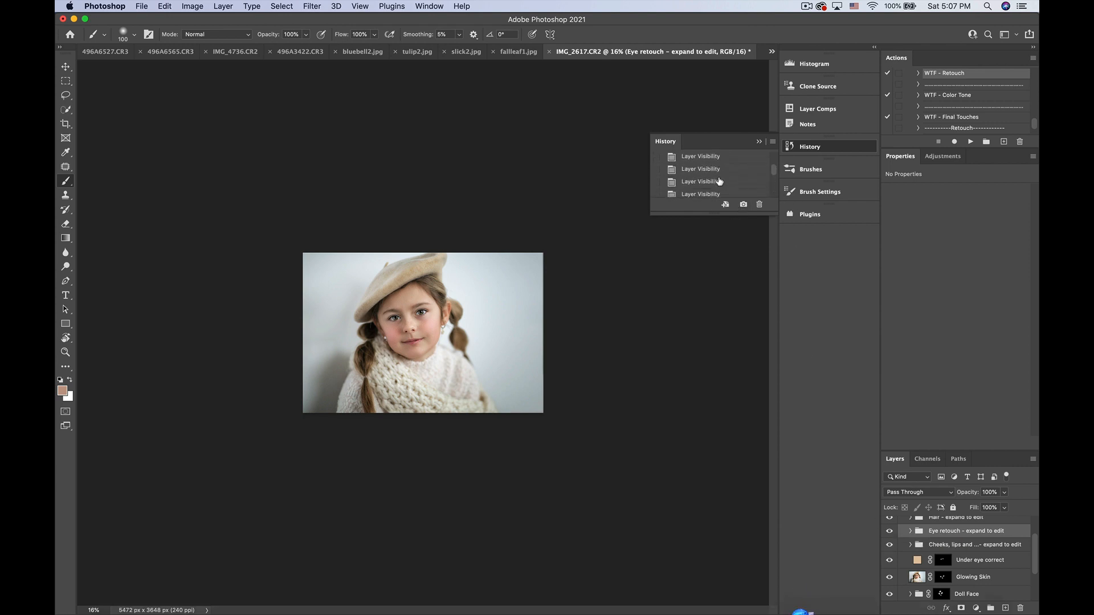
scroll(719, 182, "down", 1)
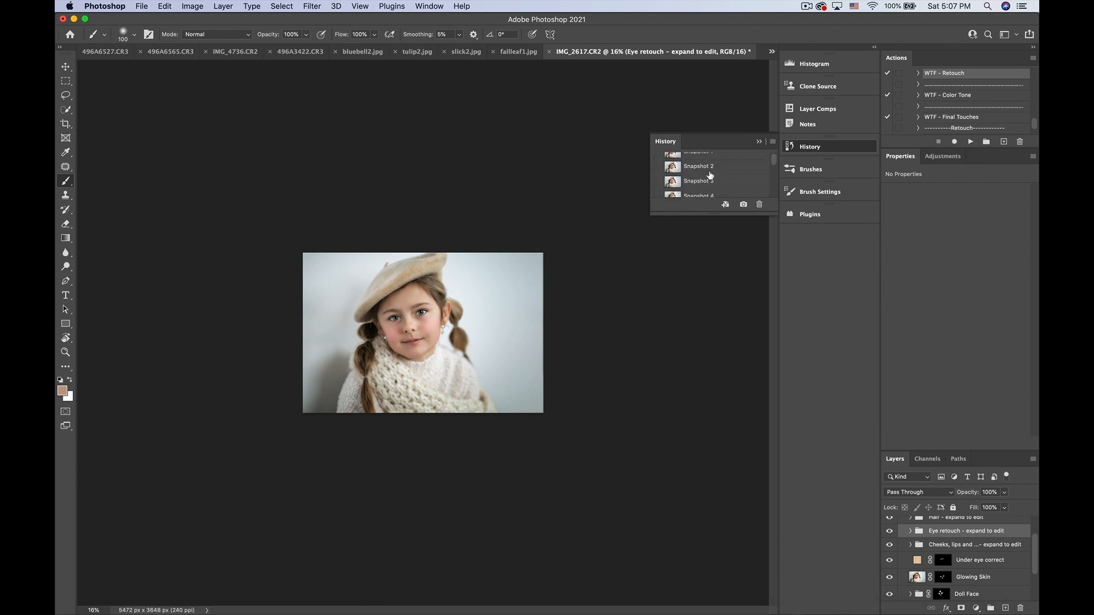
left_click(705, 165)
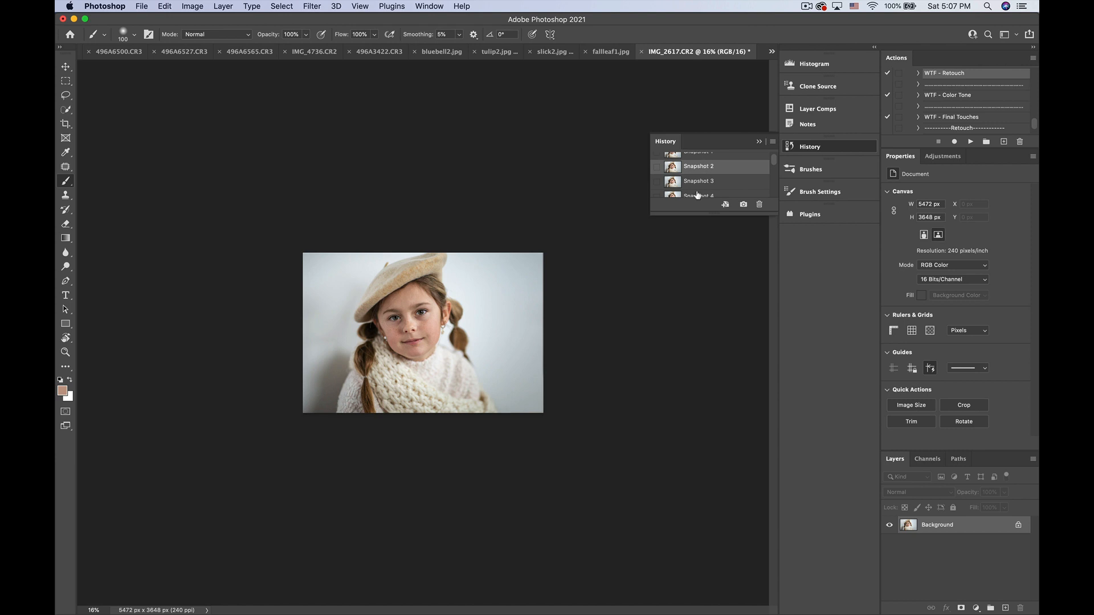
scroll(703, 176, "down", 3)
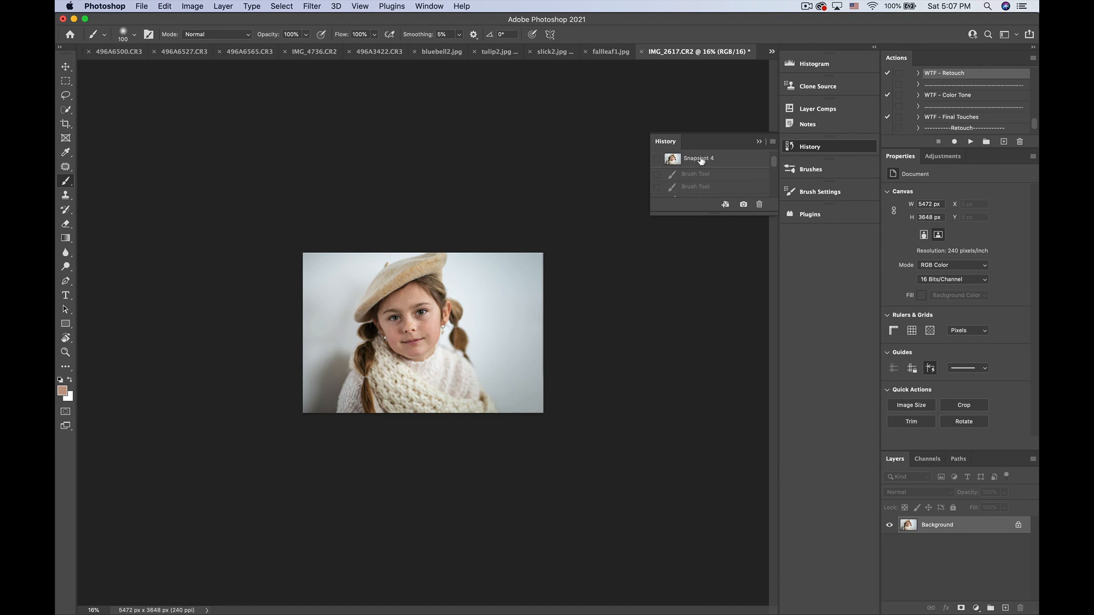
left_click(702, 160)
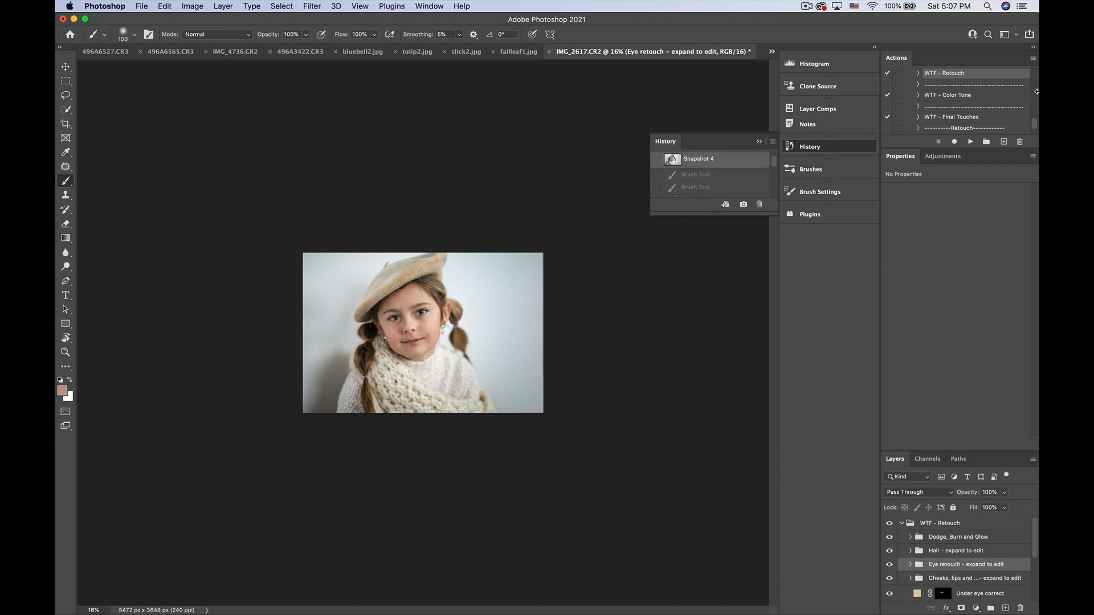
Run the WTF - Color Tone action and expand the WTF - Color Toning group to review its toning options
left_click(949, 95)
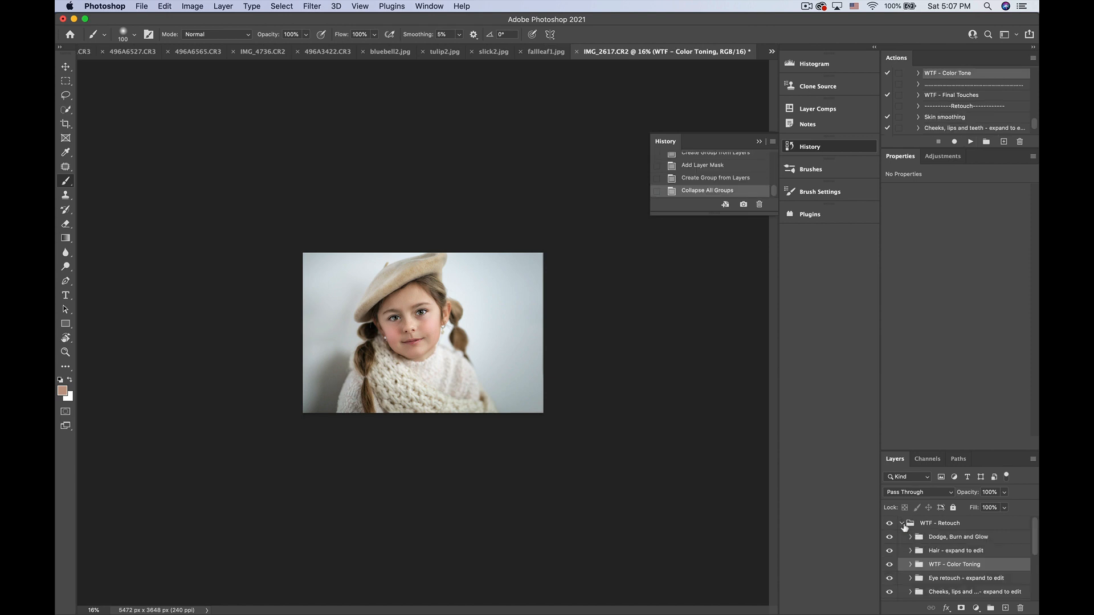
left_click(910, 565)
scroll(956, 566, "down", 2)
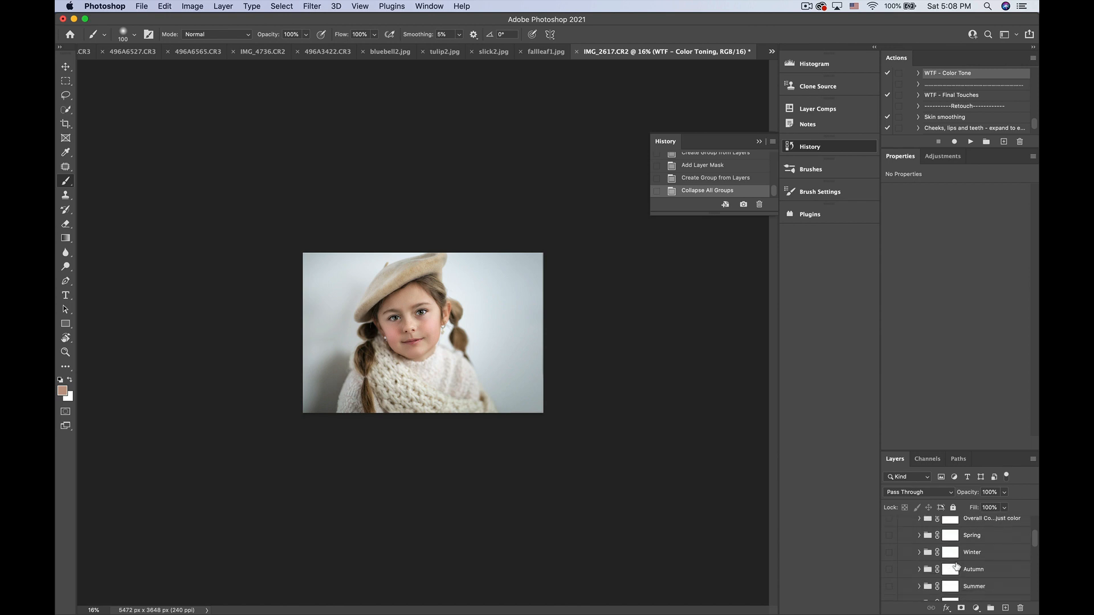
scroll(957, 565, "down", 1)
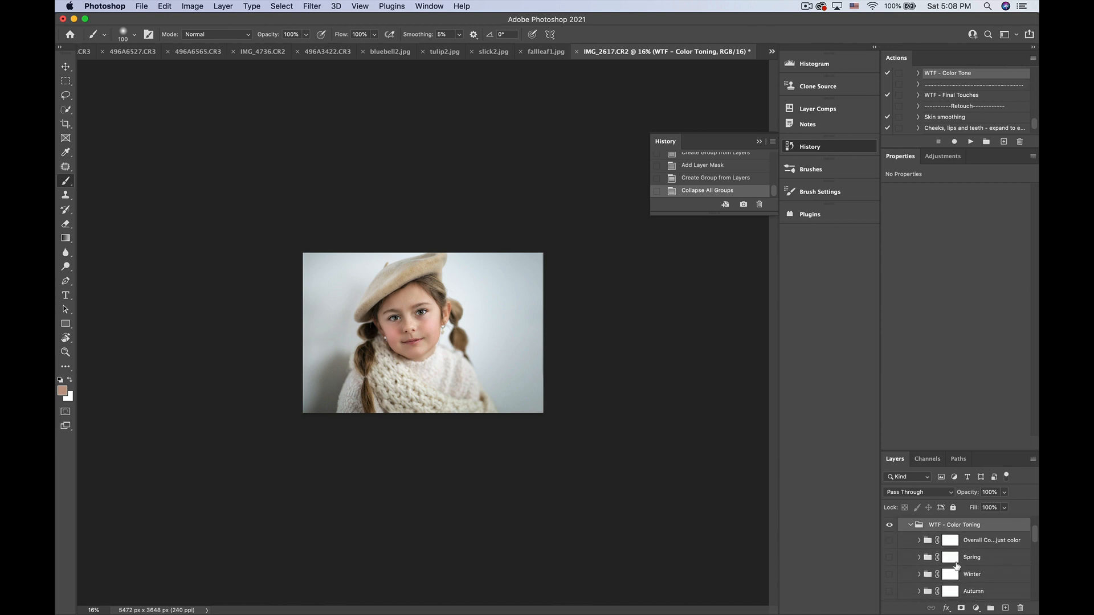
scroll(943, 548, "down", 2)
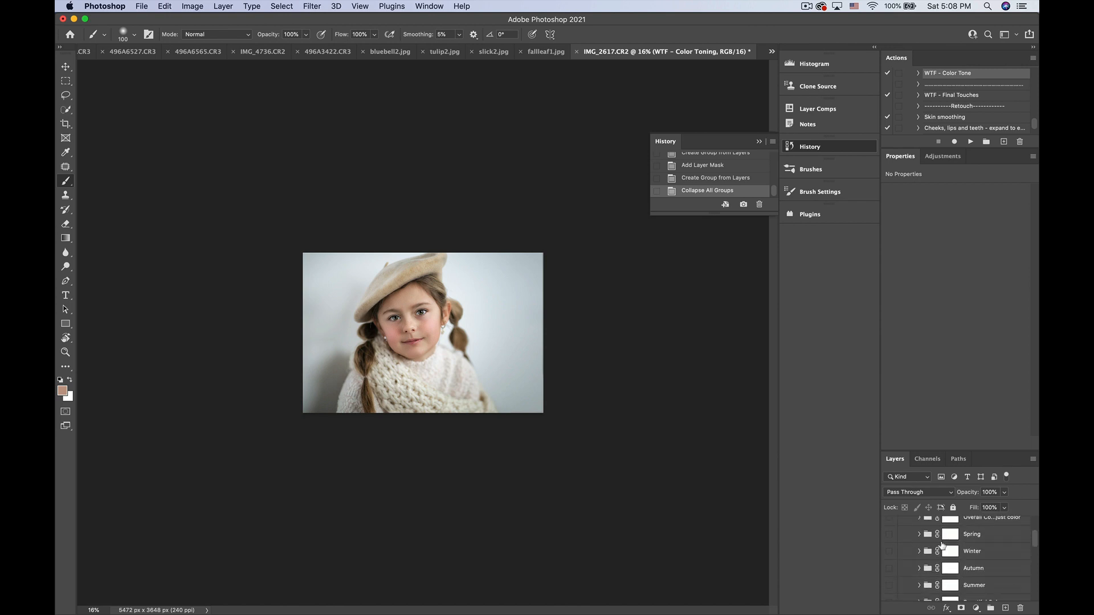
scroll(941, 546, "up", 1)
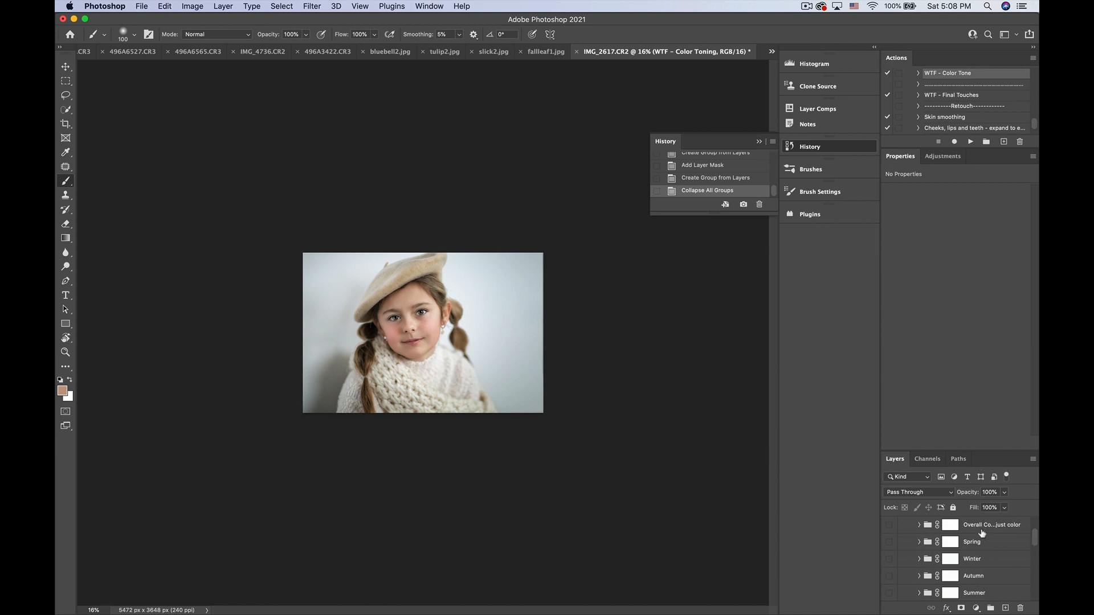
Turn on the Winter color tone and select its layer mask for painting
left_click(888, 559)
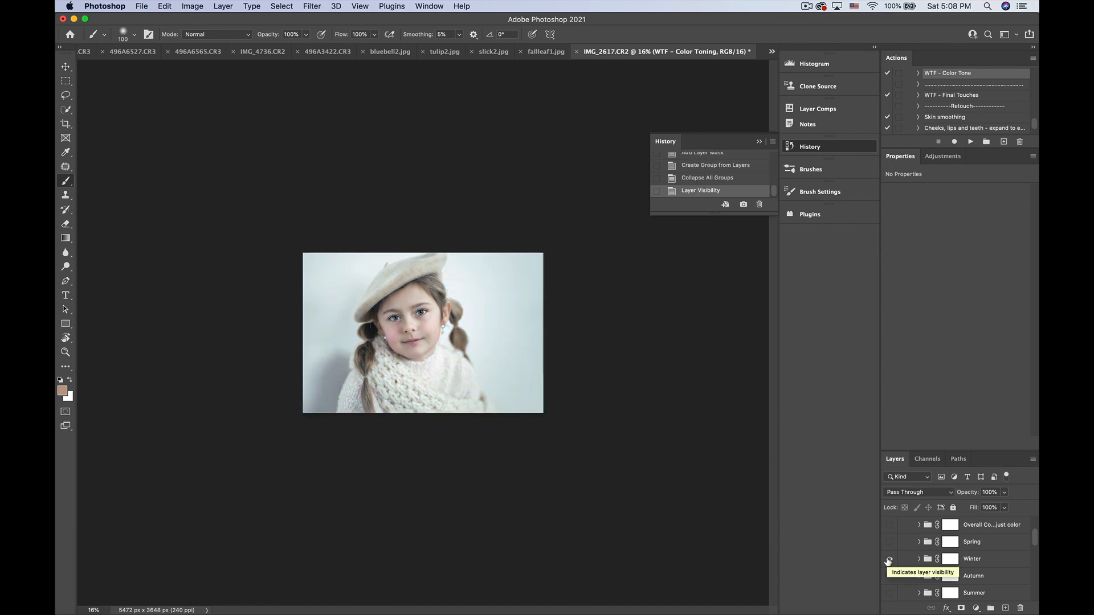
scroll(390, 552, "up", 2)
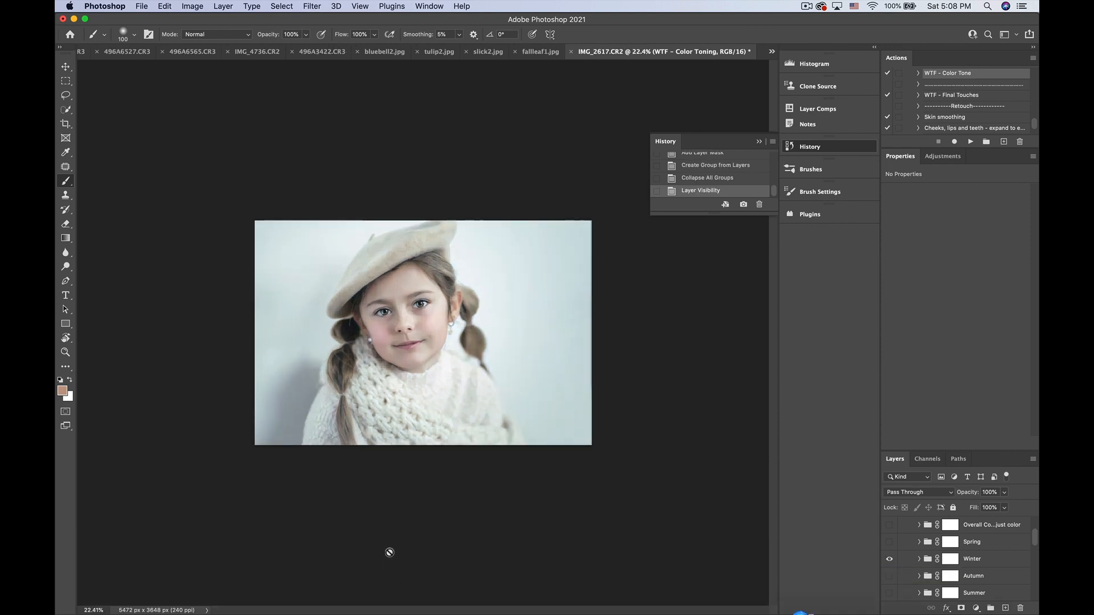
left_click(950, 559)
left_click(100, 384)
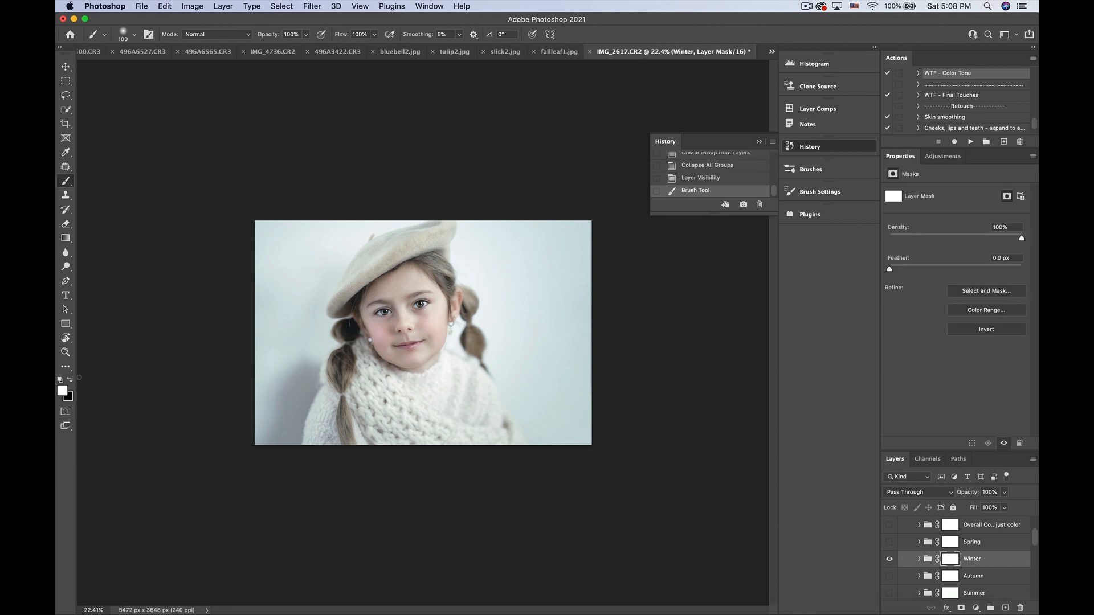
Paint black on the Winter mask over the girl's face and hair with a 2000 px brush at 56% flow
left_click(70, 380)
left_click(375, 35)
left_click_drag(375, 47, 352, 48)
key("bracketright")
key("bracketright")
key("bracketright")
key("bracketright")
key("bracketright")
key("bracketright")
key("bracketright")
key("bracketright")
key("bracketright")
key("bracketright")
key("bracketright")
key("bracketright")
key("bracketright")
key("bracketright")
key("bracketright")
key("bracketright")
key("bracketright")
key("bracketright")
mouse_move(405, 350)
left_mouse_down()
mouse_move(396, 293)
mouse_move(404, 282)
mouse_move(371, 318)
mouse_move(380, 361)
mouse_move(370, 416)
mouse_move(434, 394)
mouse_move(471, 438)
mouse_move(432, 403)
mouse_move(394, 330)
left_mouse_up()
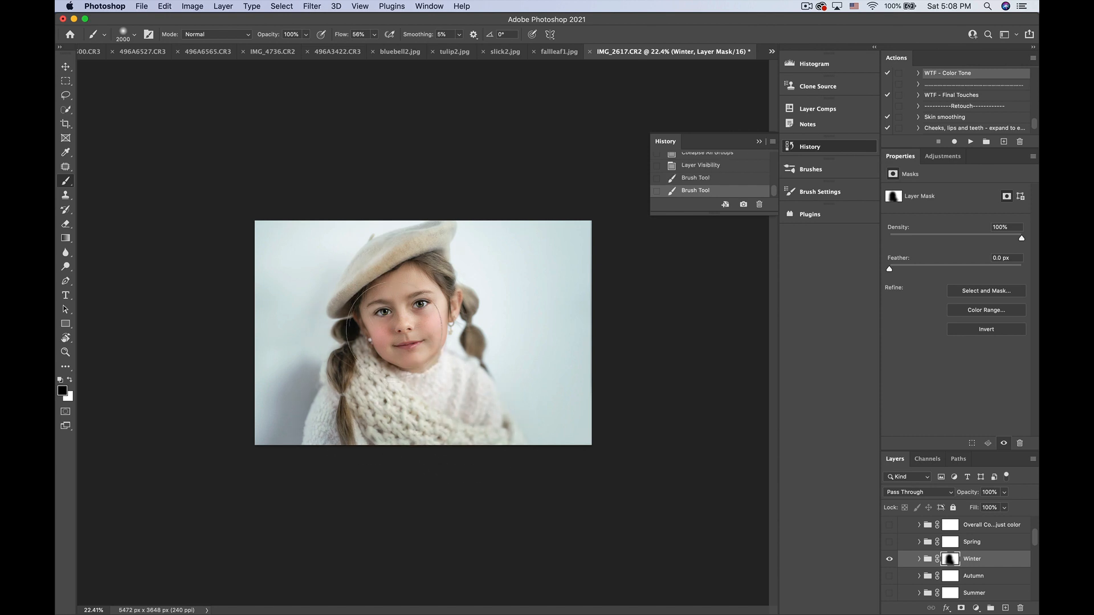
Reduce the brush to 1300 px and paint the Winter tone off the girl's scarf and sweater
key("bracketright")
key("bracketright")
key("bracketright")
key("bracketleft")
key("bracketleft")
key("bracketleft")
key("bracketleft")
key("bracketleft")
key("bracketleft")
key("bracketleft")
mouse_move(455, 386)
left_mouse_down()
mouse_move(467, 418)
mouse_move(407, 407)
mouse_move(348, 453)
left_mouse_up()
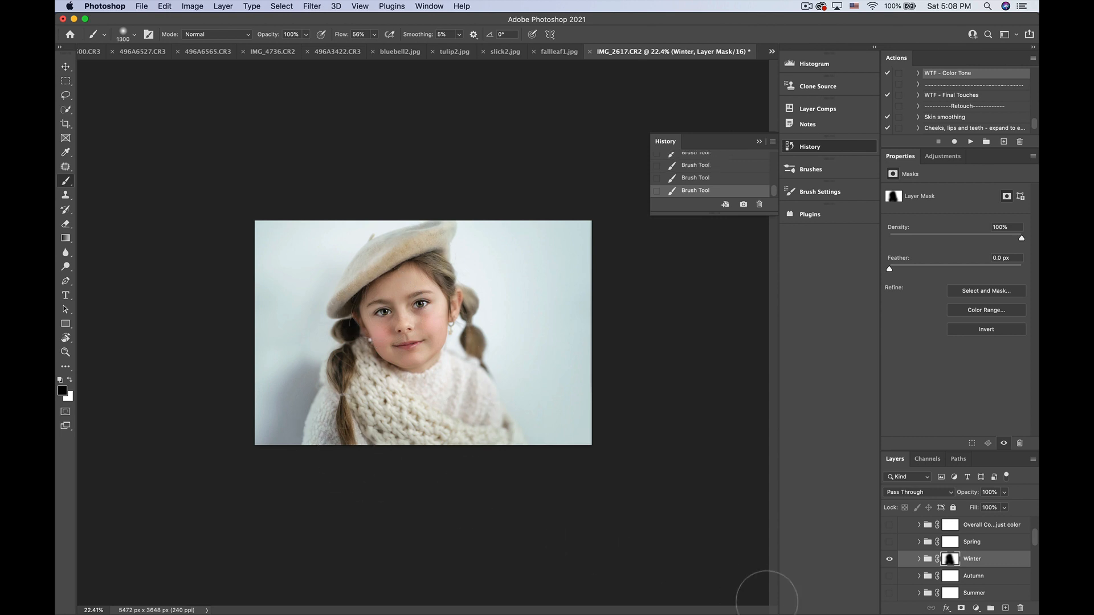
Compare the portrait with the masked Winter tone hidden and shown, leaving the tone hidden
left_click(890, 561)
left_click(890, 560)
left_click(890, 561)
left_click(889, 560)
left_click(890, 561)
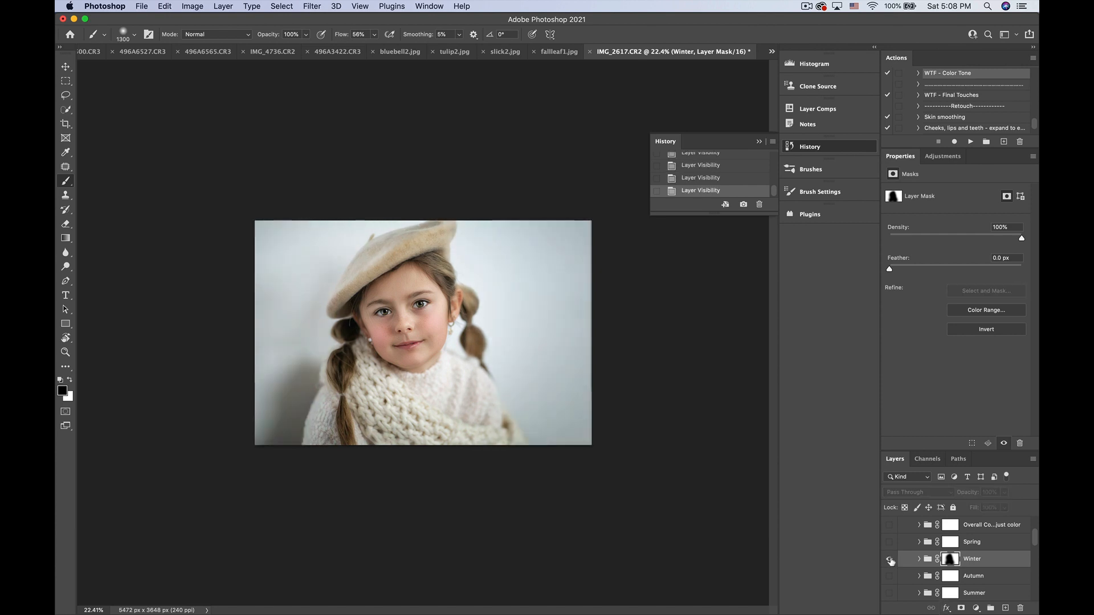
left_click(890, 560)
left_click(890, 560)
Preview the Bright and Airy and Golden Matte tones on the portrait, turning each off again
scroll(902, 562, "down", 2)
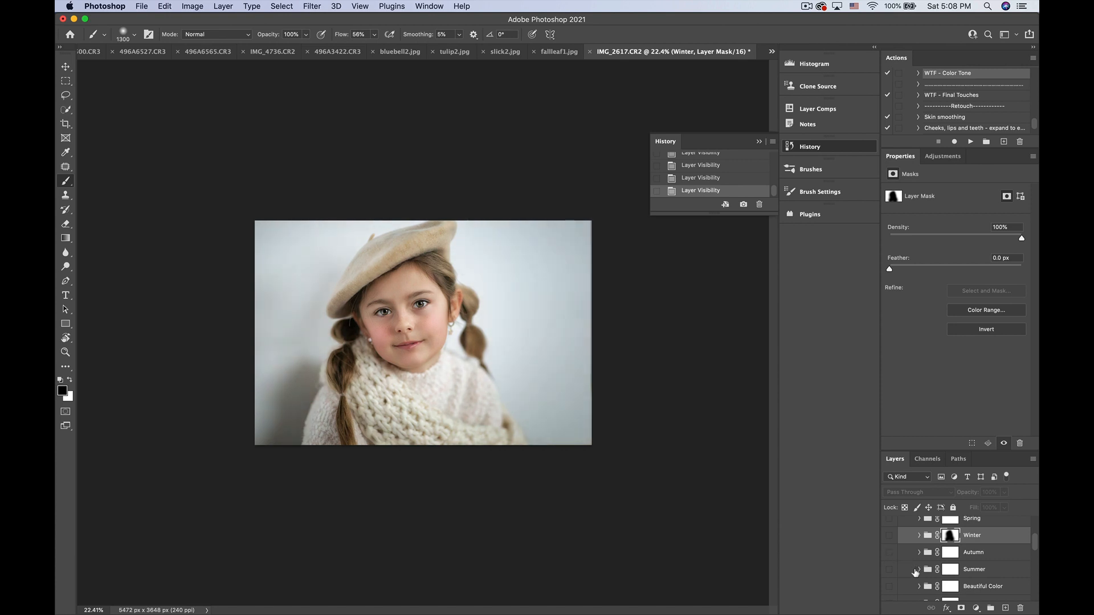
scroll(894, 570, "down", 3)
scroll(894, 570, "down", 1)
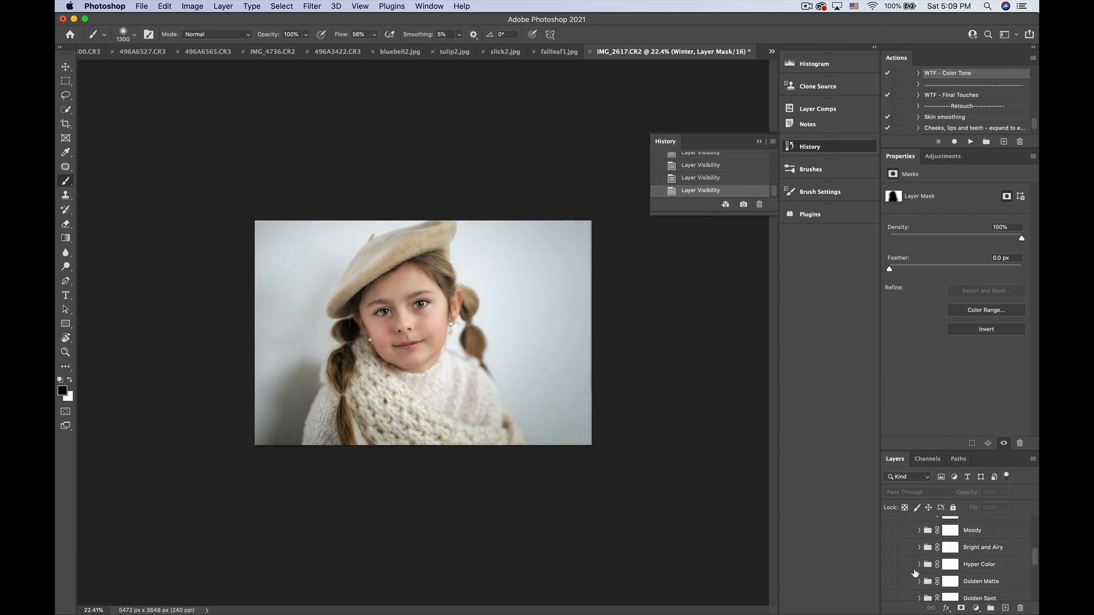
left_click(889, 548)
left_click(889, 547)
left_click(889, 548)
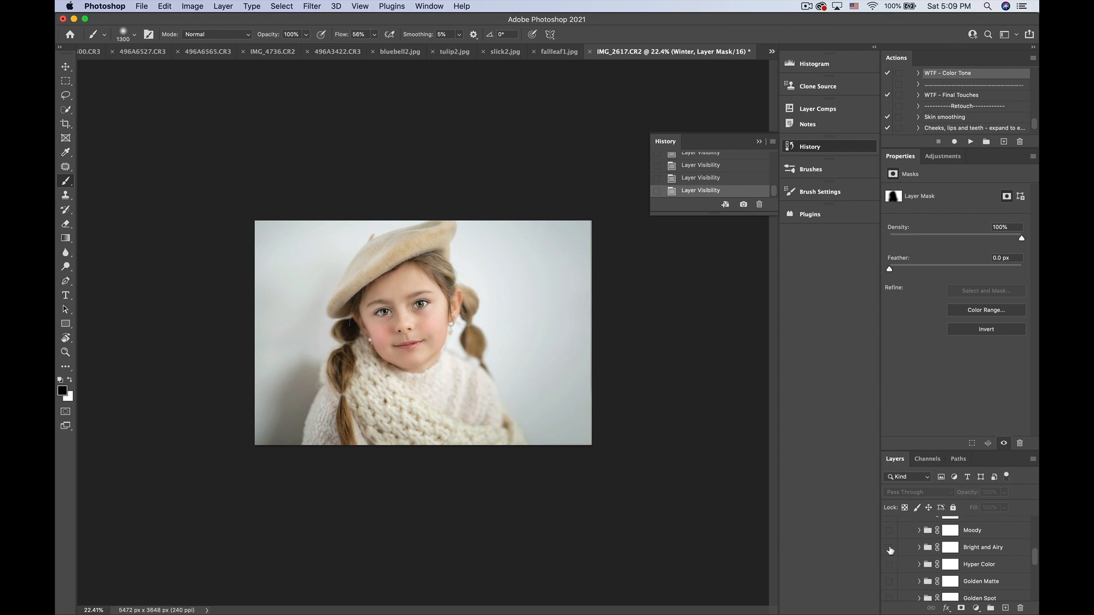
left_click(890, 582)
left_click(890, 582)
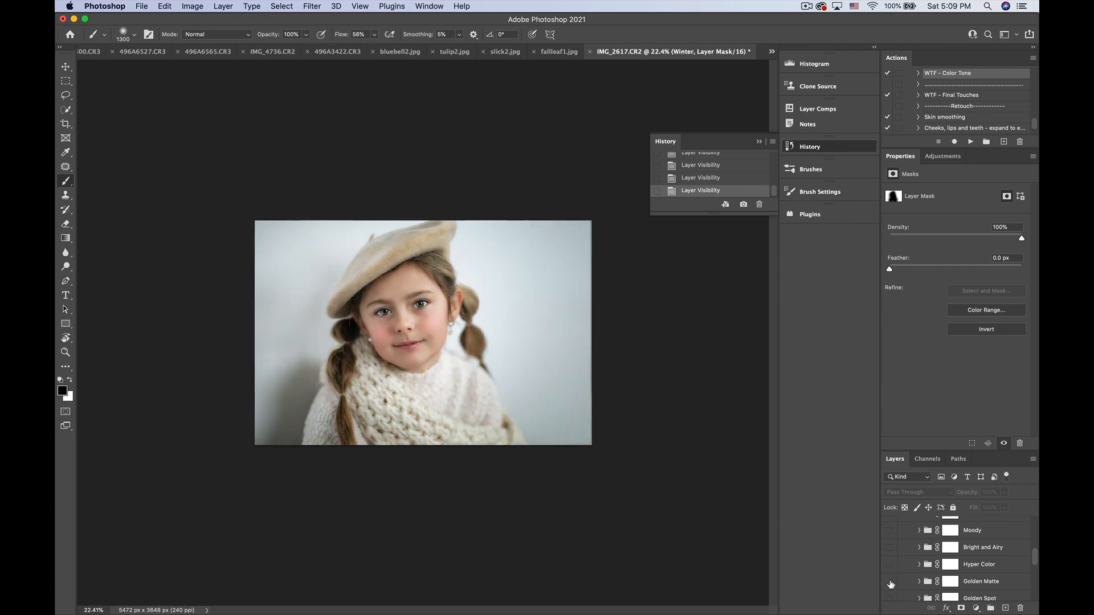
Preview the Golden Spot and Golden Contrast tones on the portrait, turning each off again
scroll(890, 581, "down", 2)
left_click(890, 563)
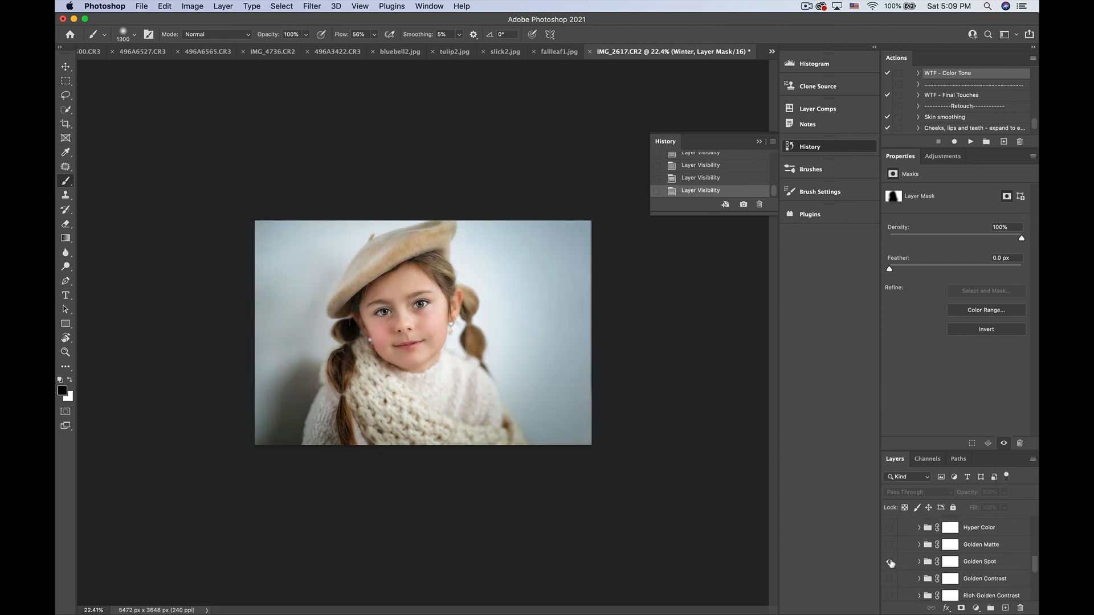
left_click(891, 563)
left_click(890, 579)
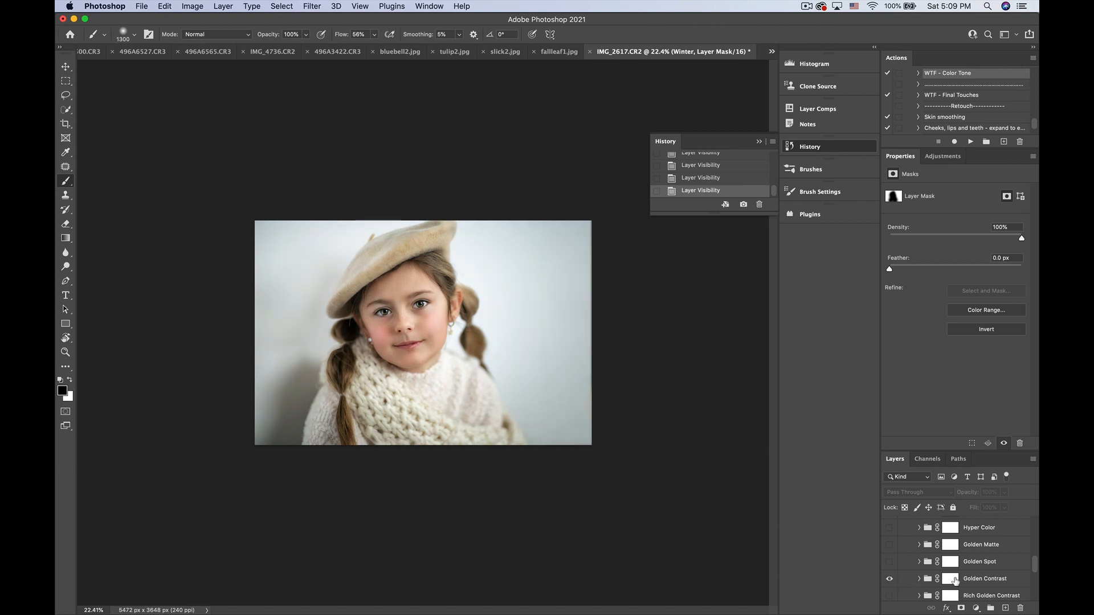
left_click(890, 579)
Turn the masked Winter tone back on
scroll(906, 558, "up", 3)
scroll(907, 558, "up", 3)
scroll(908, 559, "down", 2)
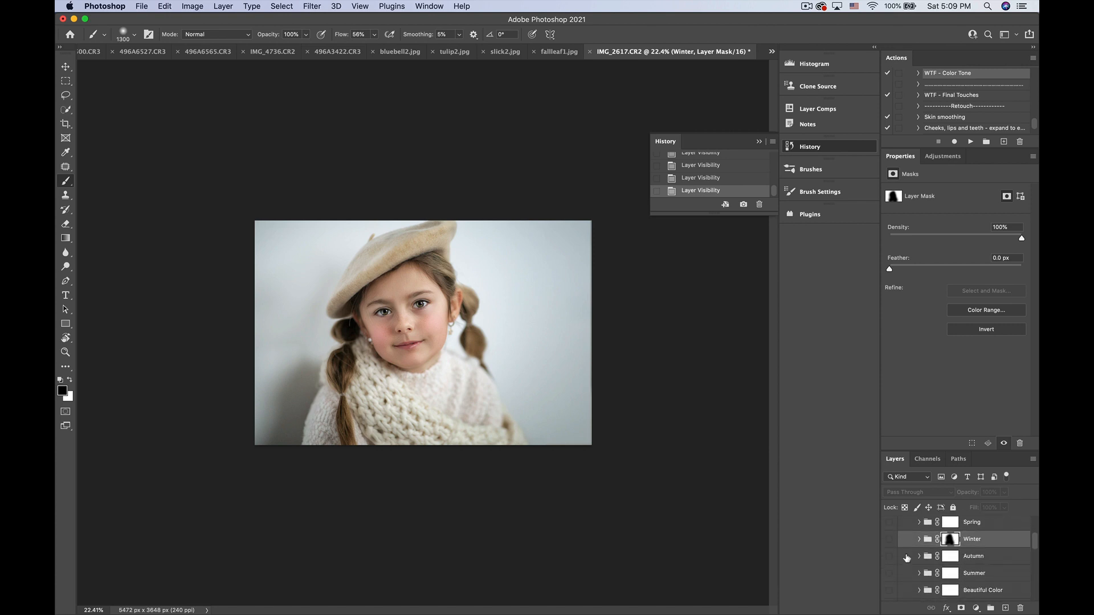
left_click(889, 540)
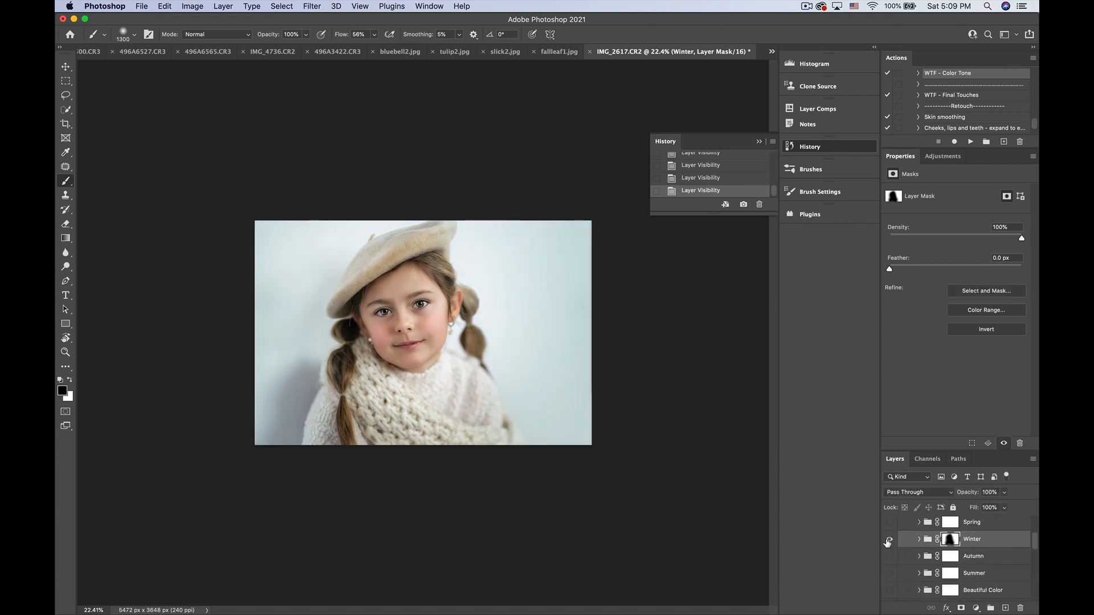
Turn on the Autumn tone, restrict it to the girl by inverting its mask and painting white over her, and set its opacity to 7%
scroll(888, 542, "down", 1)
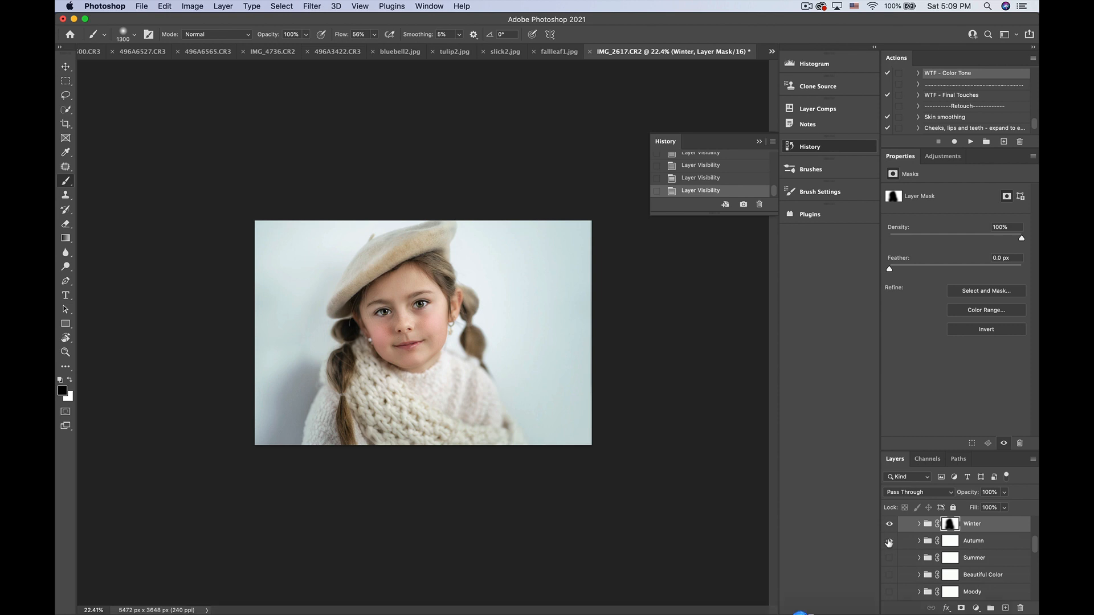
left_click(889, 541)
left_click(947, 542)
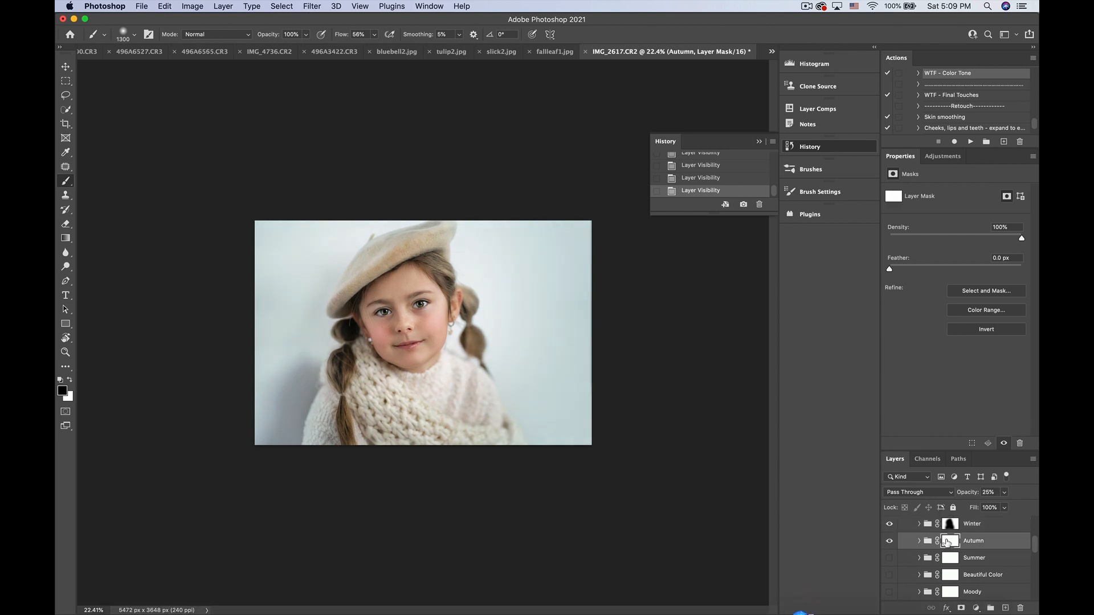
key("super+i")
left_click(69, 379)
left_click_drag(410, 250, 433, 422)
left_click(1006, 493)
left_click_drag(990, 507, 984, 506)
Preview the Moody tone by showing and hiding it, and leave it off
scroll(987, 561, "down", 2)
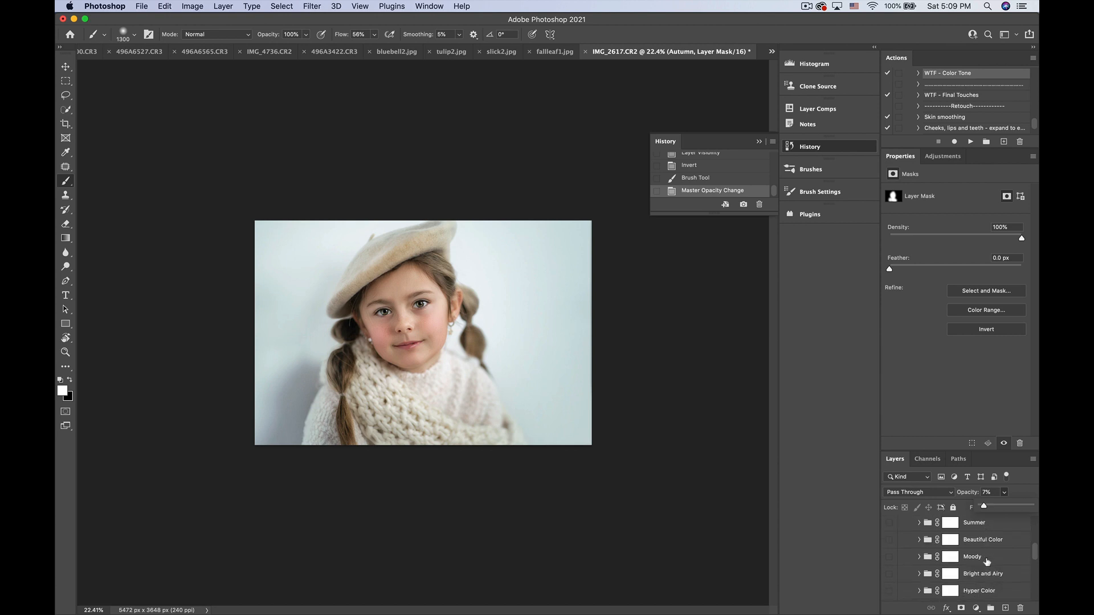
left_click(888, 559)
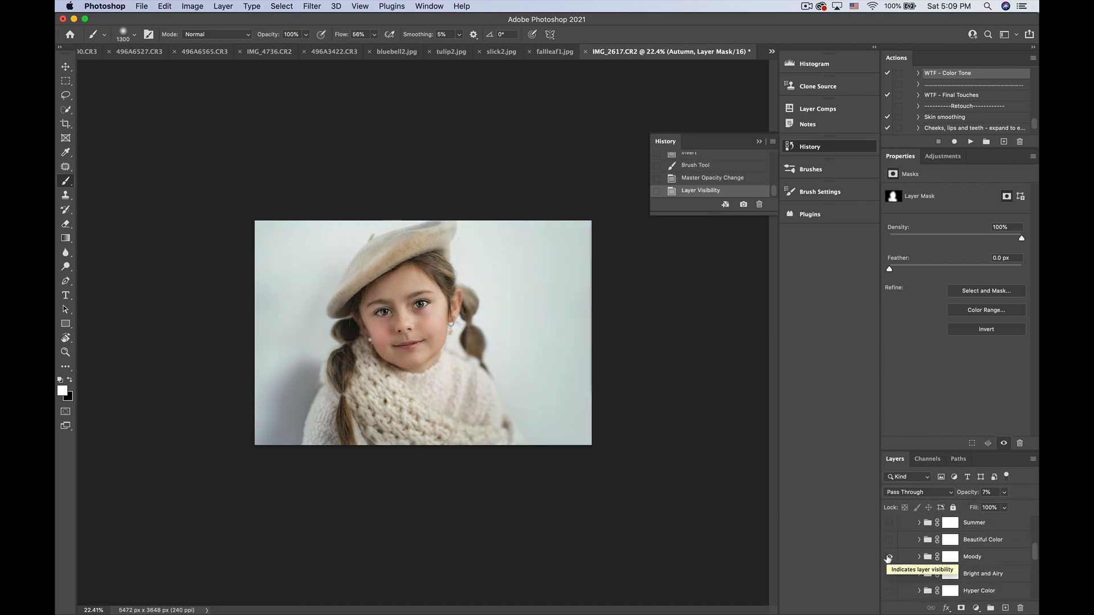
left_click(889, 558)
left_click(889, 559)
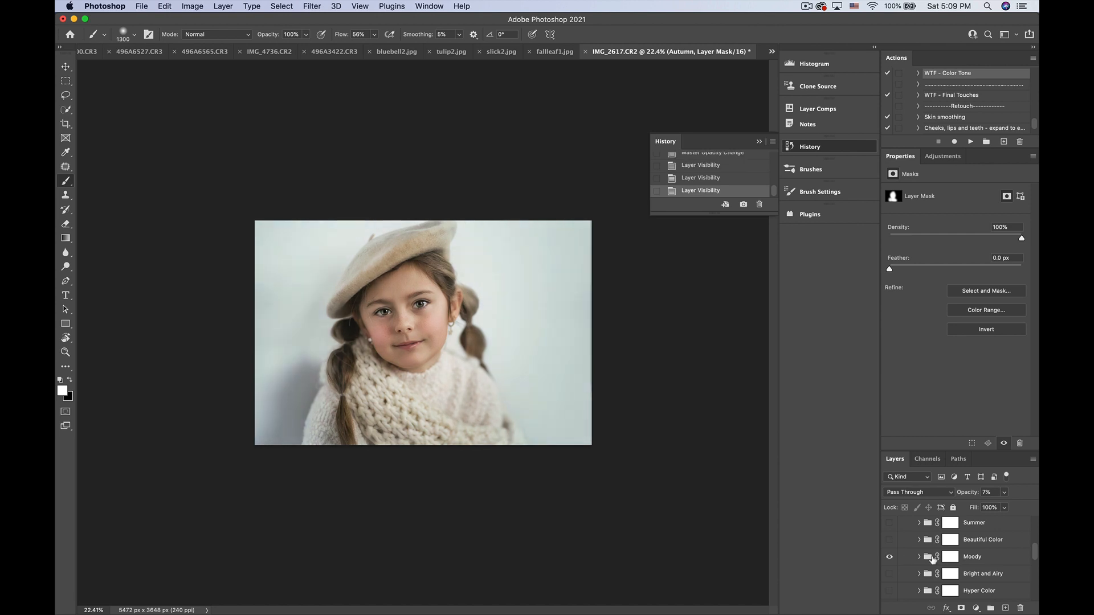
left_click(889, 557)
Turn on the Golden Contrast tone and set its opacity to 16%
scroll(992, 570, "down", 3)
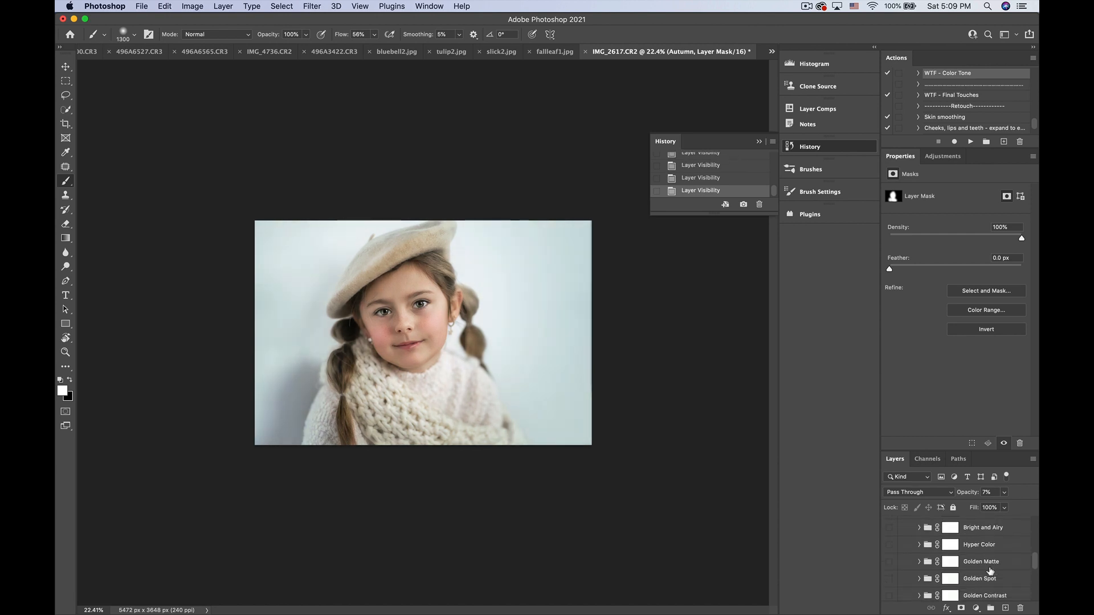
scroll(907, 578, "down", 1)
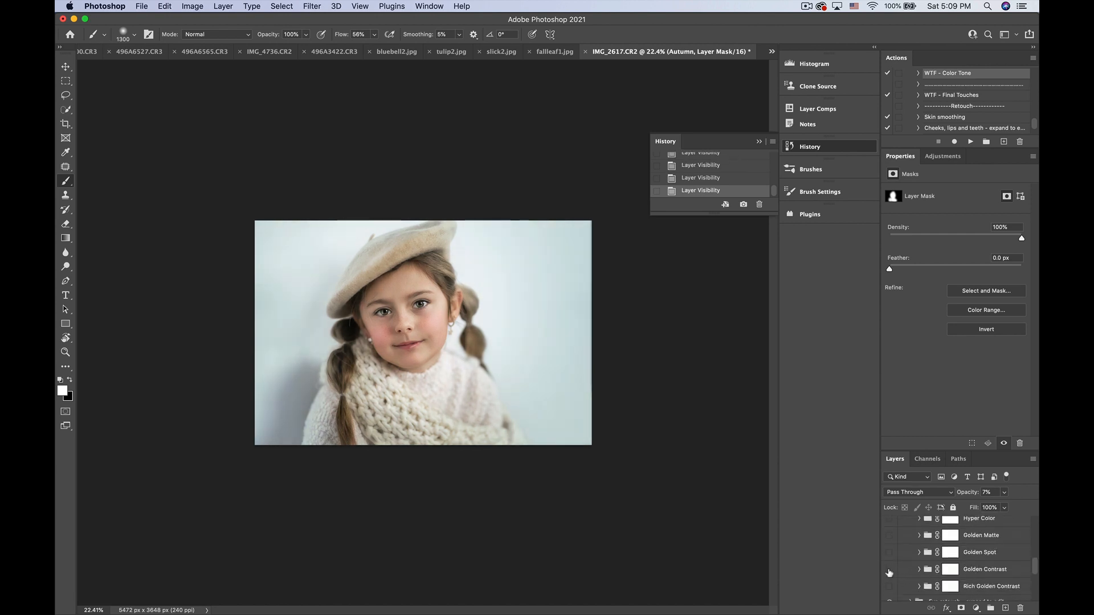
left_click(889, 570)
left_click(989, 573)
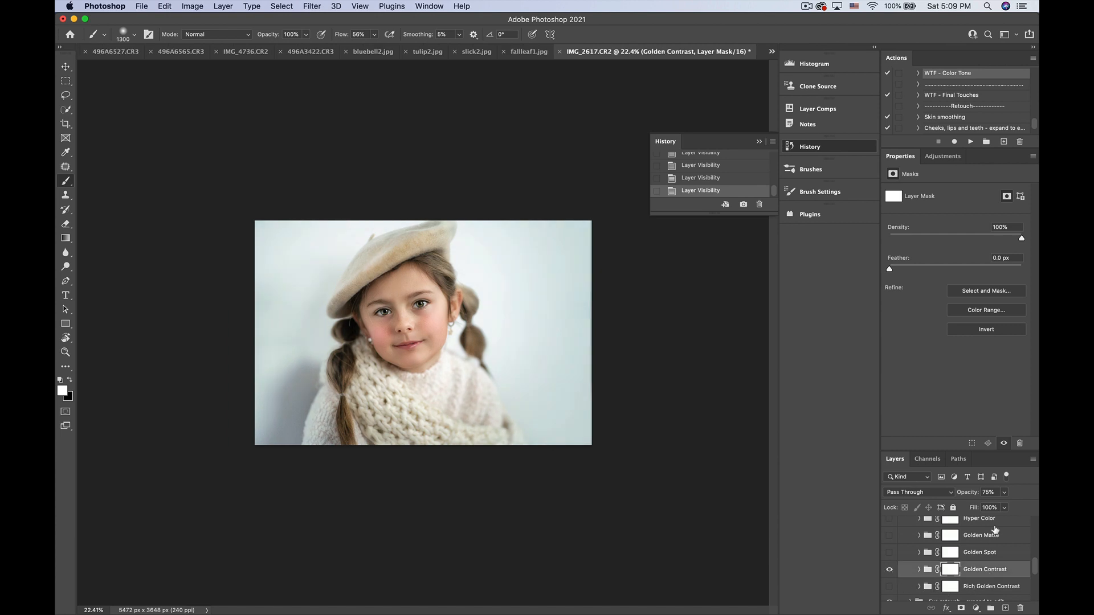
left_click(1004, 493)
left_click_drag(1003, 506, 974, 512)
Compare the untoned portrait in Snapshot 4 with the color-toned version in Snapshot 5
scroll(719, 173, "up", 3)
scroll(719, 173, "up", 5)
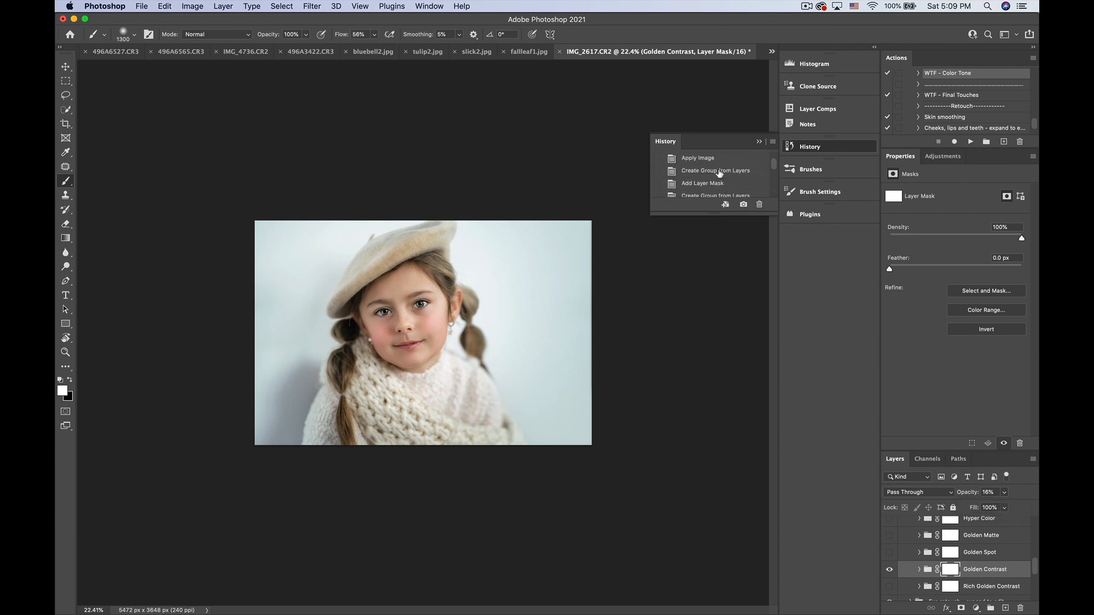
scroll(720, 173, "up", 8)
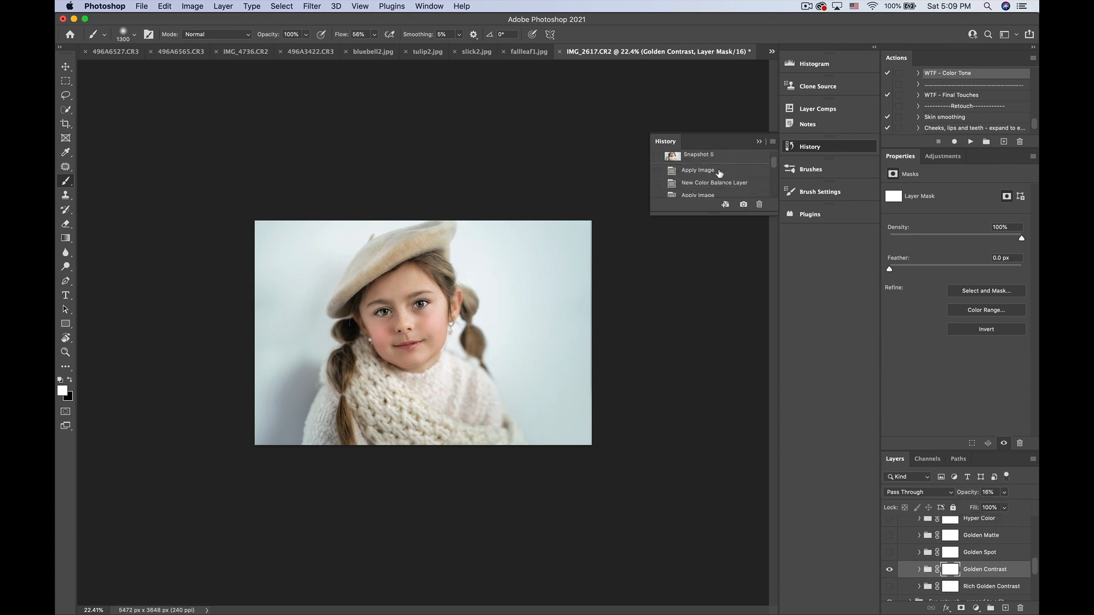
left_click(700, 159)
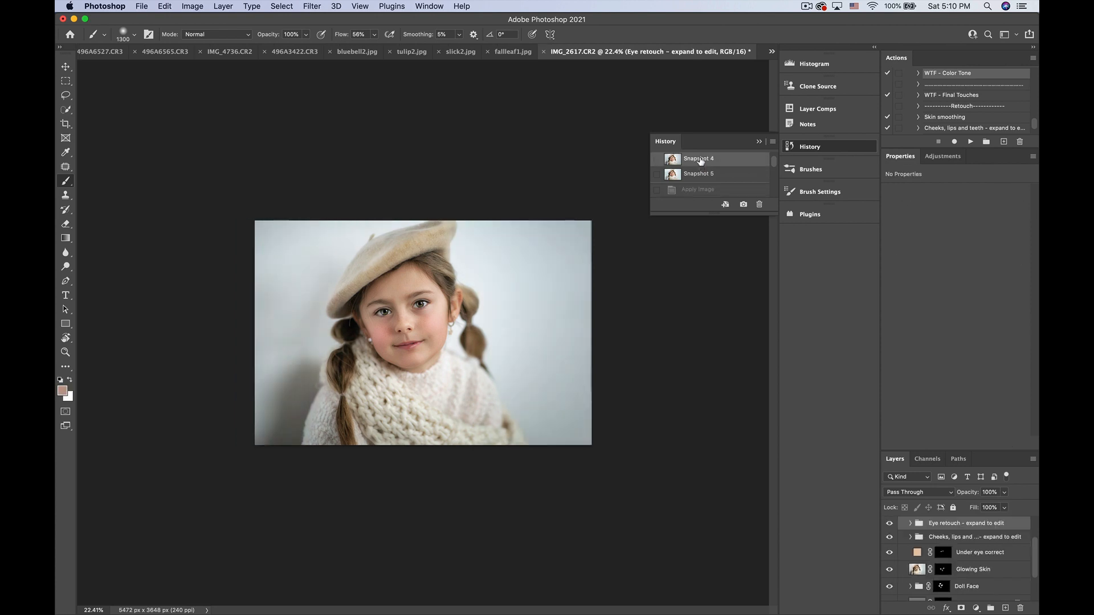
left_click(703, 176)
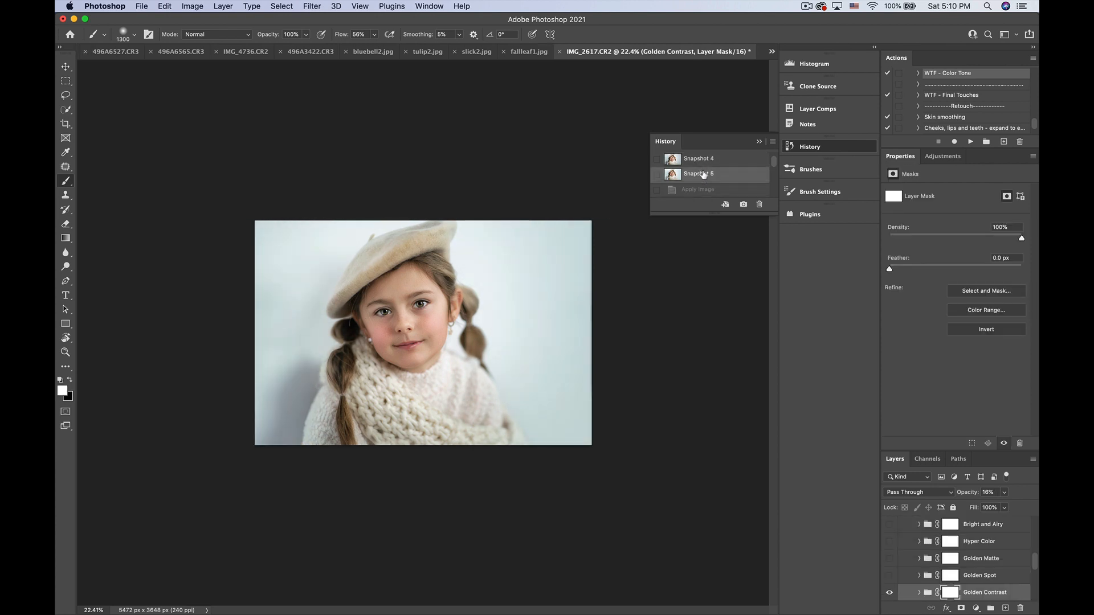
left_click(706, 161)
left_click(706, 173)
Review the whole layer stack, from the color toning groups down to the skin retouch layers and Background
scroll(960, 541, "up", 2)
scroll(960, 542, "up", 5)
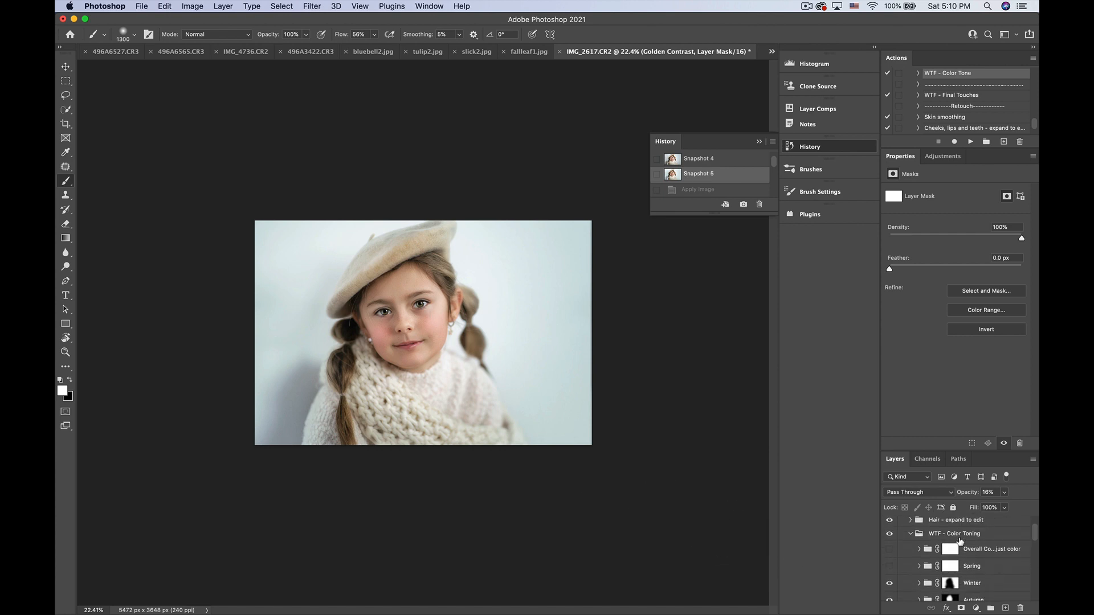
scroll(960, 542, "down", 2)
scroll(936, 528, "down", 3)
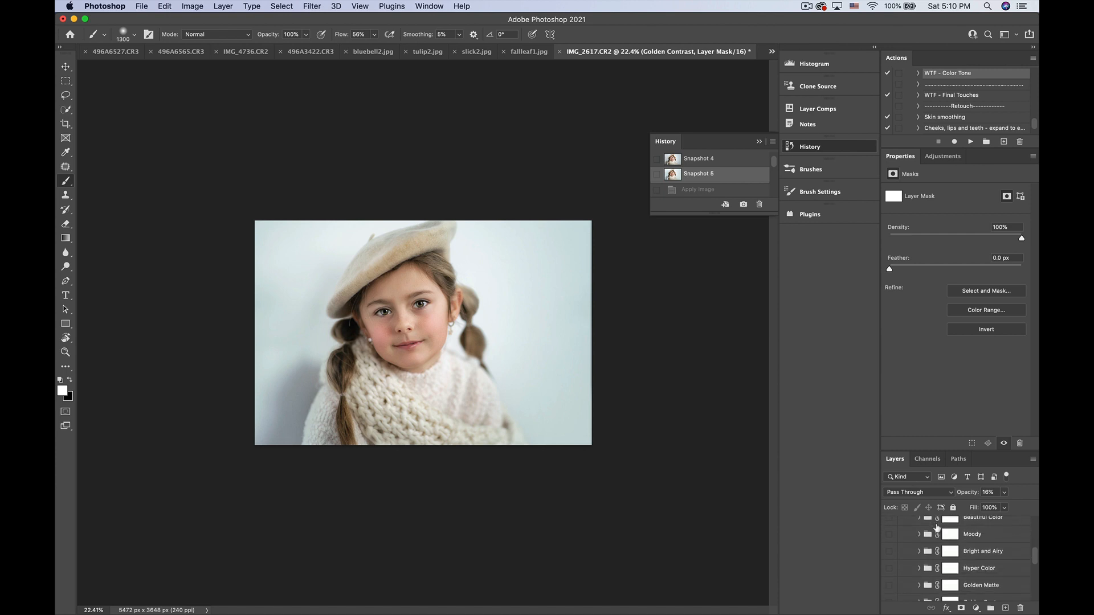
scroll(938, 528, "down", 6)
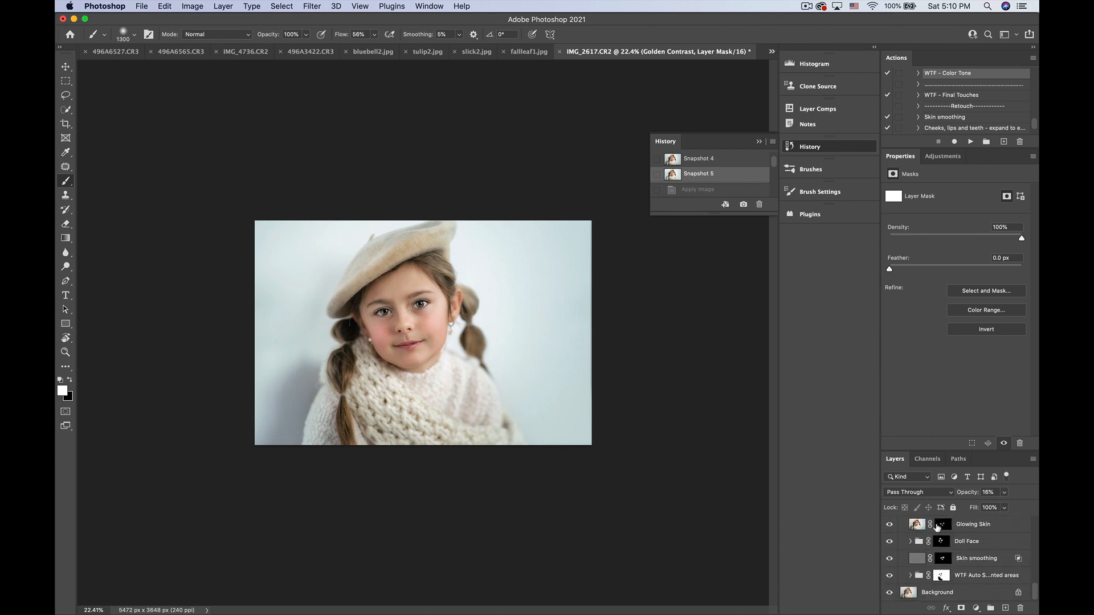
scroll(929, 569, "up", 1)
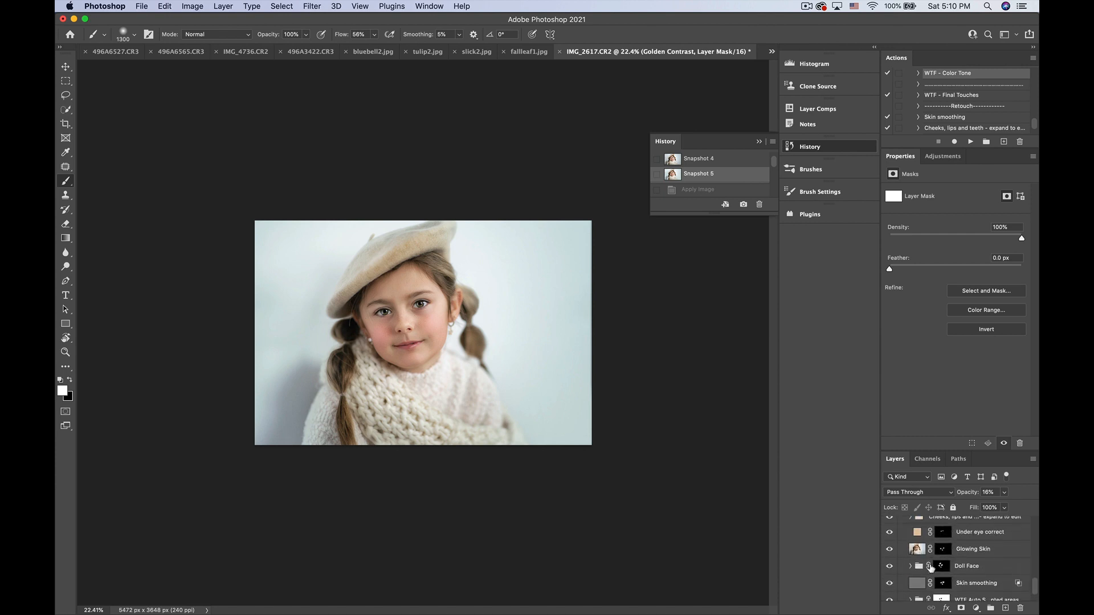
scroll(927, 568, "up", 3)
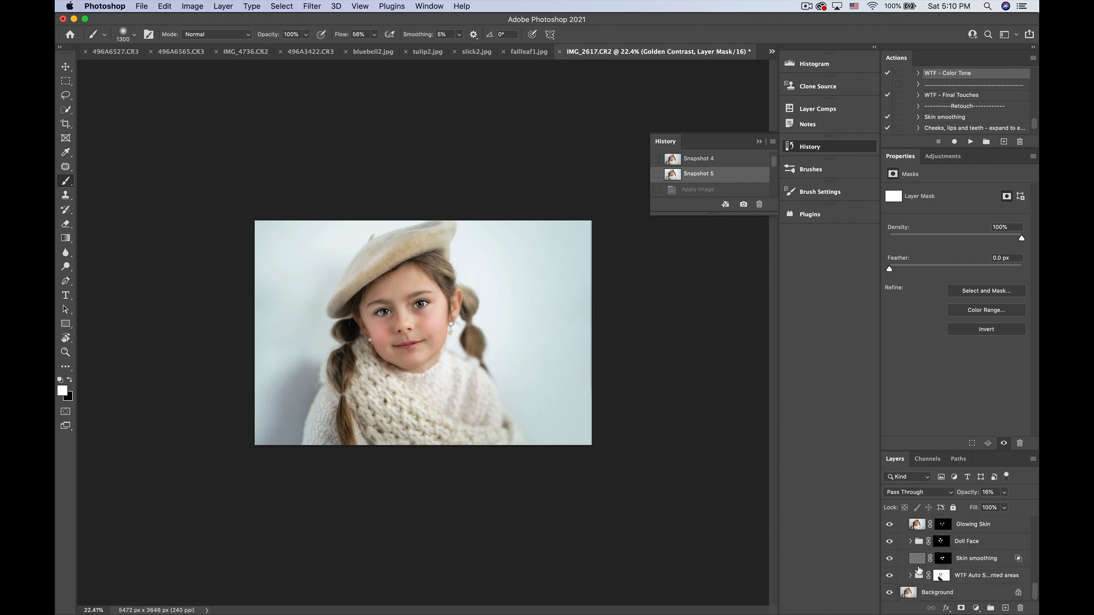
scroll(918, 569, "up", 3)
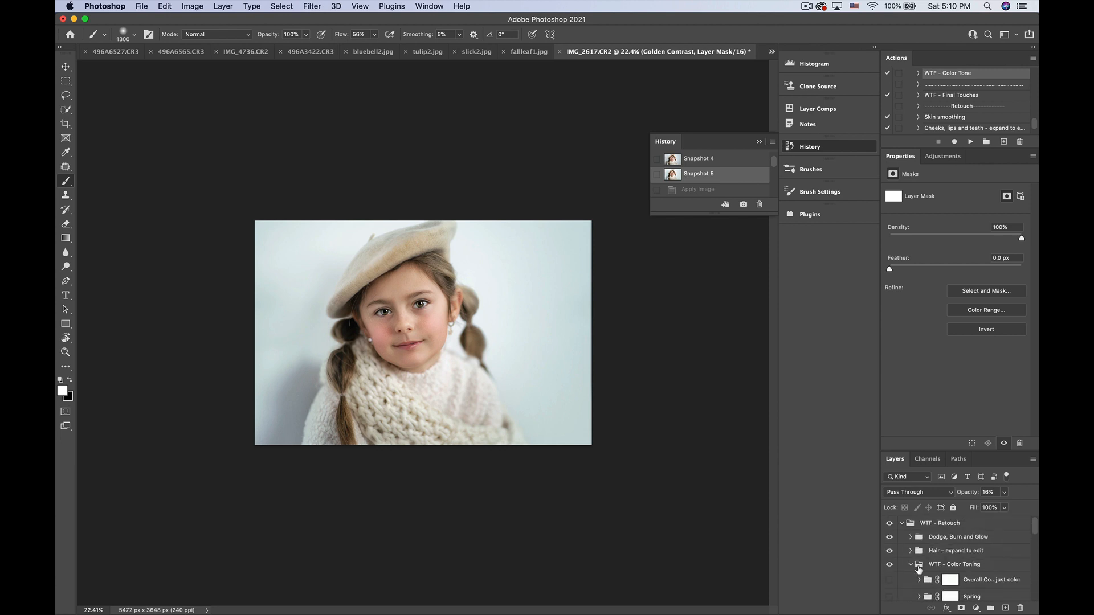
scroll(938, 562, "down", 2)
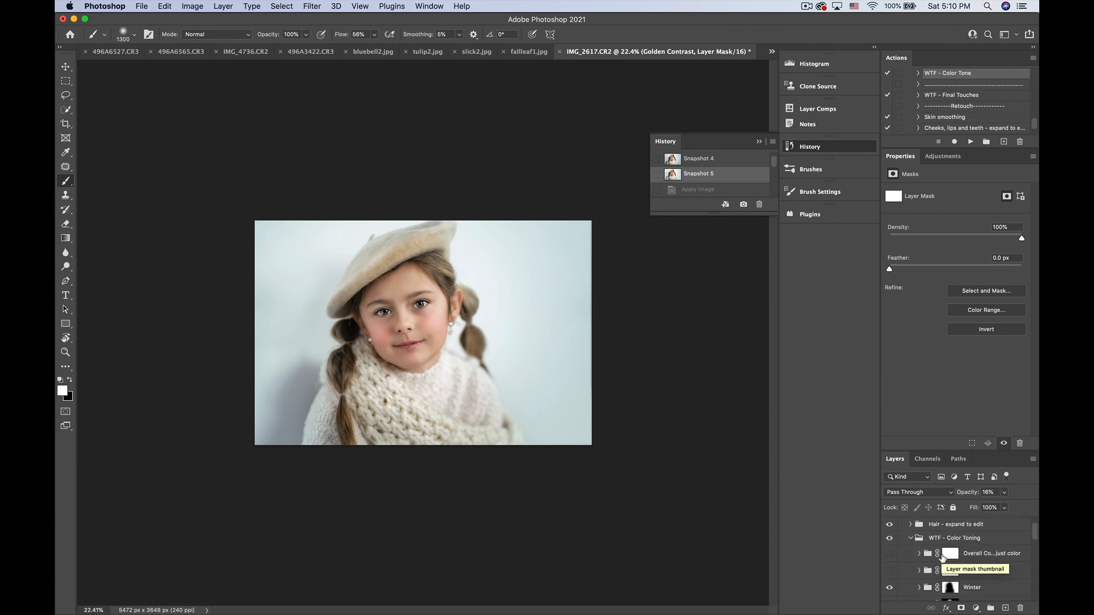
scroll(942, 557, "down", 4)
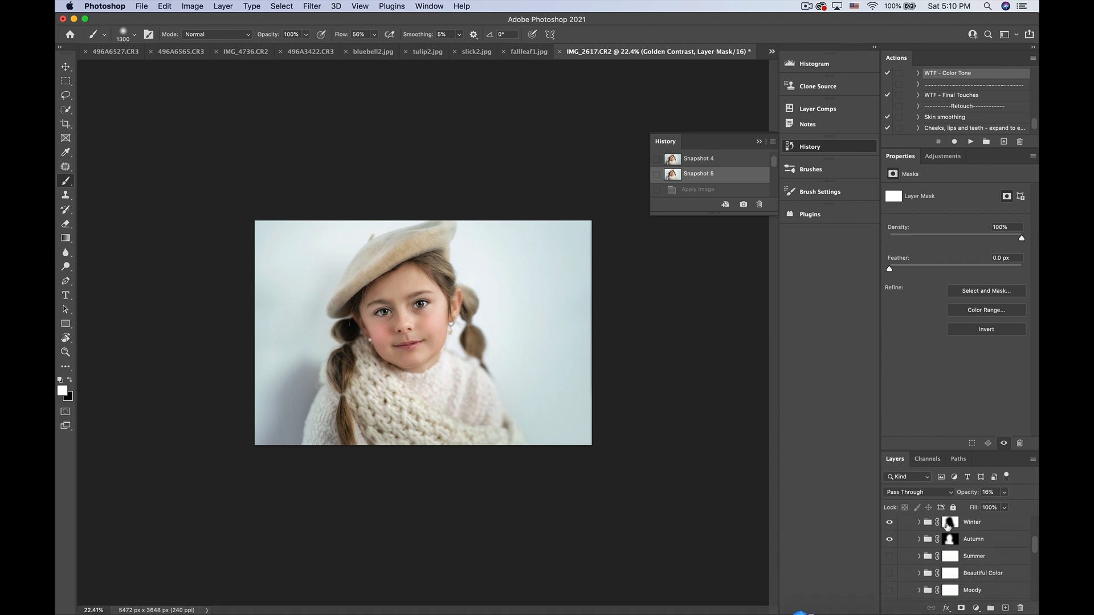
Paint black on the Winter mask over the beret with a 500 px brush to restore its warm color
left_click(948, 526)
left_click(70, 380)
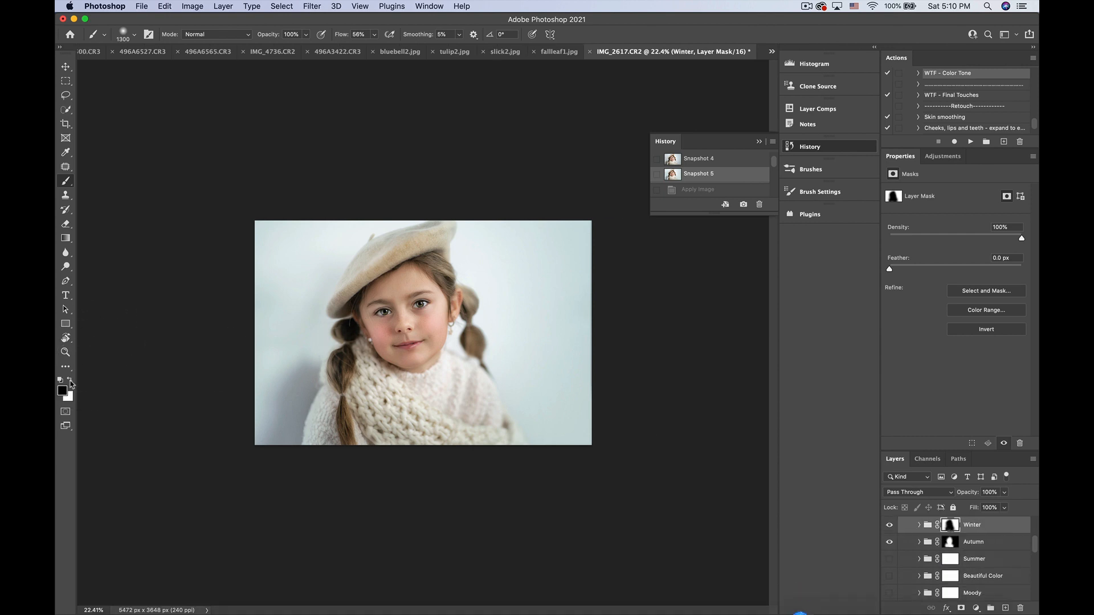
key("bracketleft")
key("bracketleft")
key("bracketleft")
key("bracketleft")
key("bracketleft")
key("bracketleft")
key("bracketleft")
key("bracketleft")
mouse_move(377, 258)
left_mouse_down()
mouse_move(340, 296)
mouse_move(429, 238)
left_mouse_up()
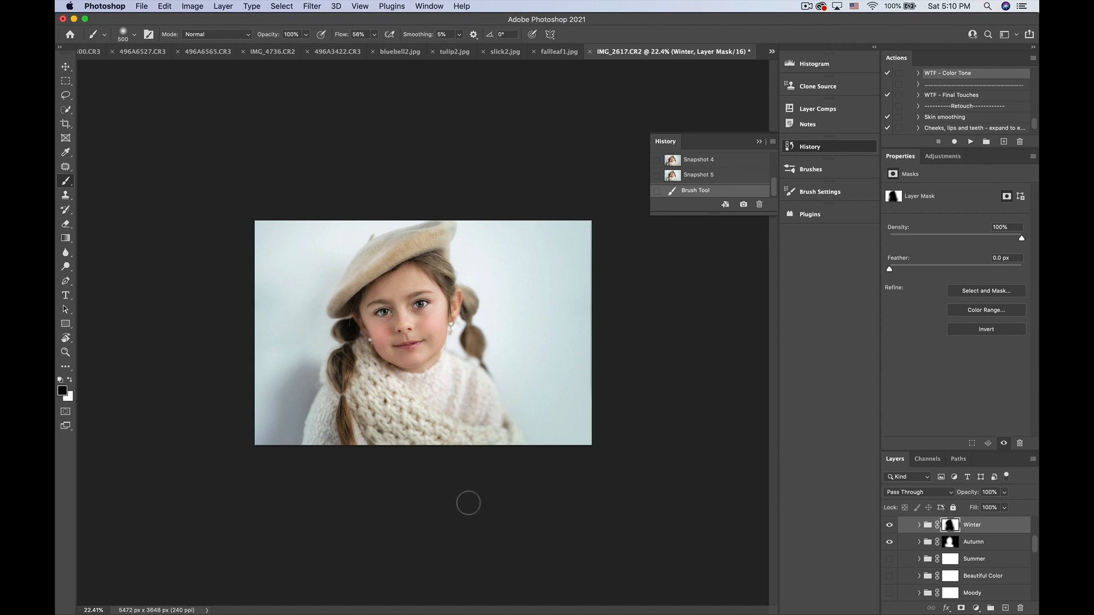
left_click(807, 6)
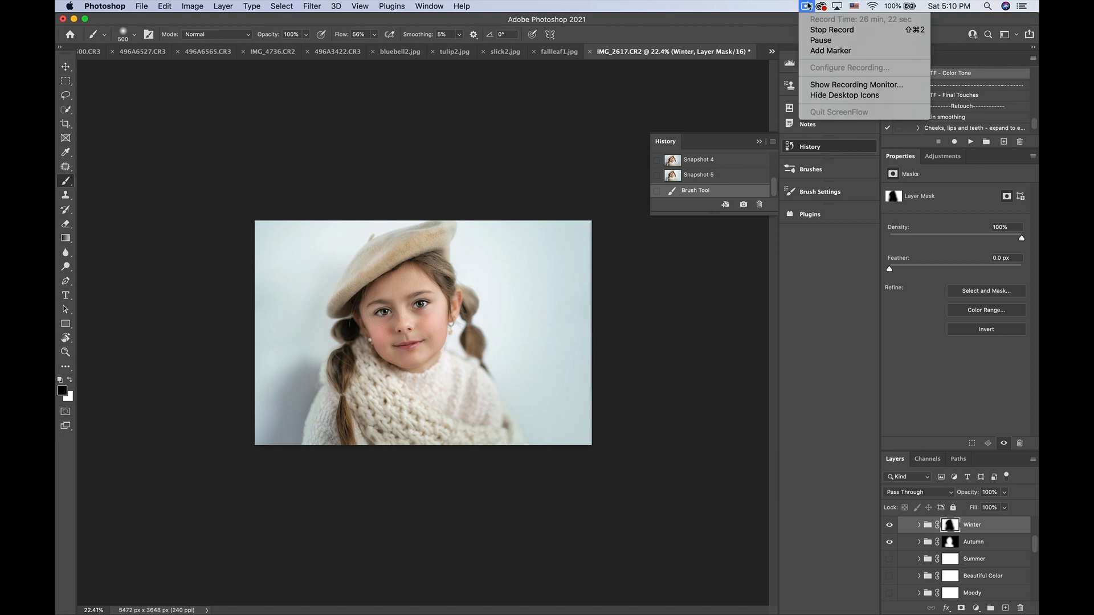